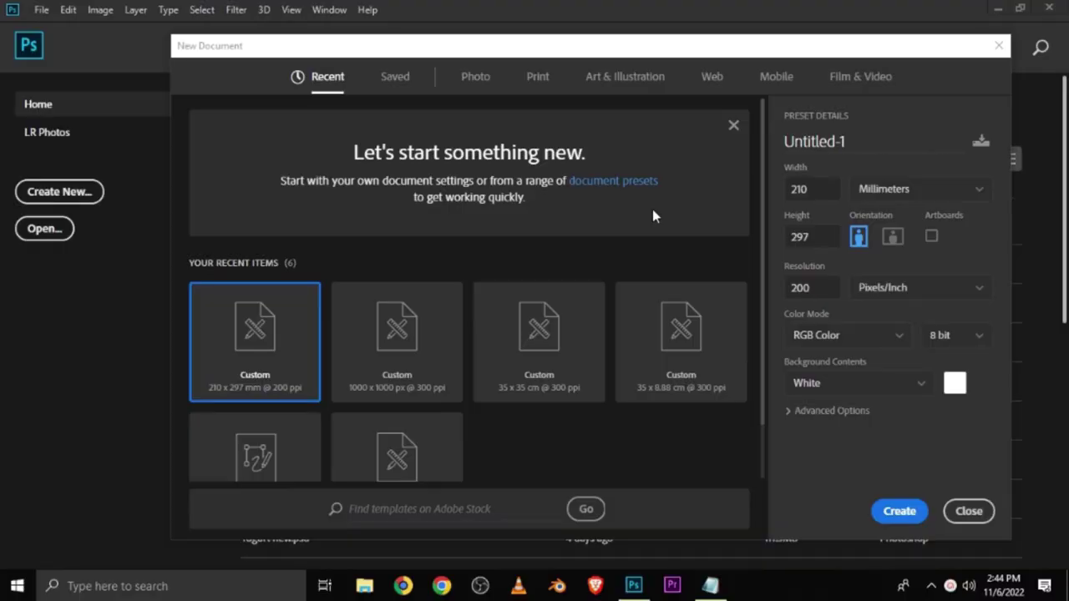
Confirm width 210 mm, height 297 mm and 200 pixels/inch, then create the blank portrait document.
double_click(814, 190)
double_click(817, 234)
double_click(817, 296)
click(890, 510)
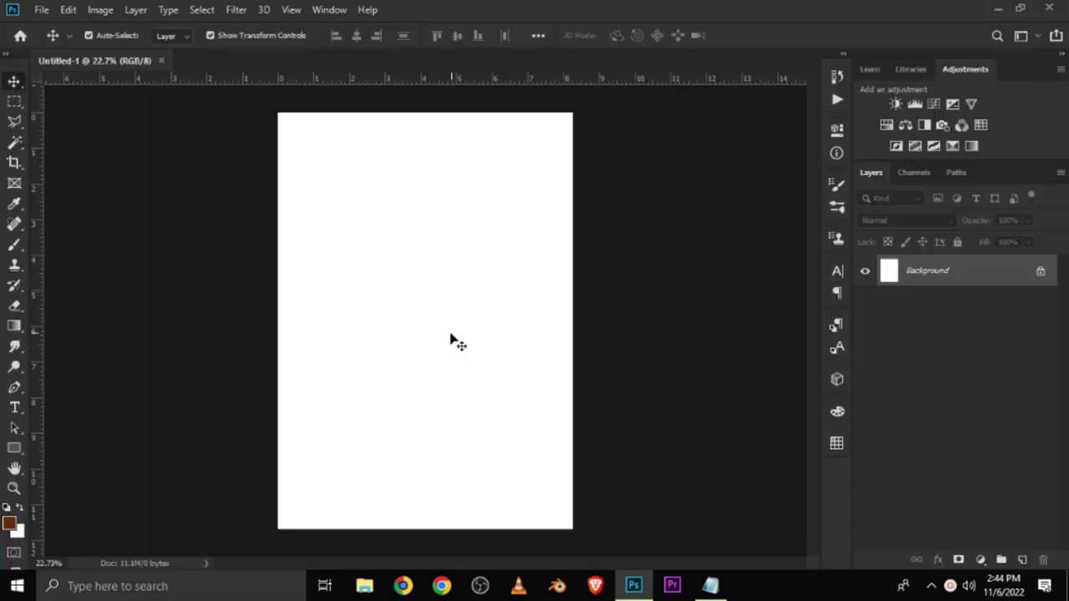
Add a Solid Color fill layer and copy hex code 150301 from the notes.
click(977, 557)
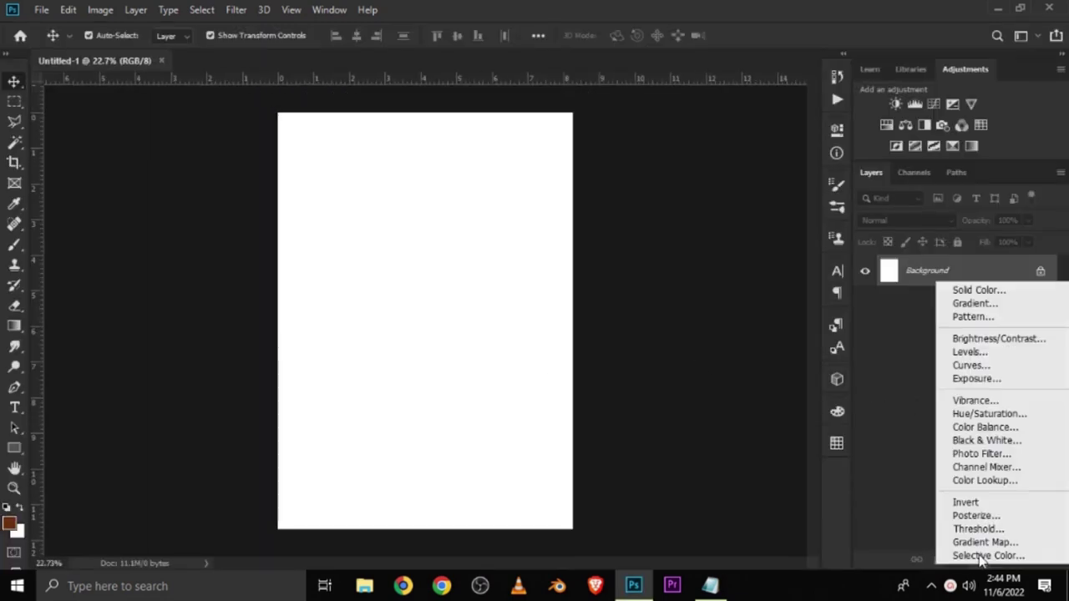
click(969, 291)
click(711, 586)
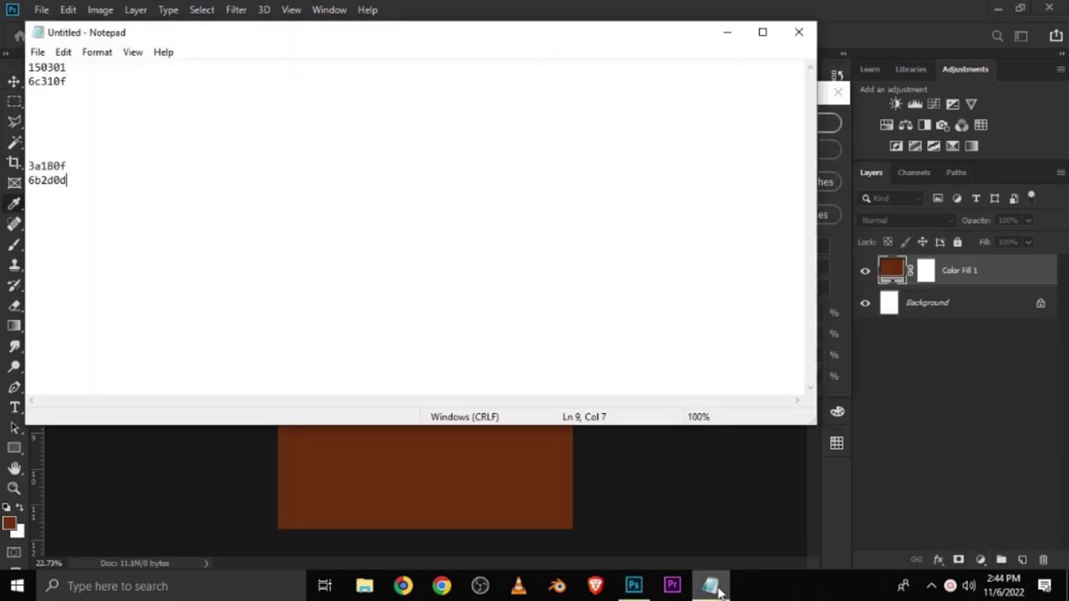
double_click(71, 67)
right_click(50, 70)
click(102, 119)
Apply 150301 as the fill colour, check it, and add an empty Layer 1 above.
click(726, 31)
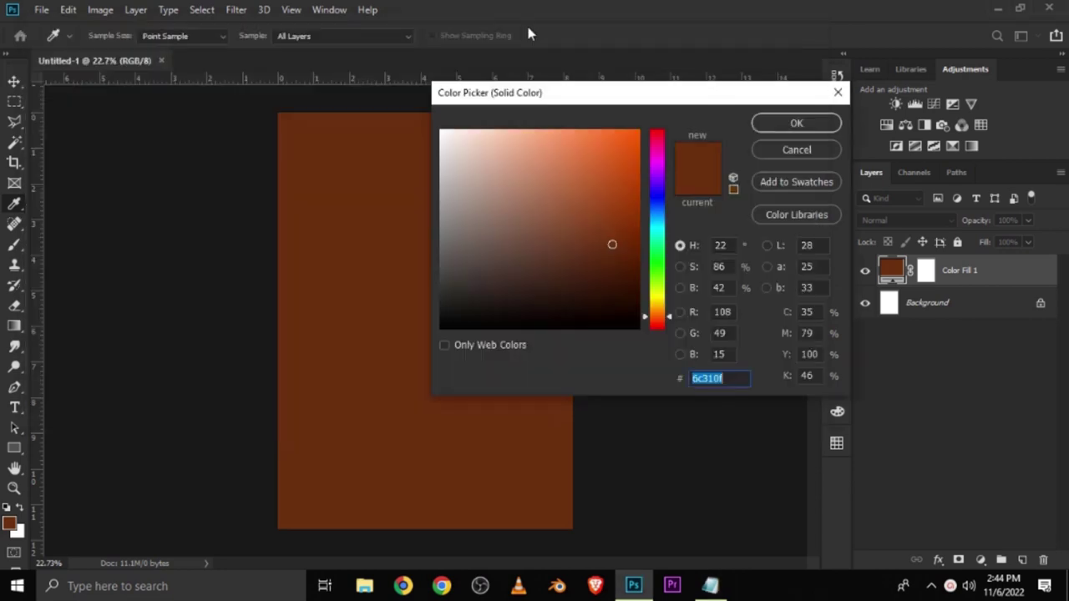
right_click(702, 380)
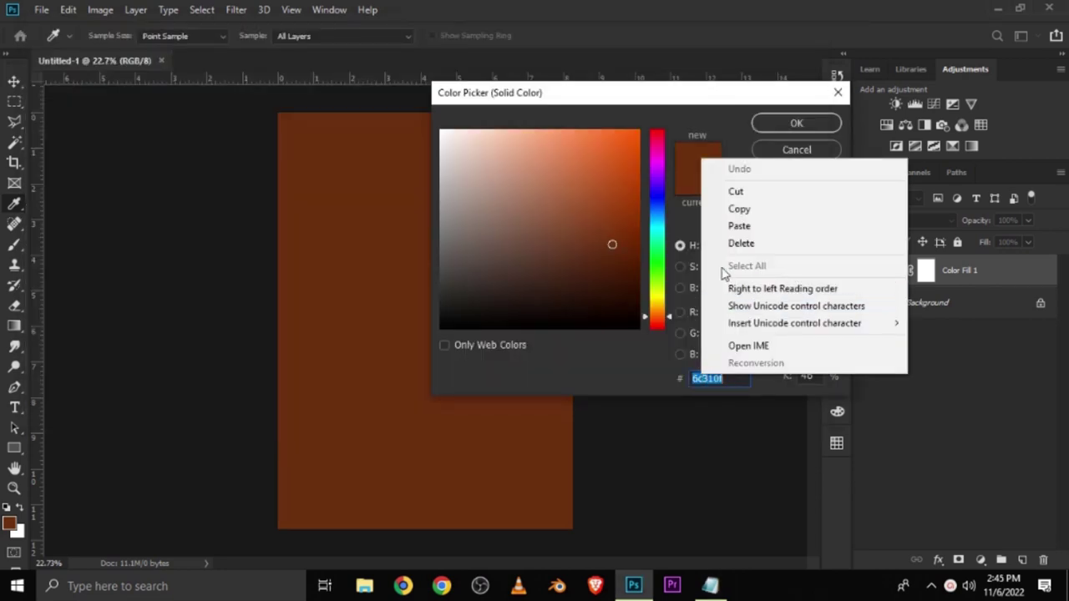
click(727, 228)
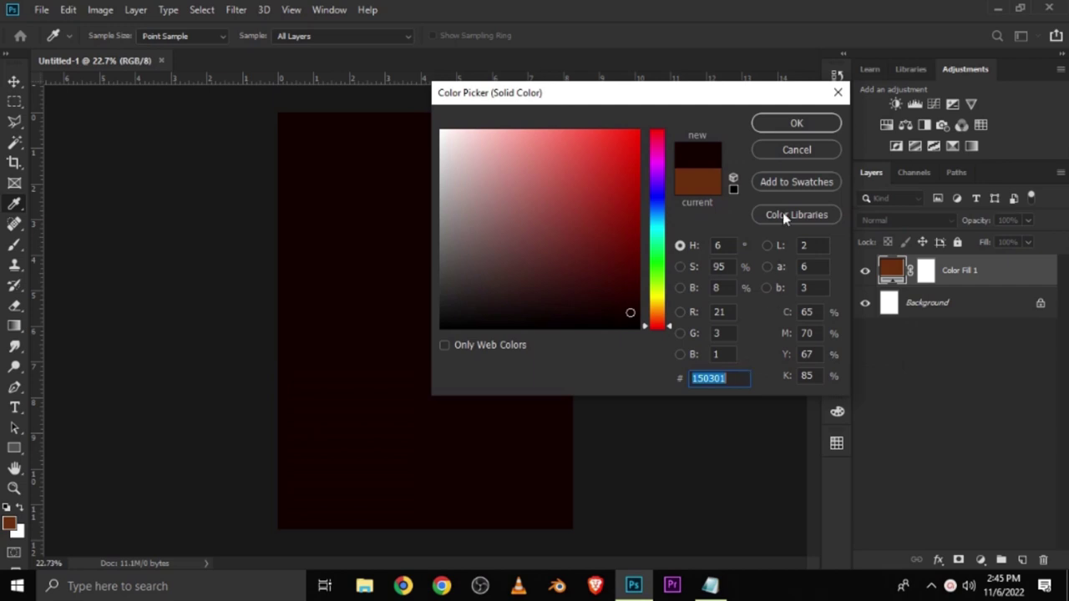
click(796, 123)
click(864, 272)
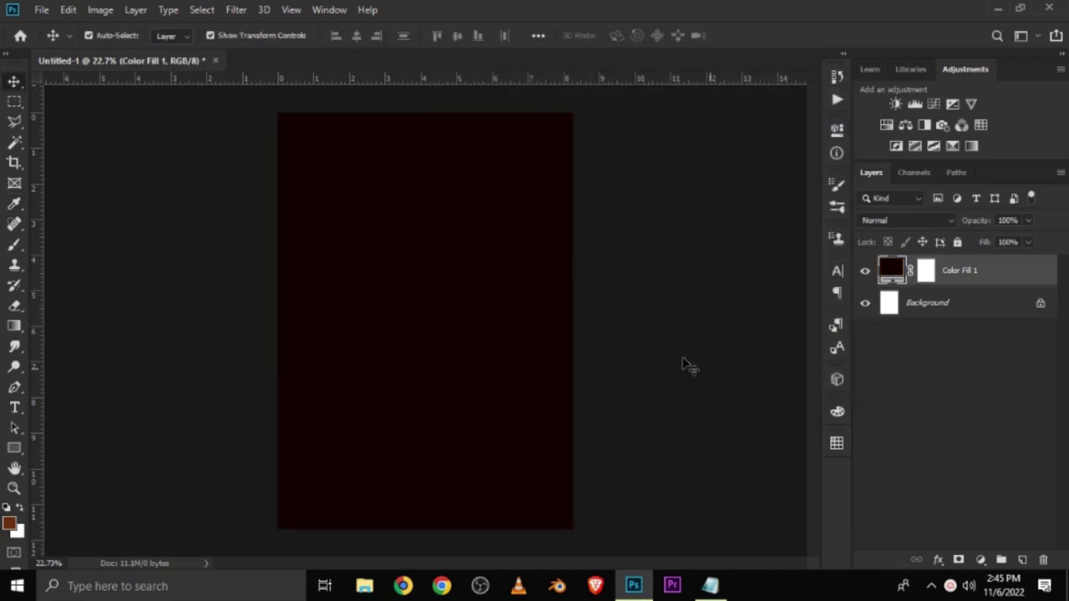
click(1022, 559)
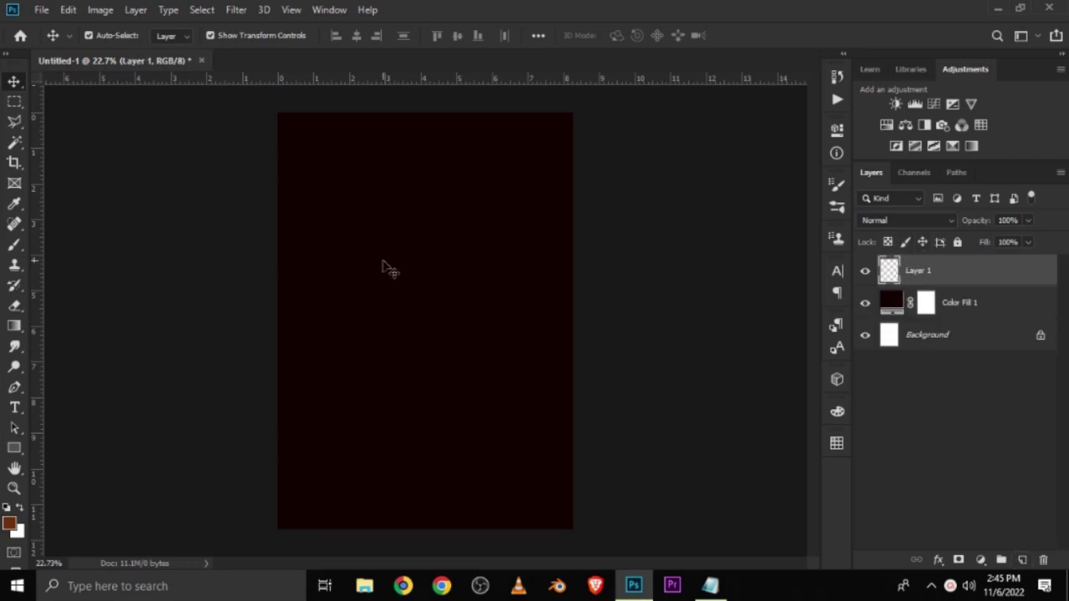
Select the standard soft Brush Tool and set its opacity to 100%.
click(15, 243)
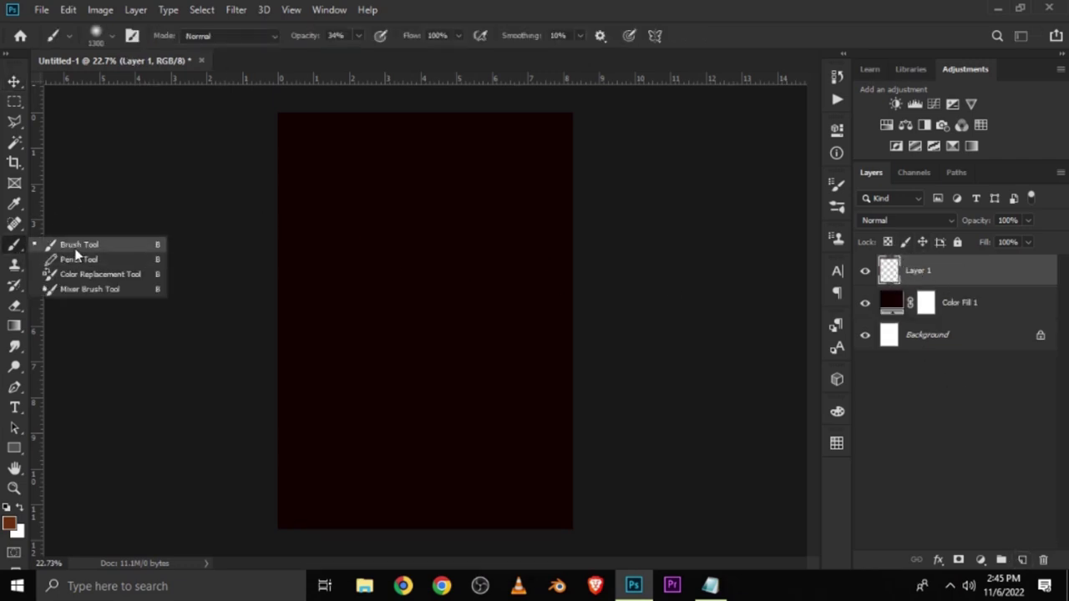
click(73, 245)
click(101, 42)
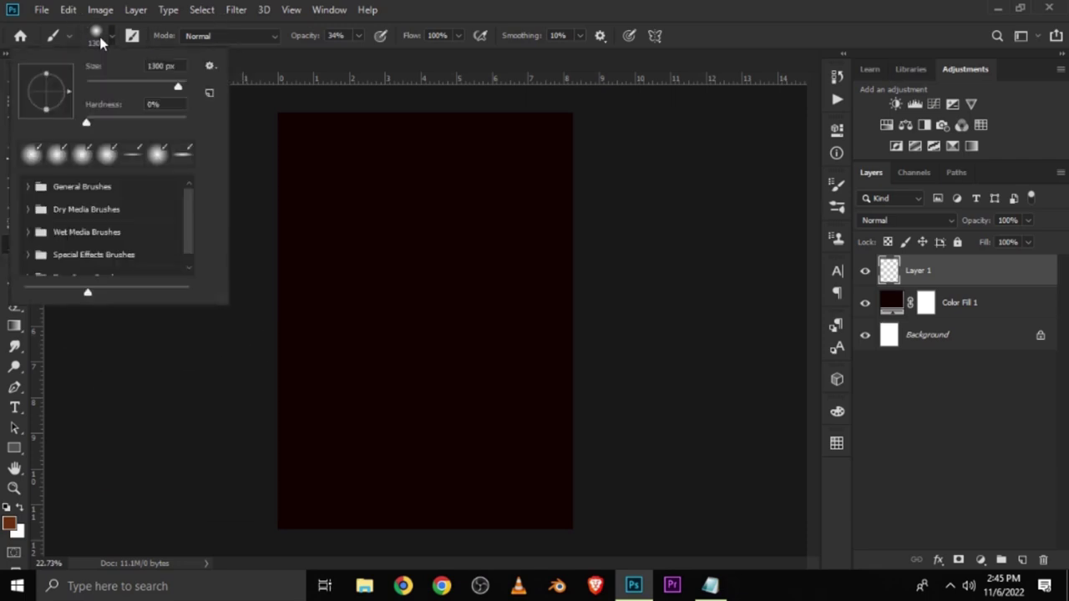
click(432, 6)
click(358, 35)
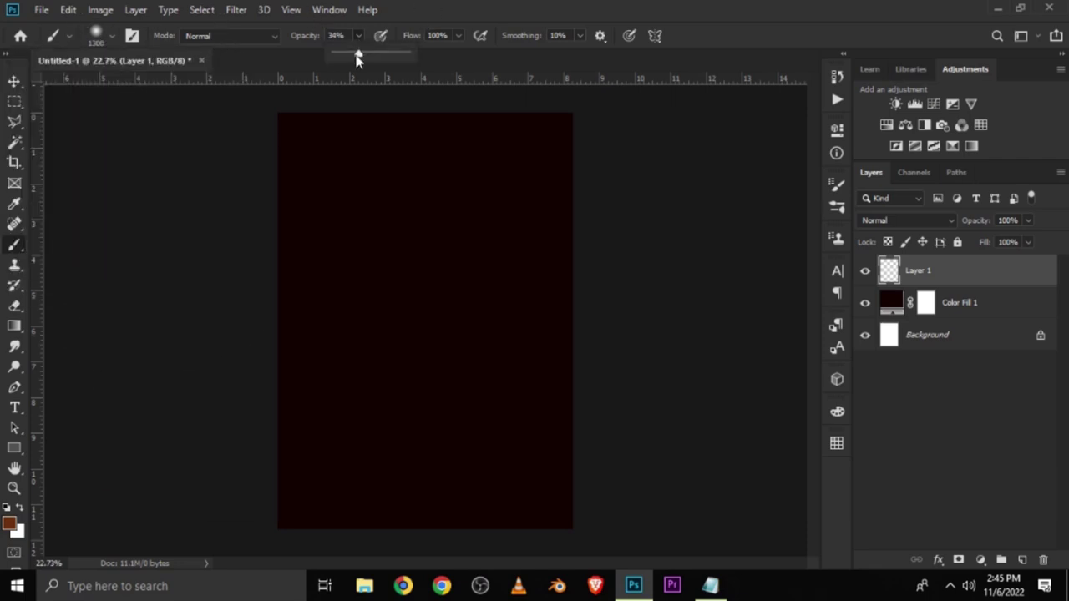
click(442, 12)
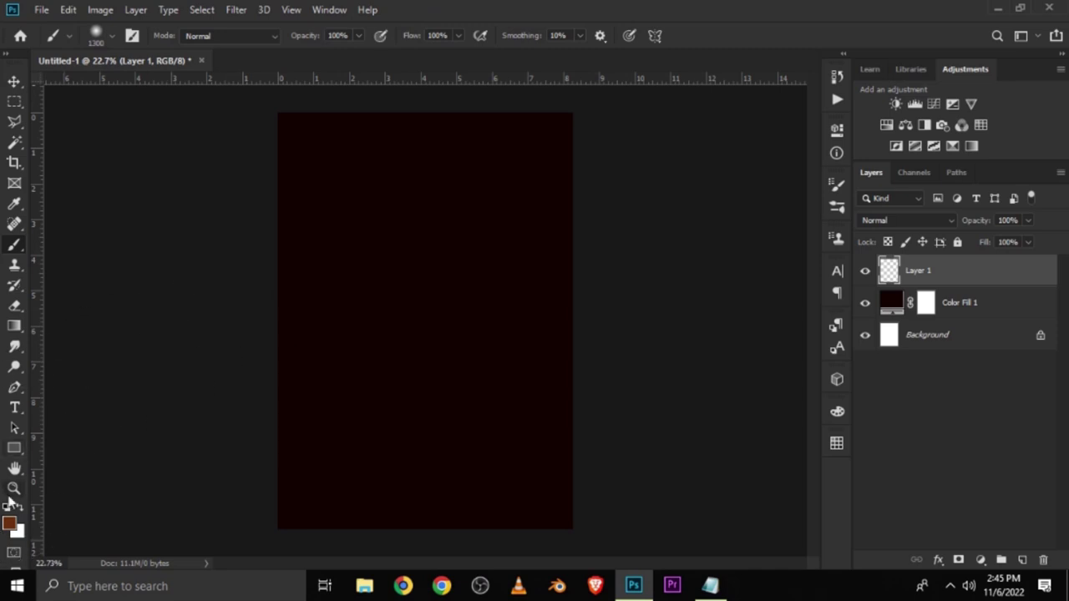
Set the foreground colour to brown 6c310f, pasted from the notes.
click(10, 526)
click(710, 585)
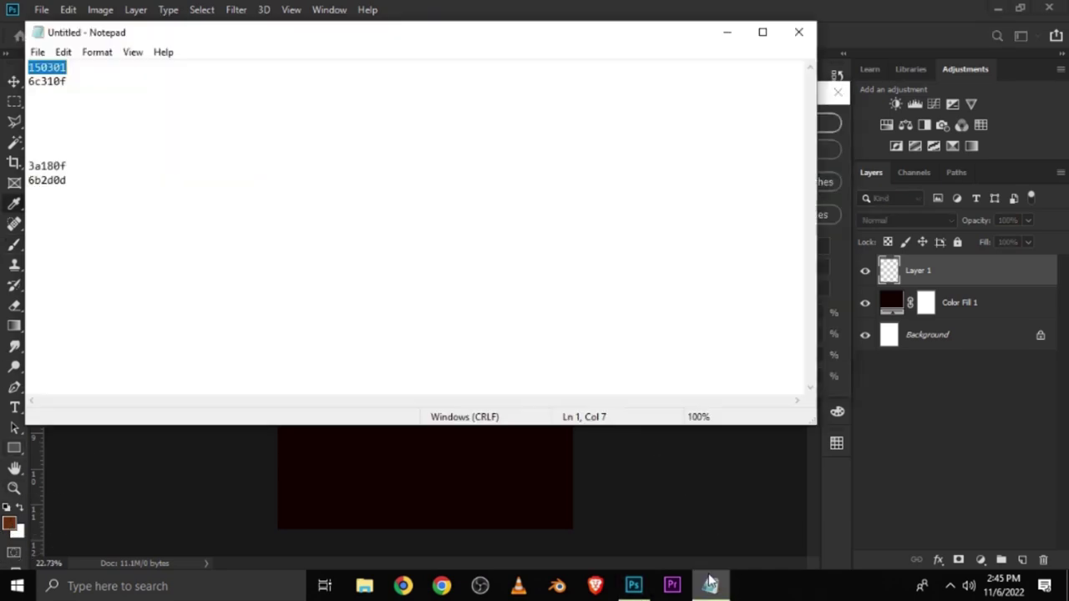
double_click(47, 81)
right_click(60, 81)
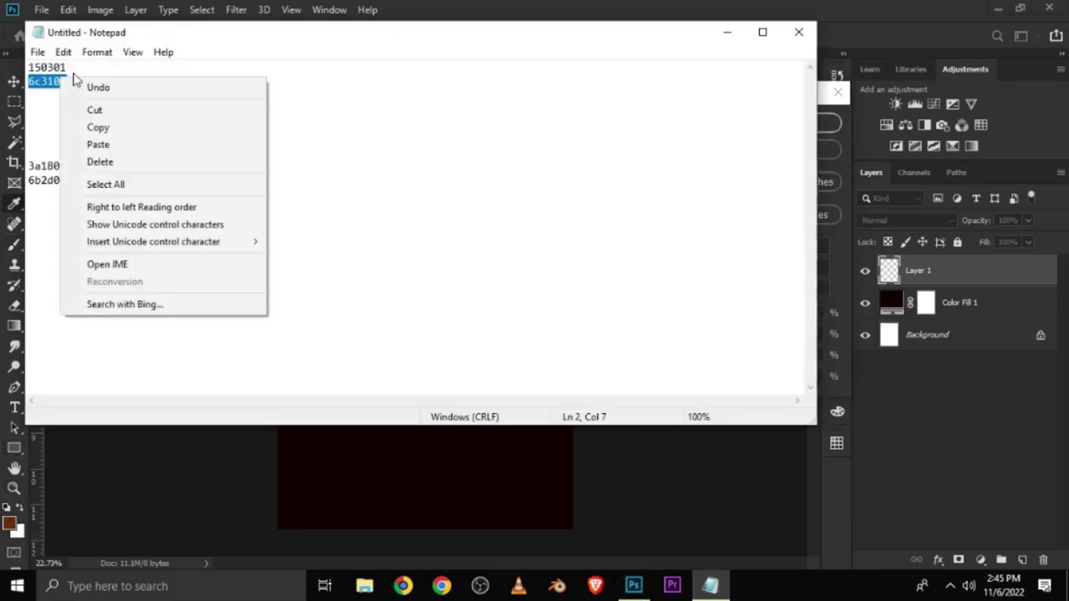
click(83, 127)
click(480, 6)
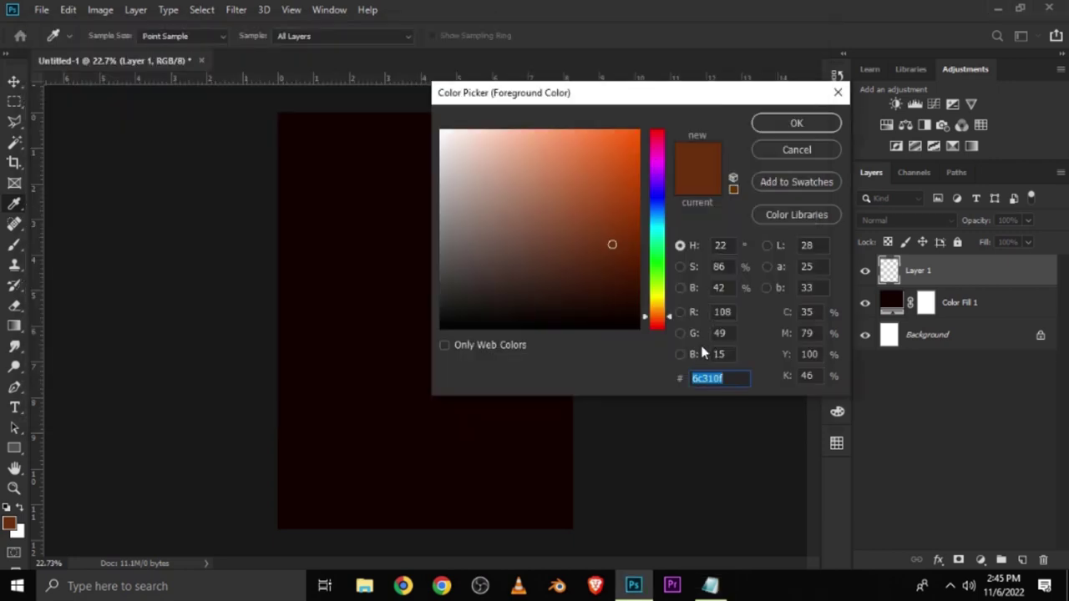
right_click(709, 386)
click(728, 234)
Confirm brown 6c310f and paint one 1700 px soft dab in the poster's upper middle.
double_click(733, 386)
click(796, 123)
key(b)
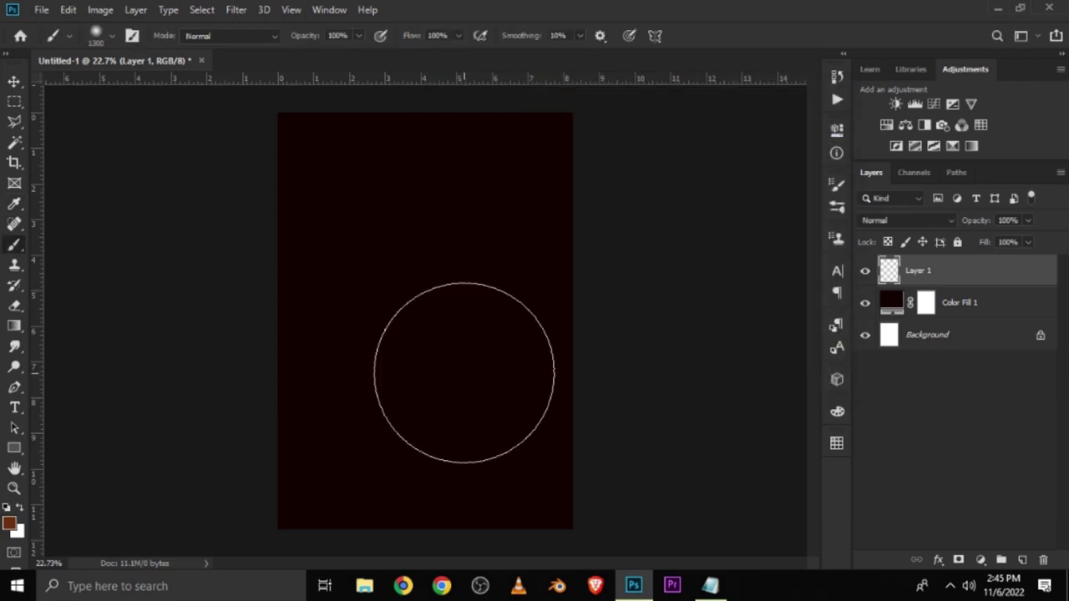
key(bracketright)
key(bracketright)
key(bracketright)
key(bracketright)
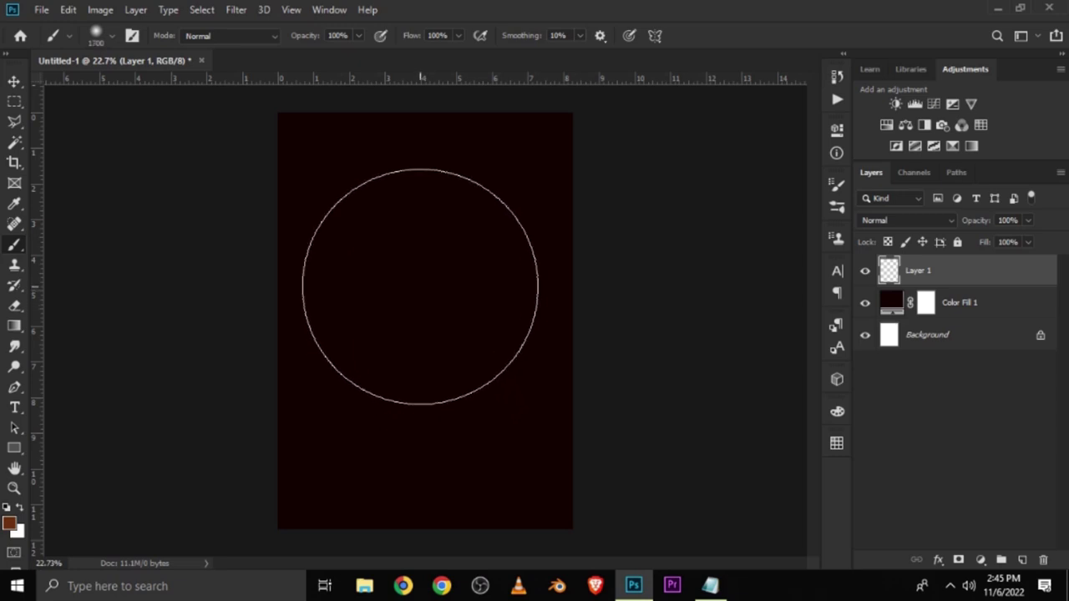
click(420, 286)
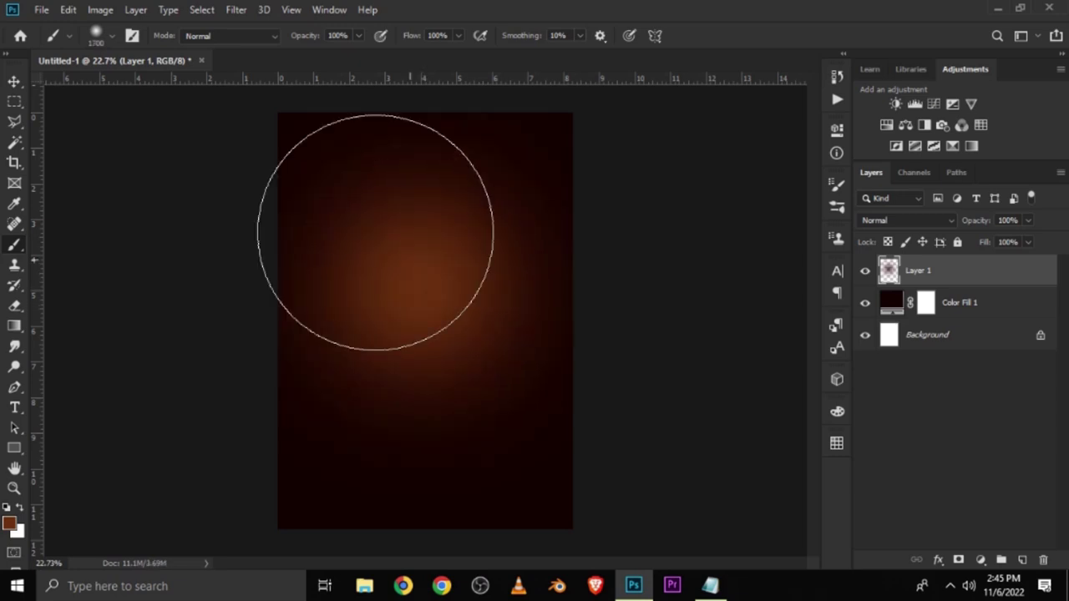
Compare Layer 1's glow on and off, then add an empty Layer 2.
click(14, 81)
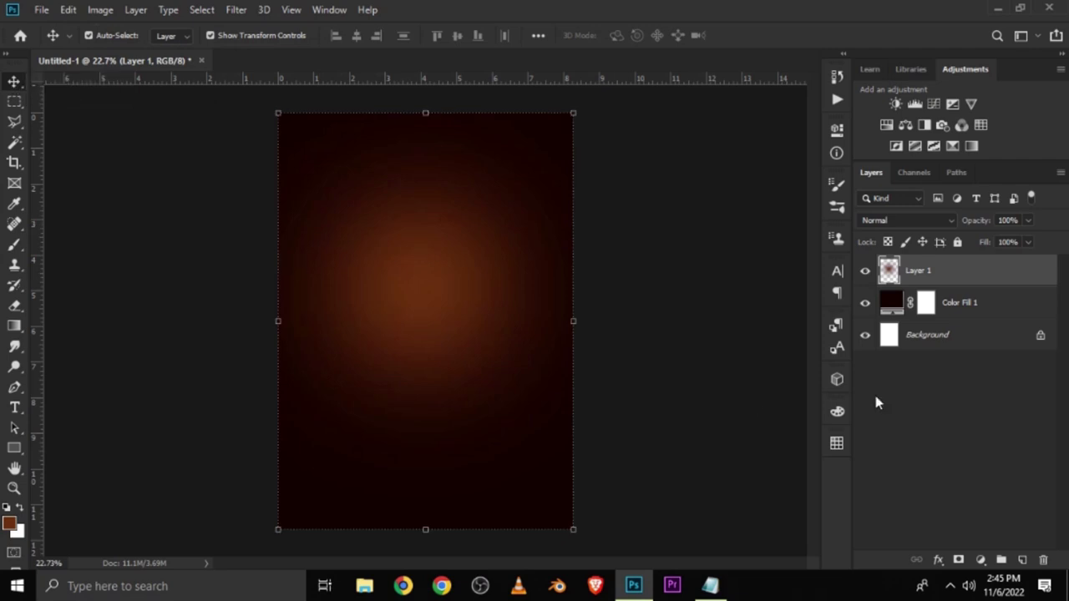
click(865, 271)
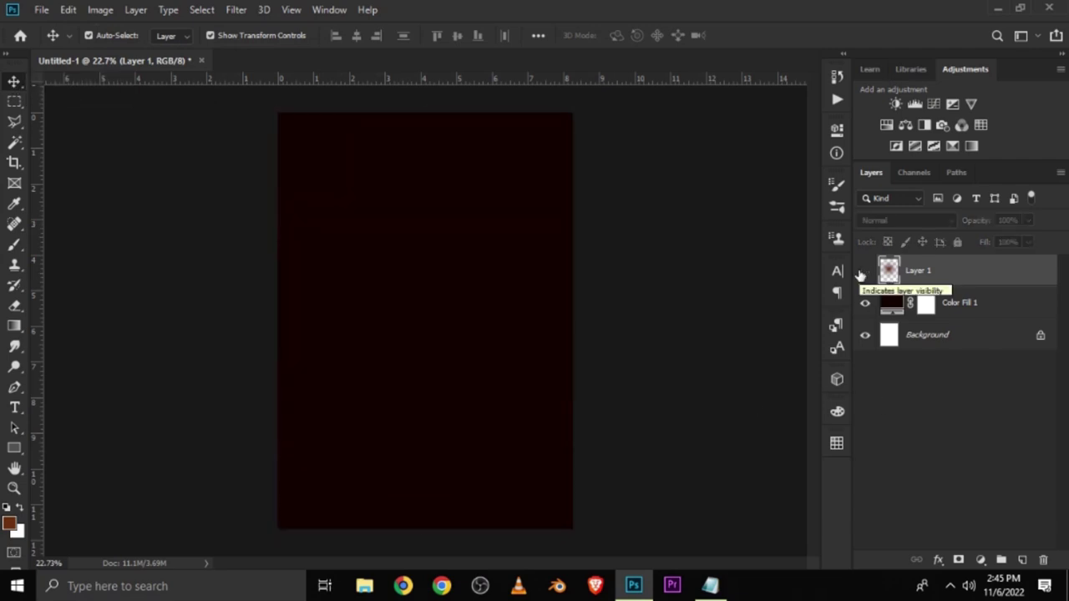
click(865, 270)
click(864, 270)
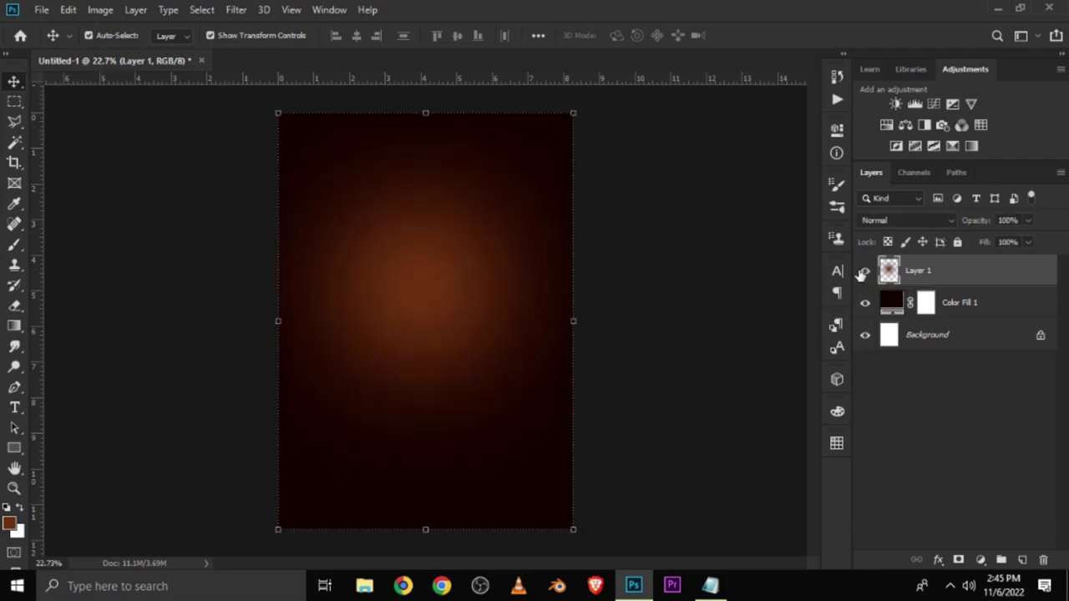
click(1022, 560)
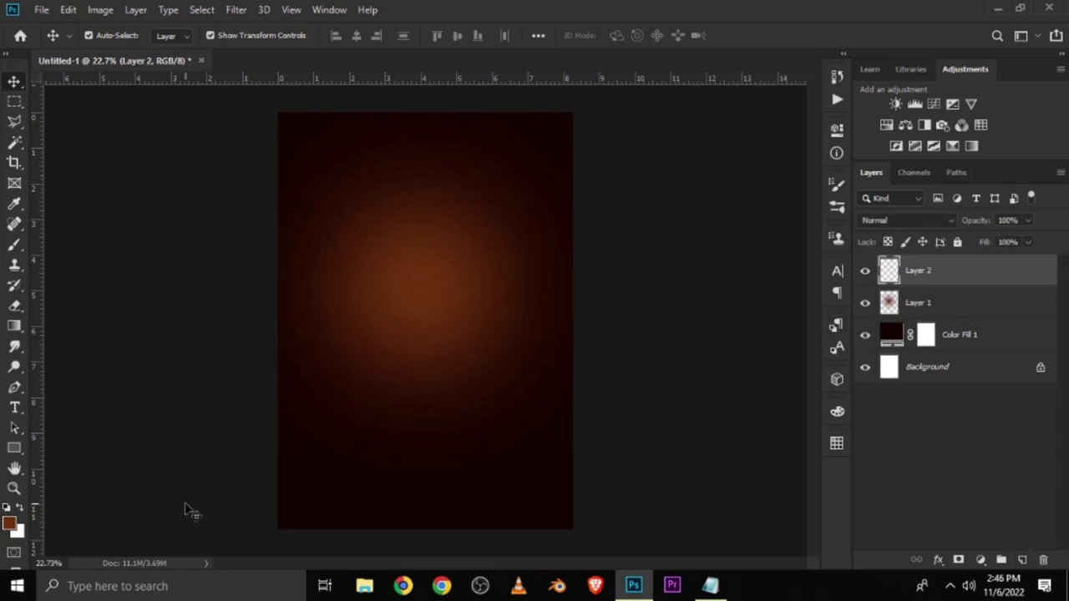
Paint a 1900 px soft white dab at the poster centre on Layer 2.
click(20, 508)
right_click(14, 244)
click(84, 242)
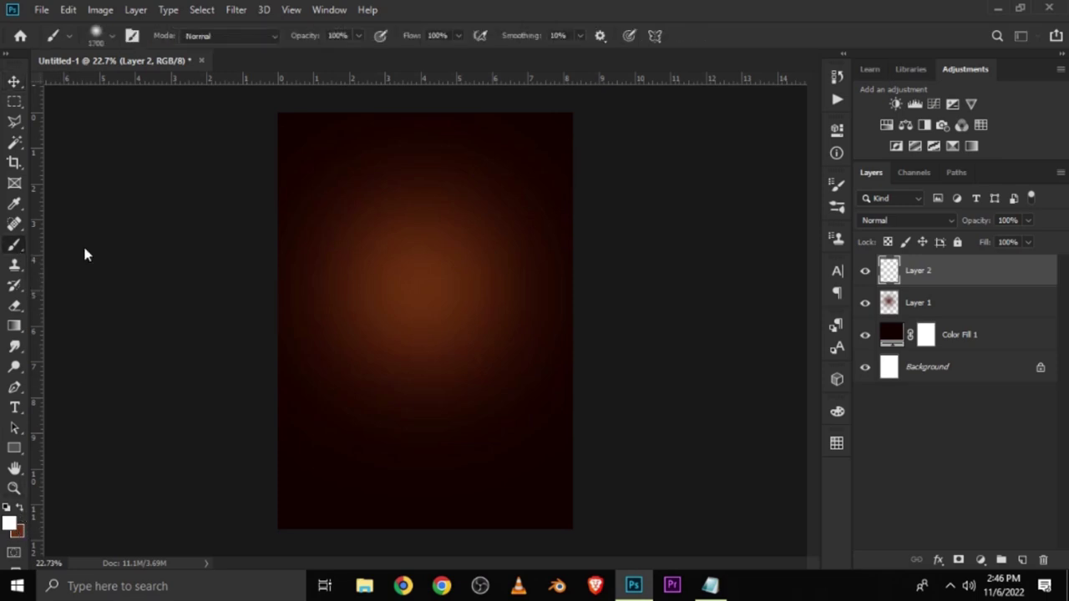
click(358, 35)
click(420, 9)
click(10, 523)
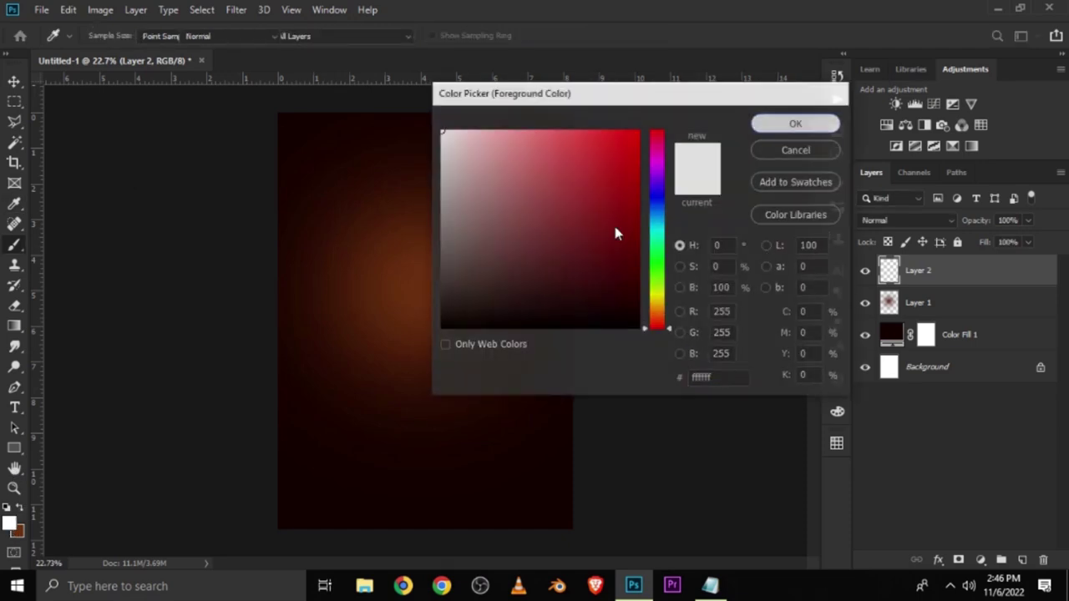
key(Return)
key(bracketright)
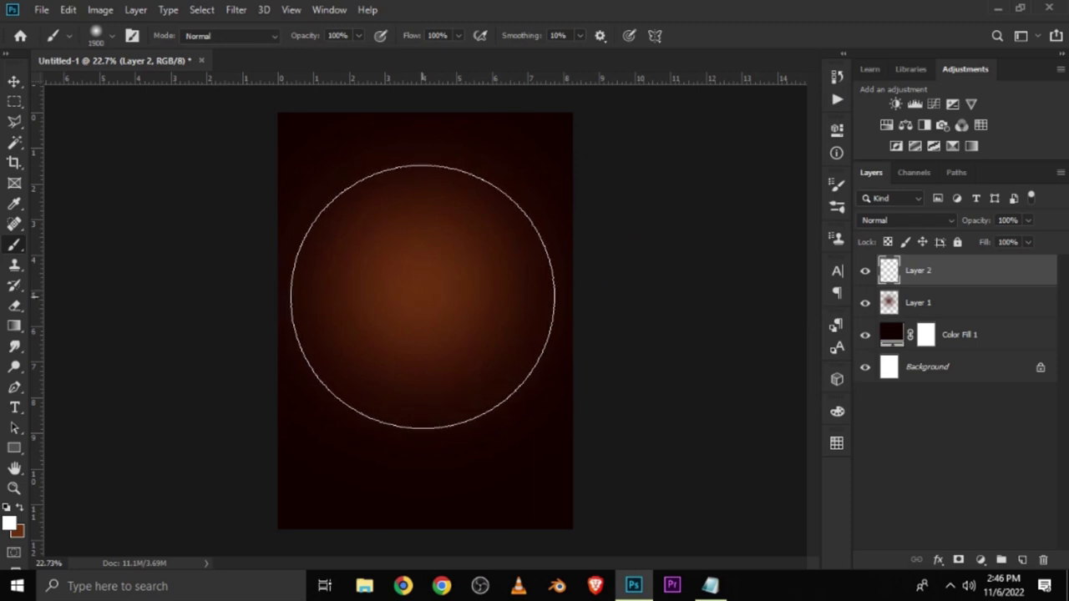
click(423, 296)
Set Layer 2 to Overlay blend mode at about 41% opacity.
click(15, 81)
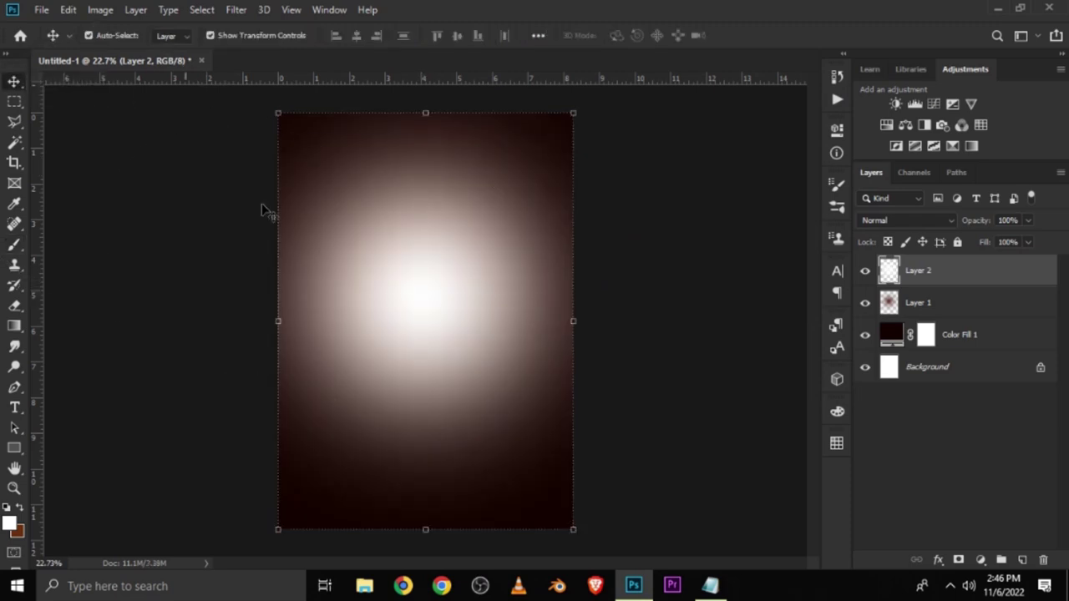
click(865, 271)
click(918, 227)
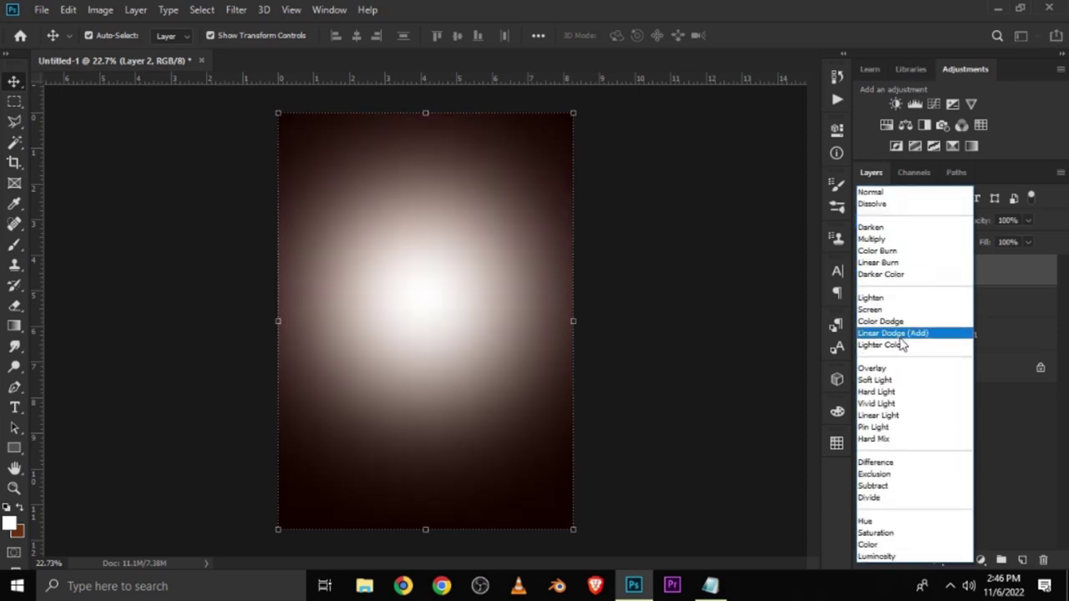
click(899, 371)
click(865, 273)
click(1028, 220)
drag(1027, 239, 987, 239)
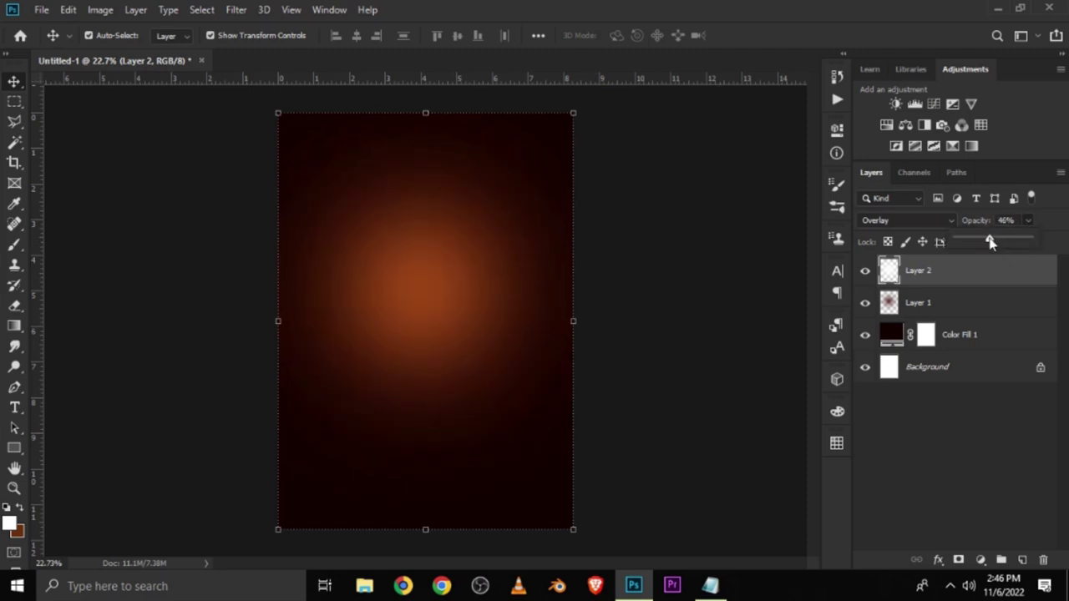
click(692, 297)
click(865, 272)
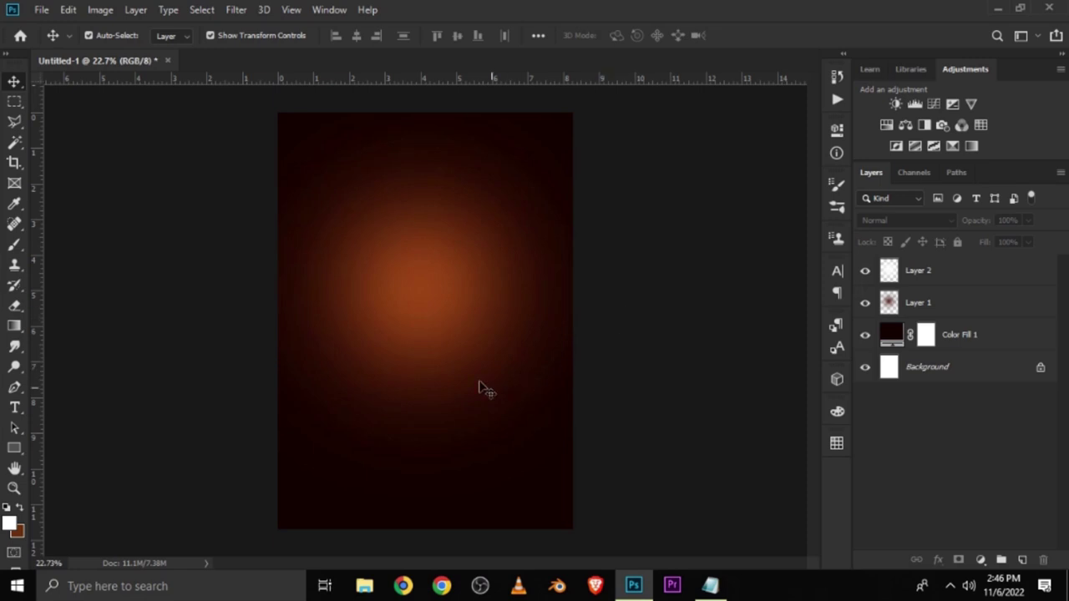
Open Nestle.psd from recent files and copy its Choco ripple layer.
scroll(444, 339, down, 1)
scroll(443, 338, up, 1)
click(33, 10)
click(275, 97)
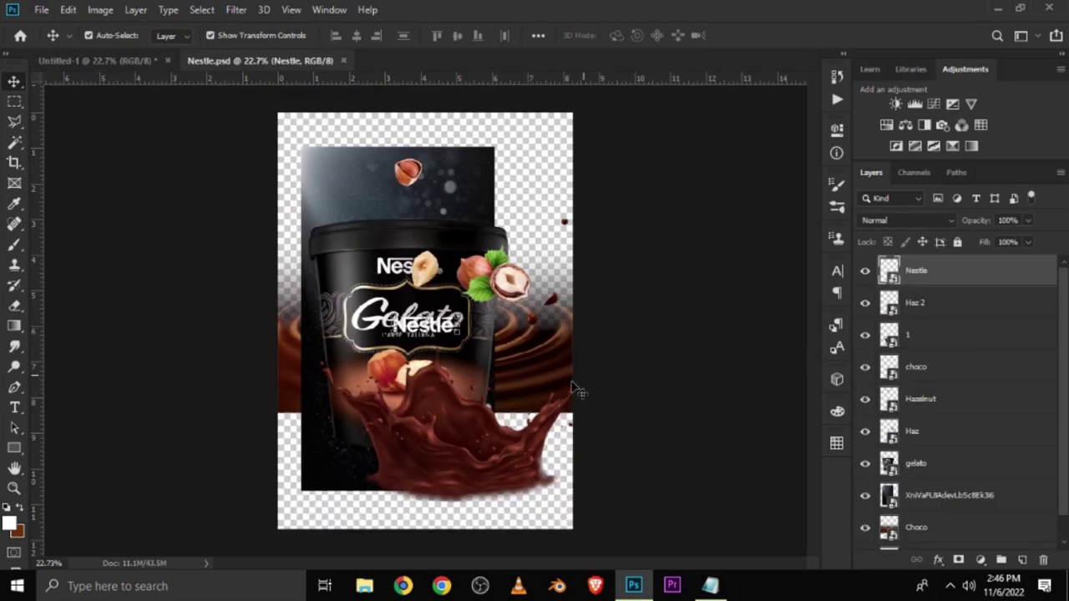
drag(557, 393, 551, 351)
key(ctrl+c)
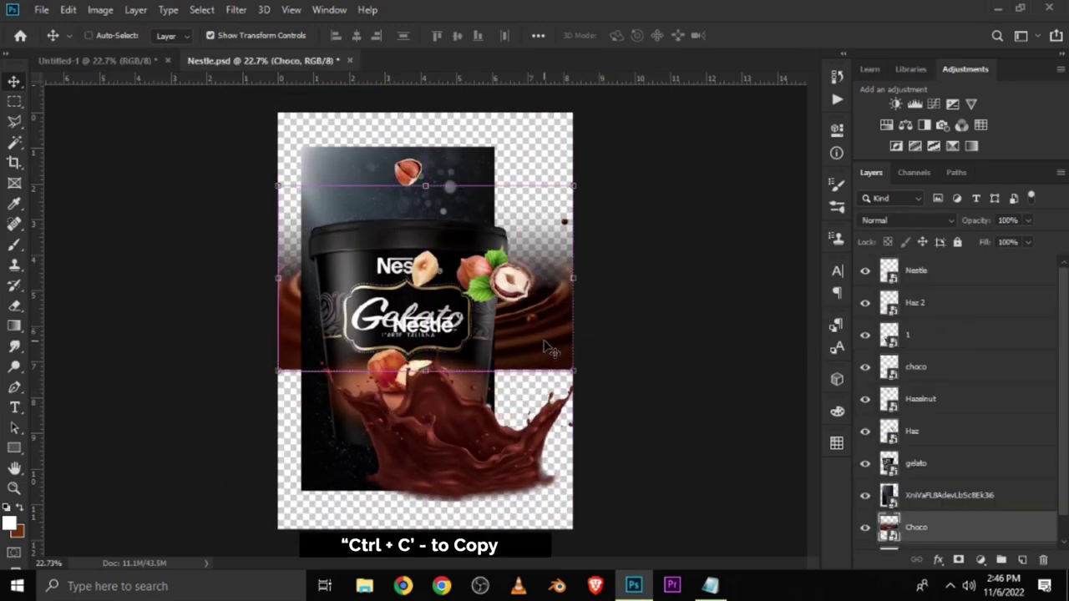
Paste the Choco layer into the Untitled-1 poster and convert it to a smart object.
click(107, 62)
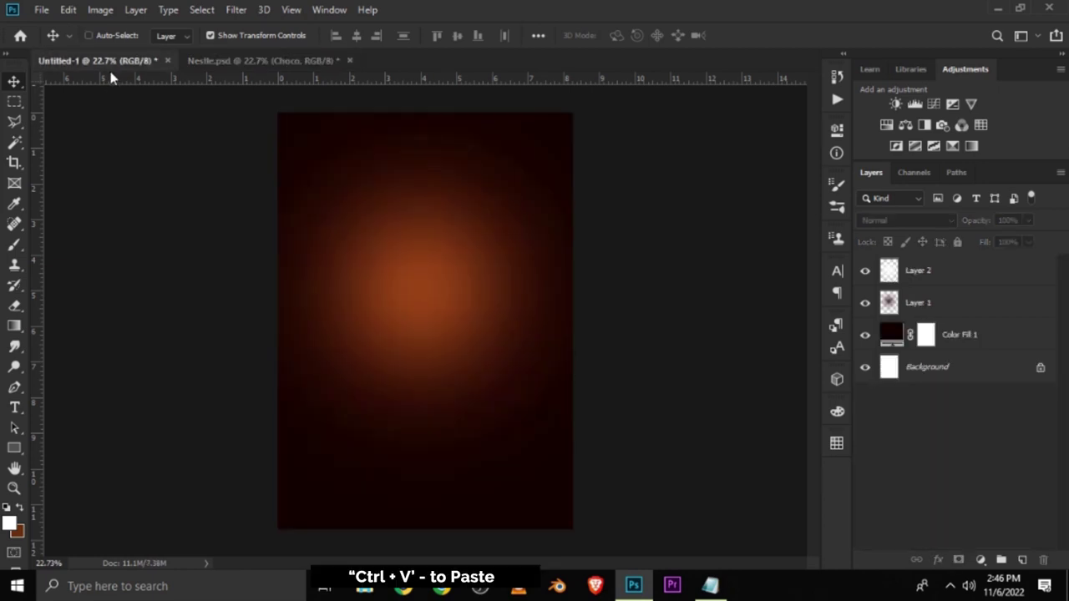
key(ctrl+v)
click(424, 332)
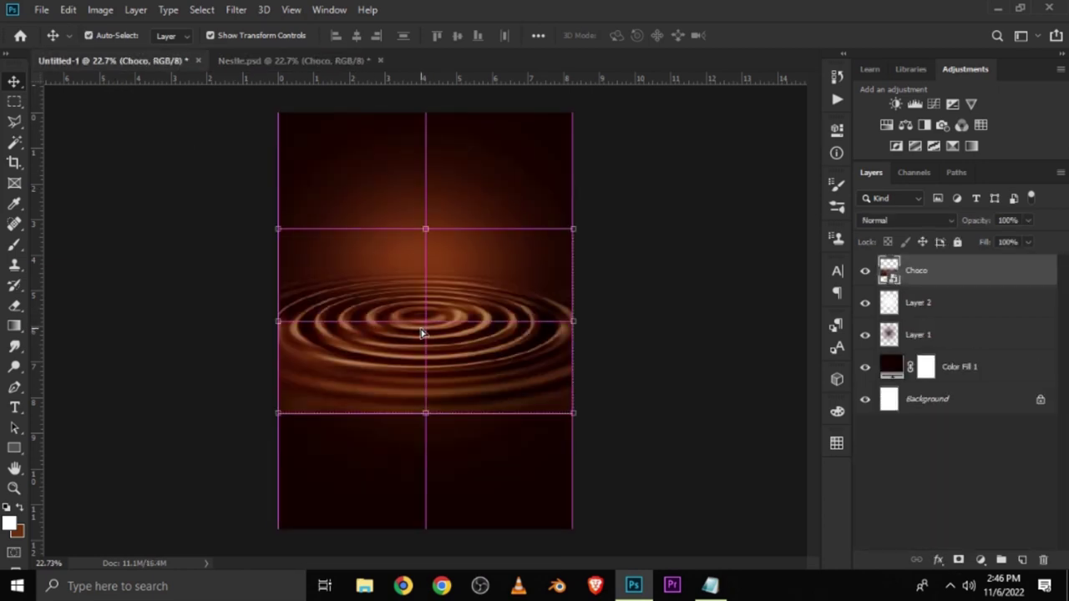
right_click(919, 282)
click(762, 164)
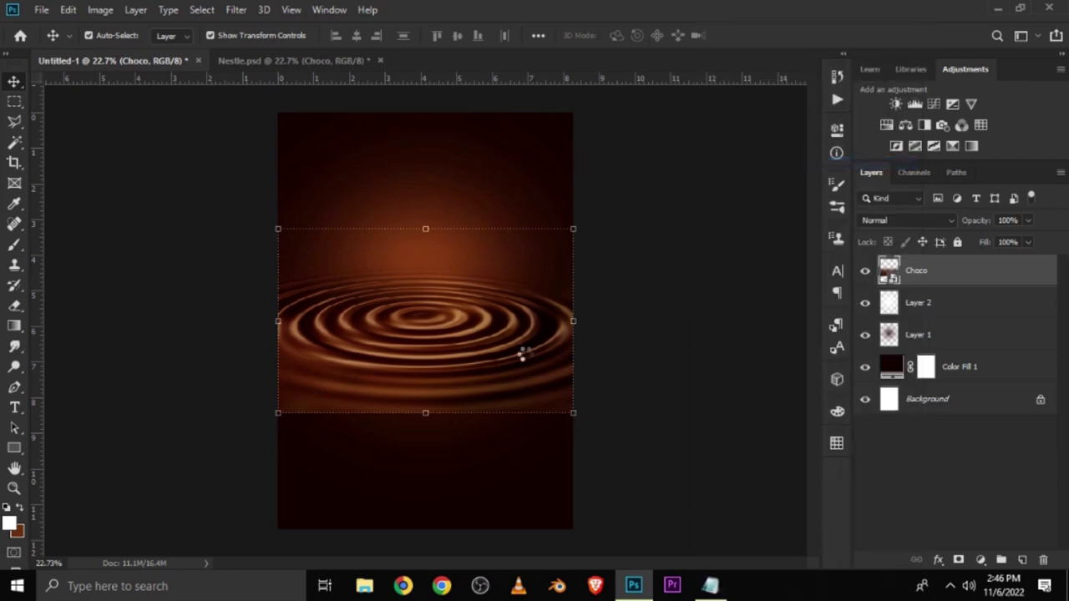
Free-transform the Choco ripple down to the poster's bottom edge and nudge it into place.
key(ctrl+t)
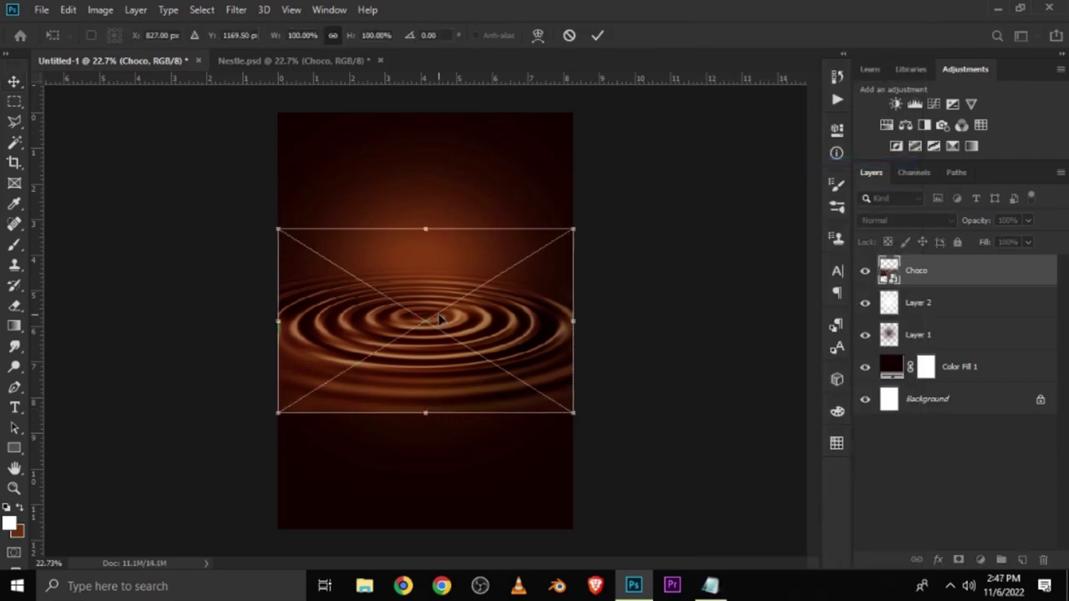
drag(440, 318, 443, 441)
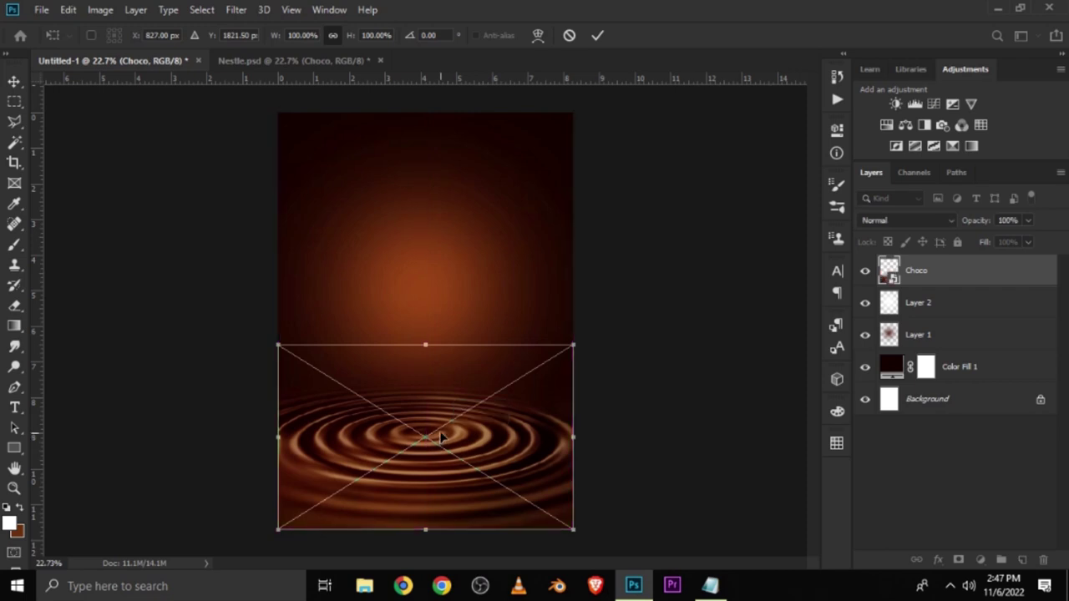
mouse_move(438, 420)
mouse_down()
mouse_move(442, 451)
mouse_move(445, 443)
mouse_up()
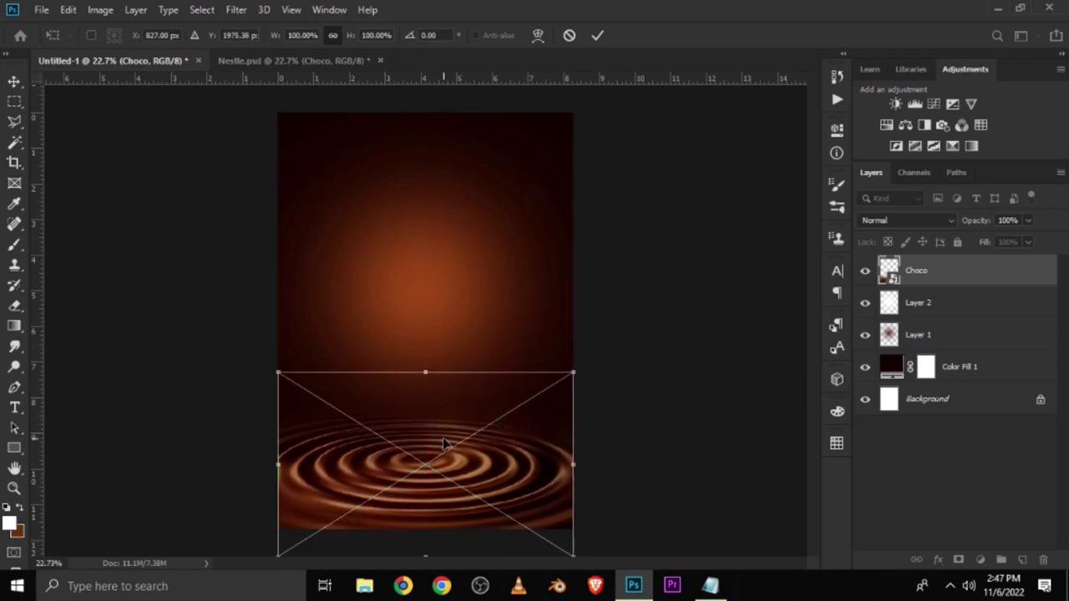
key(Return)
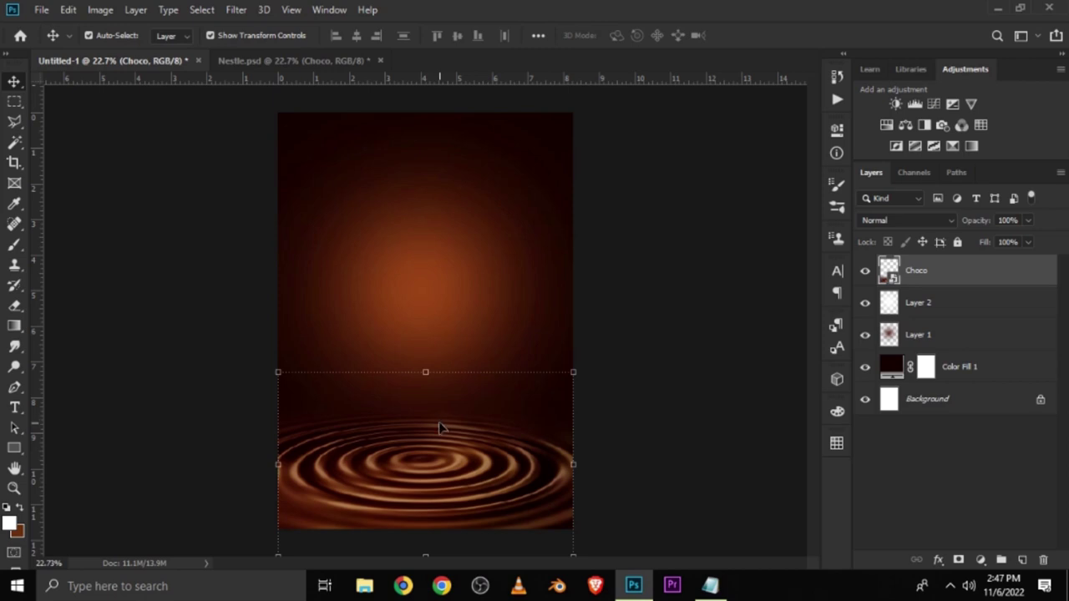
key(shift+Up)
key(shift+Up)
key(shift+Up)
key(shift+Up)
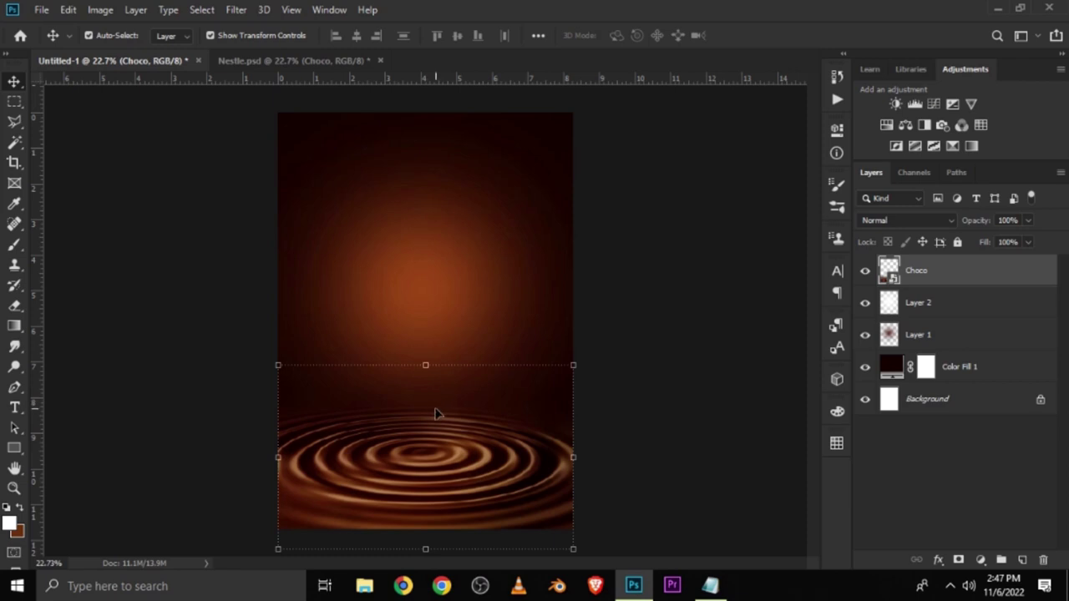
click(618, 419)
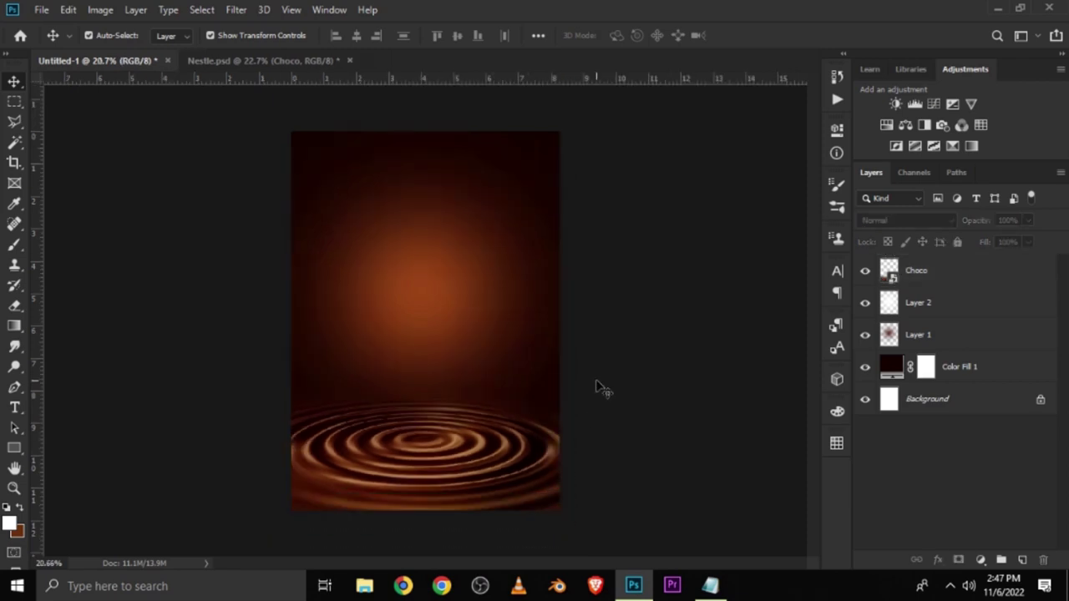
click(493, 478)
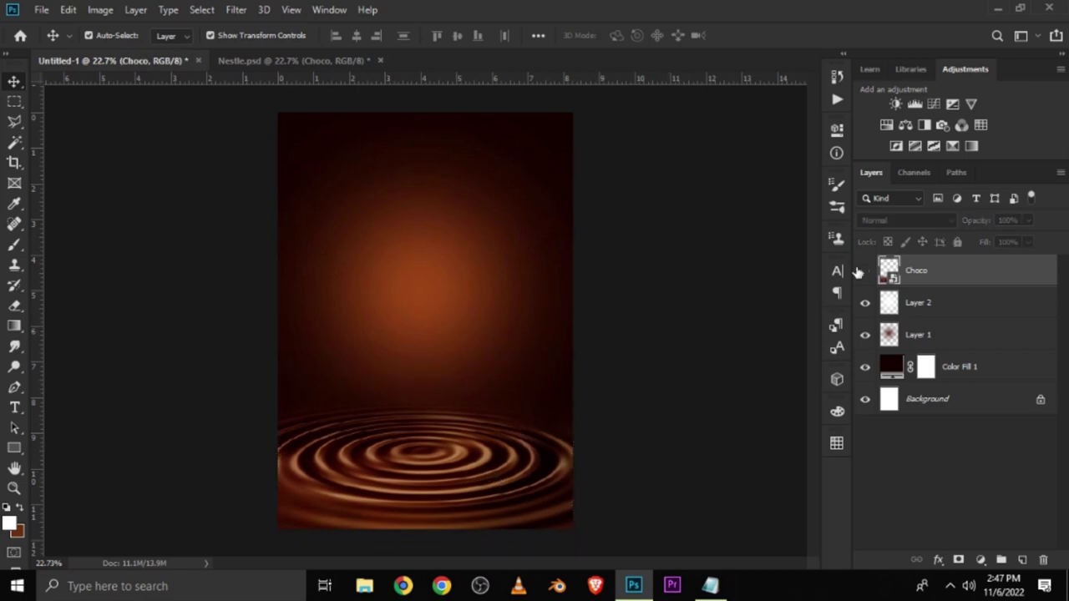
Add a Hue/Saturation adjustment clipped to the Choco layer with Colorize turned on.
click(711, 321)
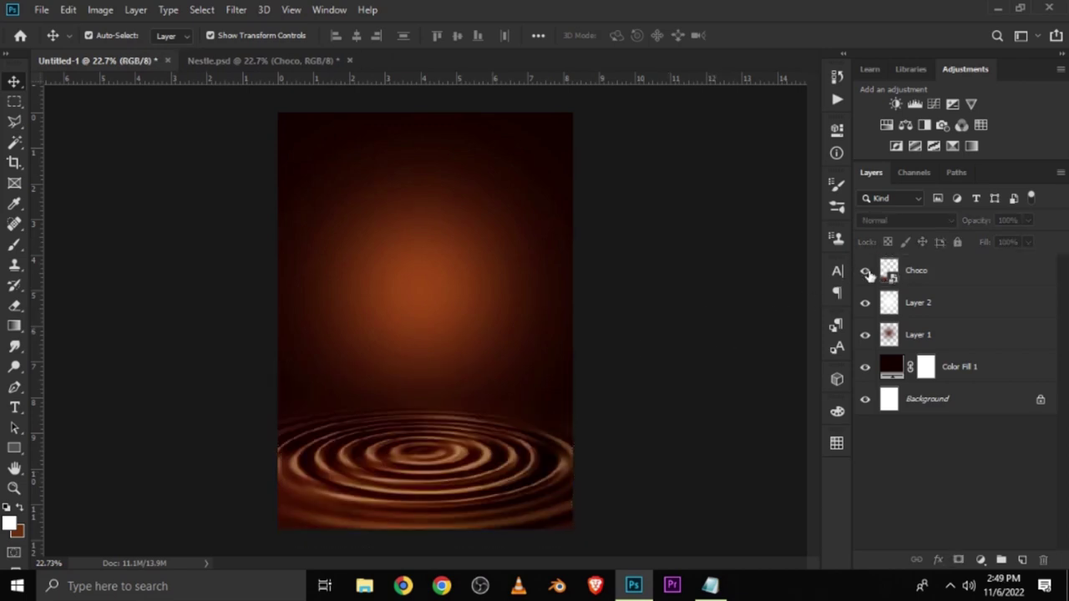
click(865, 270)
click(865, 270)
click(981, 561)
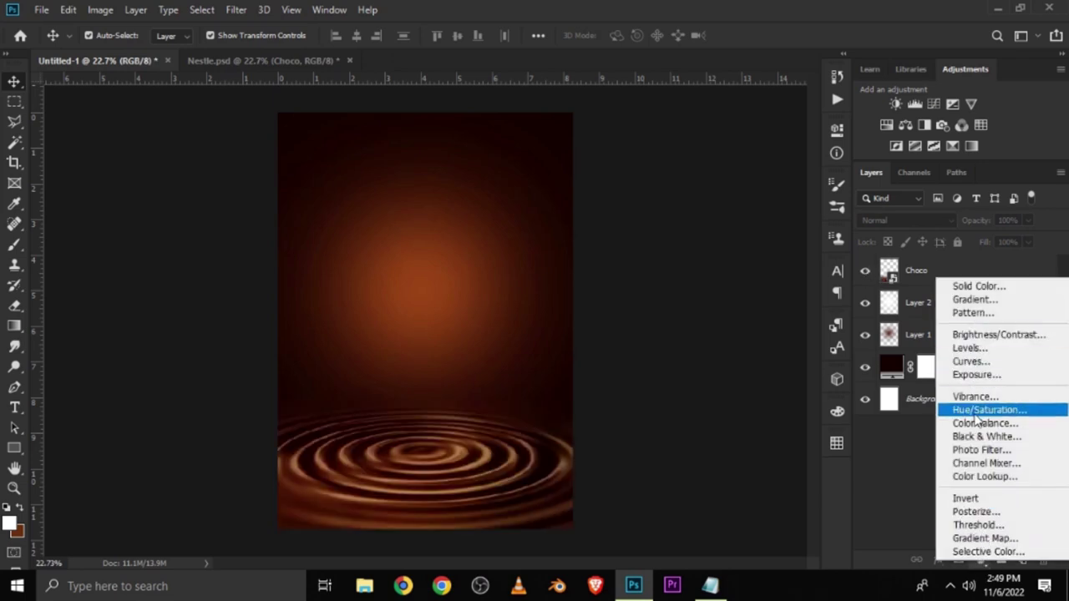
click(981, 410)
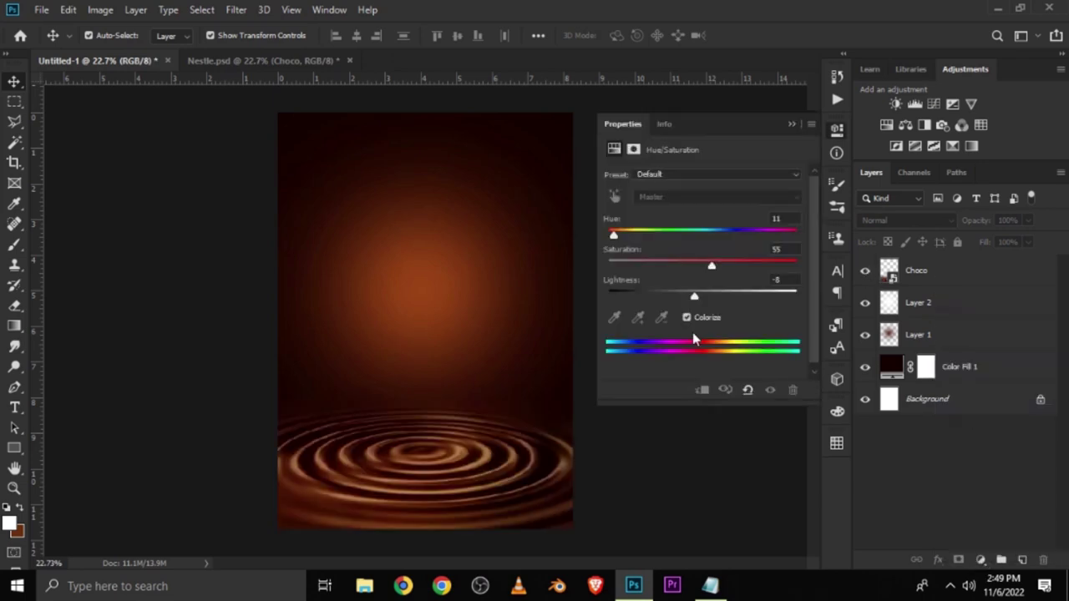
click(701, 390)
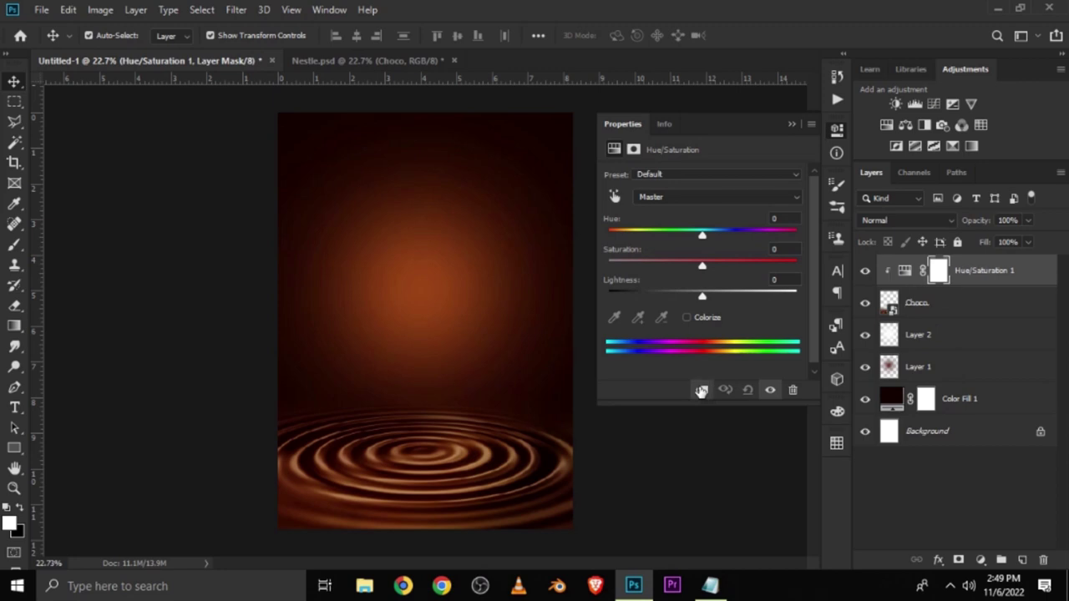
click(687, 317)
Set the colorize hue to +10 and raise the saturation.
drag(612, 235, 616, 237)
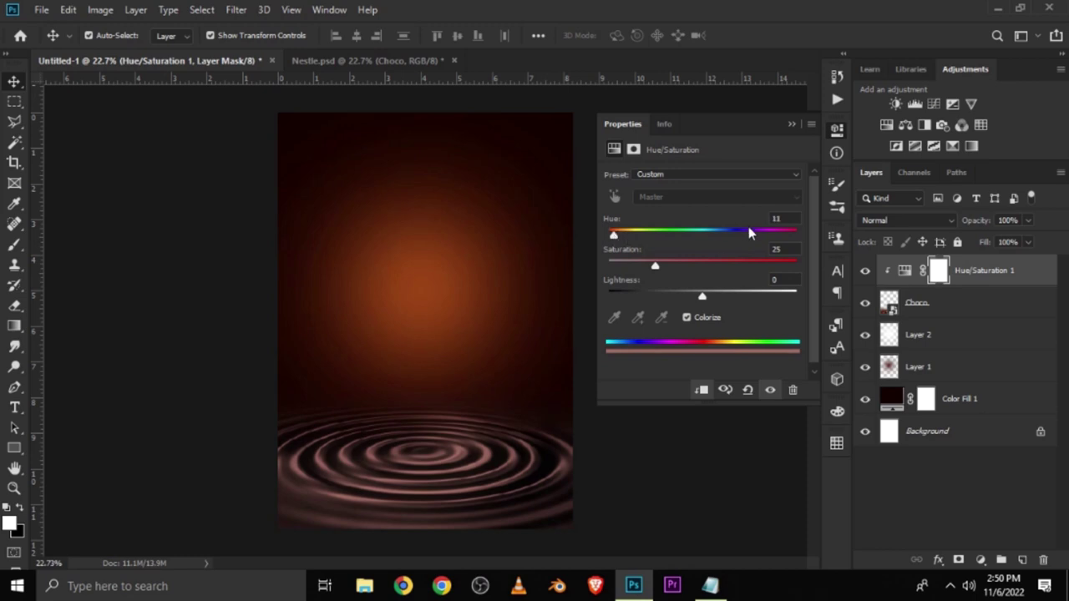
text(10)
click(787, 249)
scroll(785, 249, up, 2)
scroll(785, 249, up, 4)
scroll(784, 249, up, 8)
scroll(785, 249, up, 12)
scroll(785, 249, up, 8)
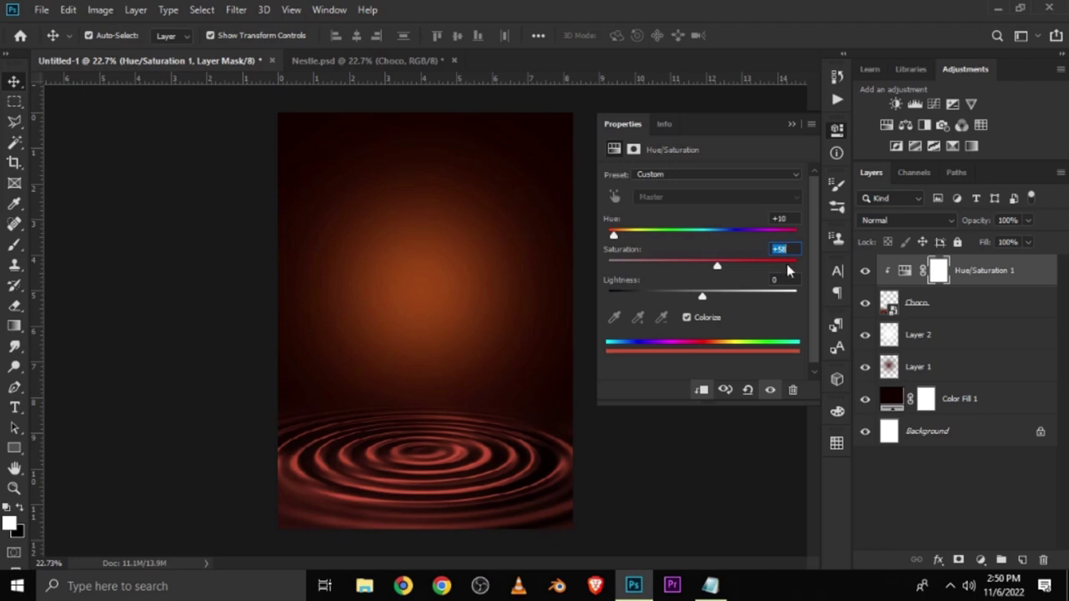
scroll(784, 249, up, 20)
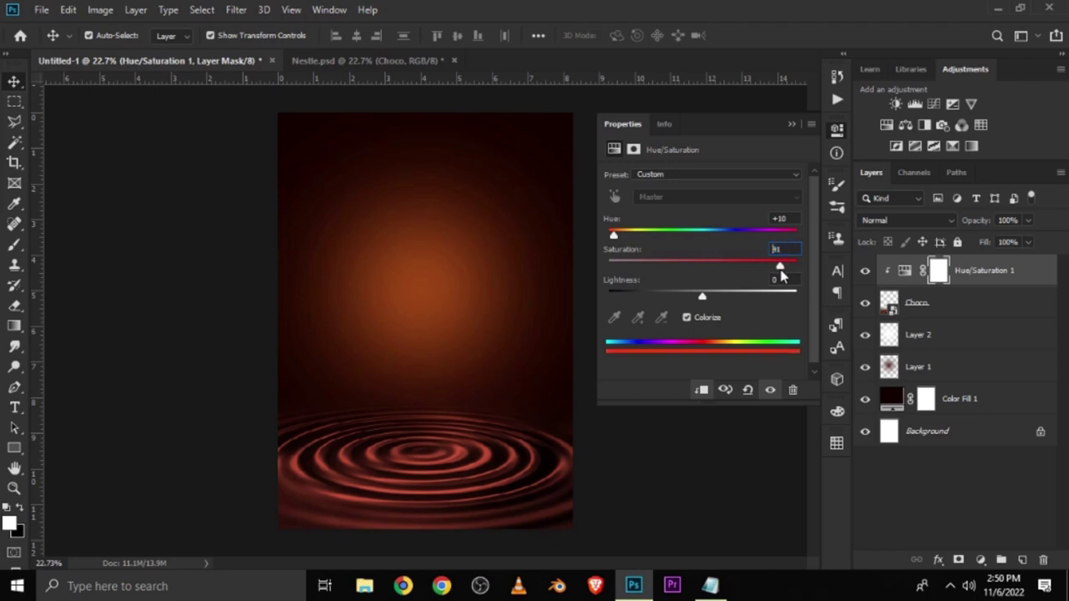
Fine-tune saturation to +59, lower lightness slightly, and compare the tint on and off.
click(791, 248)
scroll(788, 248, up, 1)
click(778, 278)
scroll(780, 279, down, 1)
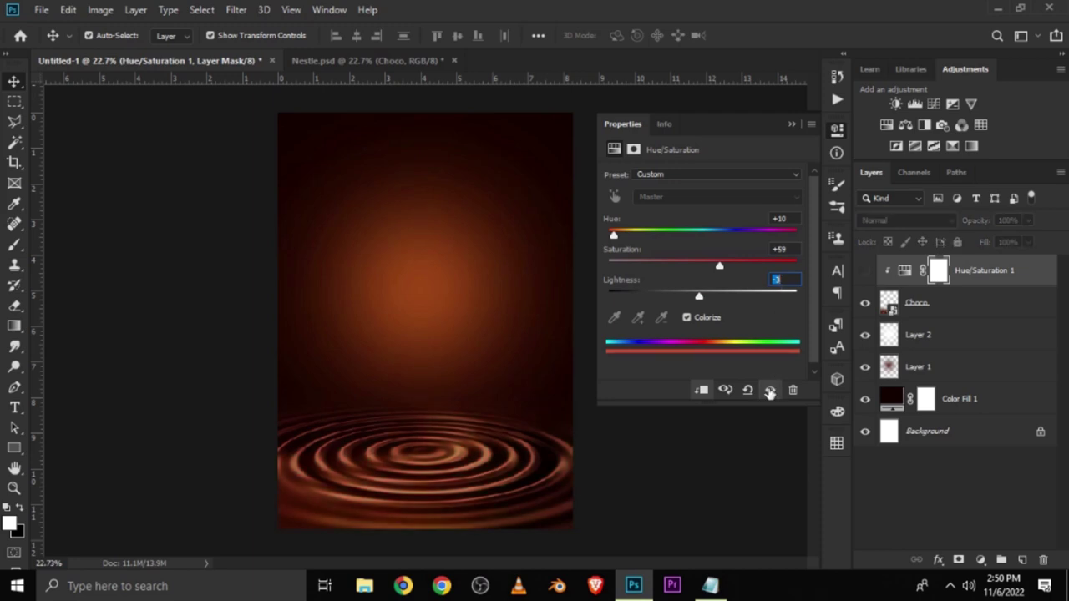
click(790, 123)
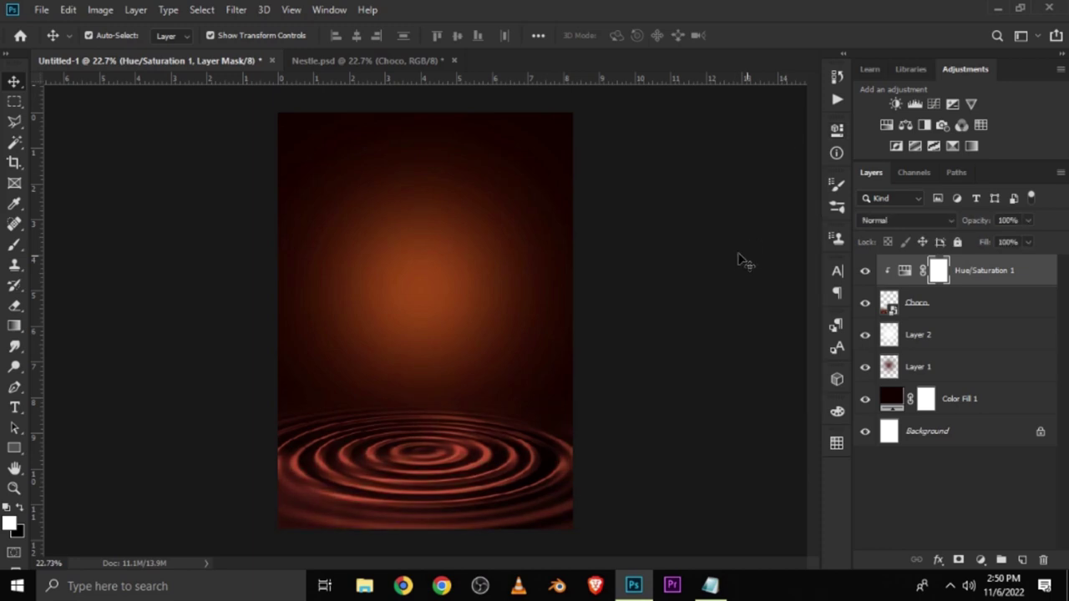
click(740, 256)
click(864, 271)
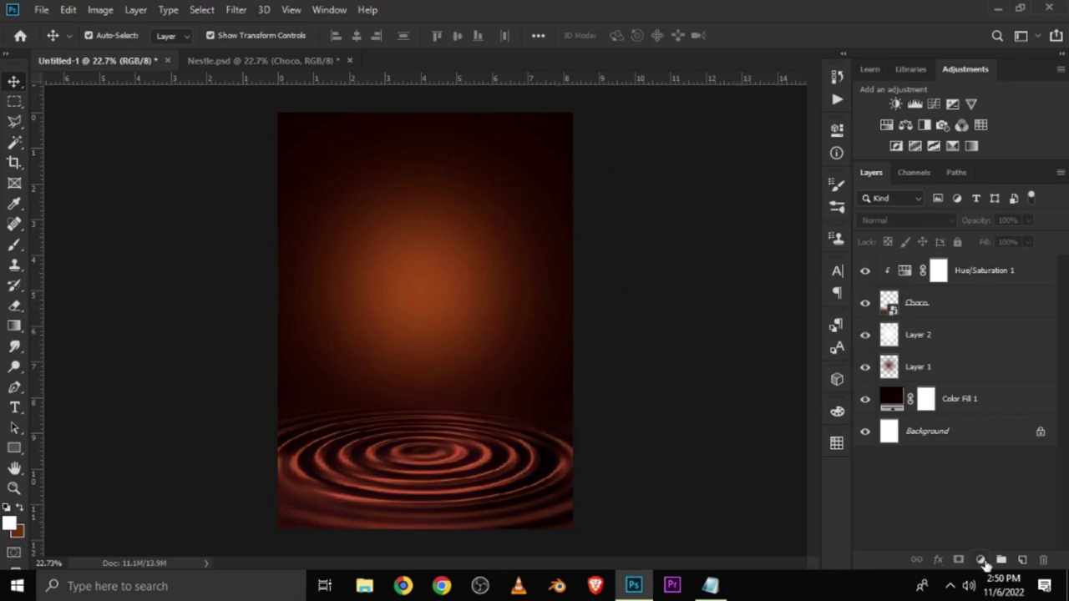
Add a Vibrance adjustment layer with vibrance about +23 and saturation −3.
click(982, 560)
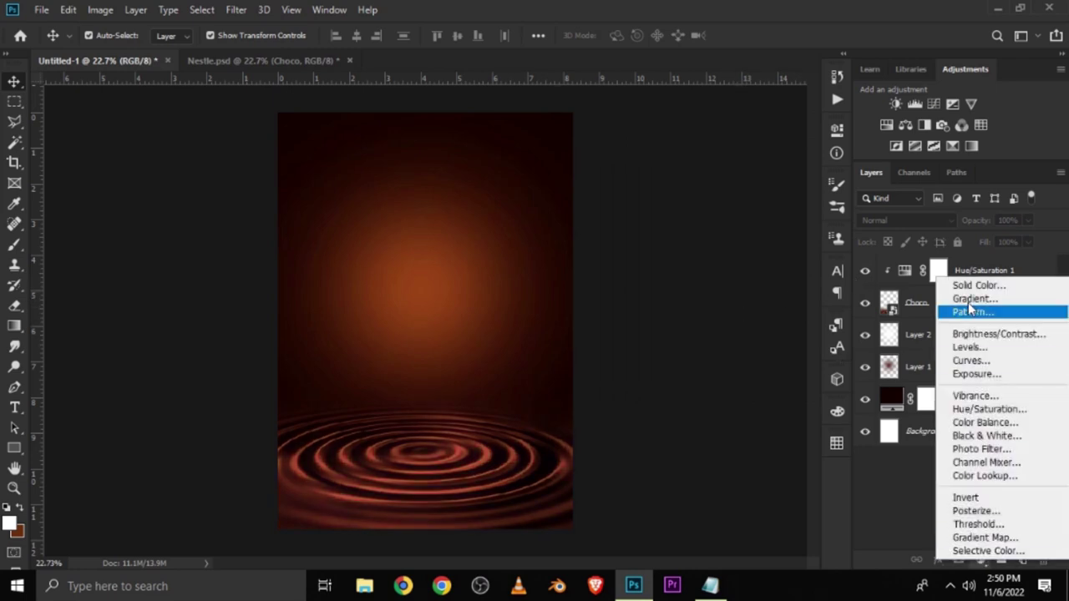
click(961, 397)
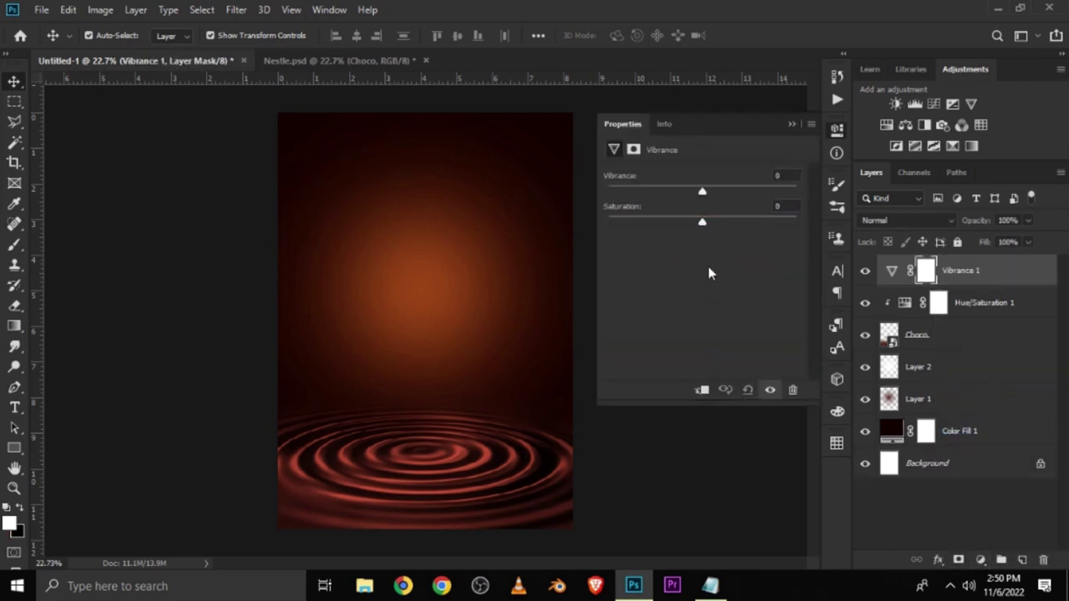
drag(702, 191, 724, 192)
click(791, 126)
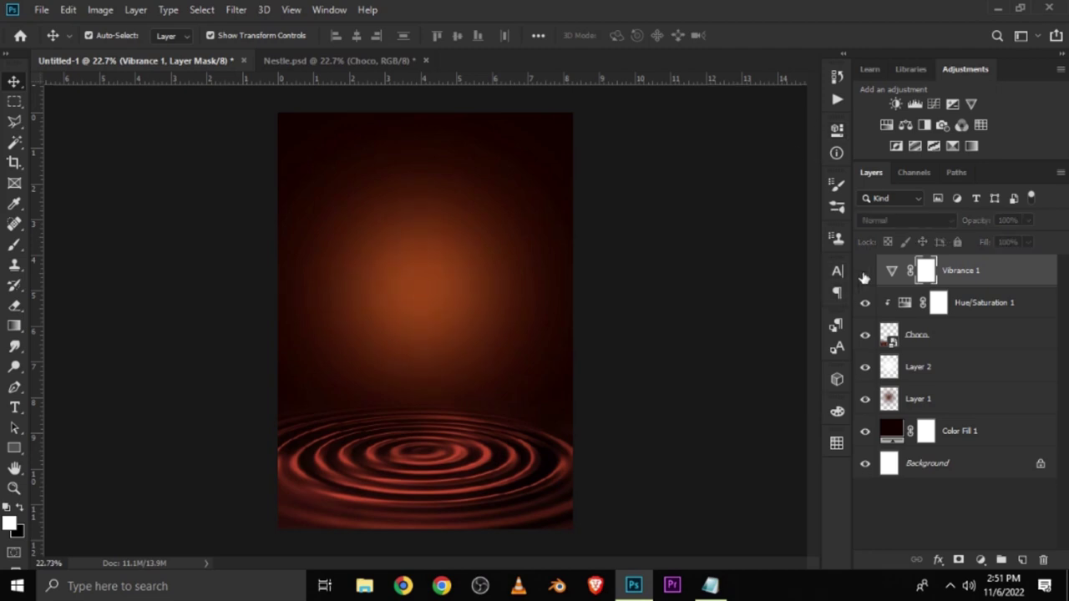
click(604, 322)
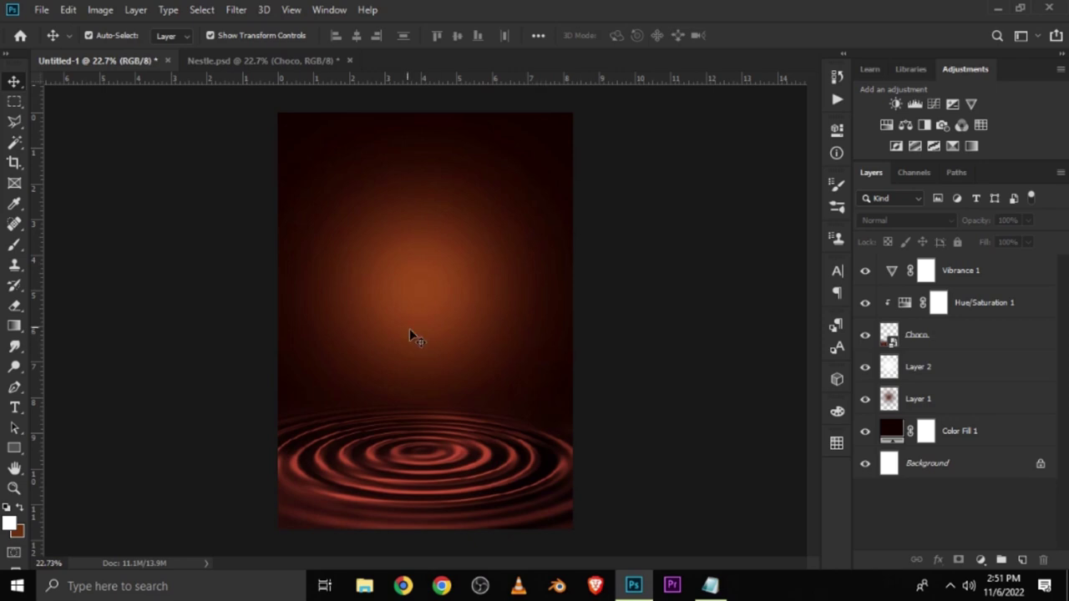
click(247, 62)
Drag the chocolate splash from Nestle.psd into the poster and move it down onto the ripple.
click(516, 524)
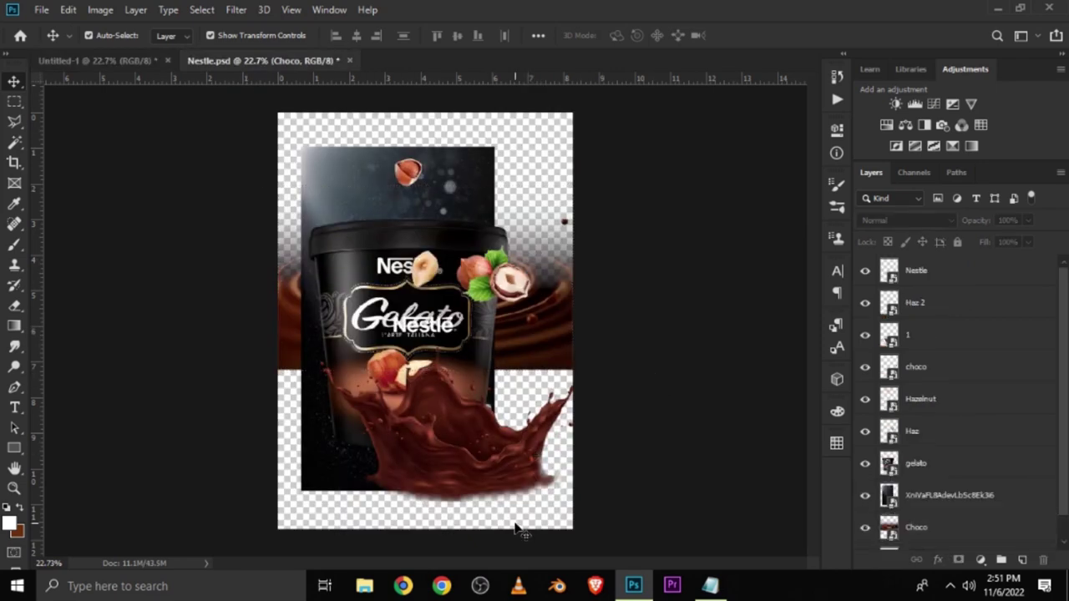
drag(469, 473, 453, 421)
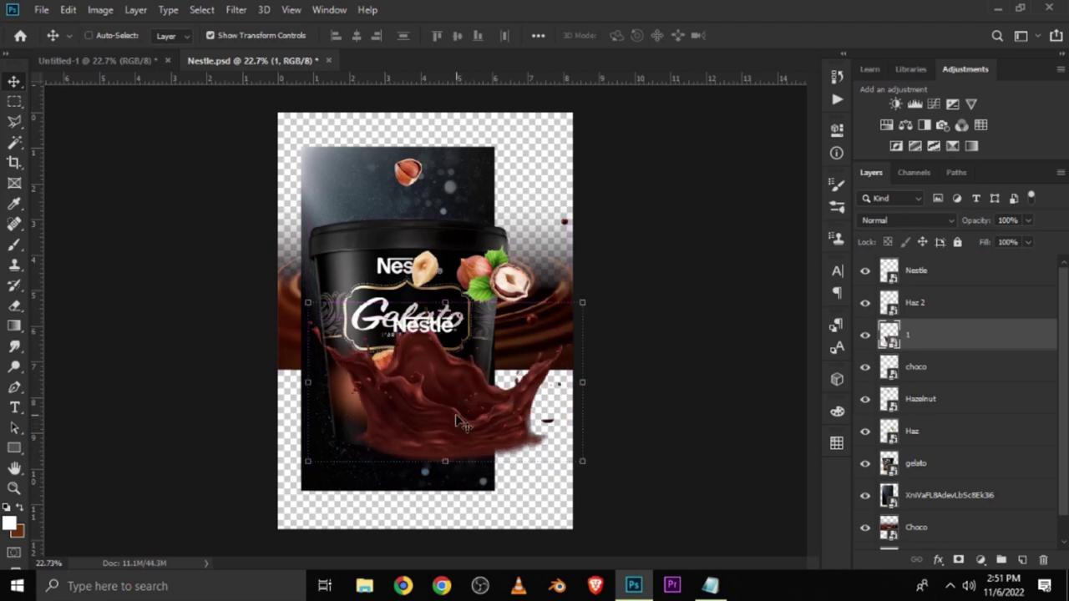
key(ctrl)
drag(132, 37, 156, 93)
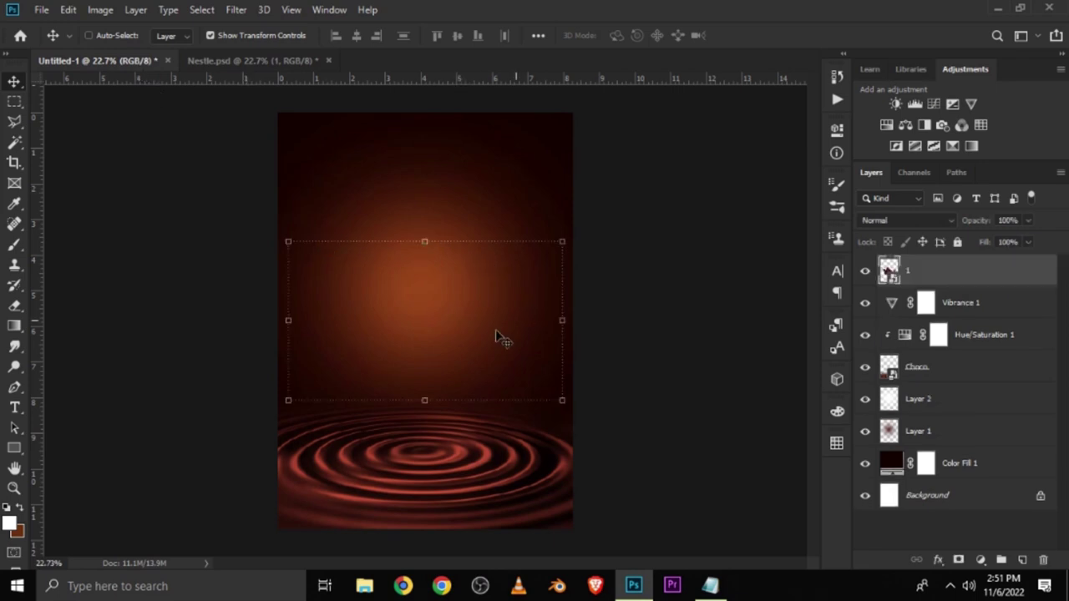
drag(438, 389, 421, 428)
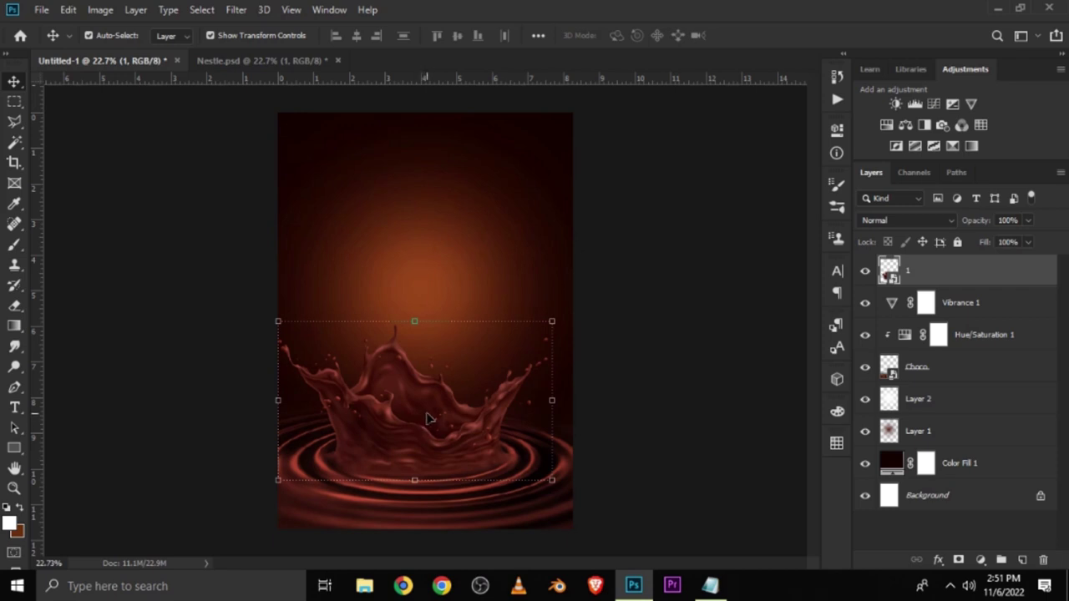
key(shift+Down)
key(shift+Down)
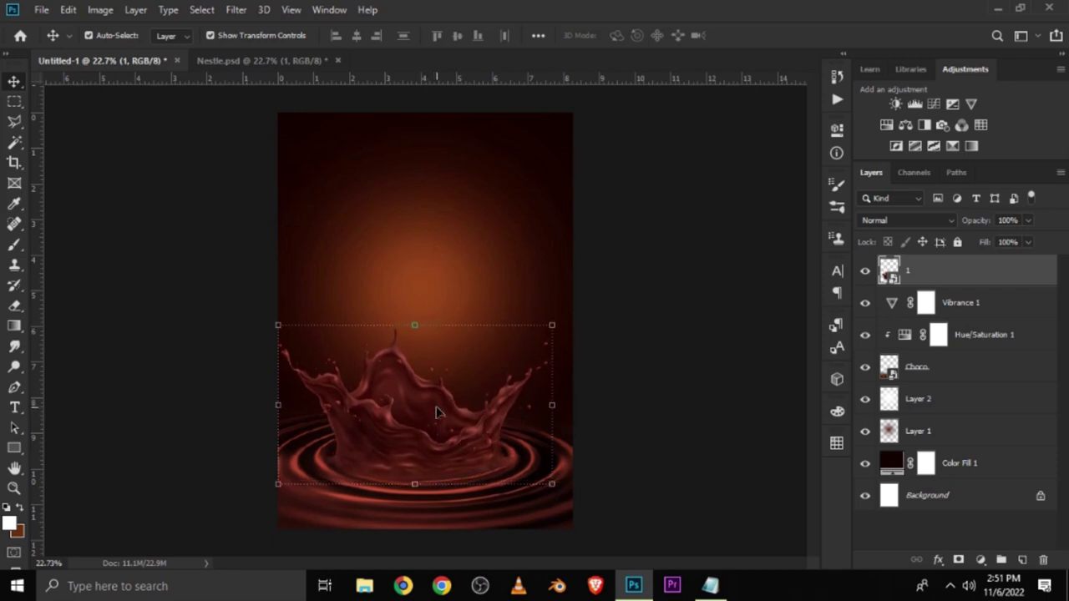
Centre the splash layer horizontally on the canvas using a select-all alignment.
click(645, 417)
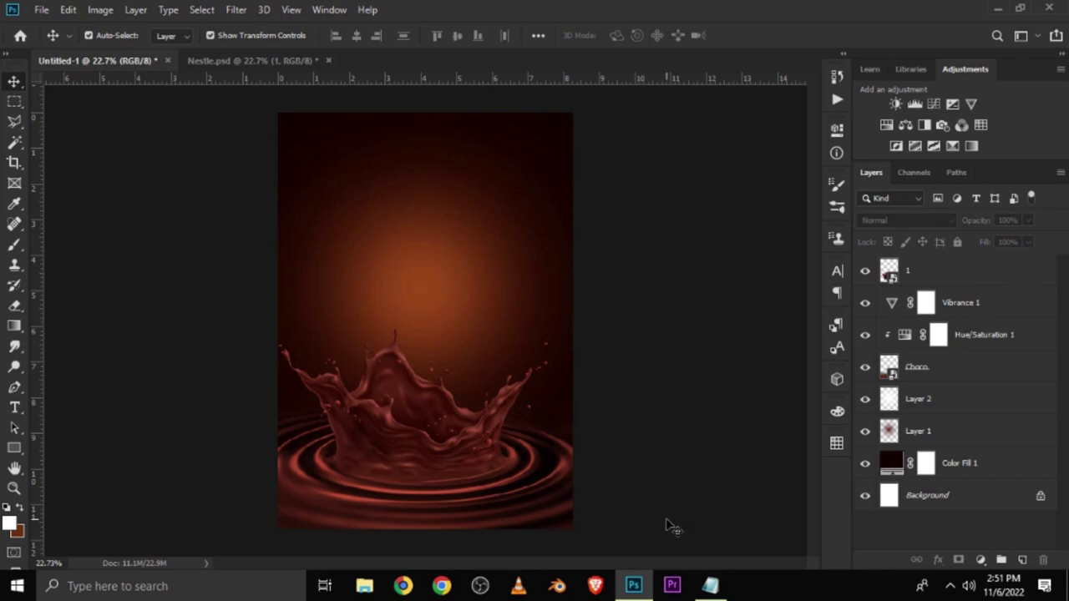
click(434, 448)
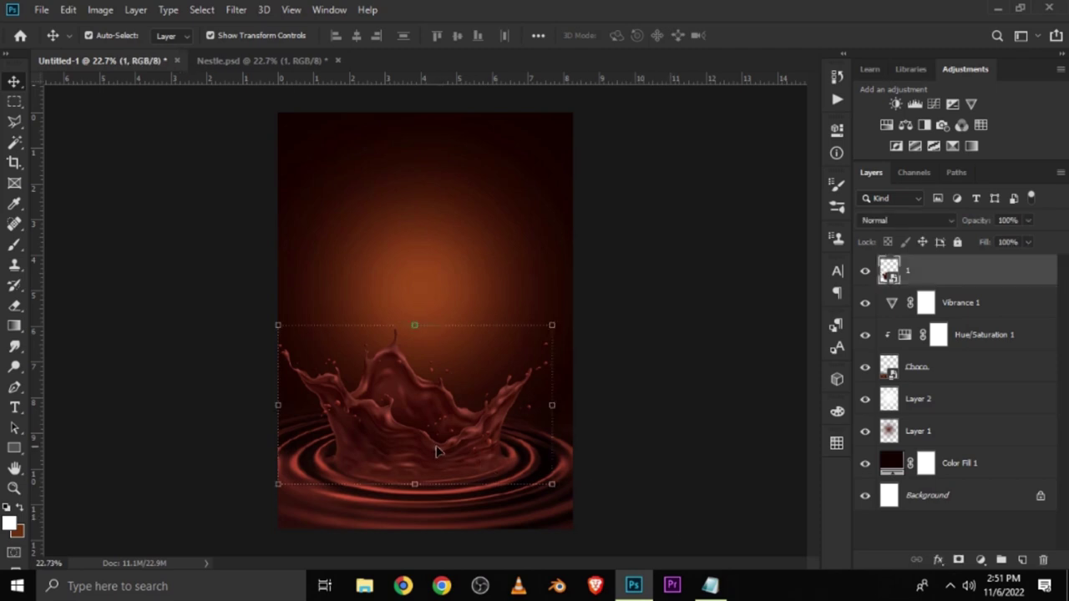
key(ctrl+a)
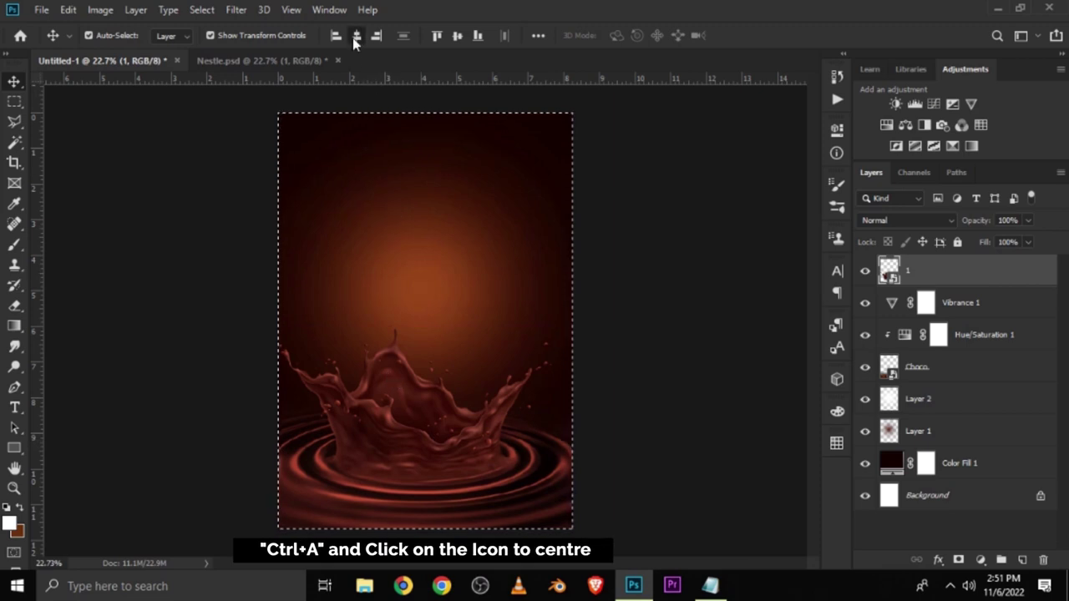
click(356, 35)
key(ctrl+d)
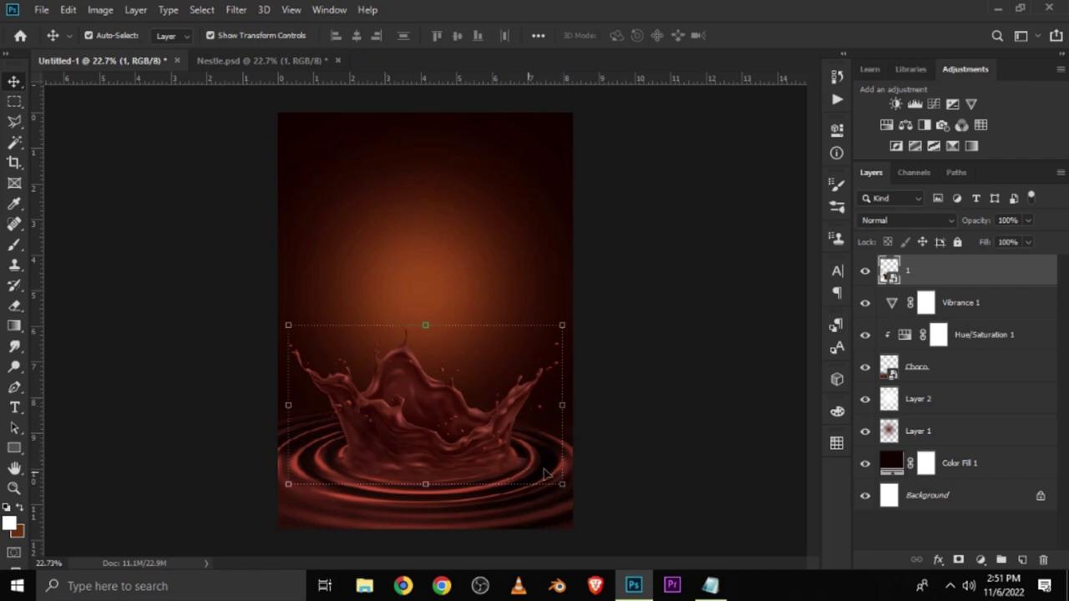
scroll(547, 488, up, 3)
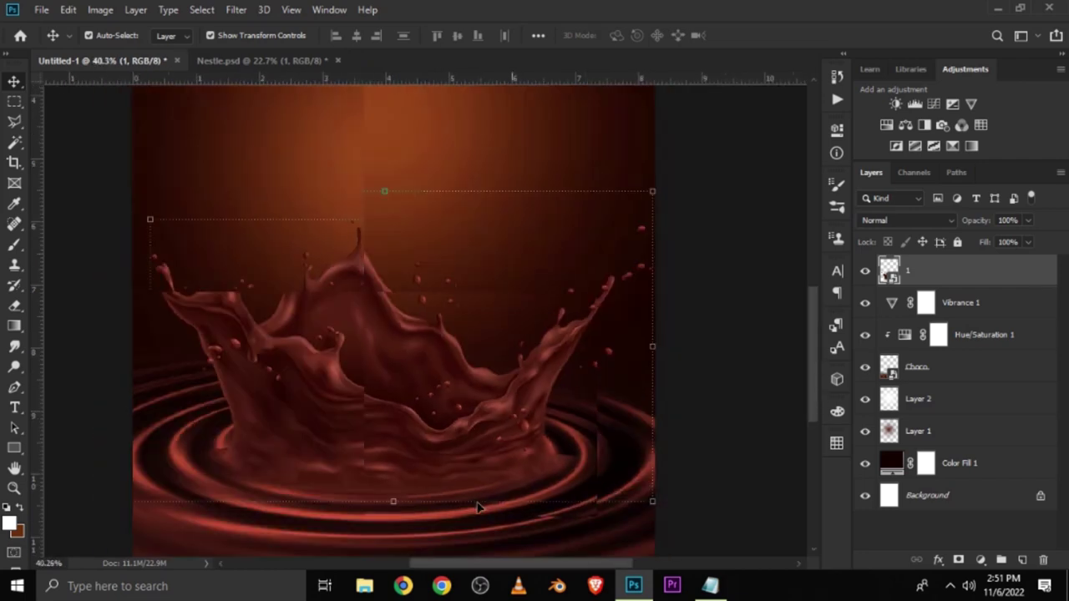
Add a layer mask to layer 1 and set a black brush: 175 px, 0% hardness, 66% opacity.
click(864, 276)
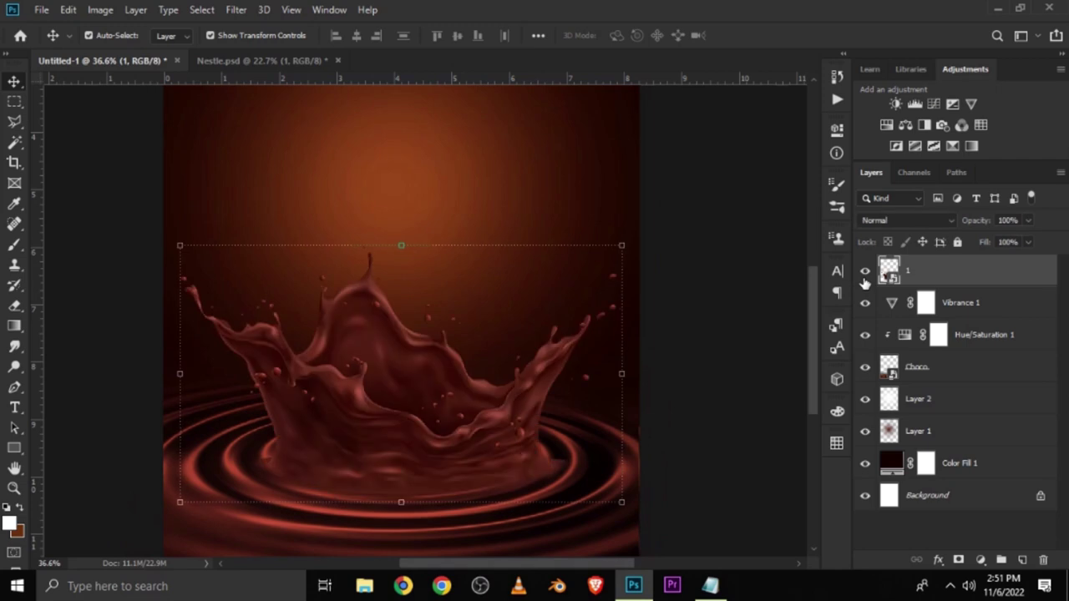
click(958, 559)
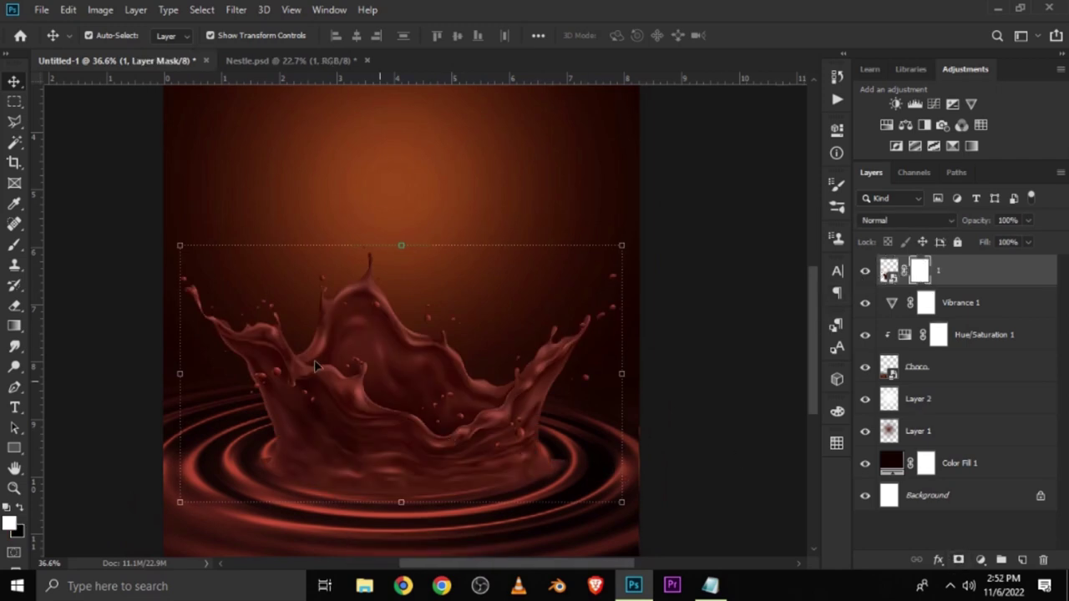
click(14, 244)
click(67, 243)
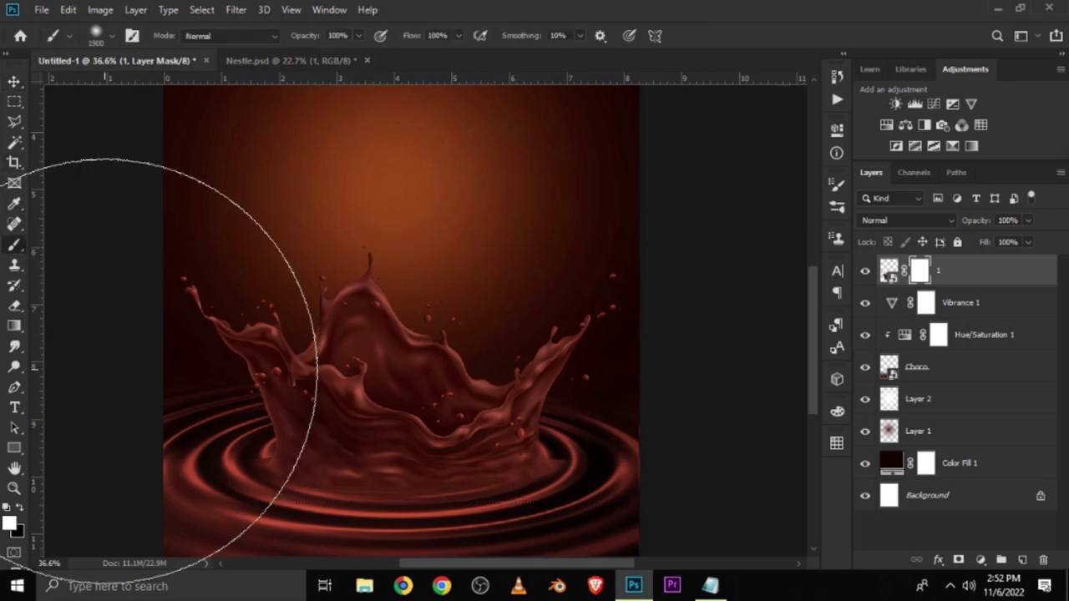
key([)
key([)
key([)
key([)
key([)
key([)
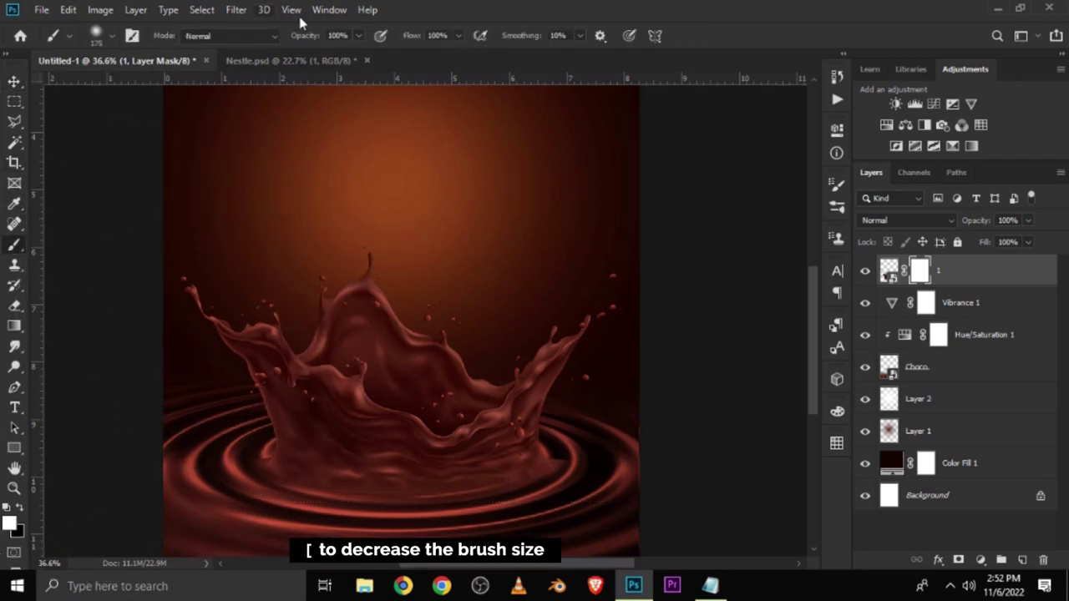
click(359, 40)
drag(353, 53, 336, 54)
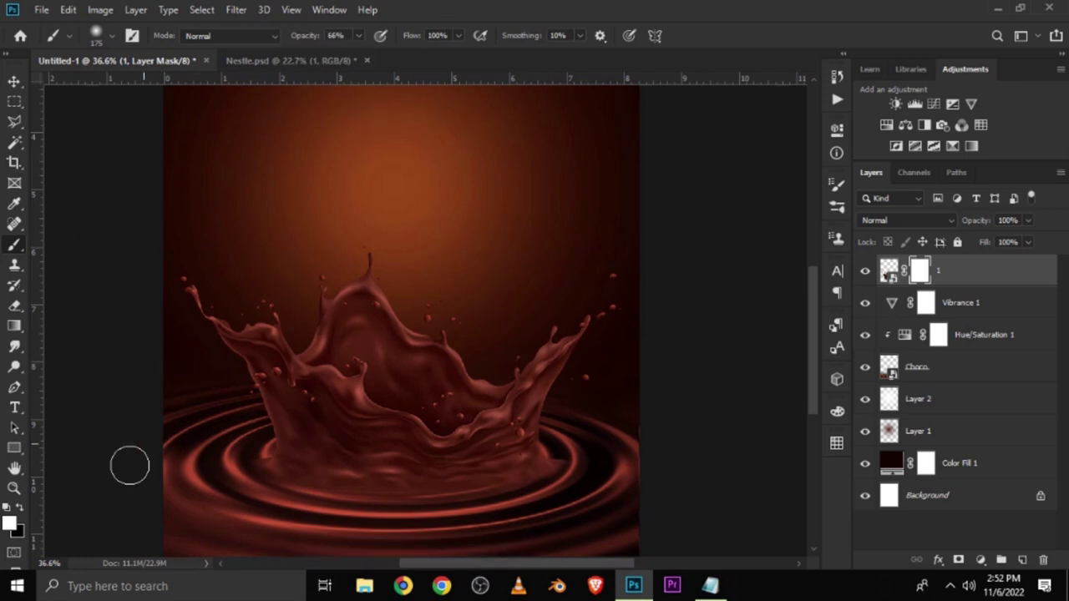
click(20, 509)
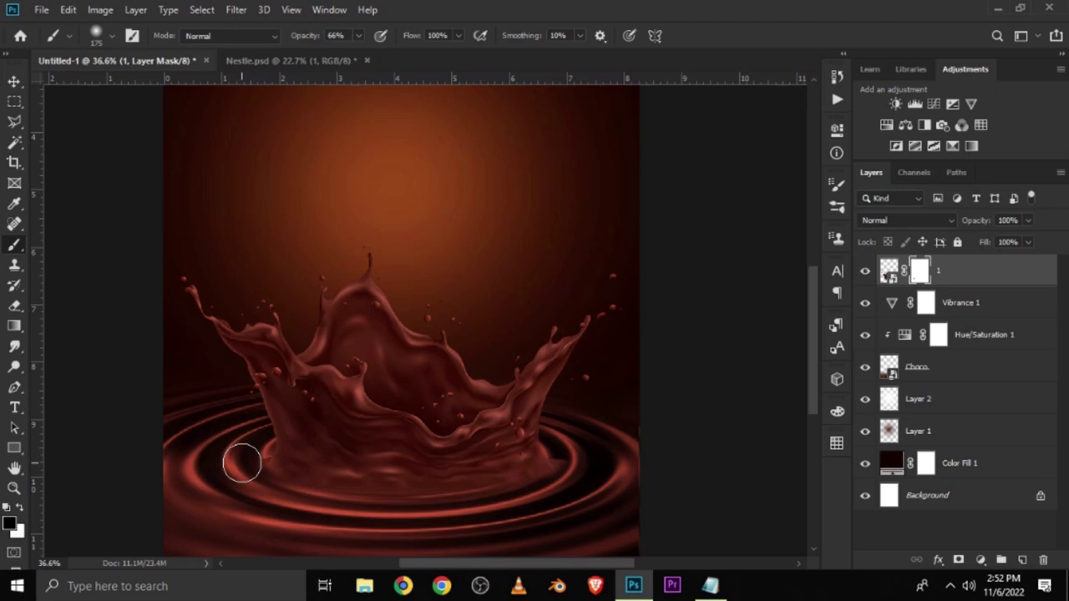
right_click(240, 460)
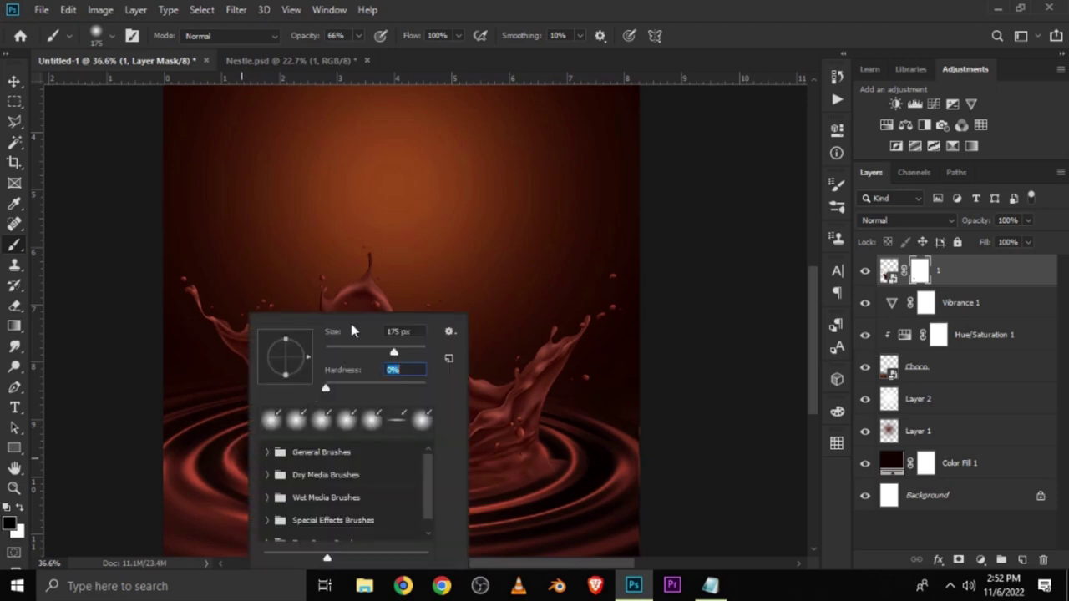
key(Return)
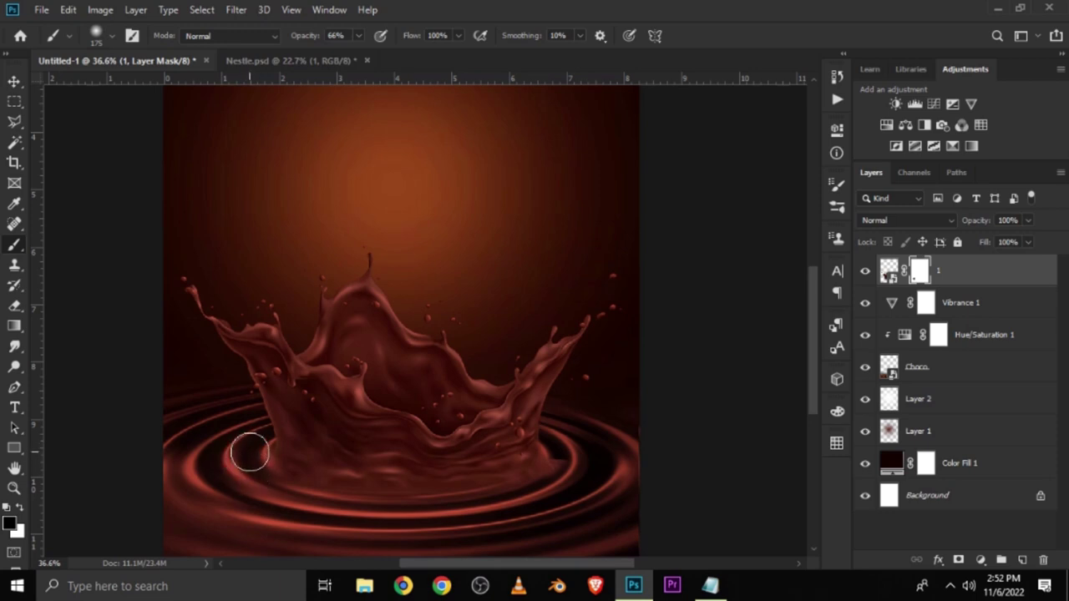
Paint black on the mask to fade the hard ripple edges right of the splash.
click(20, 511)
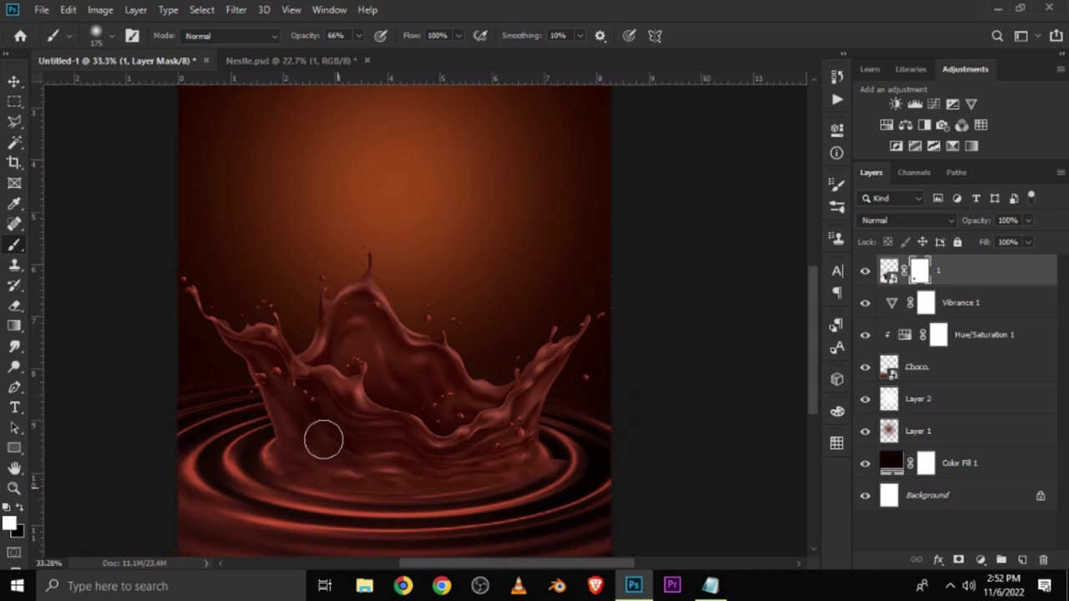
scroll(324, 437, down, 1)
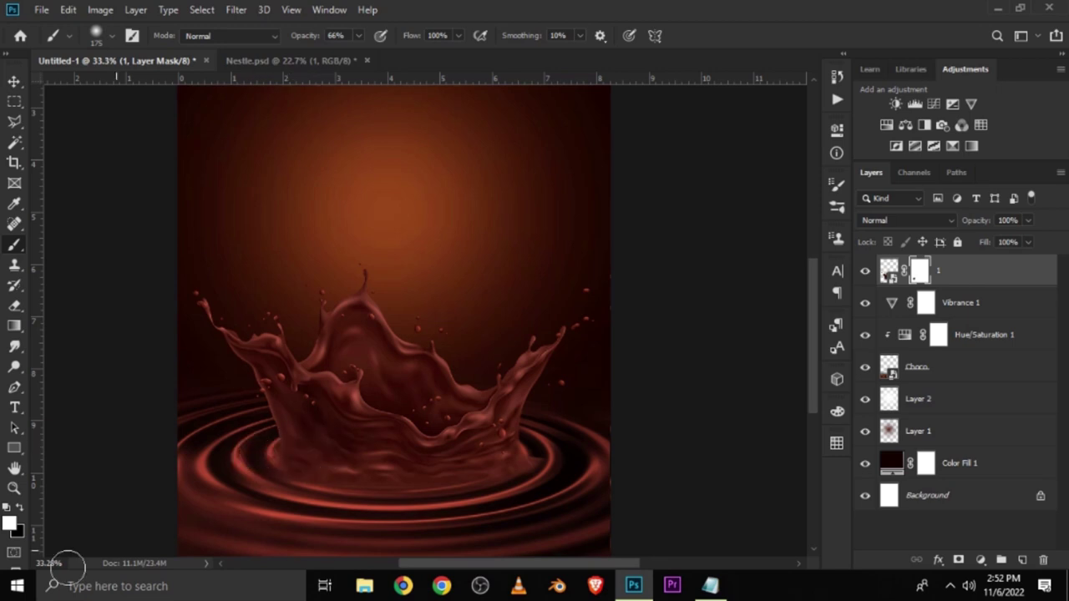
click(18, 509)
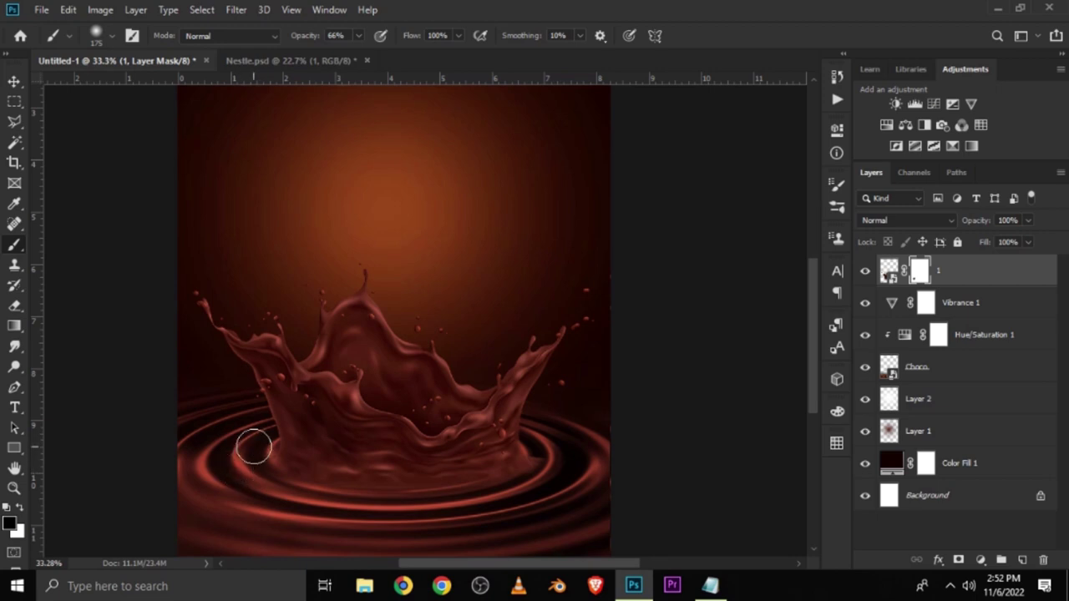
scroll(254, 452, up, 1)
scroll(254, 452, up, 1)
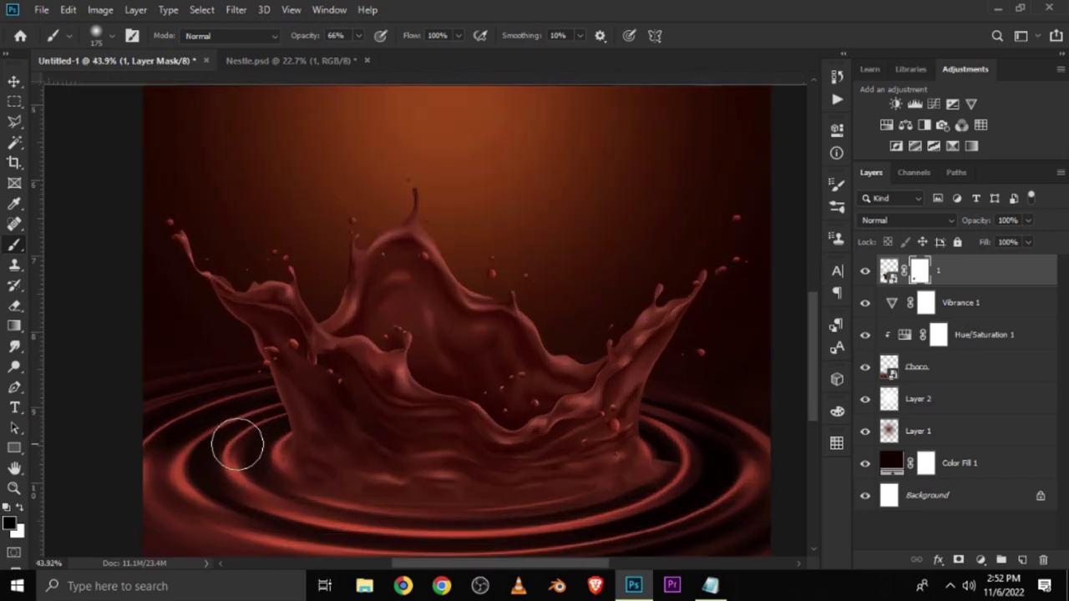
scroll(239, 441, down, 2)
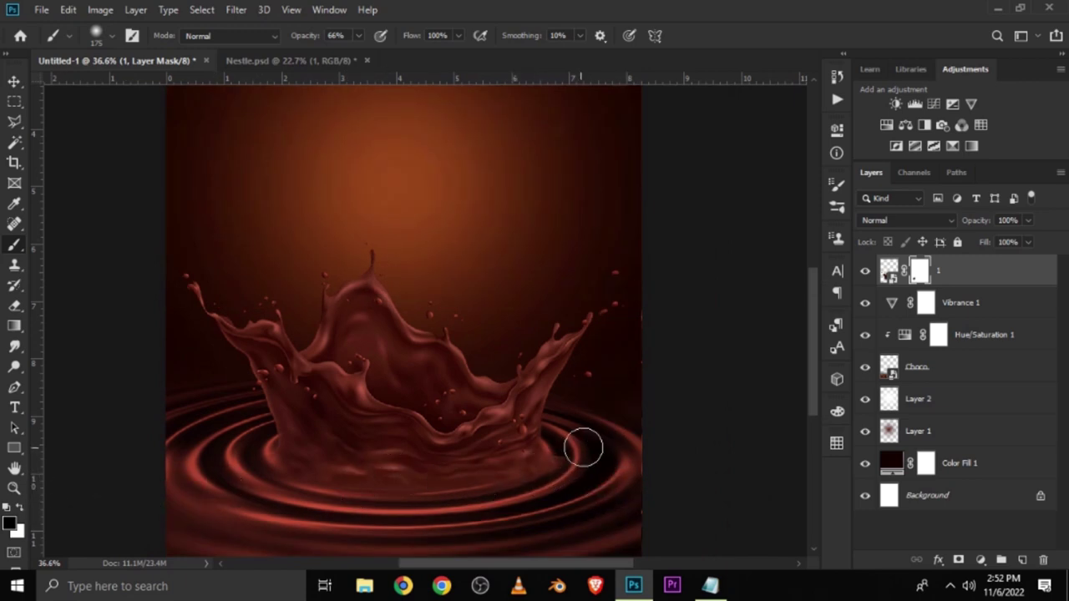
mouse_move(573, 446)
mouse_down()
mouse_move(554, 414)
mouse_move(531, 475)
mouse_up()
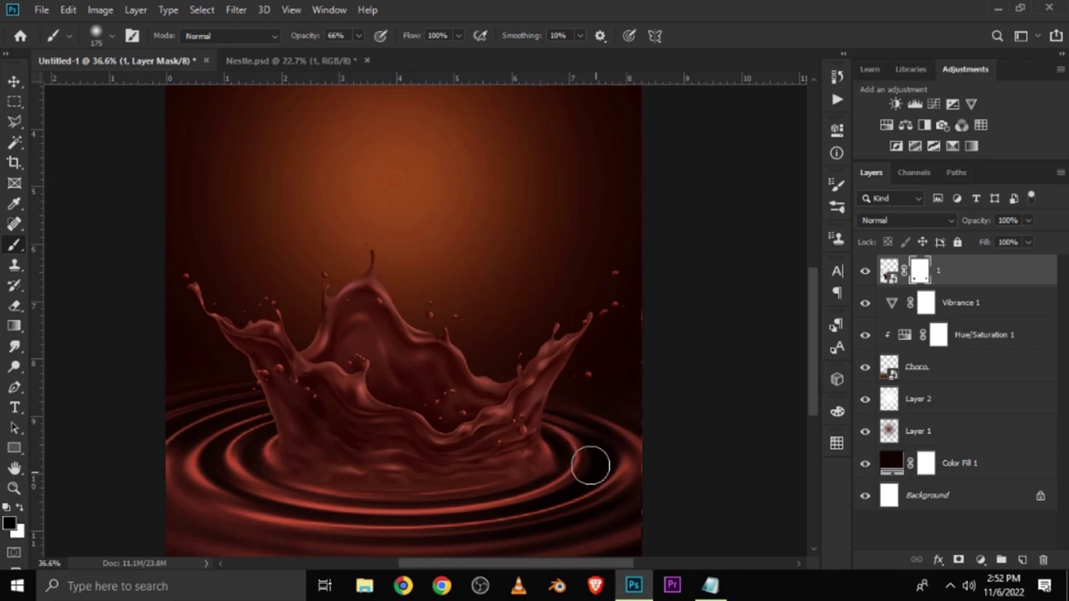
click(20, 509)
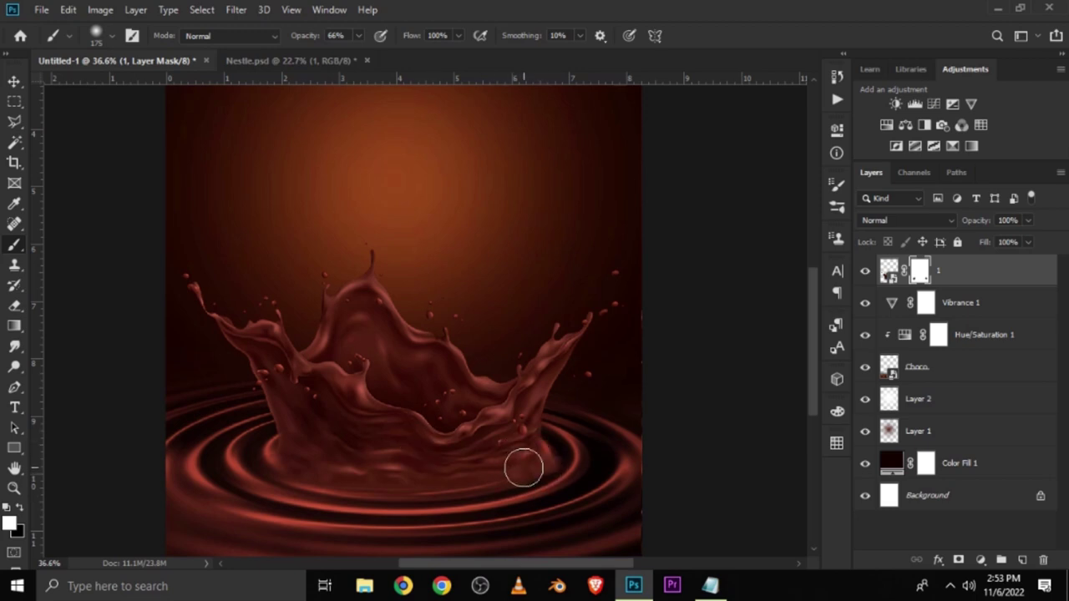
key(x)
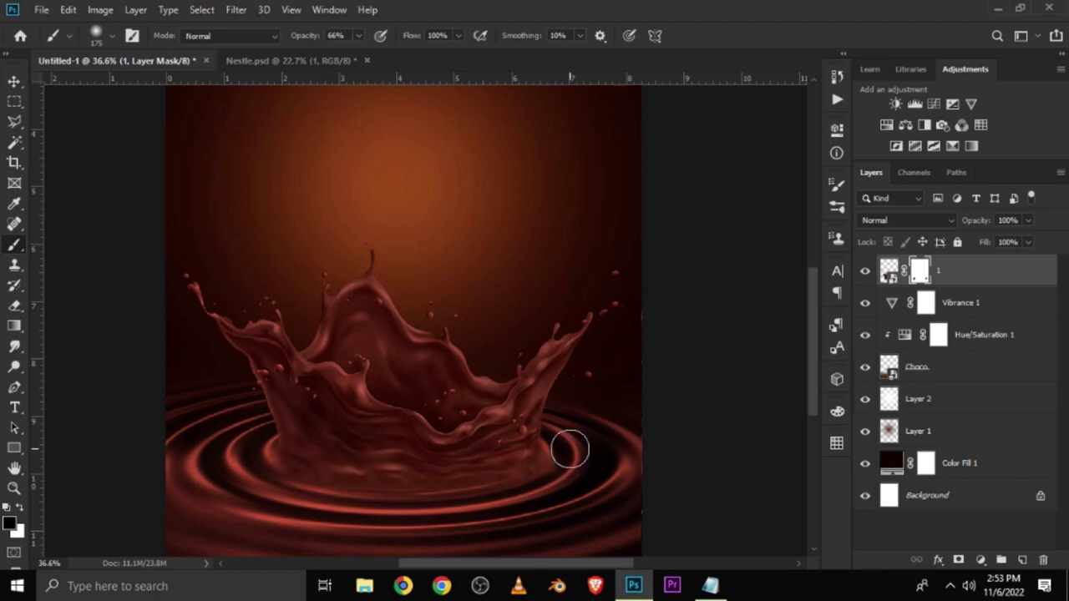
scroll(480, 403, down, 2)
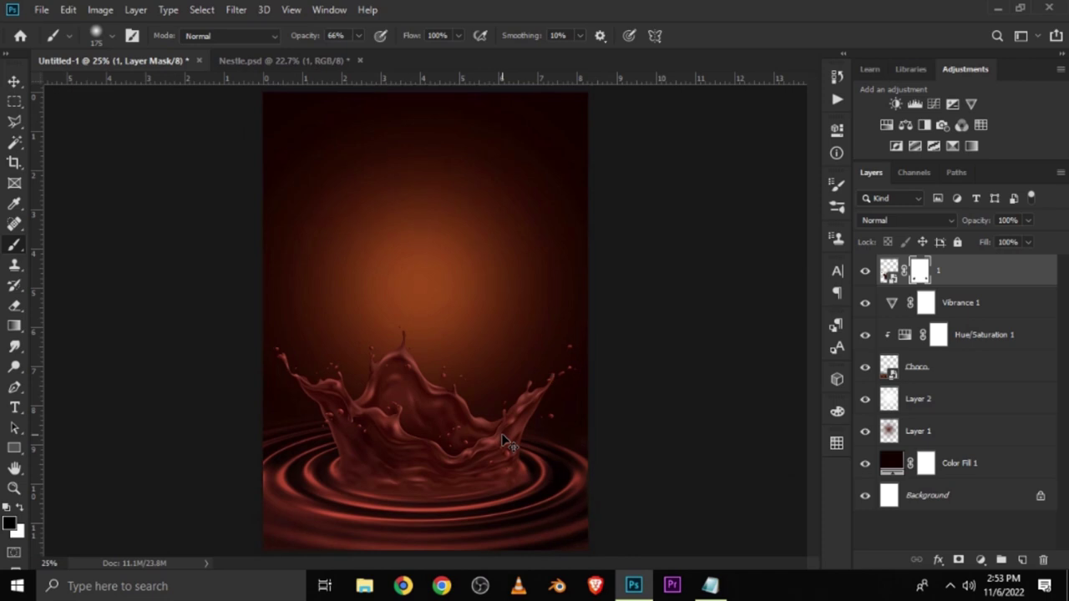
click(14, 81)
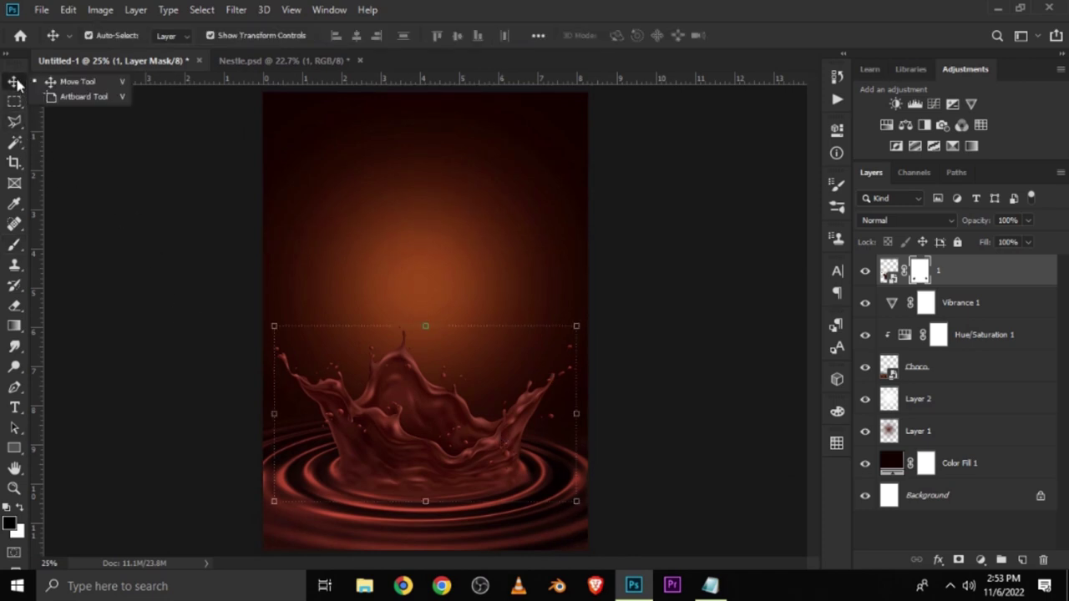
click(251, 473)
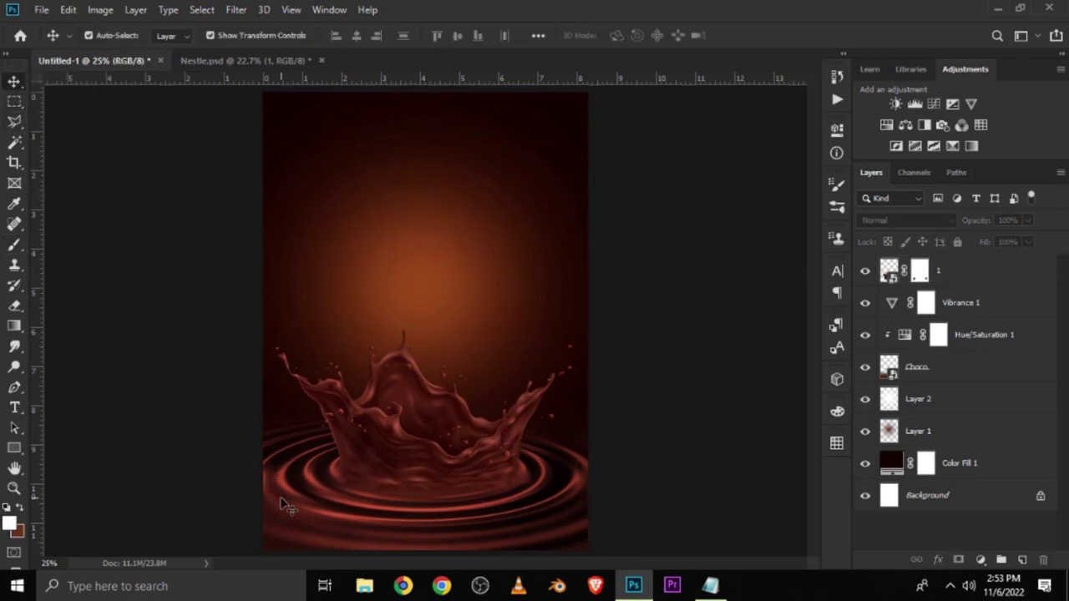
Add a Curves layer clipped to layer 1, with a two-point curve darkening the splash shadows.
click(442, 451)
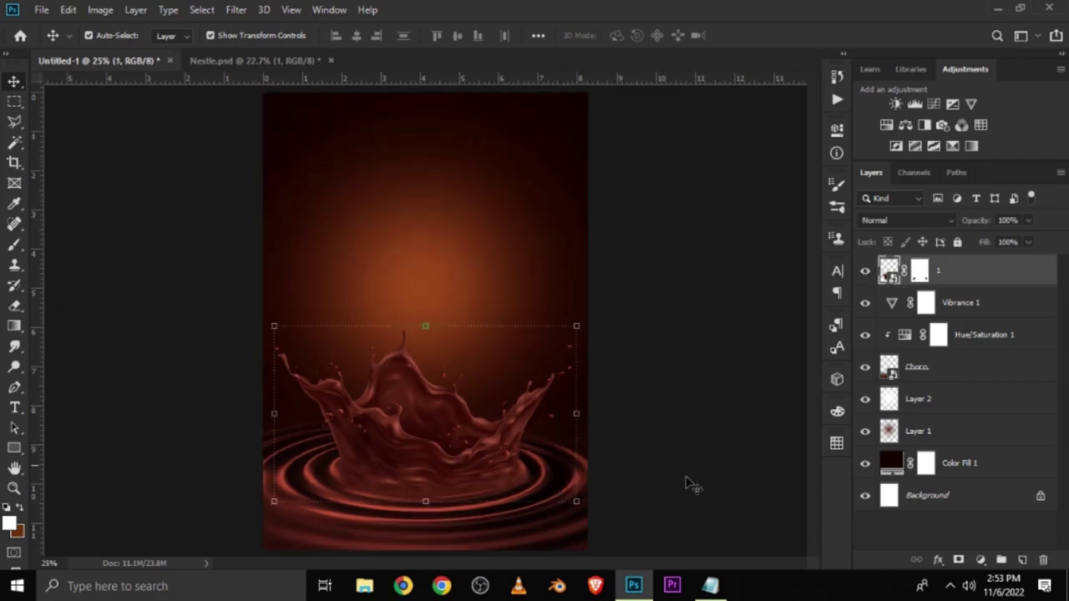
click(979, 560)
click(1002, 367)
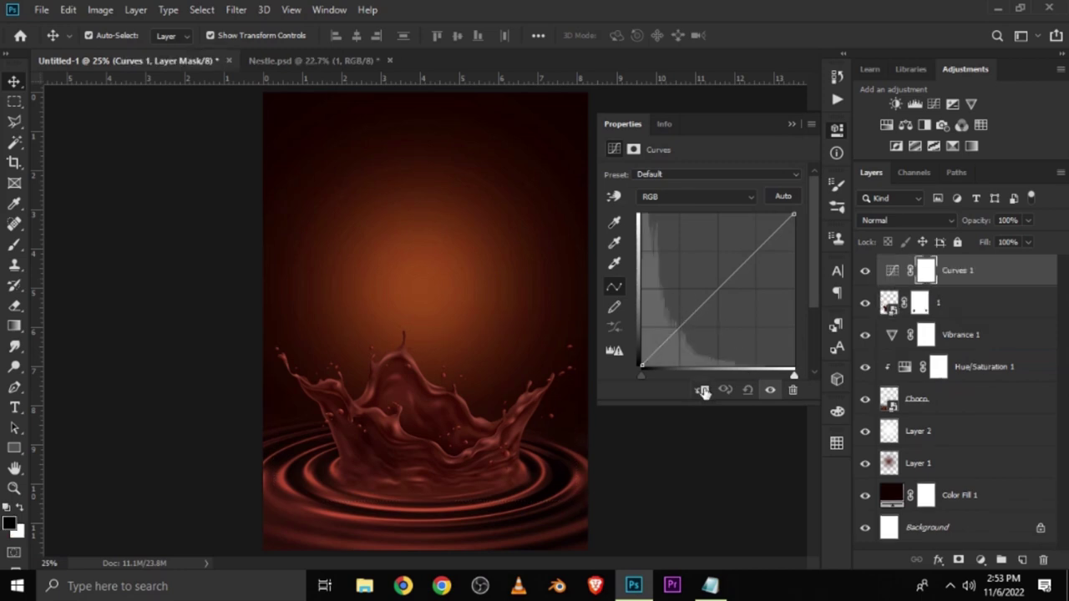
click(702, 390)
drag(676, 334, 678, 336)
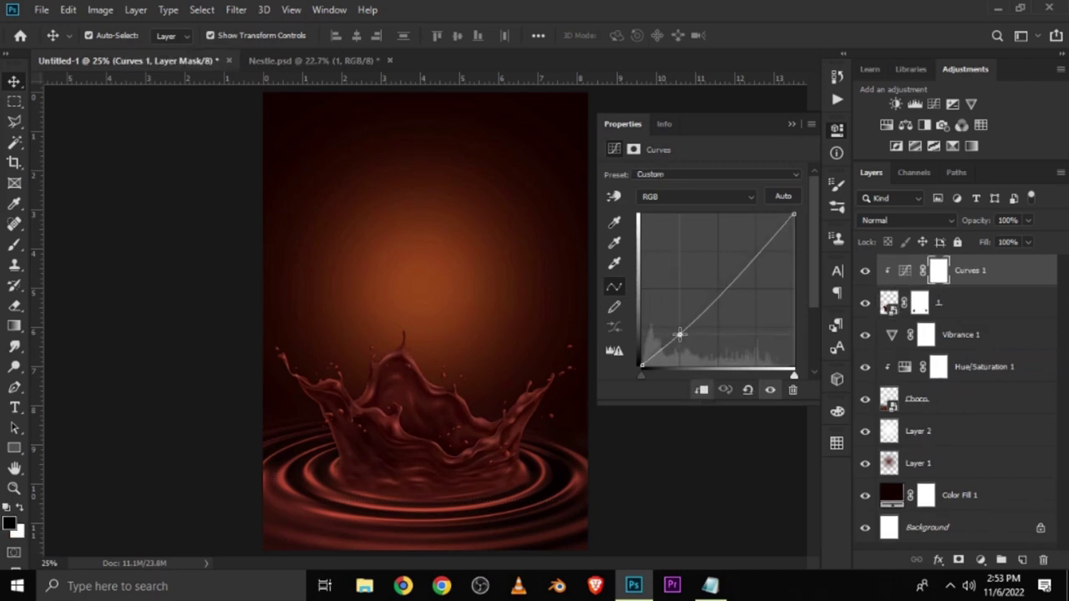
click(739, 269)
click(768, 391)
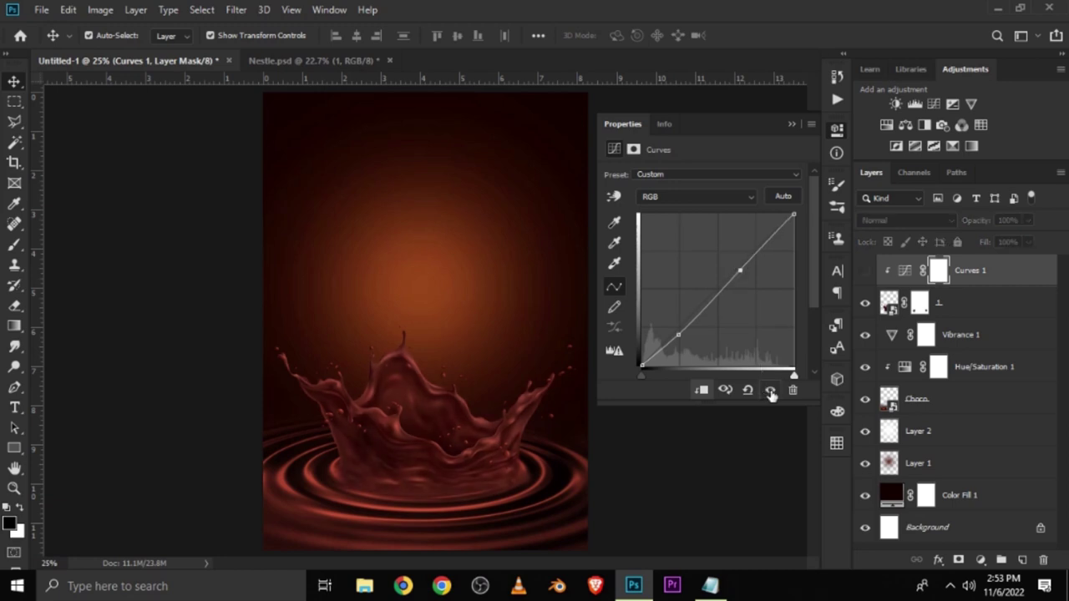
click(792, 125)
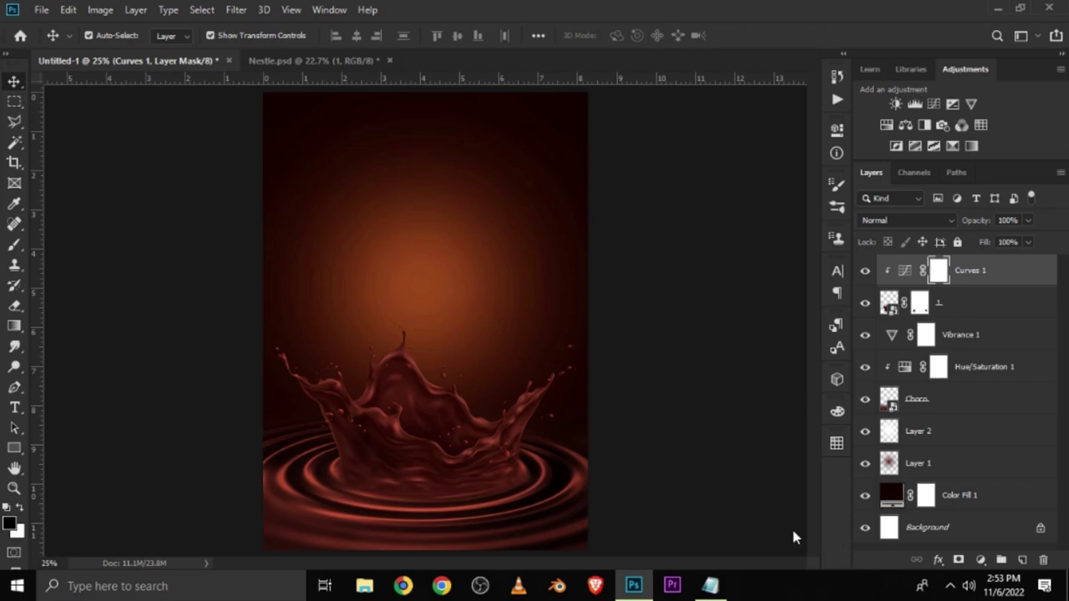
click(980, 560)
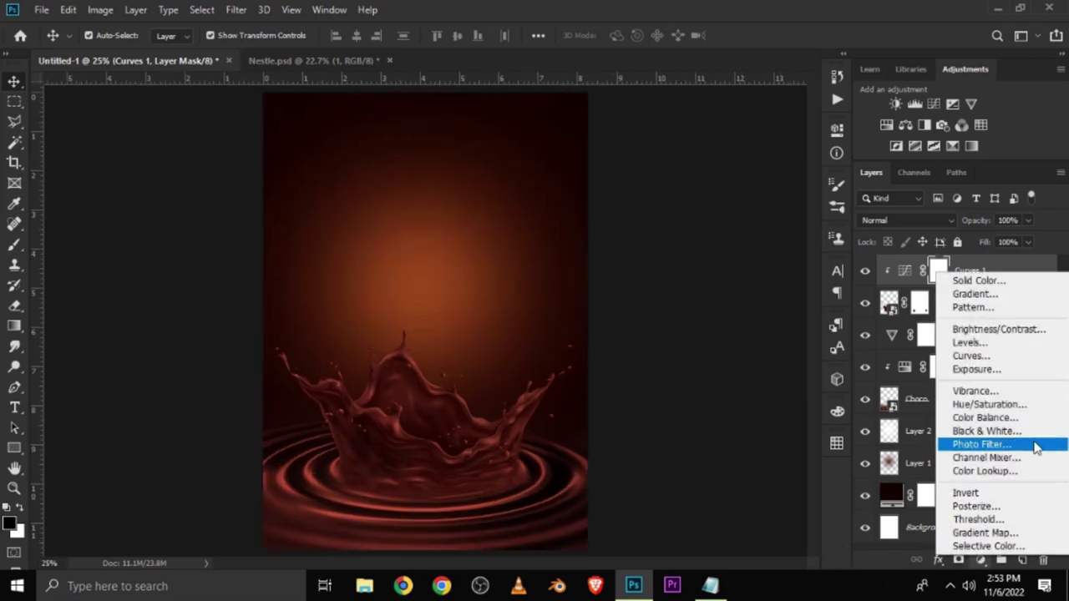
Add an Exposure layer at -2.5 clipped to the splash, then invert its mask to black.
click(971, 370)
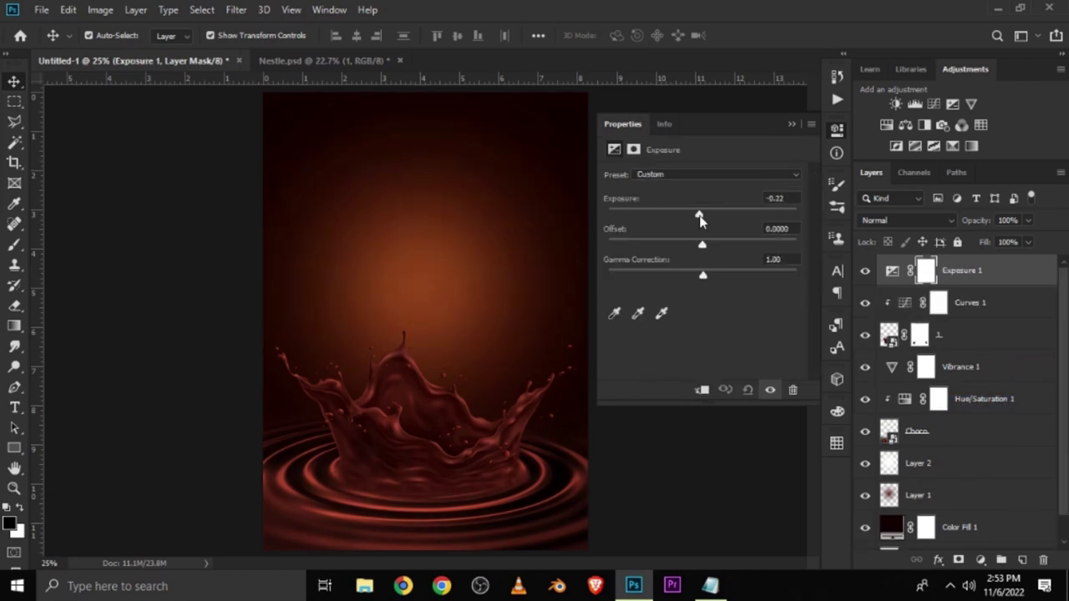
drag(697, 217, 675, 231)
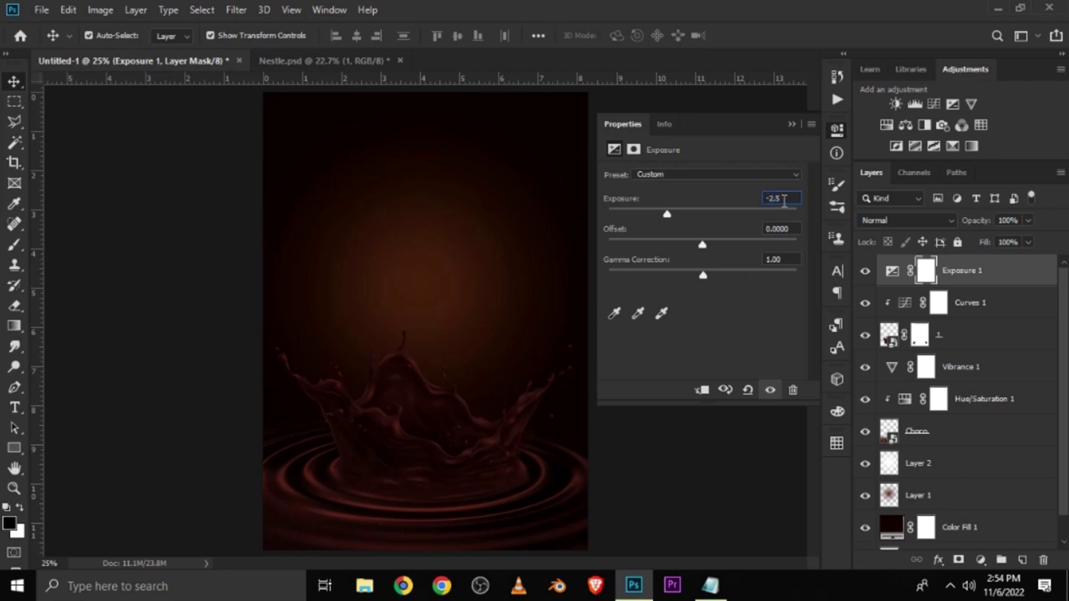
click(701, 390)
click(865, 269)
click(864, 269)
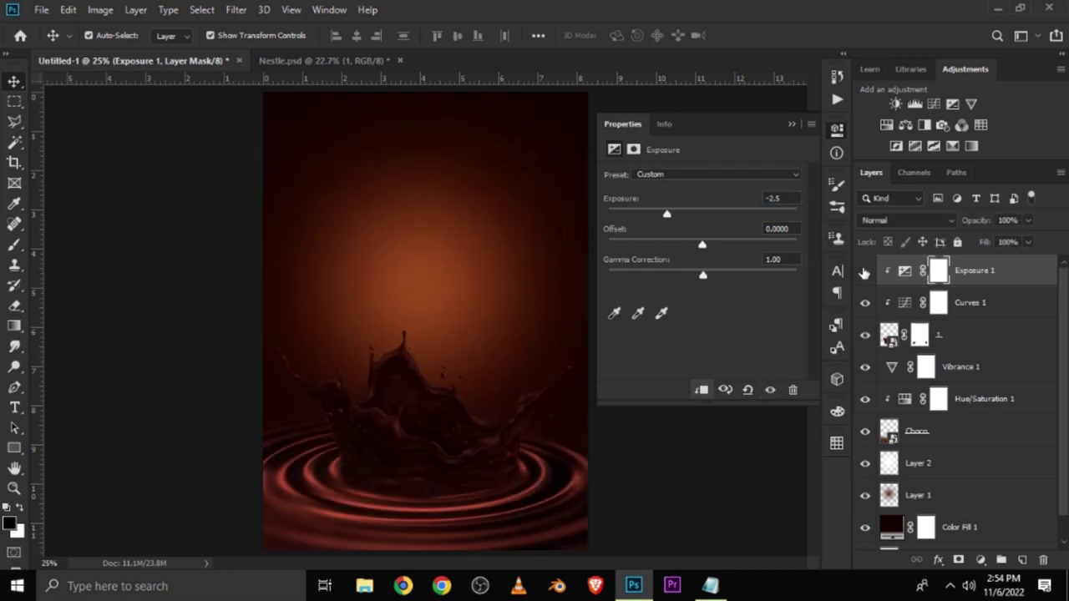
click(791, 125)
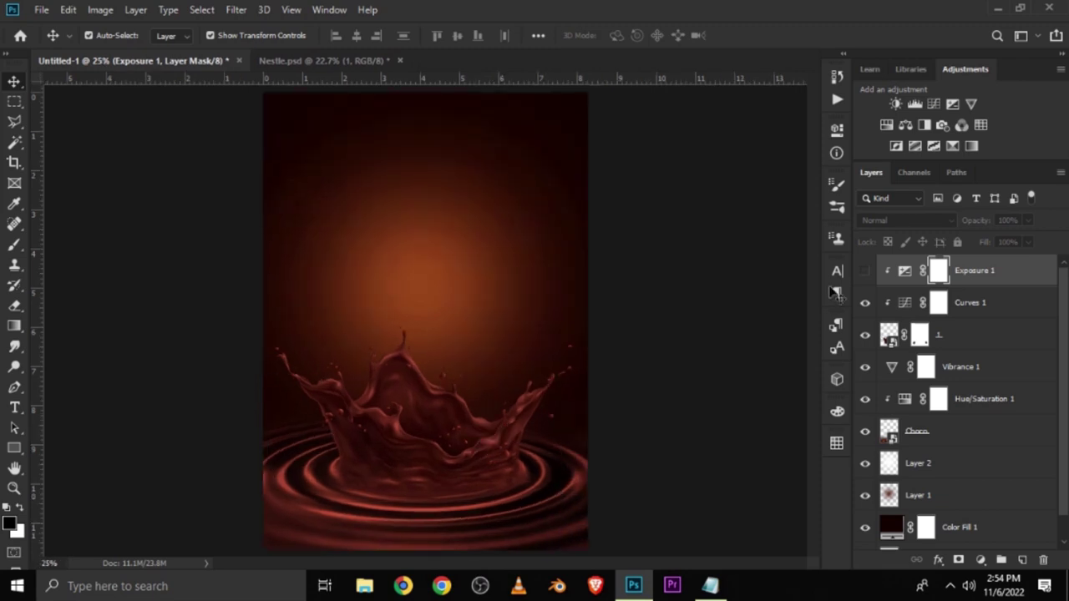
click(864, 271)
click(865, 272)
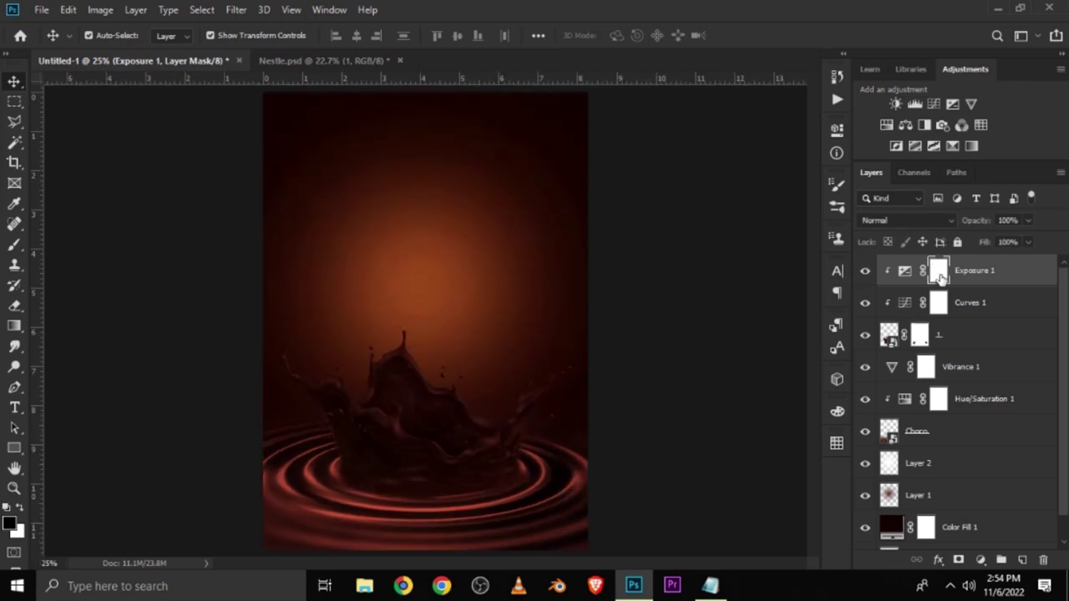
key(ctrl+i)
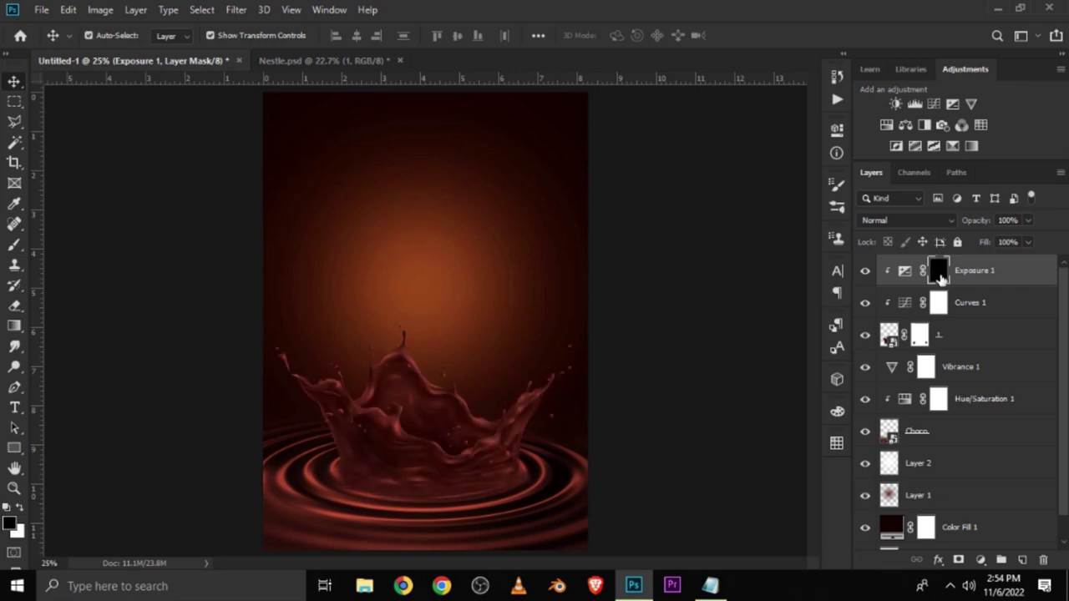
Set up a white soft brush at size 250 for painting the Exposure 1 mask.
click(14, 244)
click(74, 241)
scroll(248, 217, down, 1)
scroll(248, 217, up, 1)
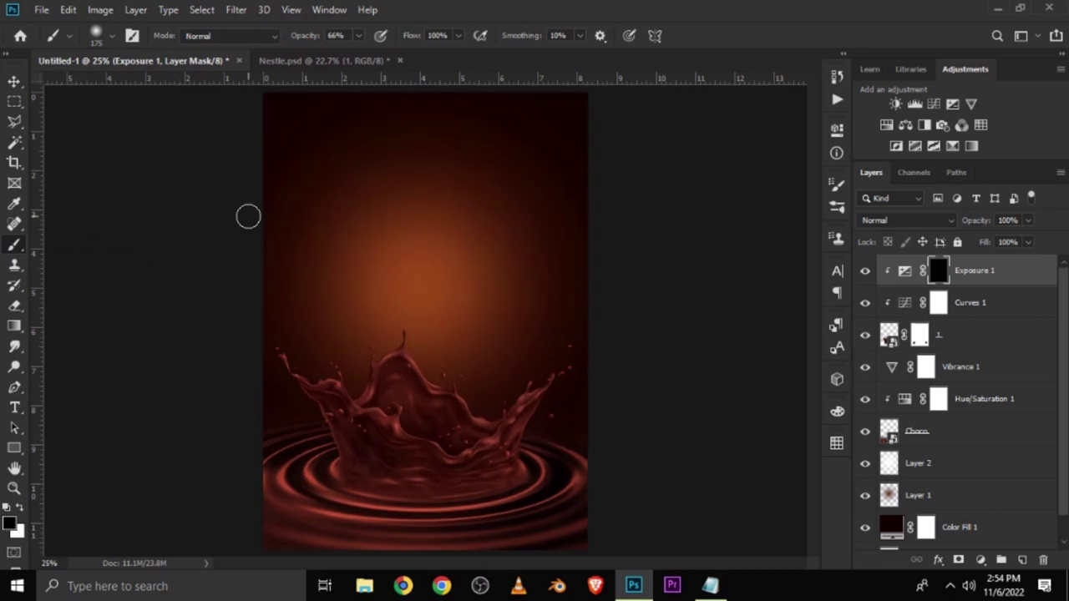
click(17, 509)
scroll(315, 181, up, 1)
scroll(326, 133, up, 1)
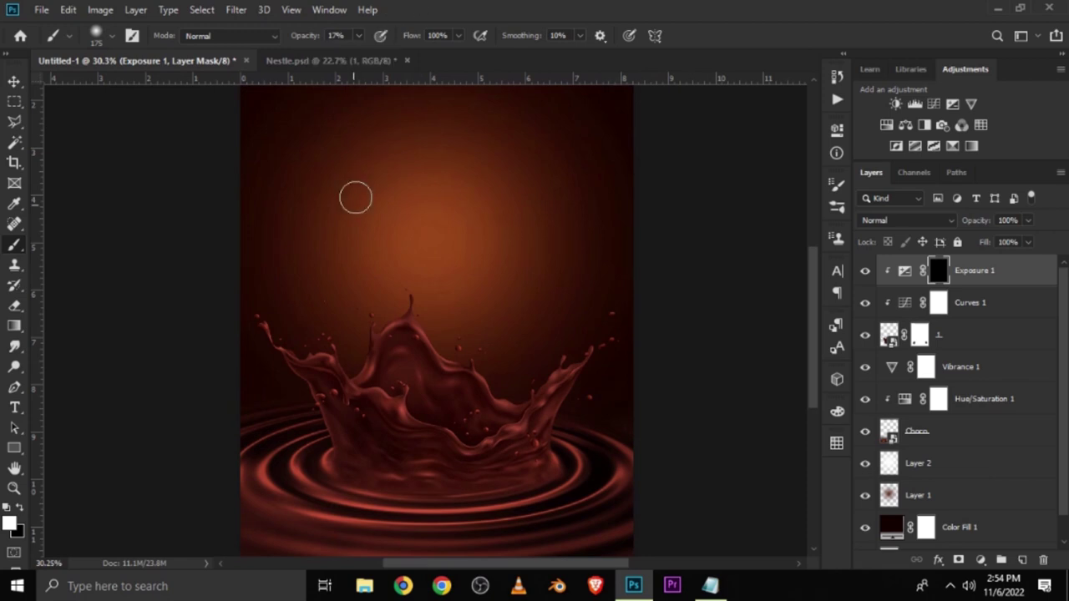
key(bracketright)
key(bracketright)
scroll(368, 521, up, 5)
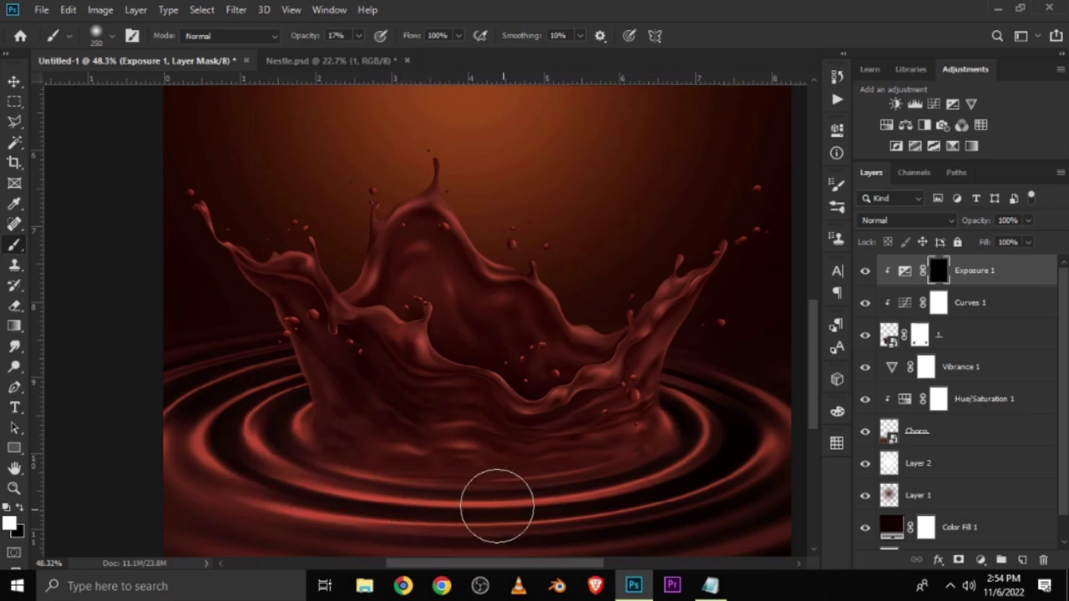
Paint the Exposure 1 mask at about 35% opacity over the bottom ripples.
click(401, 509)
click(357, 35)
drag(358, 54, 372, 55)
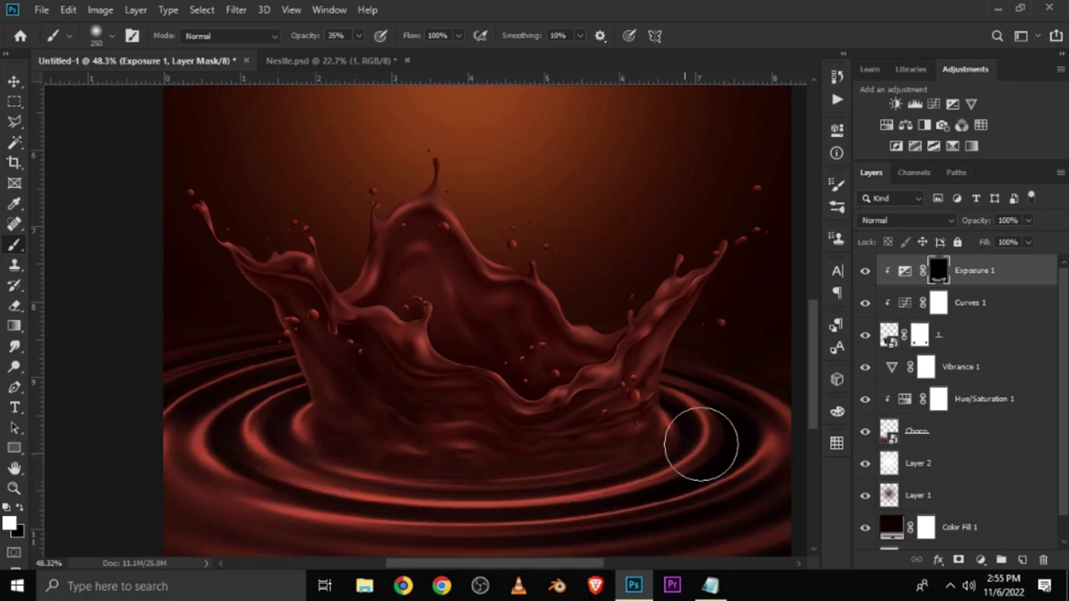
click(865, 271)
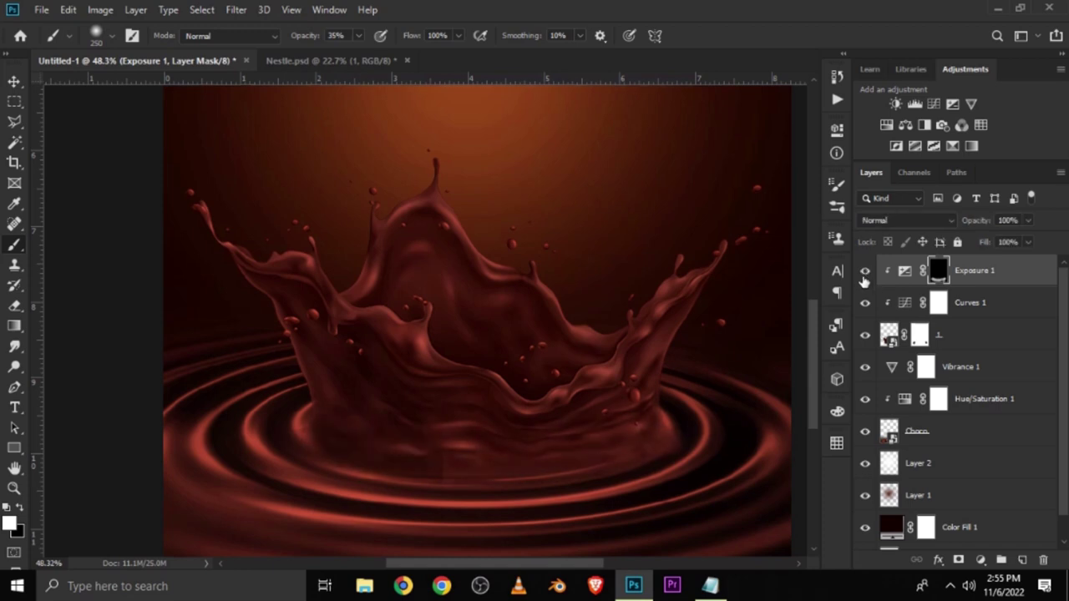
scroll(517, 345, down, 2)
scroll(518, 342, down, 2)
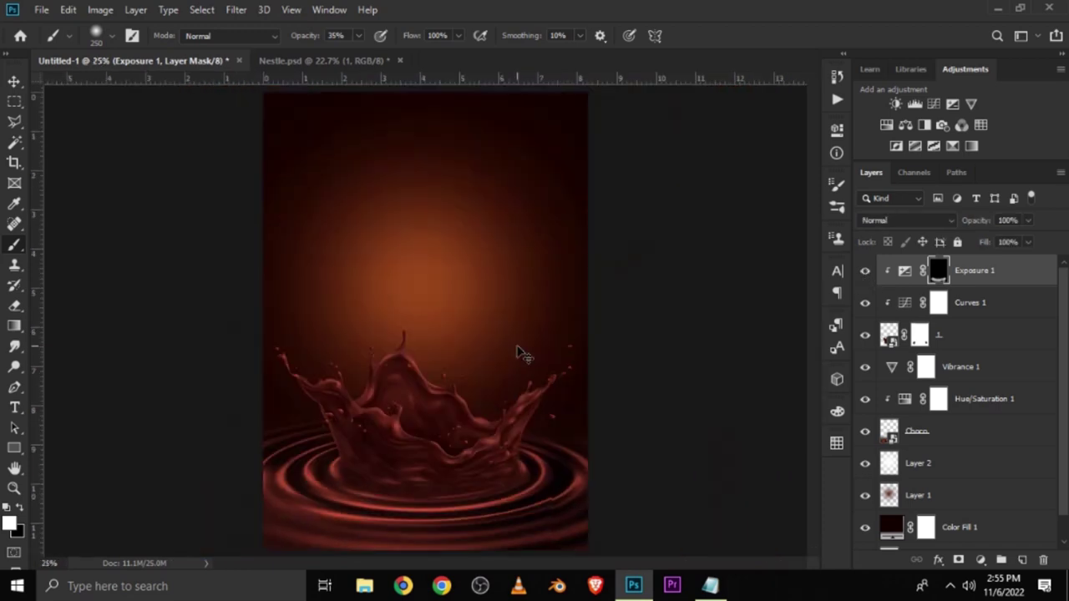
click(14, 82)
click(60, 84)
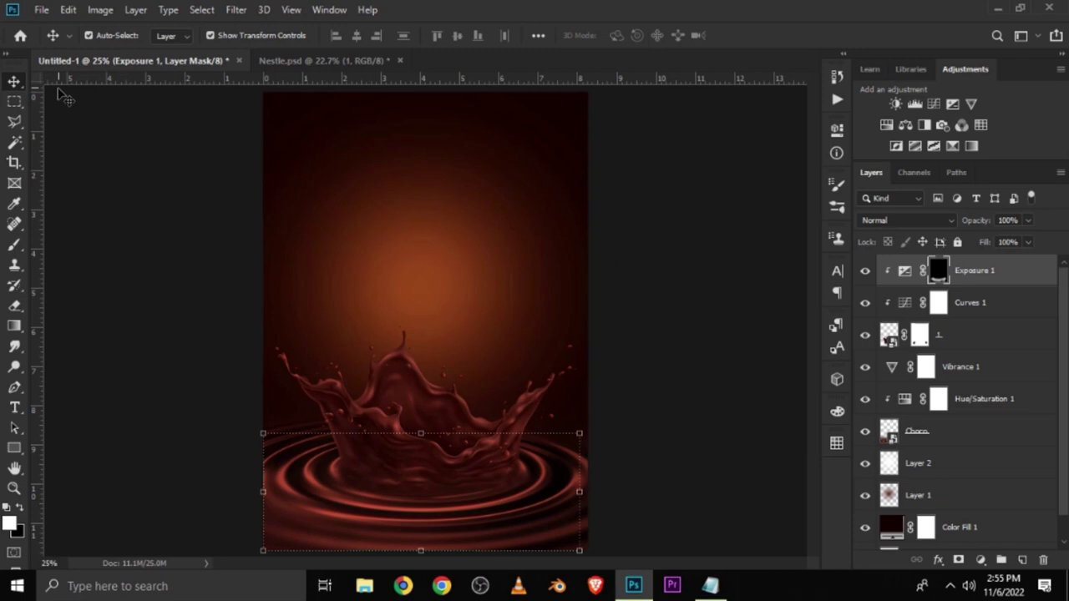
Add a Curves 2 layer clipped to the splash, lowering shadows and raising highlights.
click(865, 276)
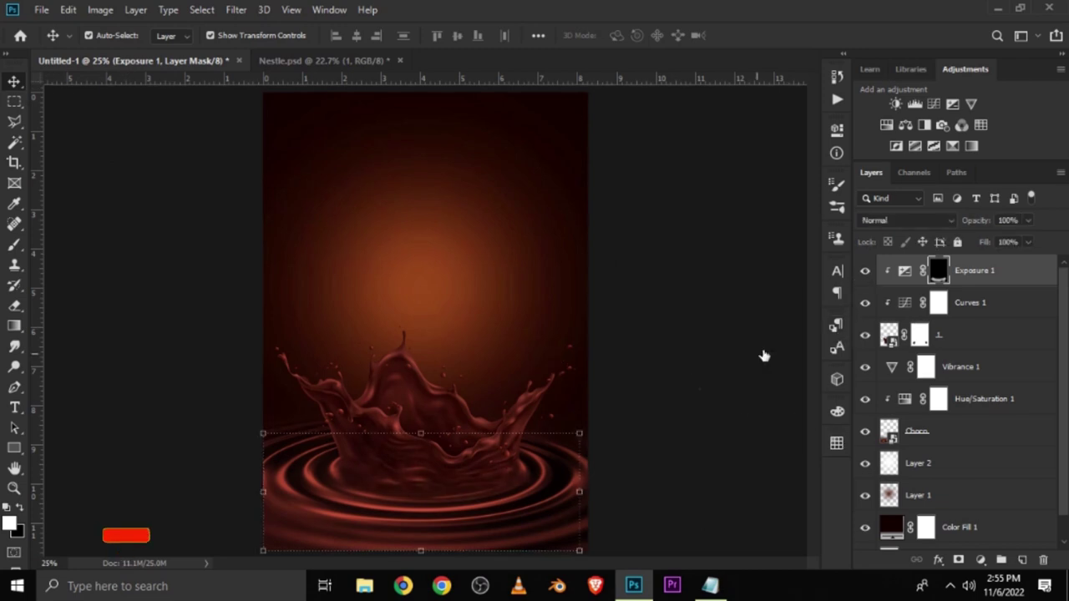
click(678, 394)
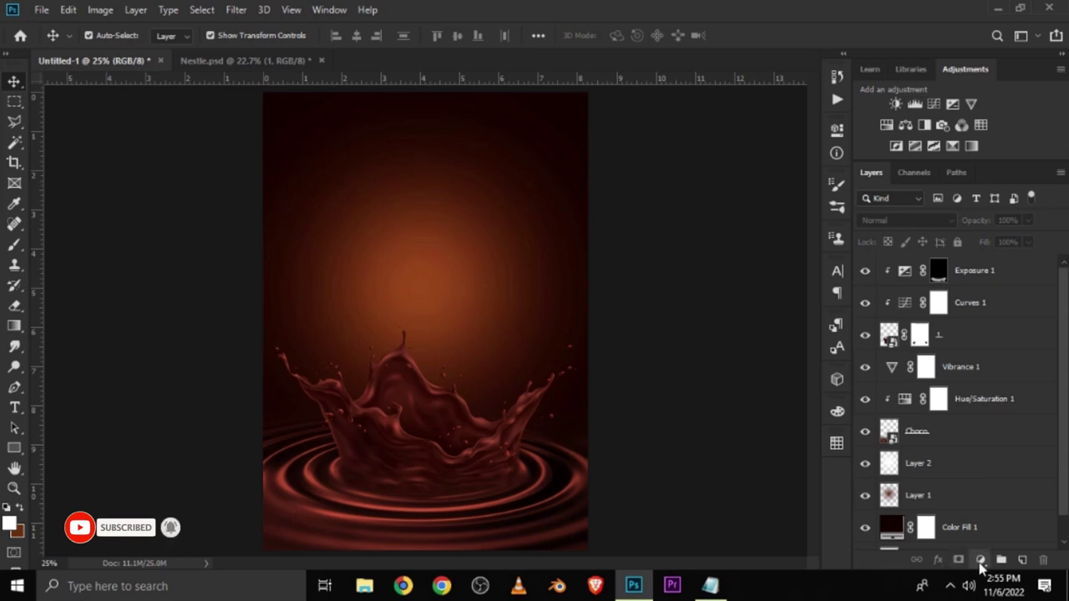
click(980, 559)
click(971, 362)
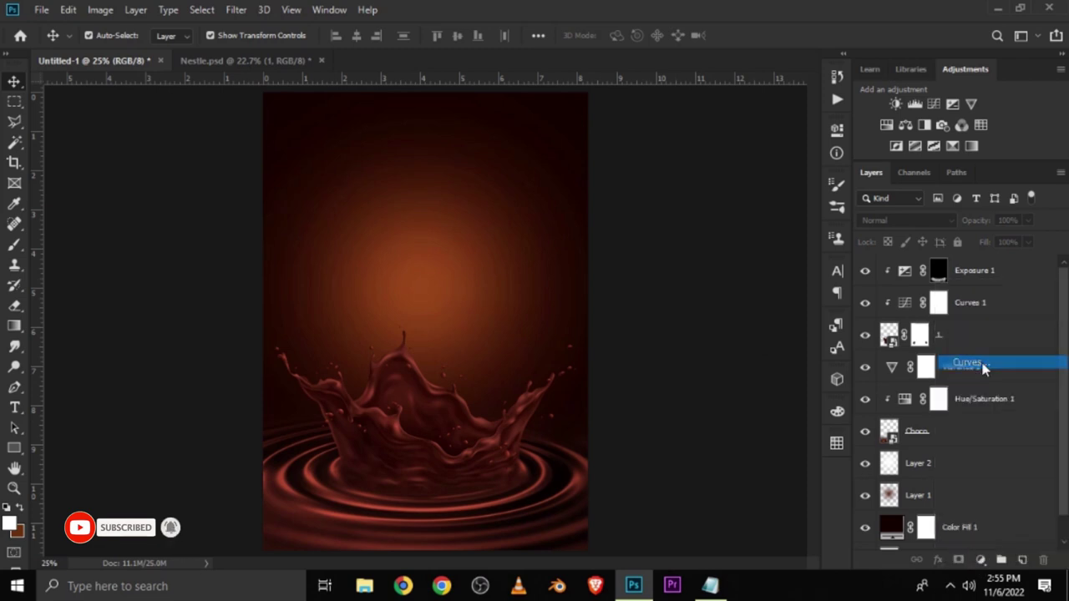
click(701, 393)
drag(695, 324, 688, 327)
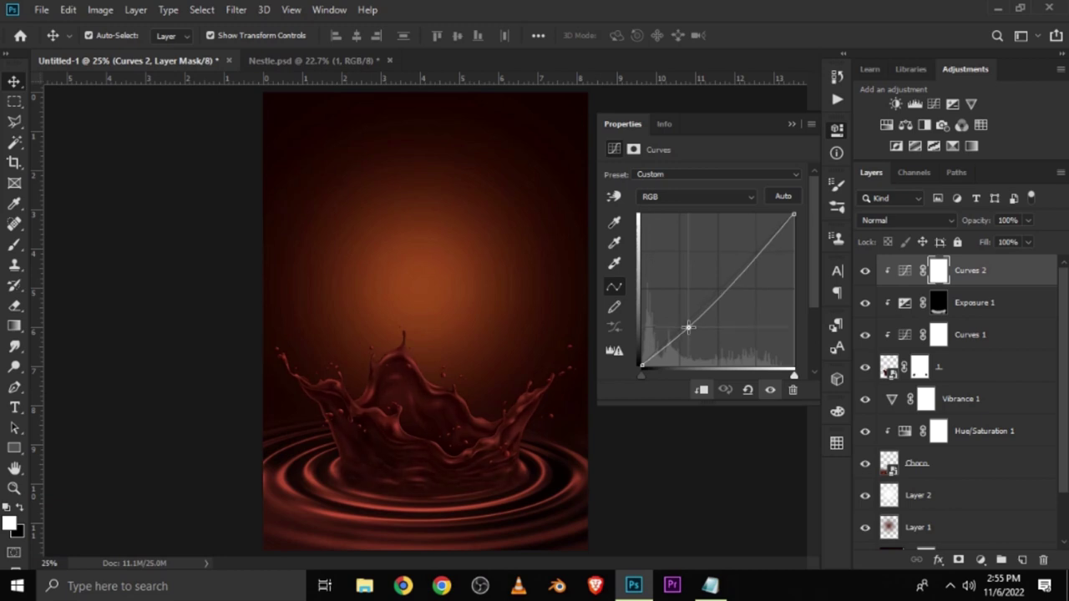
drag(688, 328, 691, 327)
drag(733, 284, 735, 276)
click(769, 391)
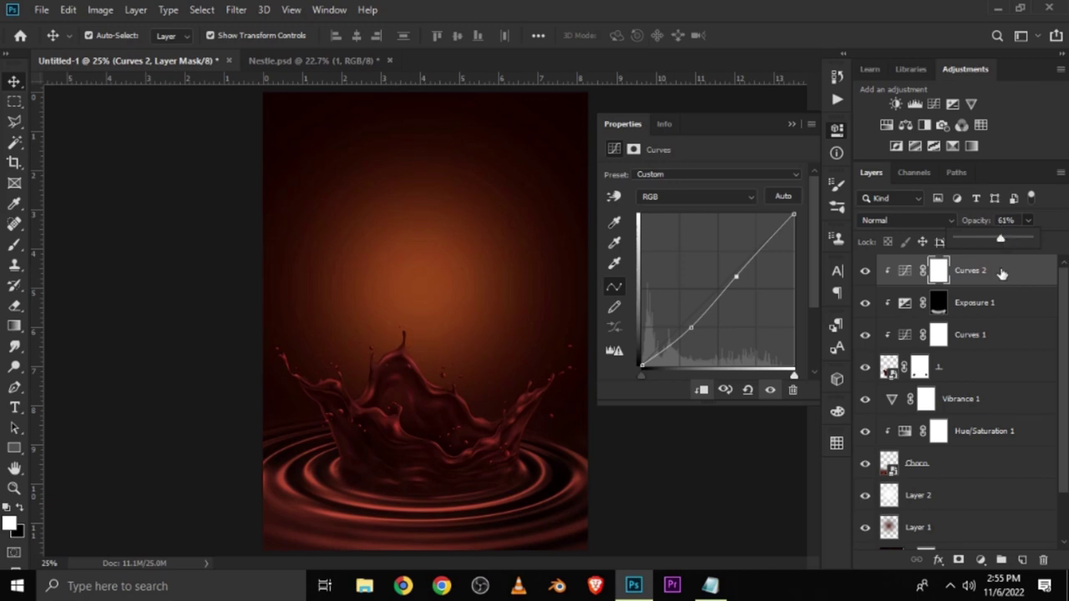
click(791, 126)
click(720, 227)
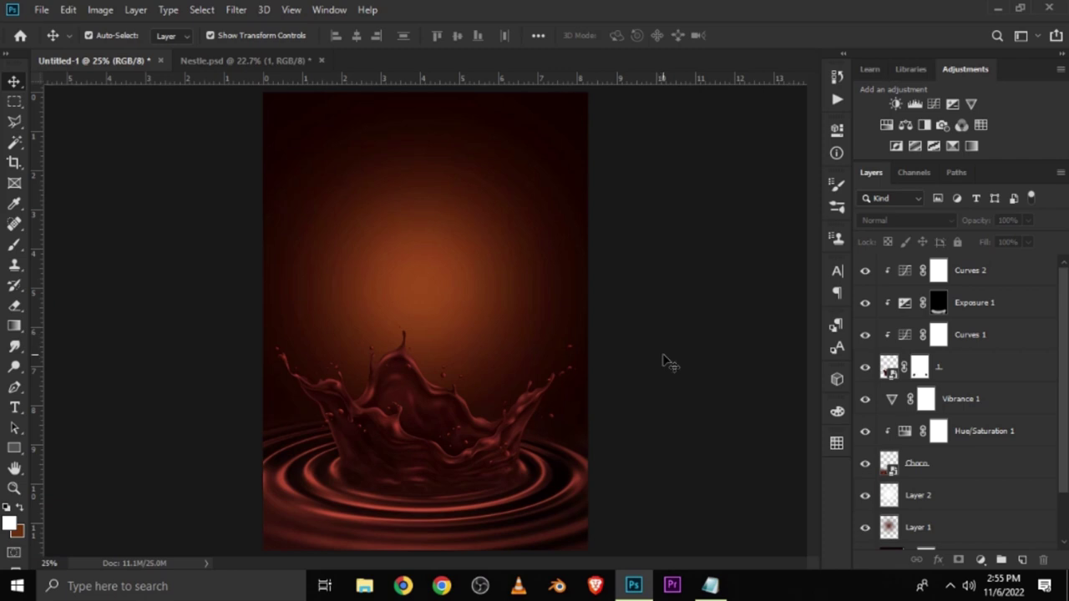
Drag the gelato tub from Nestle.psd into Untitled-1 and centre it above the splash.
click(207, 60)
drag(360, 253, 354, 218)
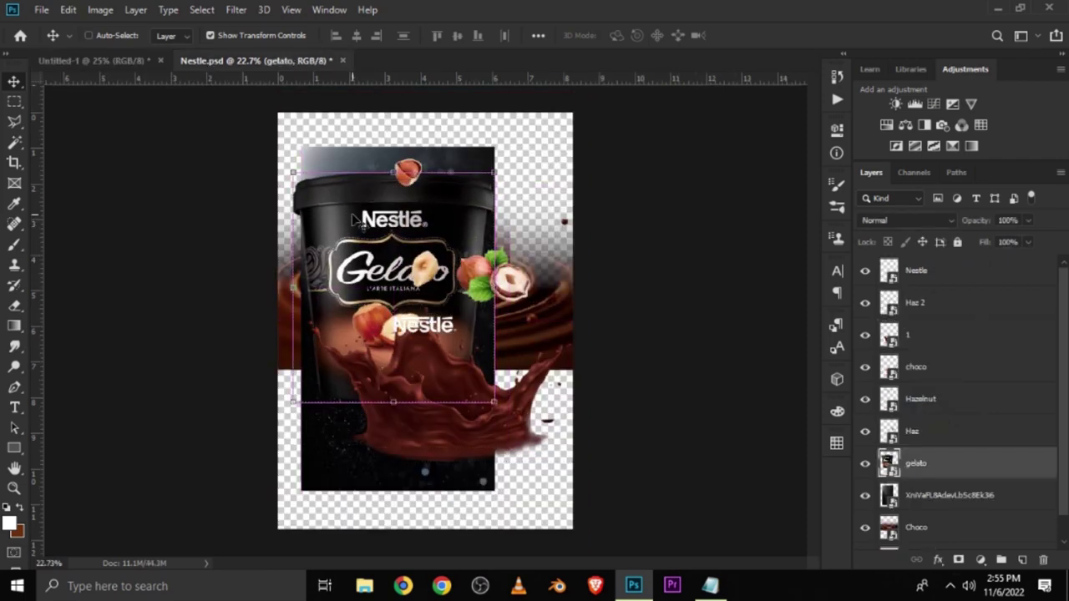
click(109, 60)
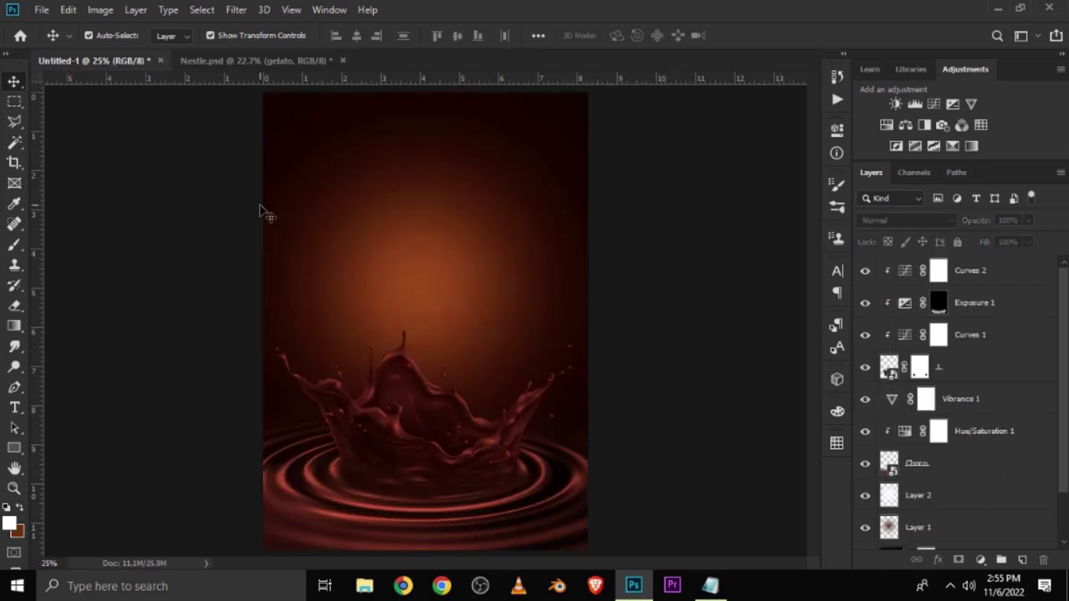
drag(266, 211, 309, 245)
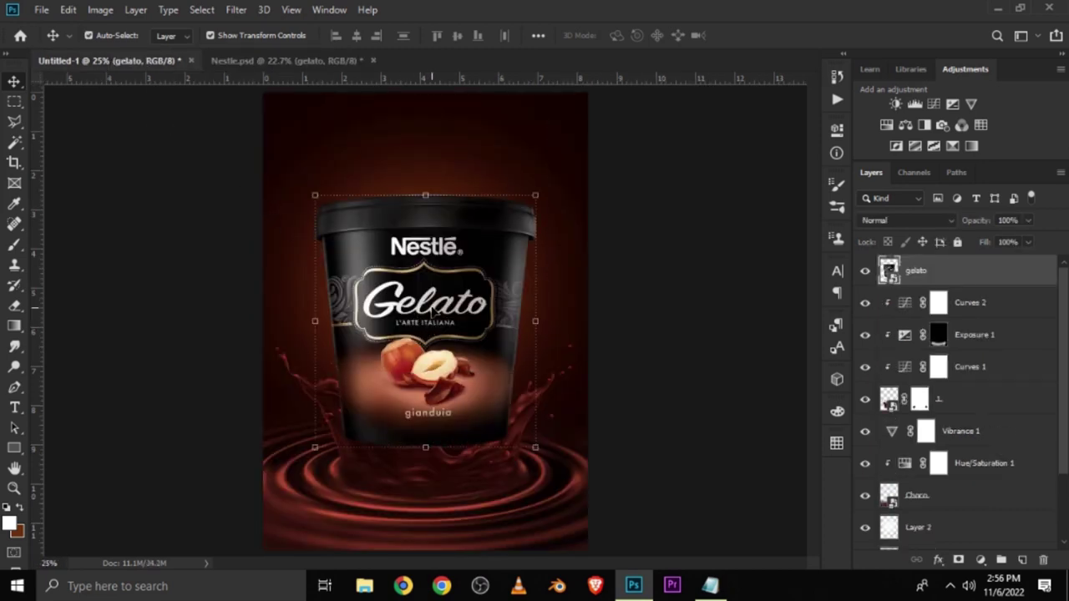
drag(432, 306, 435, 308)
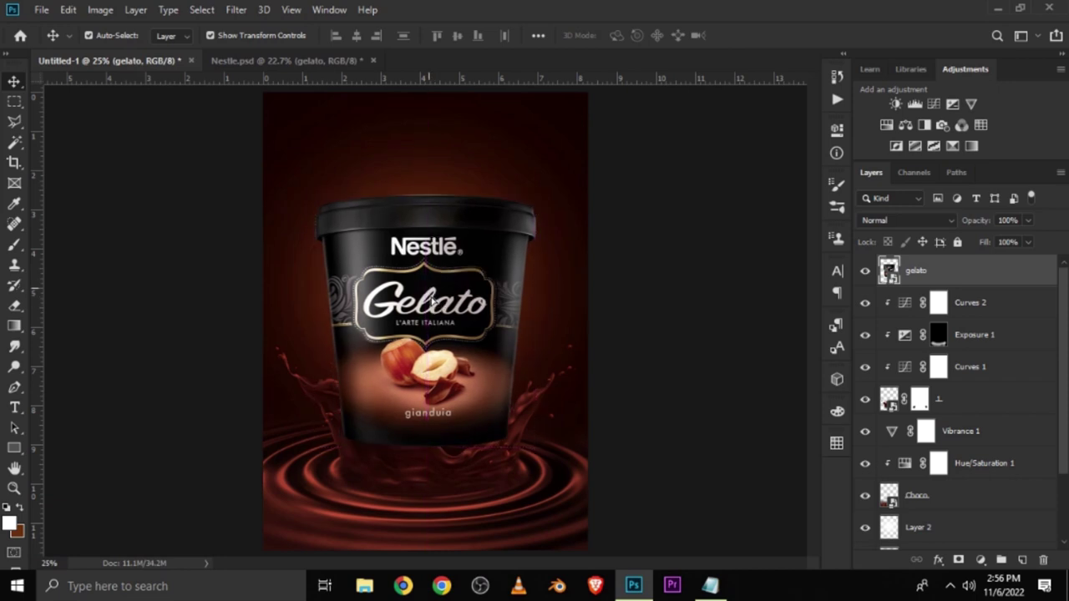
drag(435, 308, 429, 364)
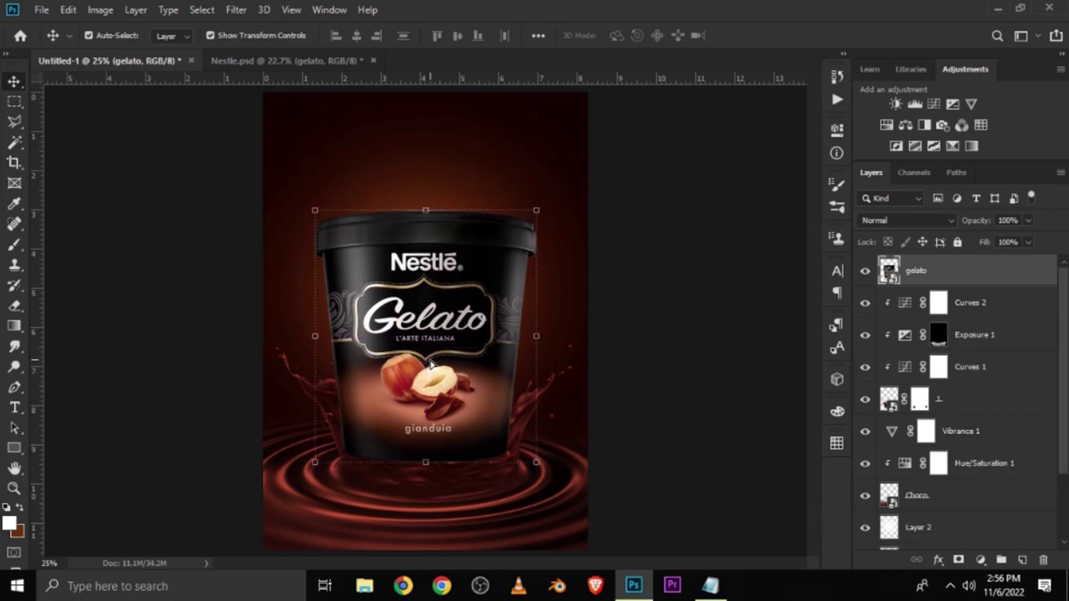
key(shift+Down)
key(shift+Down)
key(shift+Down)
key(shift+Down)
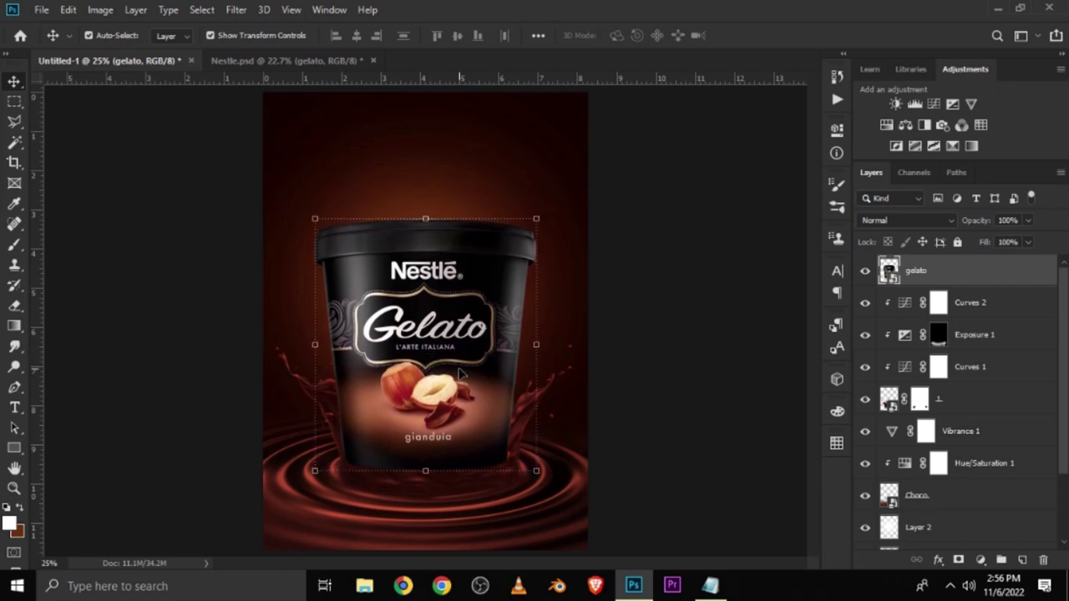
click(865, 271)
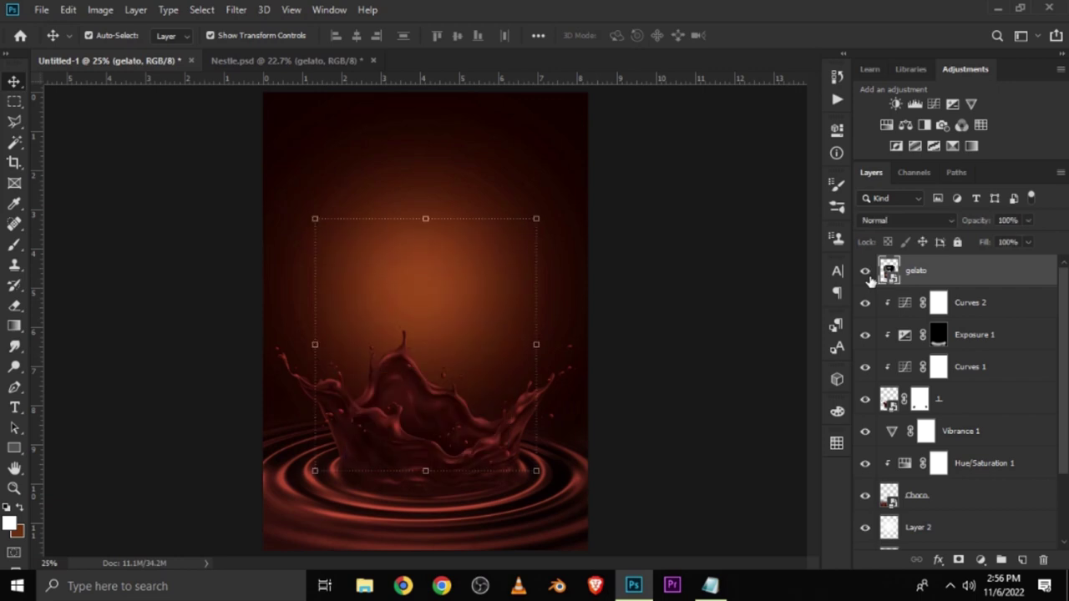
Lower the gelato layer's opacity to 15% and add a layer mask to it.
click(865, 272)
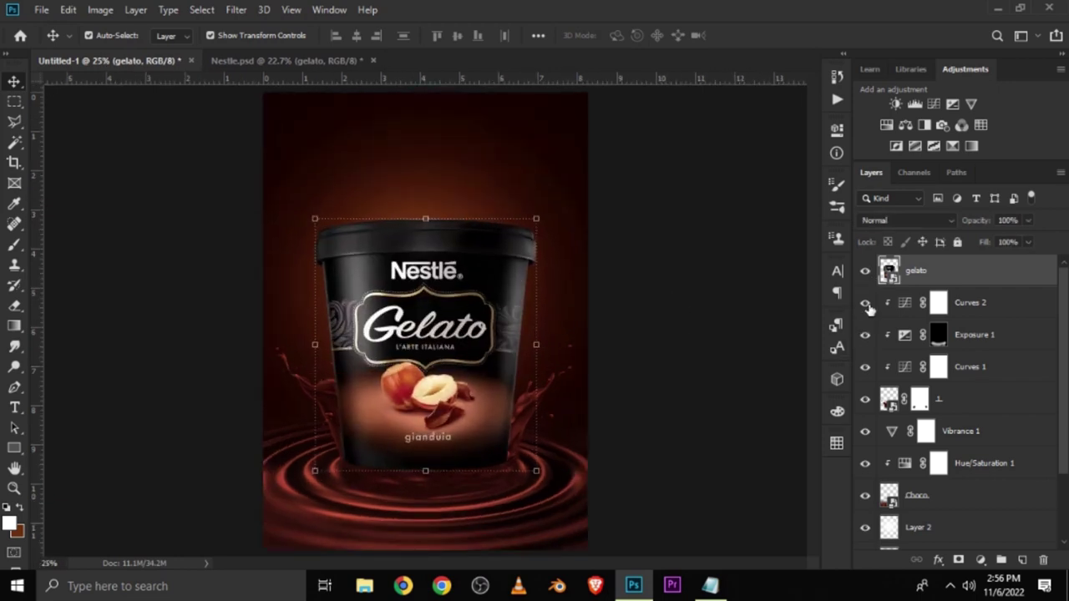
click(865, 271)
mouse_move(1029, 222)
mouse_down()
mouse_move(1008, 241)
mouse_move(979, 236)
mouse_up()
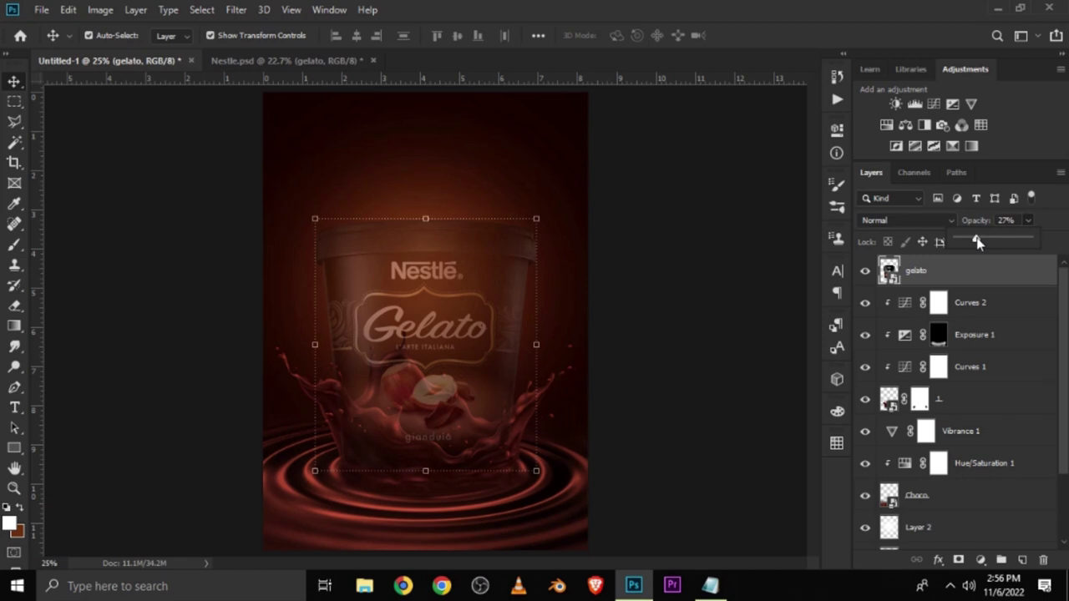
drag(978, 242, 970, 242)
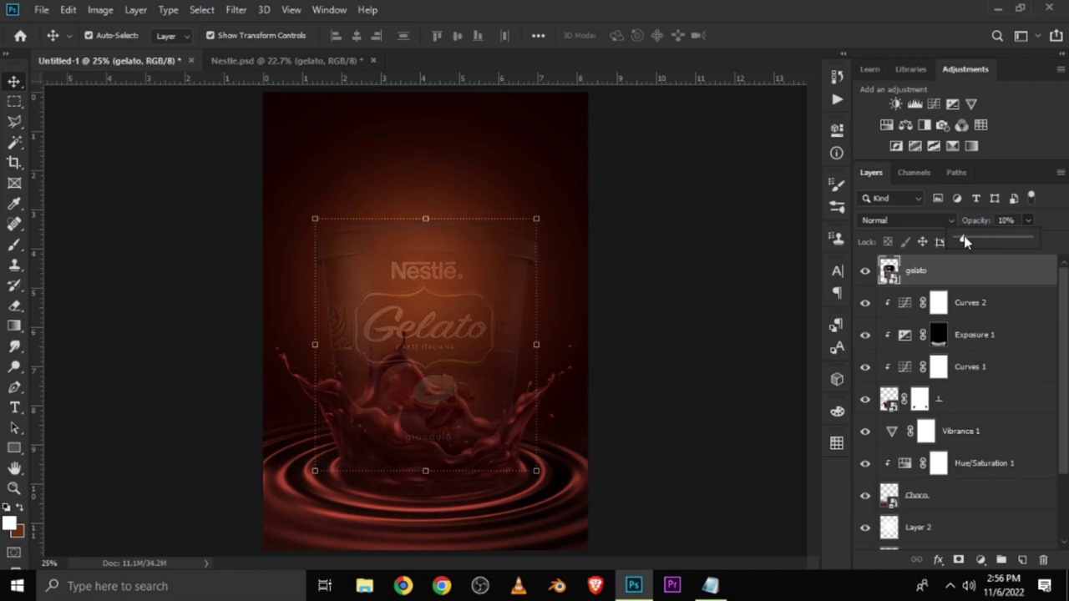
click(762, 328)
click(865, 275)
click(918, 271)
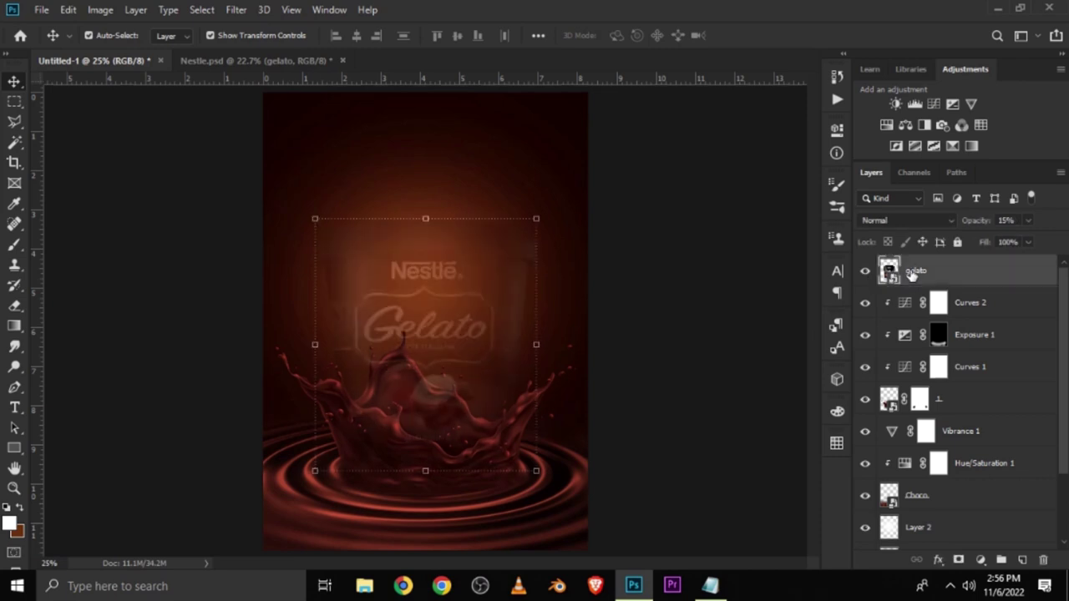
click(956, 560)
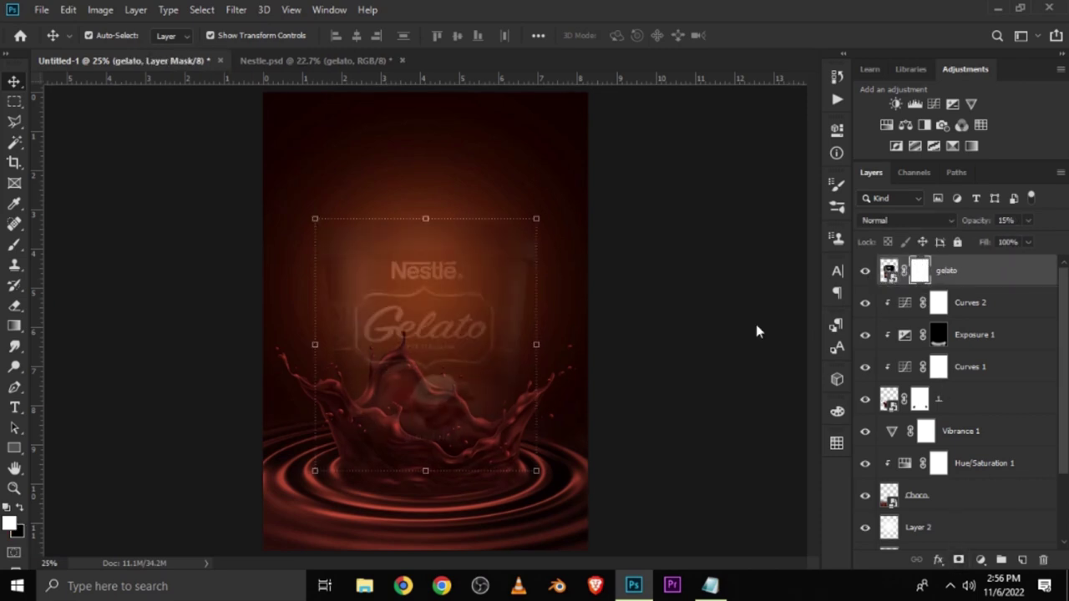
Zoom in on the tub and select the Add Anchor Point Tool from the Pen flyout.
scroll(404, 472, up, 2)
scroll(382, 437, up, 3)
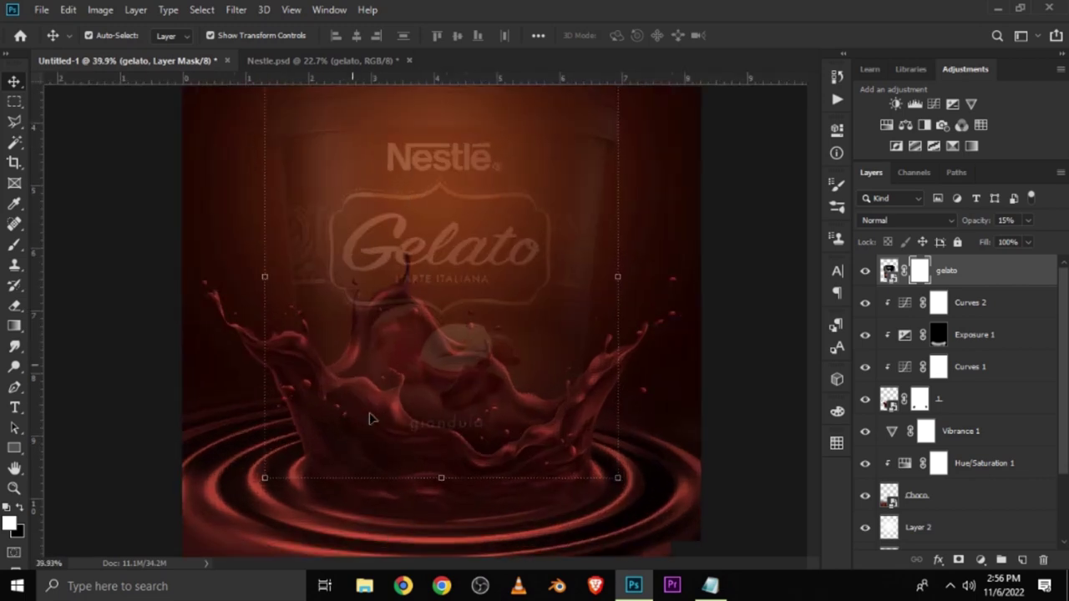
scroll(370, 419, up, 3)
scroll(370, 419, up, 1)
scroll(370, 419, up, 1)
scroll(370, 419, up, 1)
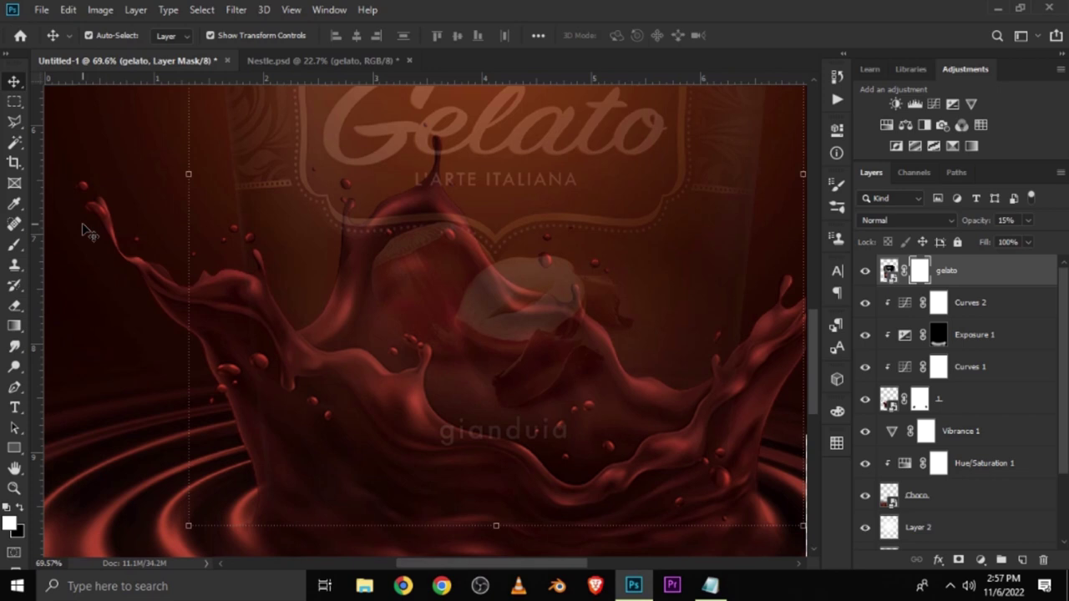
drag(22, 395, 81, 435)
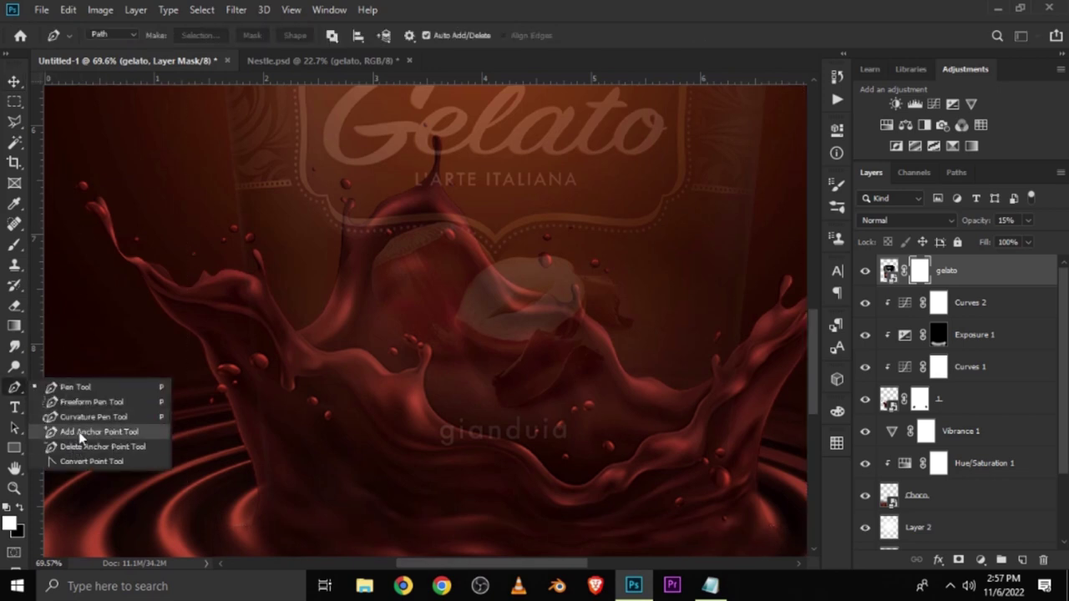
click(80, 435)
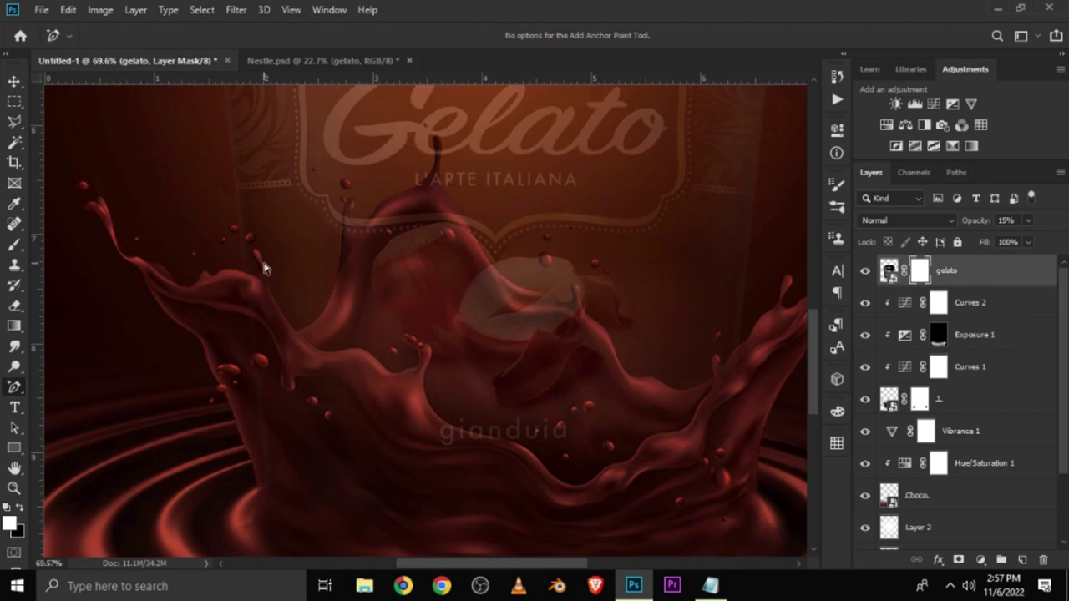
drag(15, 390, 75, 434)
Start a pen path along the splash's left edge and curve it down to the drip tip.
drag(15, 386, 83, 393)
scroll(275, 275, up, 3)
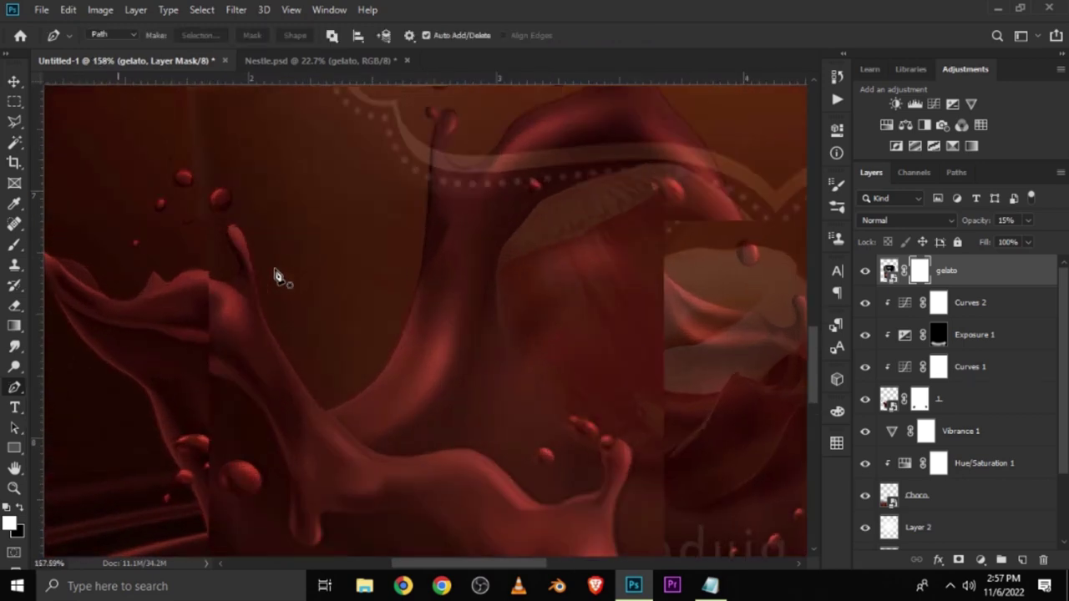
scroll(278, 275, up, 1)
click(173, 273)
drag(217, 286, 233, 271)
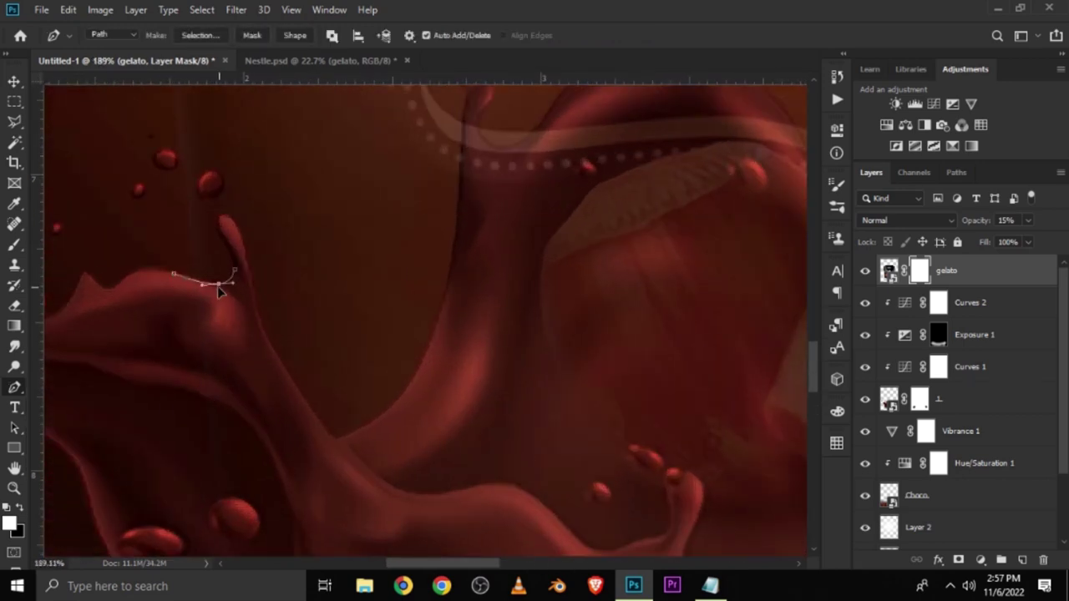
scroll(196, 272, up, 2)
drag(210, 215, 242, 259)
click(278, 396)
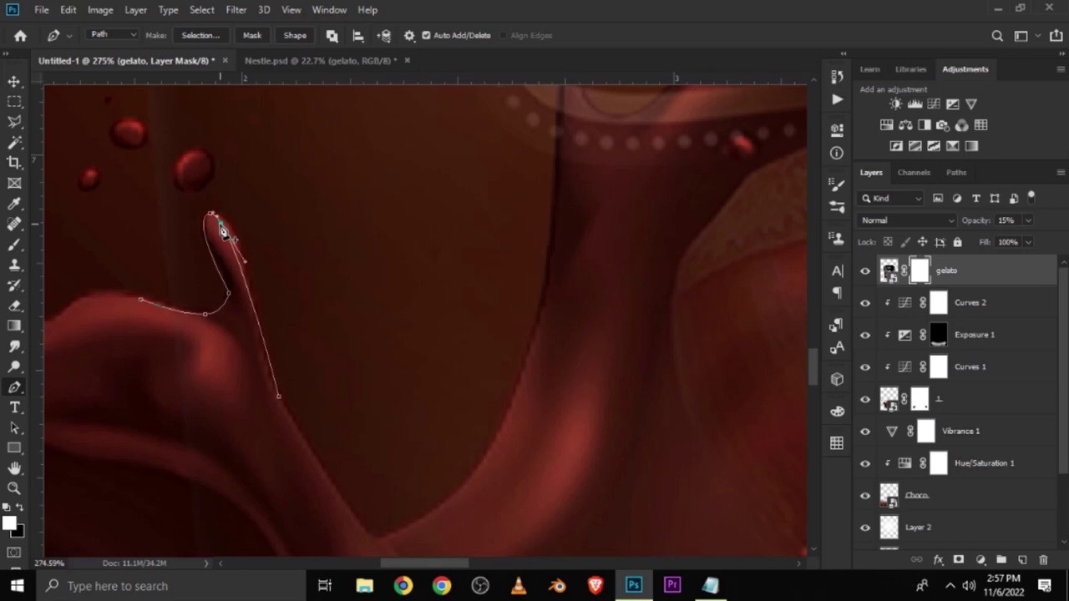
scroll(270, 353, down, 1)
drag(360, 499, 322, 449)
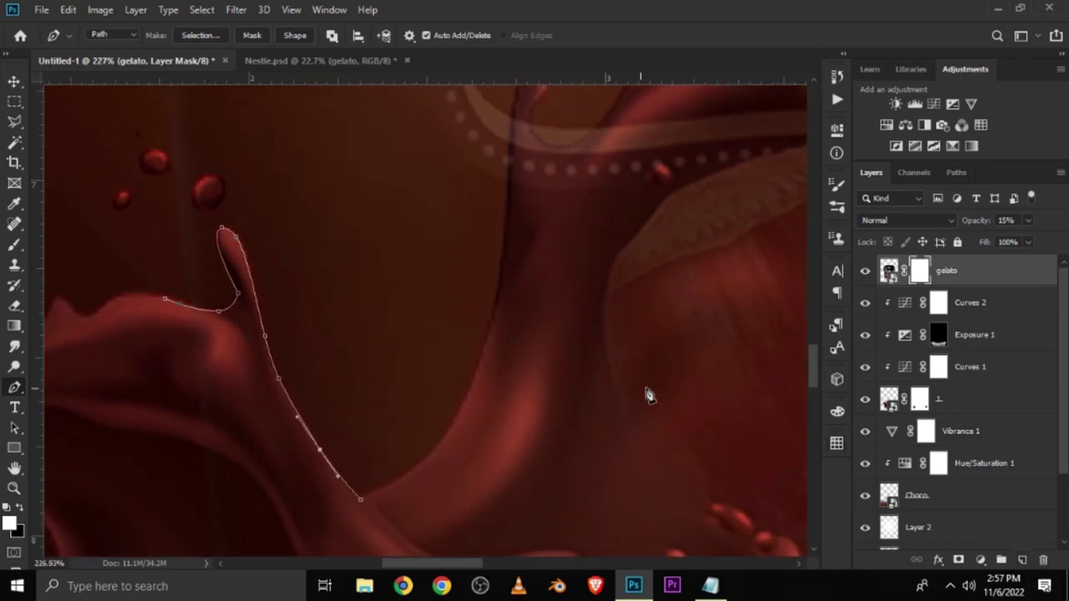
scroll(498, 269, down, 1)
click(508, 241)
key(ctrl+z)
scroll(391, 353, down, 1)
scroll(445, 398, down, 2)
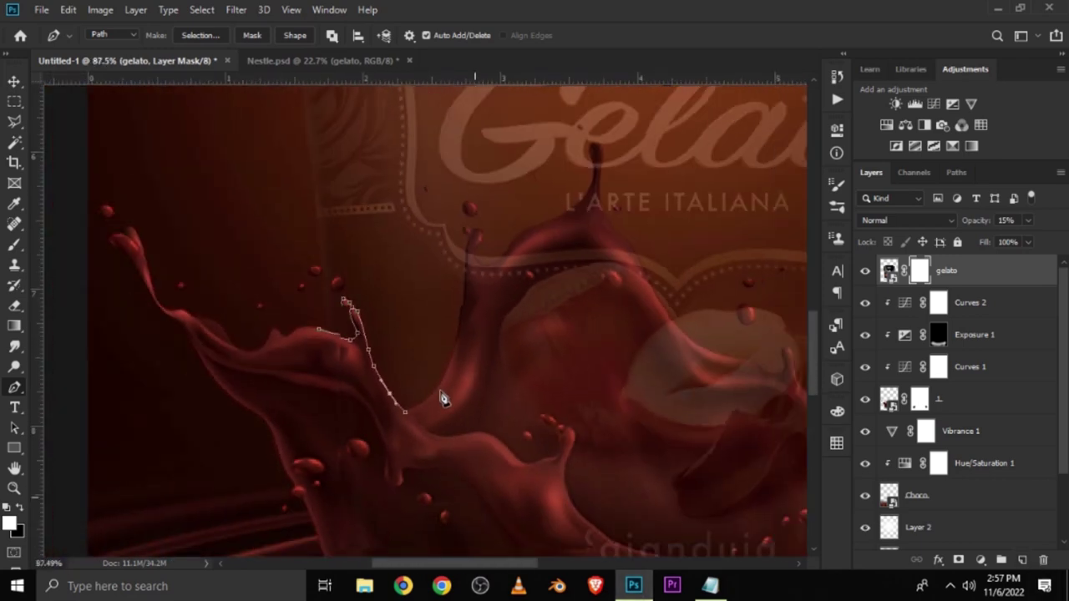
scroll(445, 398, up, 1)
scroll(473, 446, up, 1)
Continue curved anchors along the splash's lower edge, over the small peak and into the dip.
drag(440, 448, 521, 432)
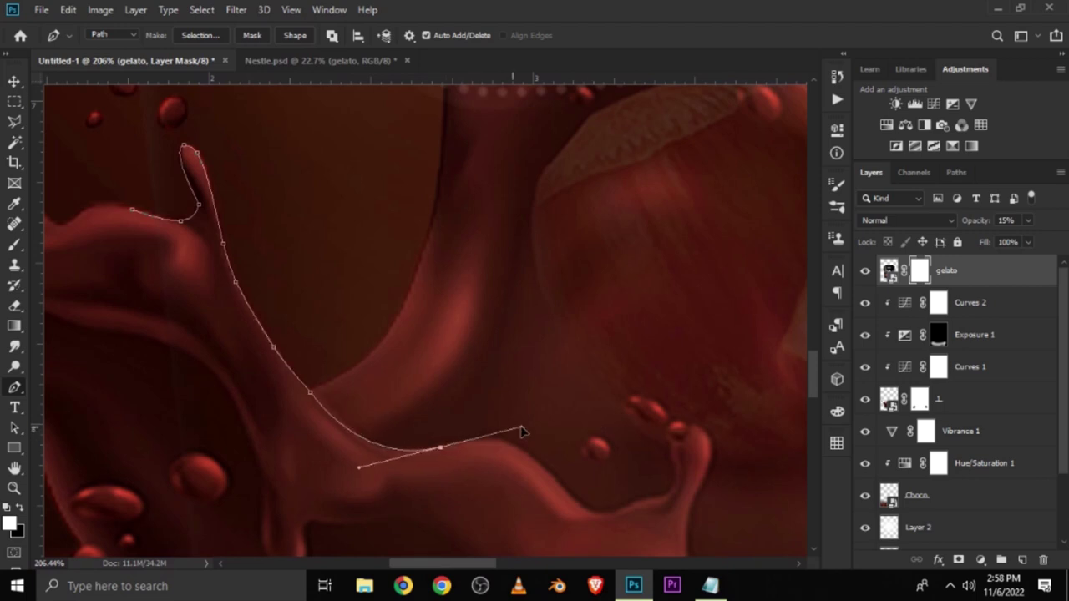
alt+click(440, 449)
scroll(258, 353, down, 1)
click(392, 383)
scroll(485, 420, up, 1)
click(463, 418)
drag(496, 368, 497, 407)
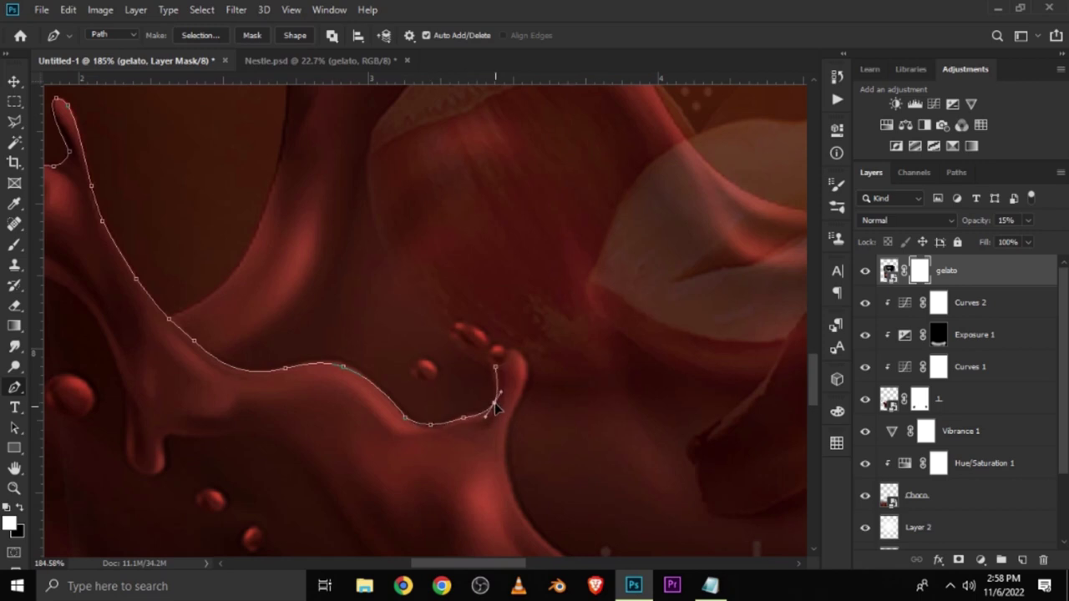
scroll(517, 359, down, 1)
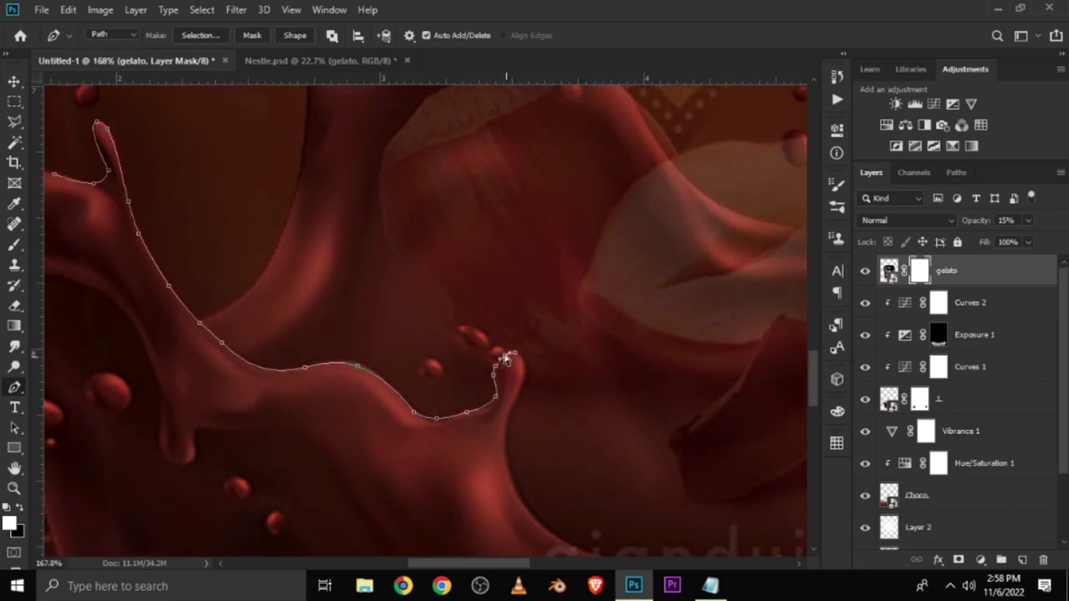
drag(509, 423, 517, 400)
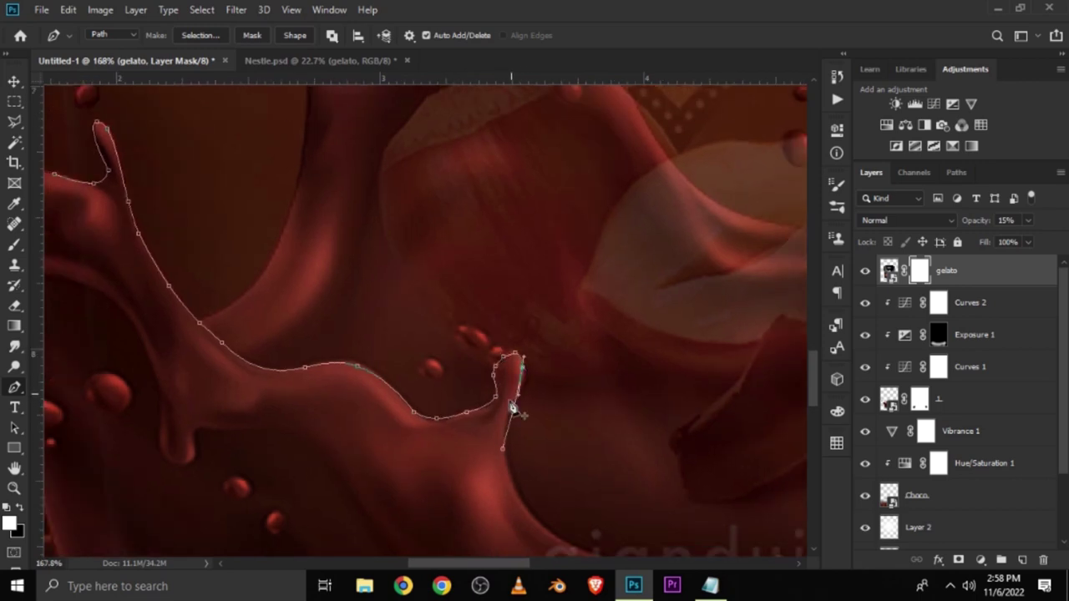
scroll(334, 321, down, 4)
scroll(334, 321, down, 3)
drag(510, 451, 584, 448)
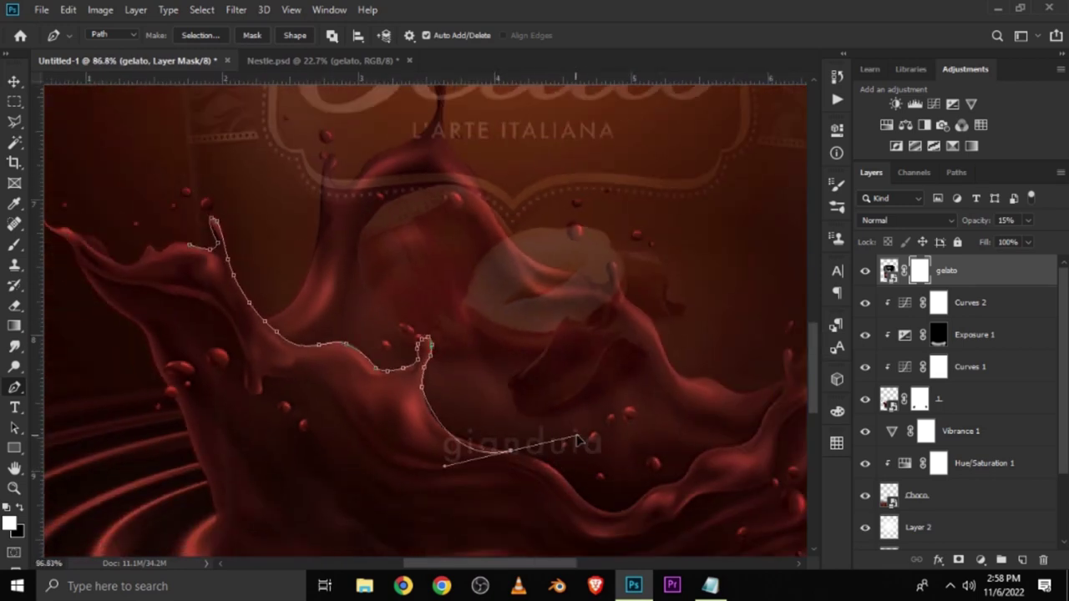
click(576, 498)
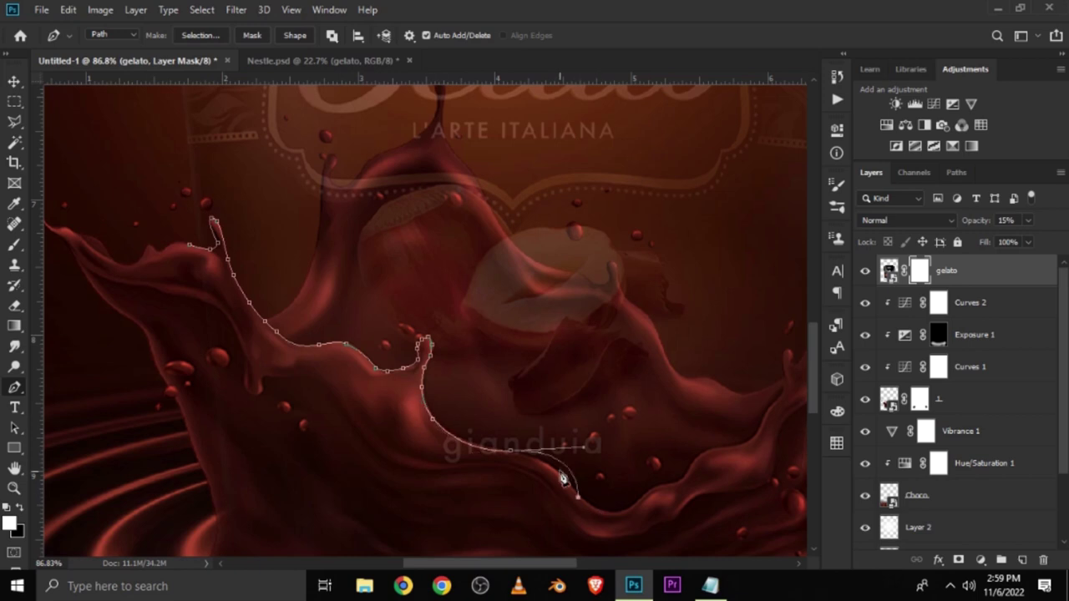
drag(583, 446, 551, 453)
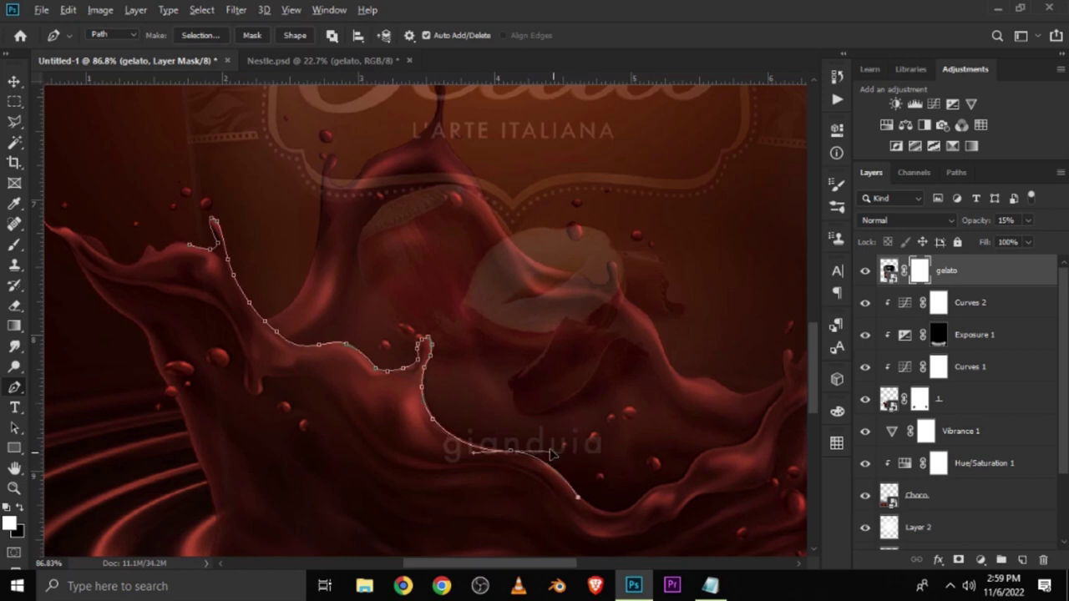
Curve the path up the right splash wave and around its tip.
drag(616, 510, 651, 490)
scroll(648, 489, up, 2)
click(645, 469)
drag(675, 458, 664, 450)
drag(725, 414, 711, 433)
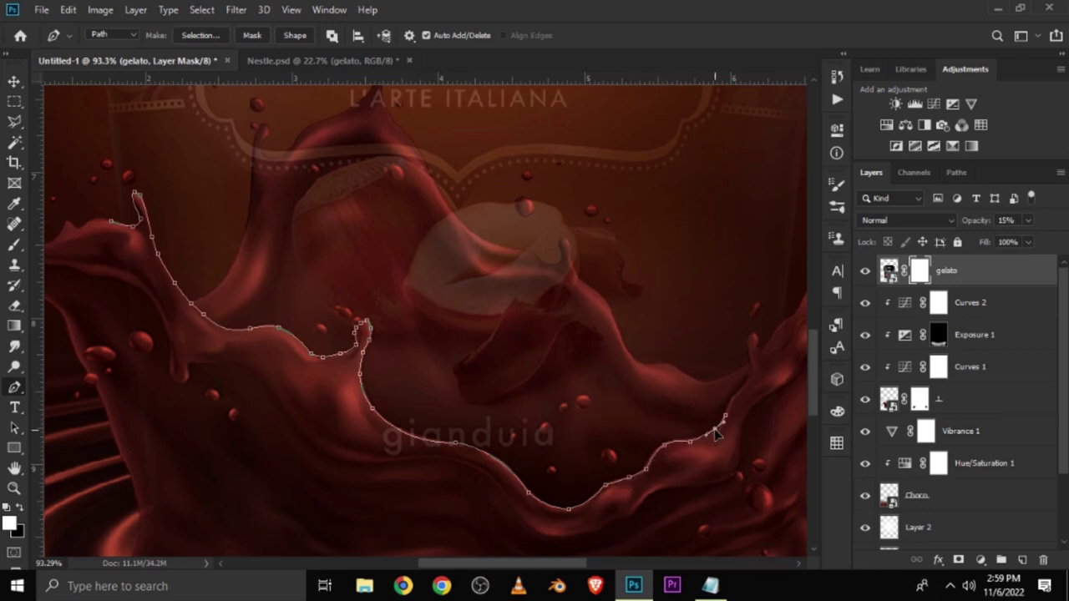
drag(755, 370, 736, 396)
alt+scroll(758, 353, up, 3)
scroll(747, 350, right, 3)
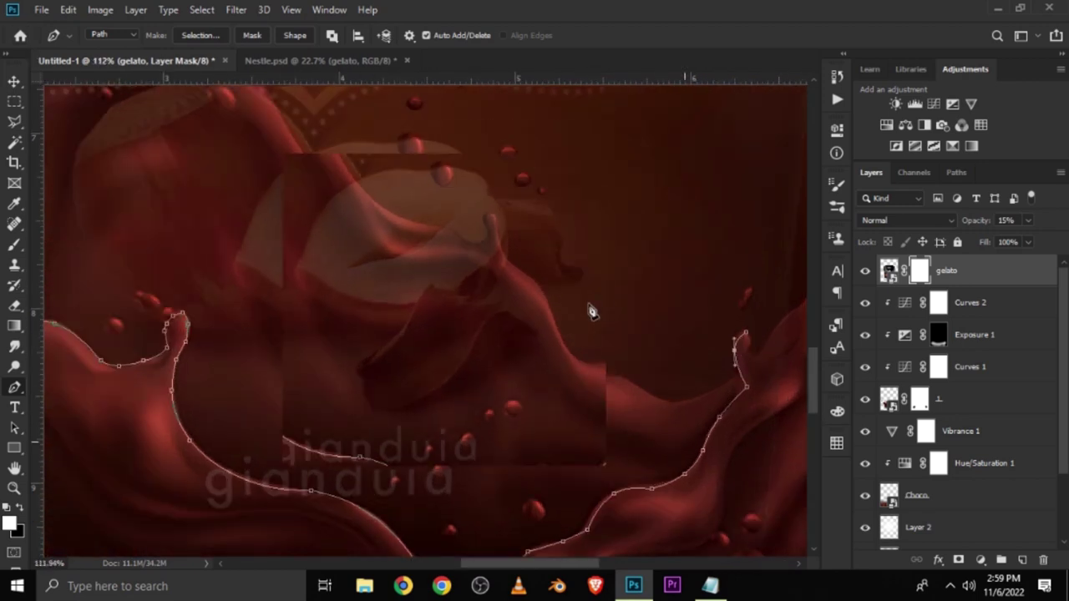
alt+scroll(589, 306, up, 3)
drag(720, 373, 702, 344)
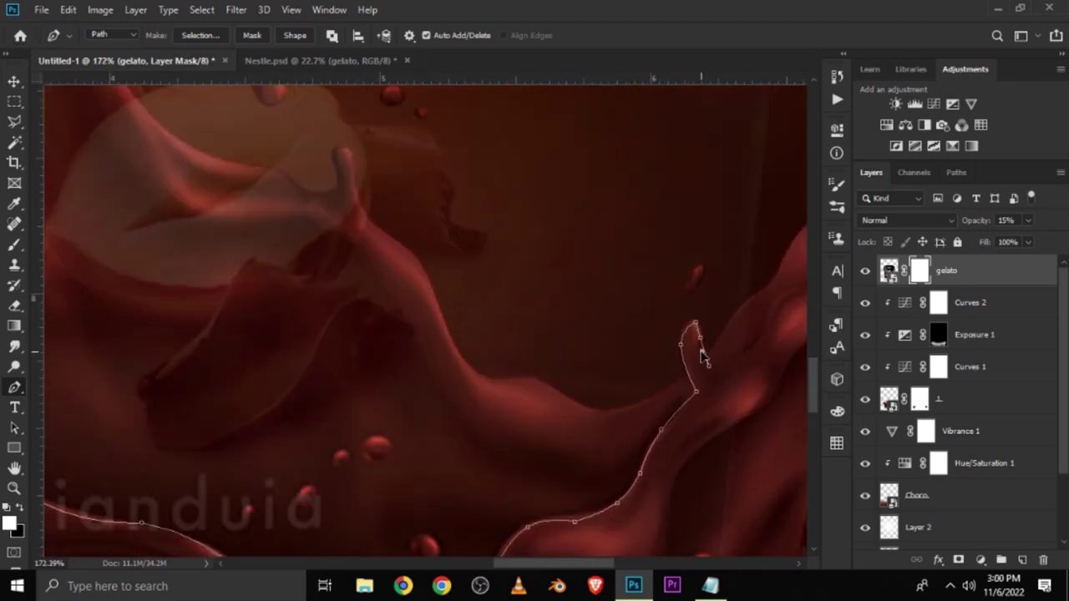
alt+scroll(700, 342, up, 1)
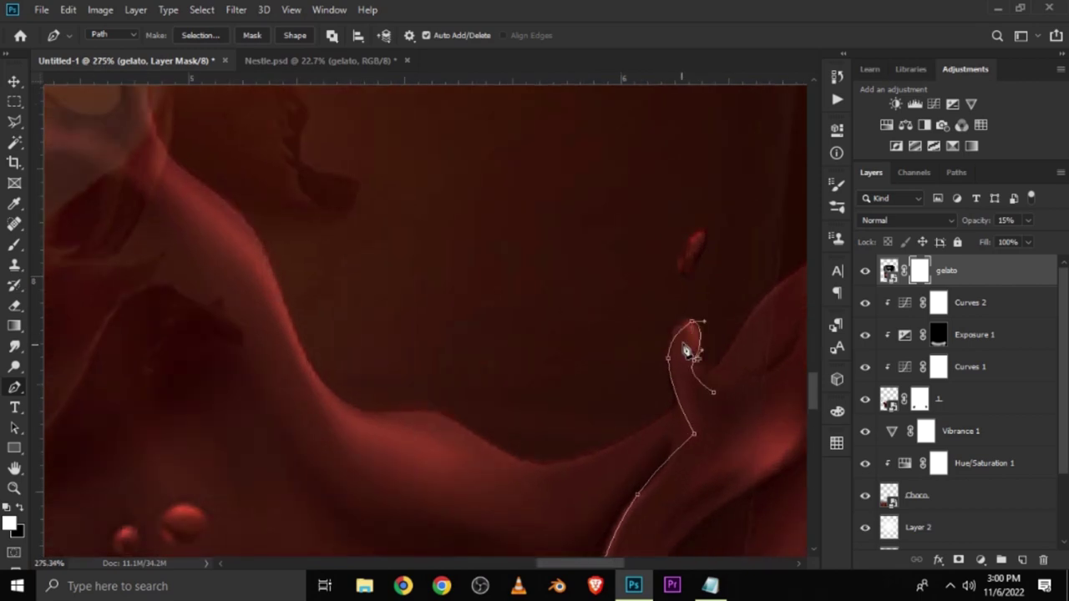
alt+scroll(696, 334, up, 1)
alt+scroll(695, 378, down, 5)
Close the path with corner points looping below the ripples back to the start.
click(751, 424)
click(551, 539)
click(349, 488)
click(349, 399)
click(364, 305)
click(394, 253)
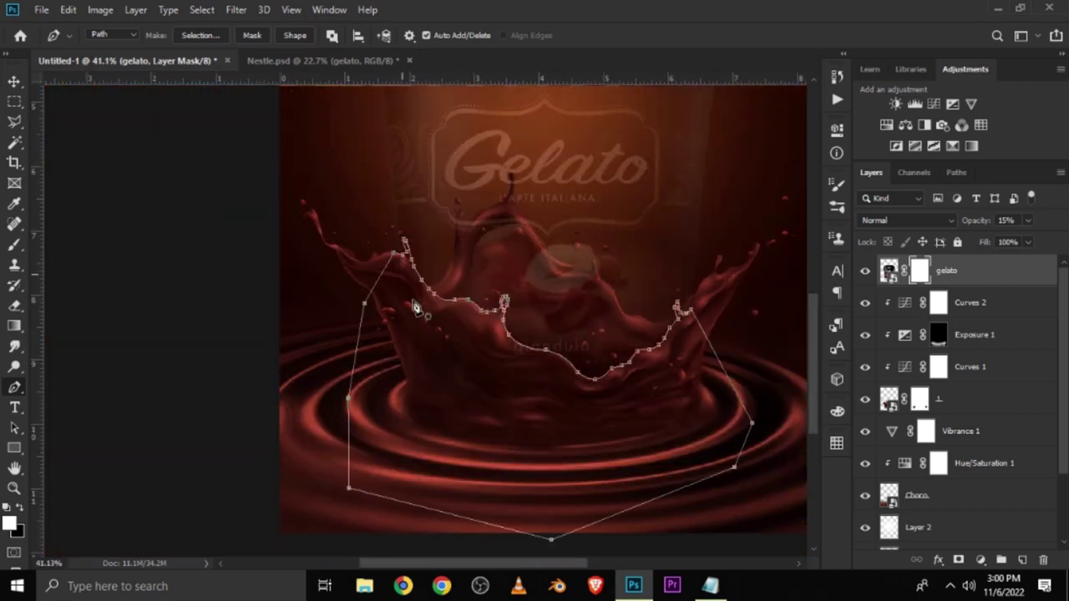
Turn the closed splash path into a selection and hide the path.
right_click(422, 306)
click(476, 289)
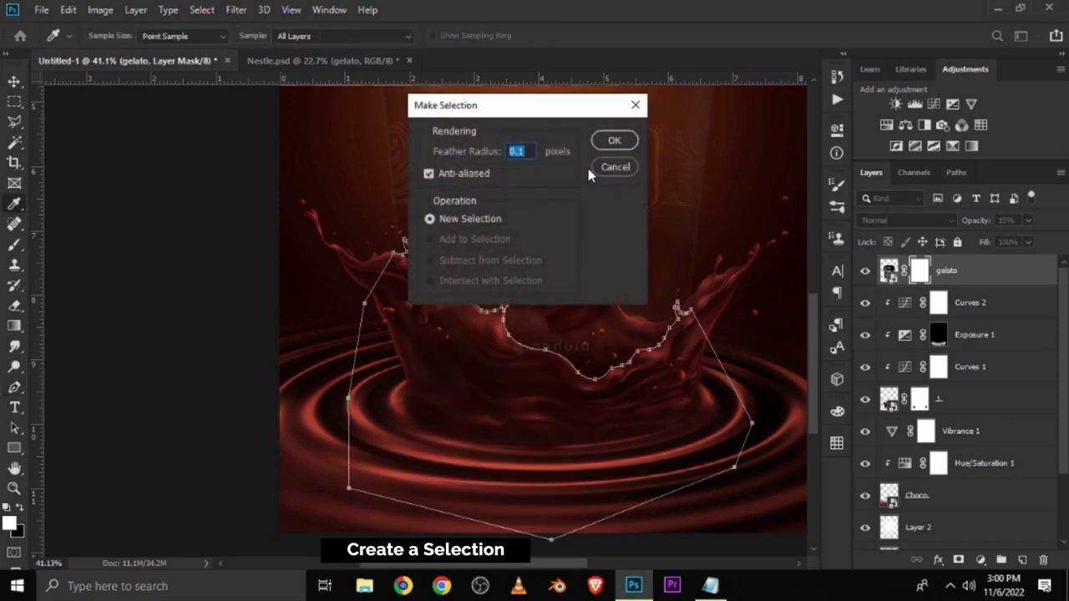
click(612, 139)
key(Escape)
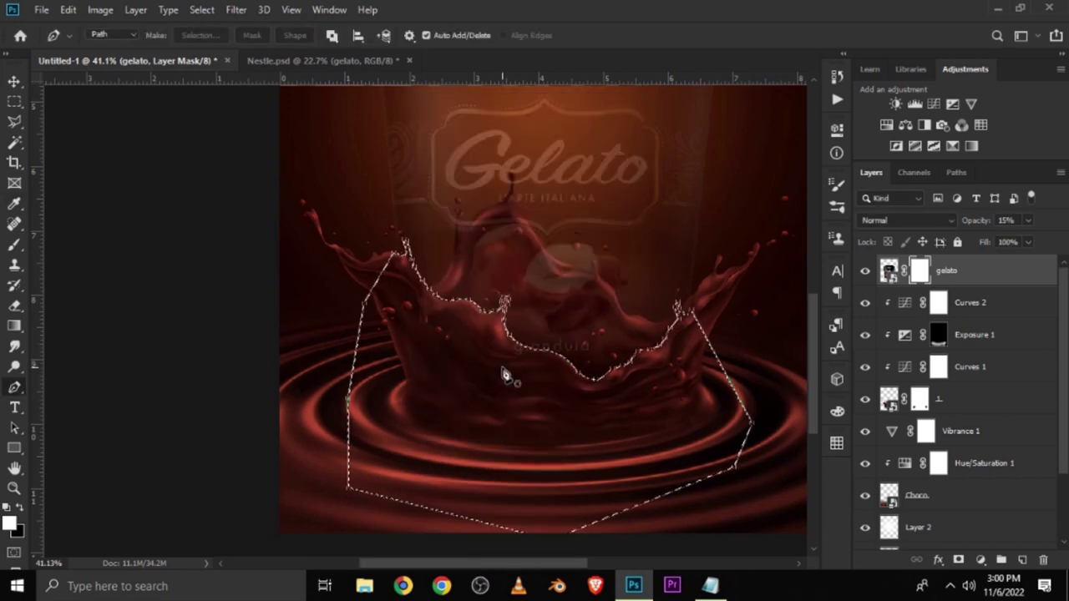
Fill the selection on the gelato mask with black foreground, deselect, and zoom out.
click(19, 506)
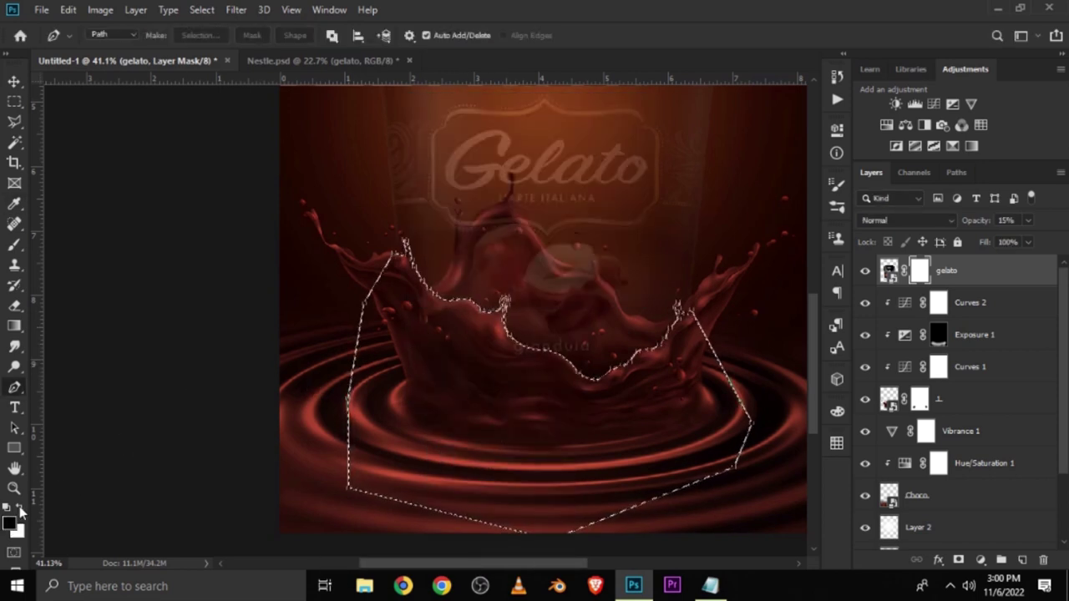
click(14, 81)
click(14, 101)
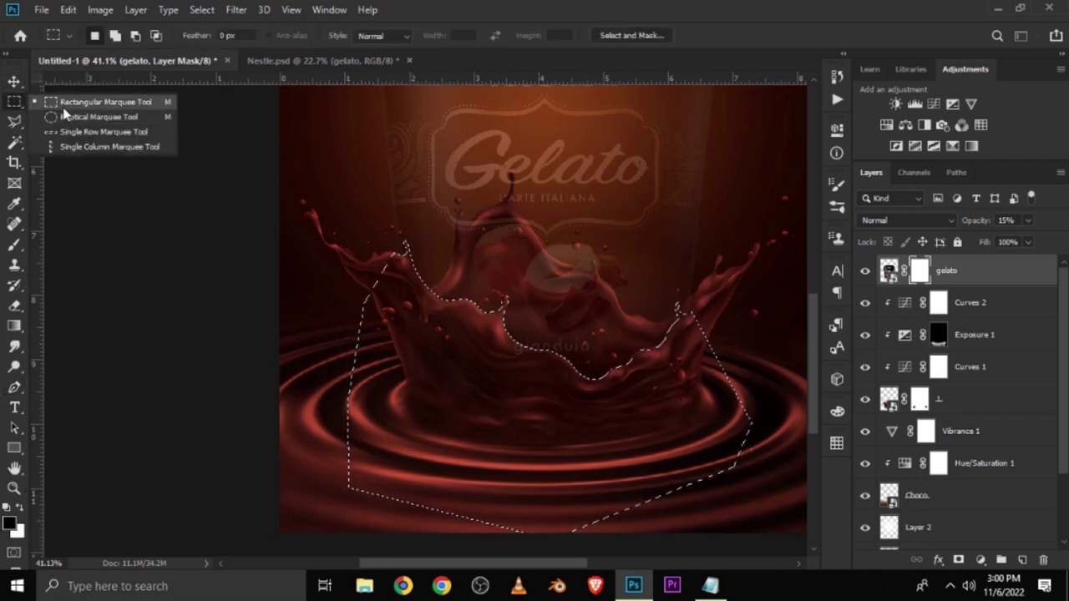
right_click(539, 386)
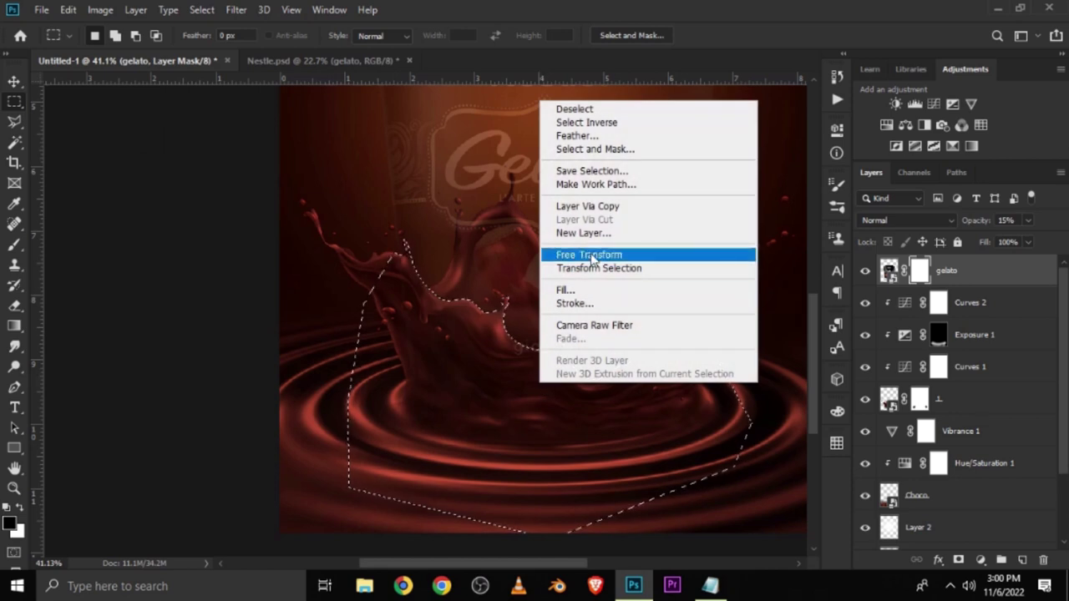
click(584, 292)
click(520, 140)
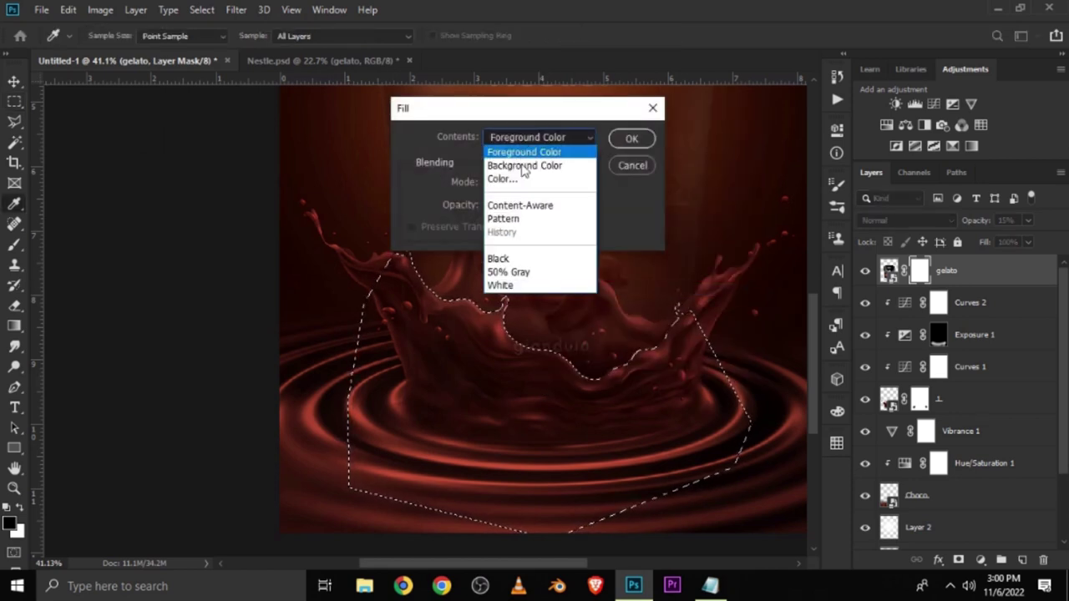
click(517, 147)
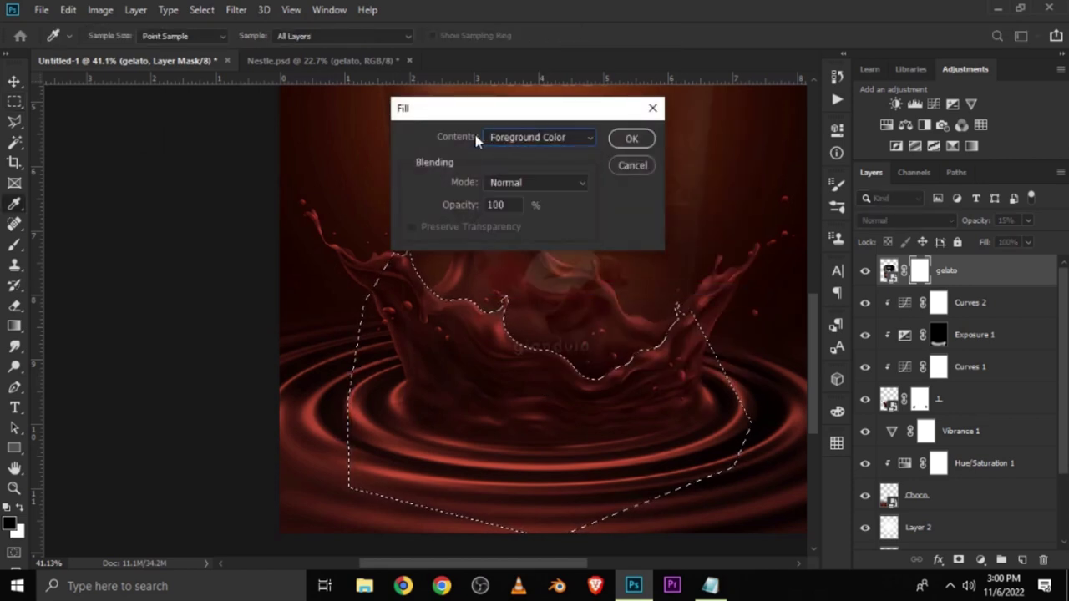
click(632, 139)
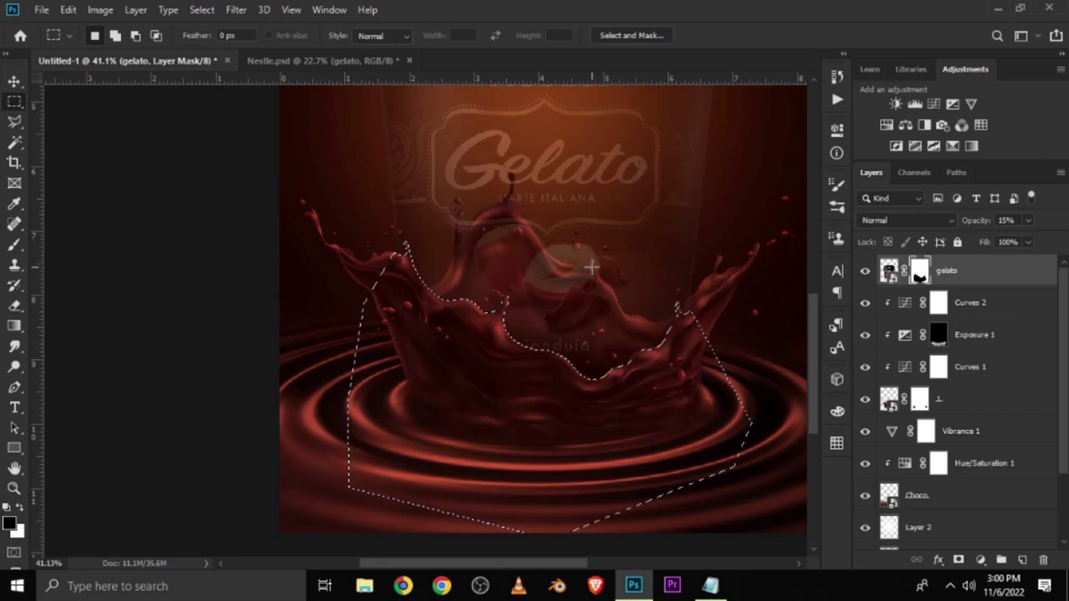
key(ctrl+d)
key(ctrl+minus)
key(ctrl+minus)
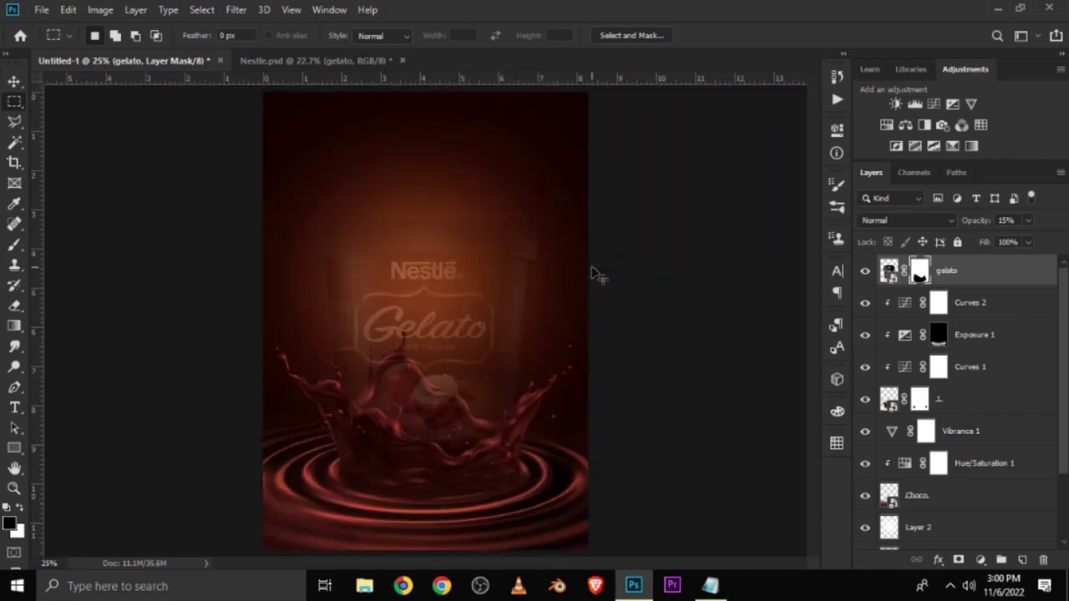
Raise the gelato layer's opacity to 100%, toggling its visibility to compare.
click(16, 81)
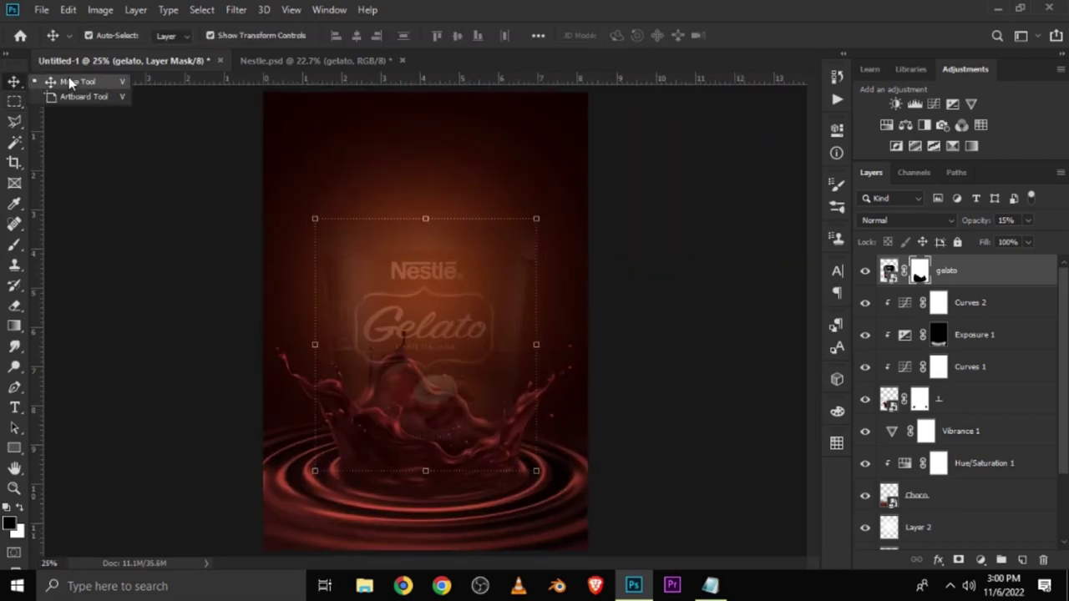
click(864, 270)
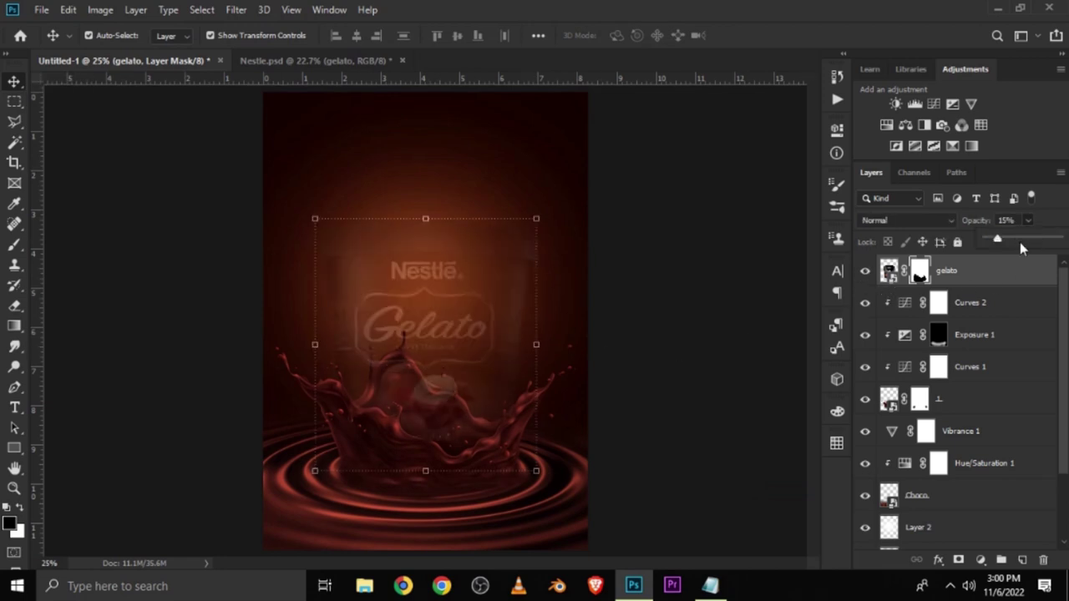
drag(1014, 241, 1059, 238)
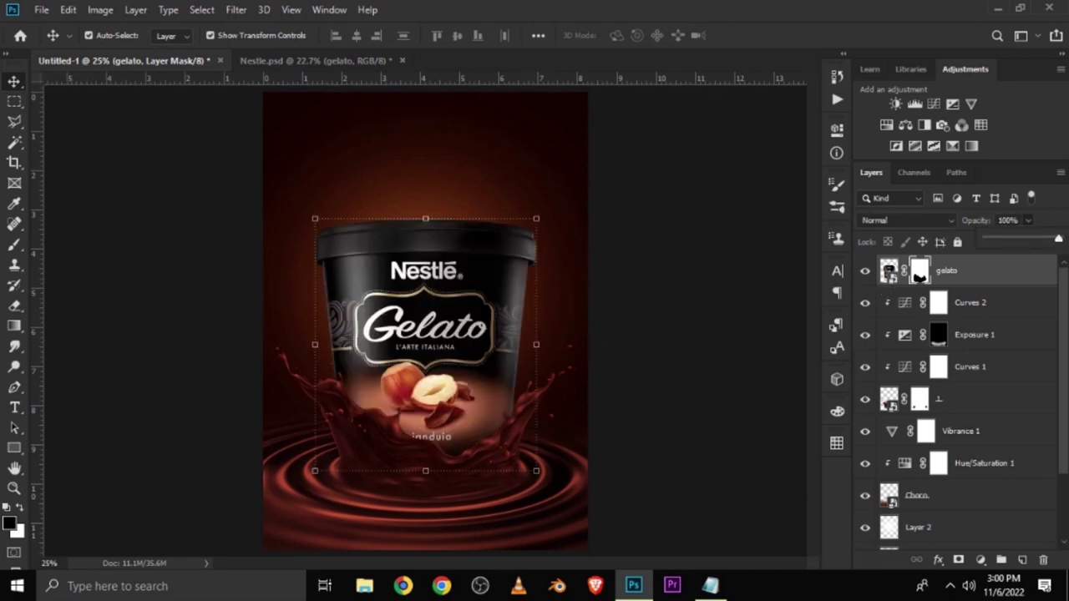
click(672, 431)
click(864, 270)
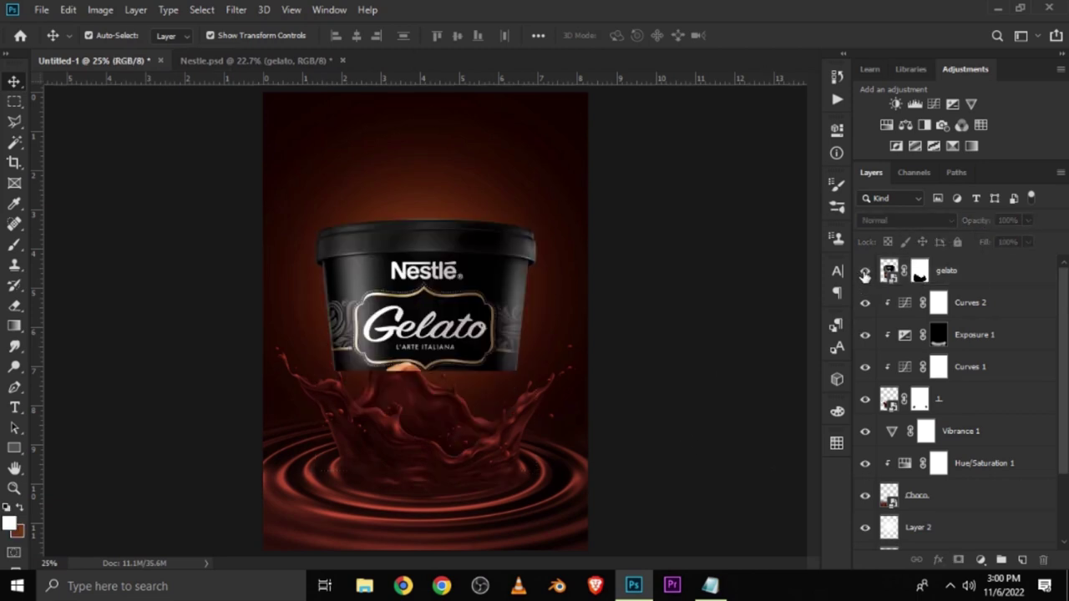
click(864, 272)
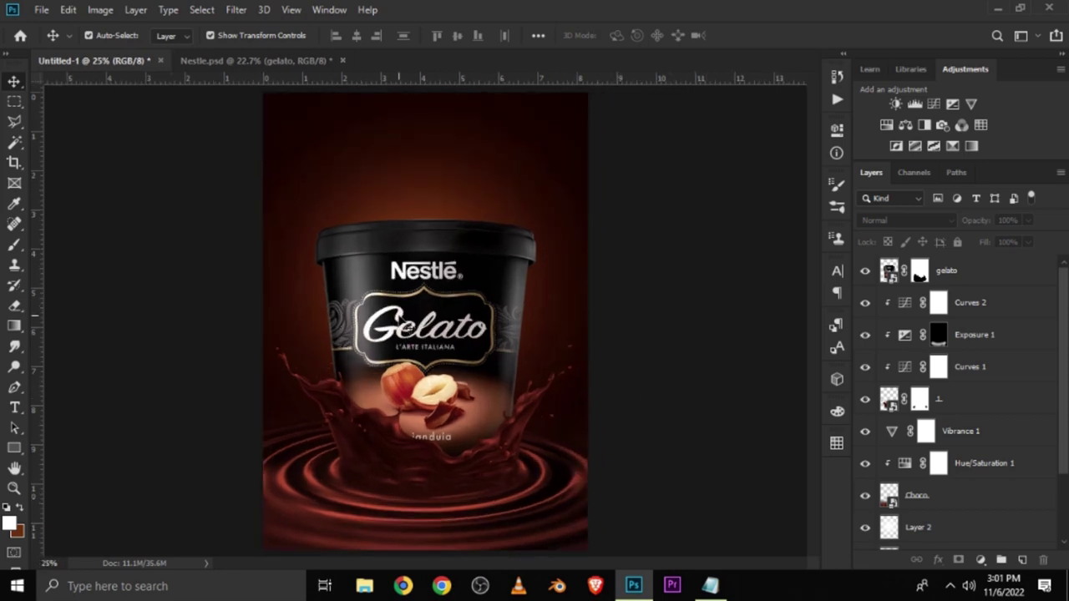
click(432, 342)
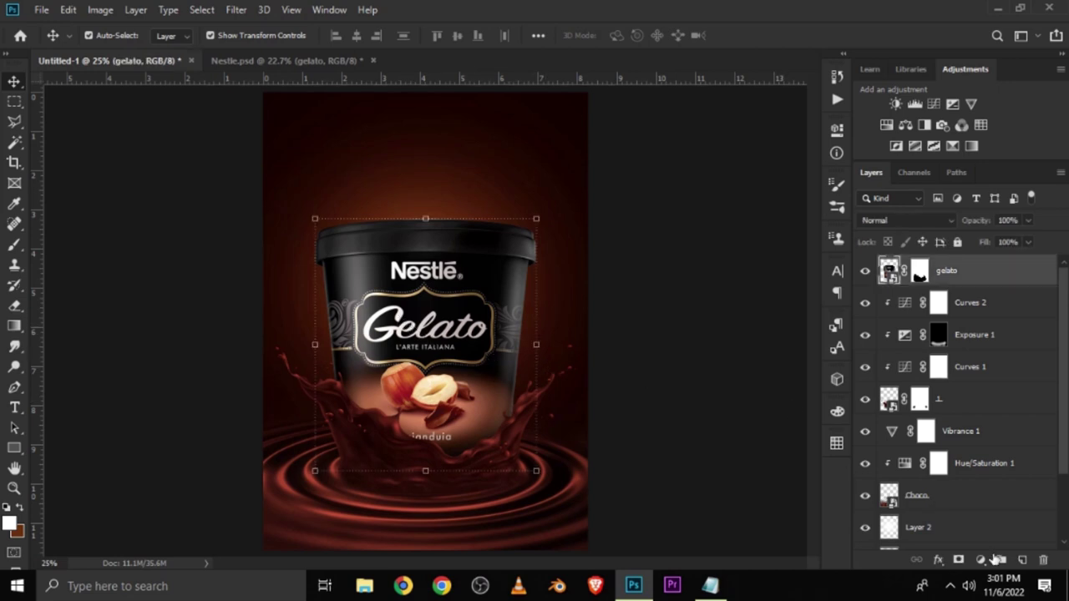
Add an Exposure layer clipped to the gelato at about -3.11, then invert its mask to black.
click(982, 559)
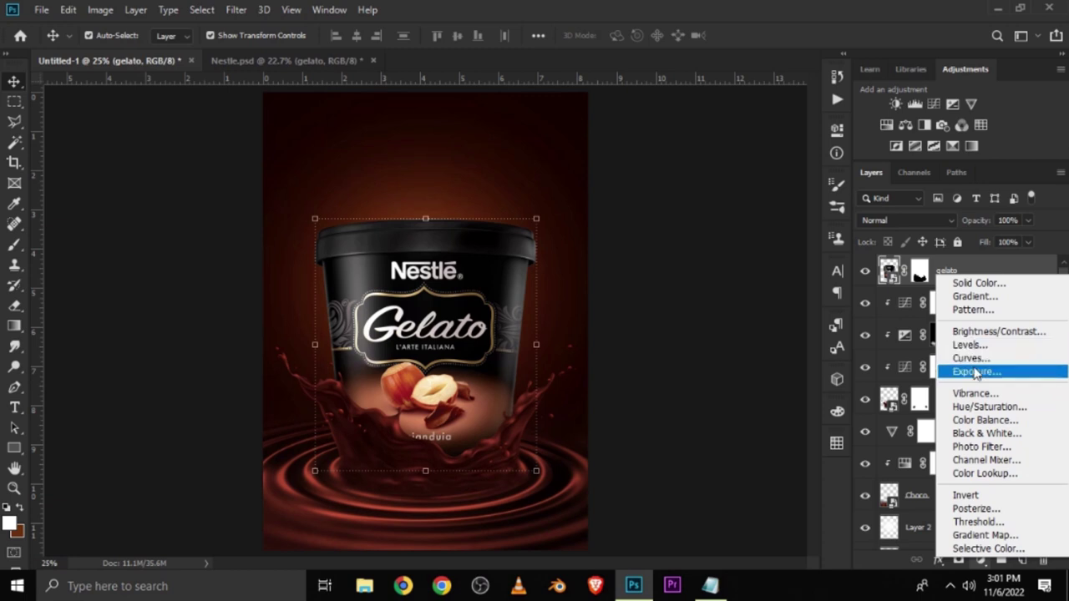
click(975, 370)
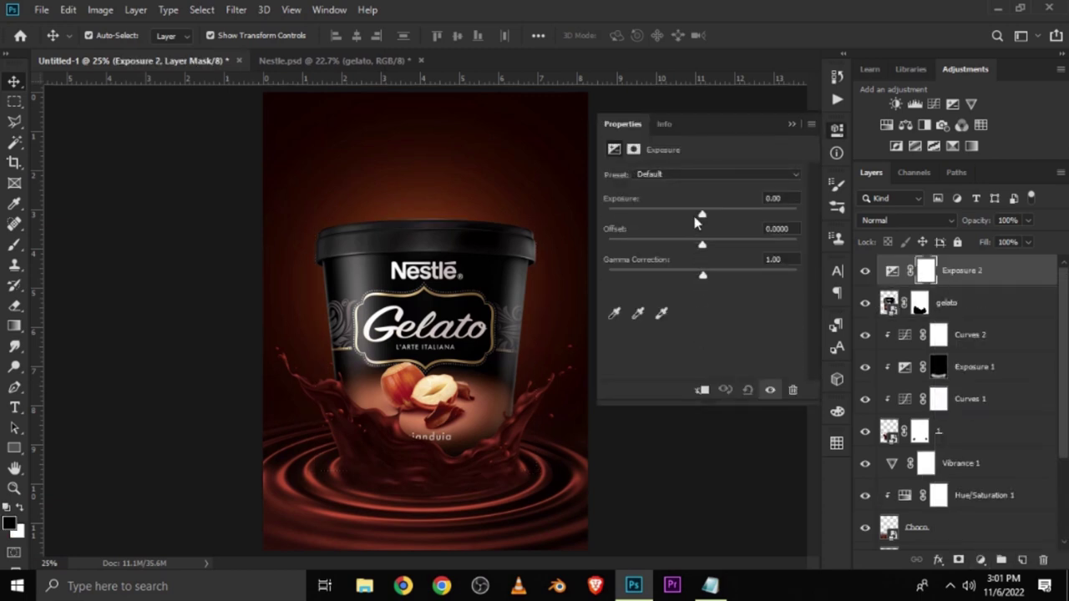
click(703, 390)
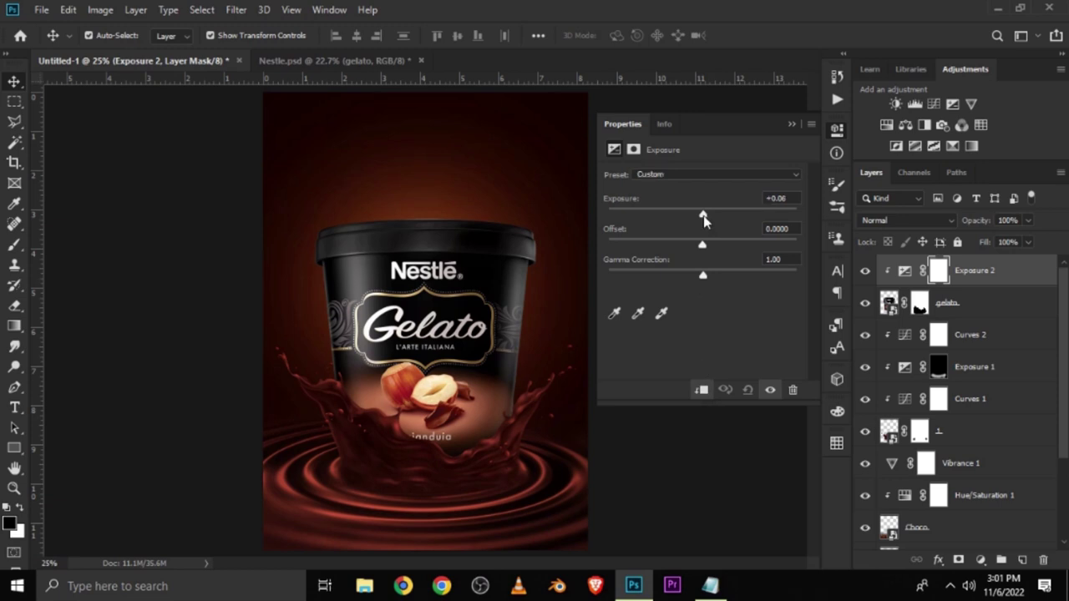
mouse_move(703, 217)
mouse_down()
mouse_move(671, 209)
mouse_move(658, 231)
mouse_up()
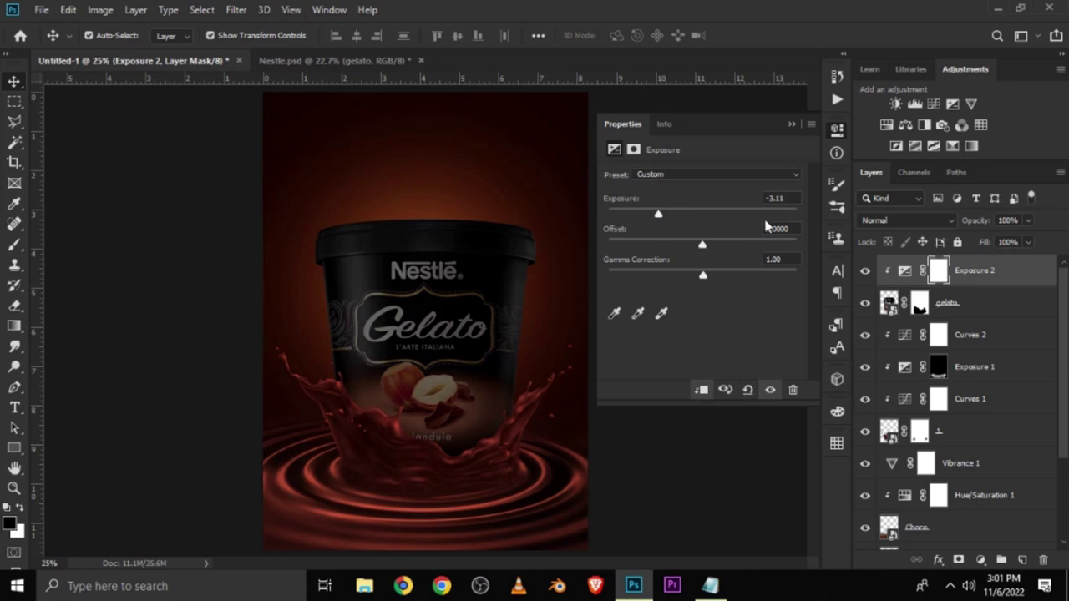
click(791, 126)
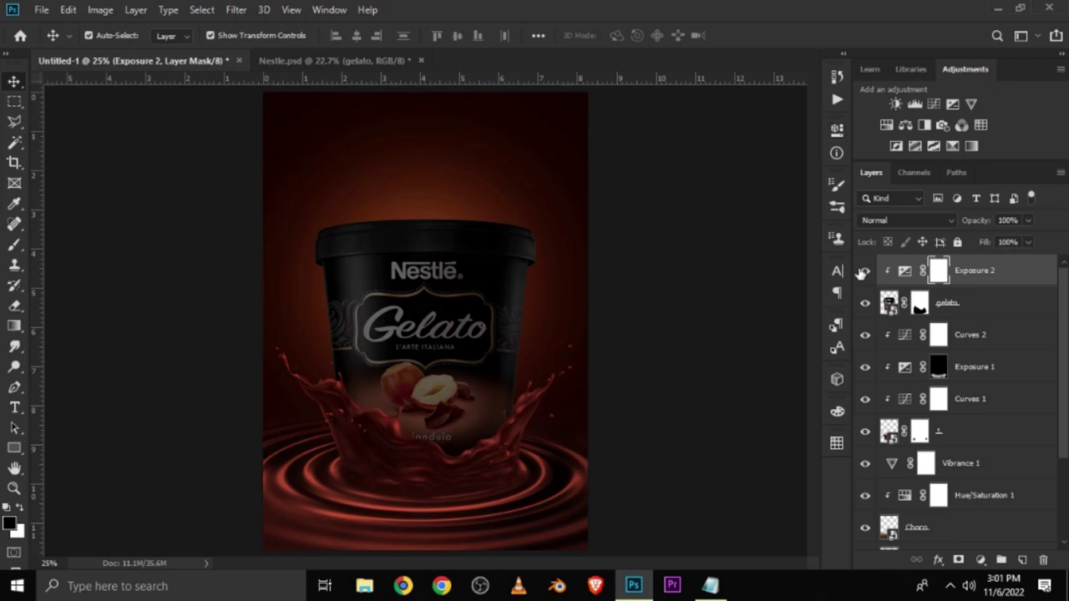
click(865, 271)
key(ctrl+i)
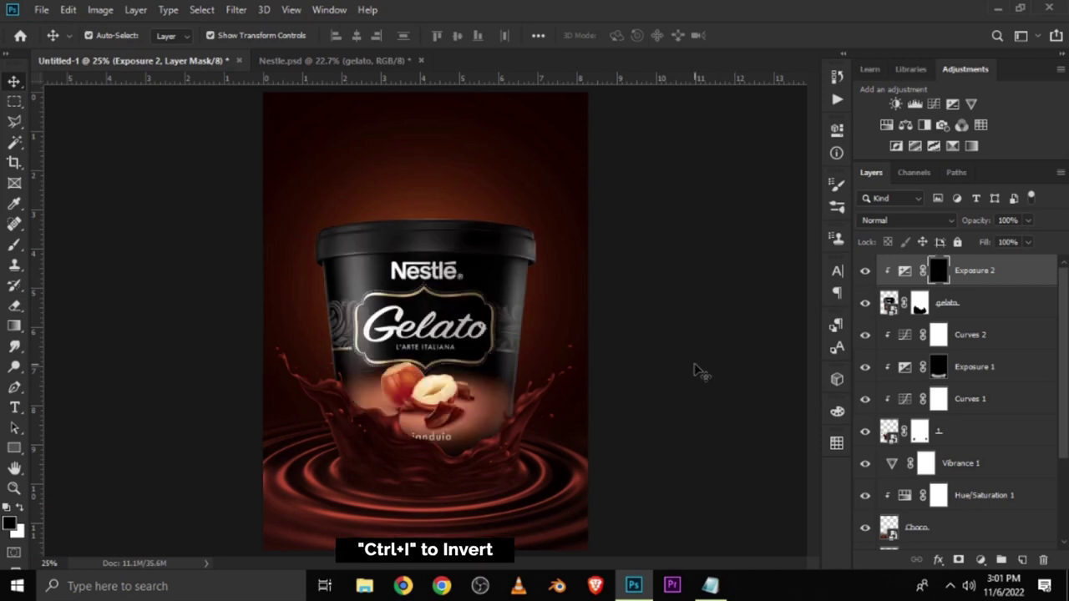
Switch to the Brush tool and set its size to 250.
right_click(17, 245)
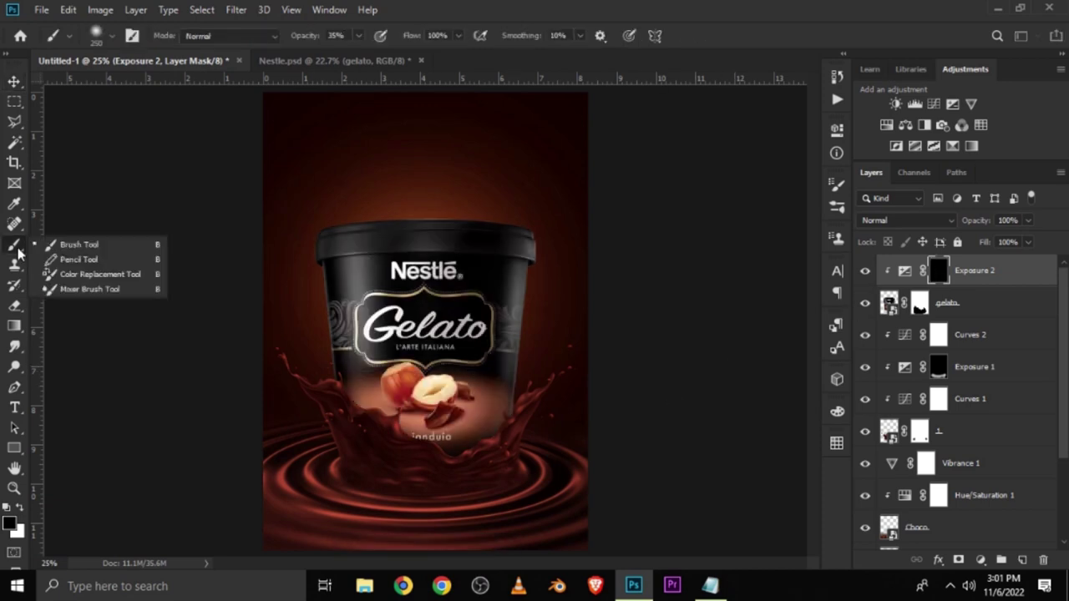
click(79, 243)
key(bracketright)
key(bracketright)
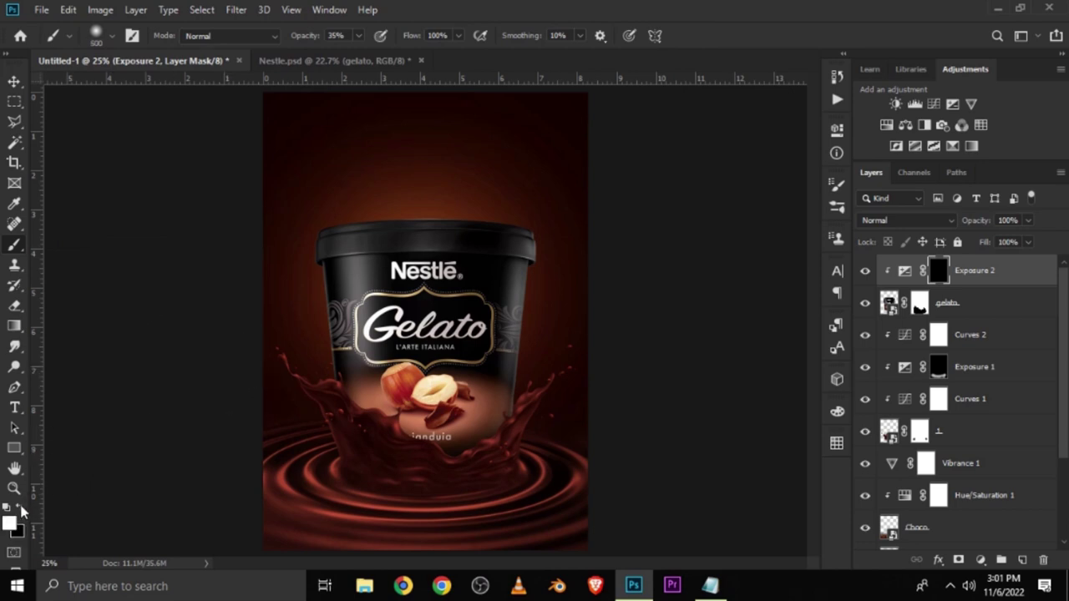
key(bracketleft)
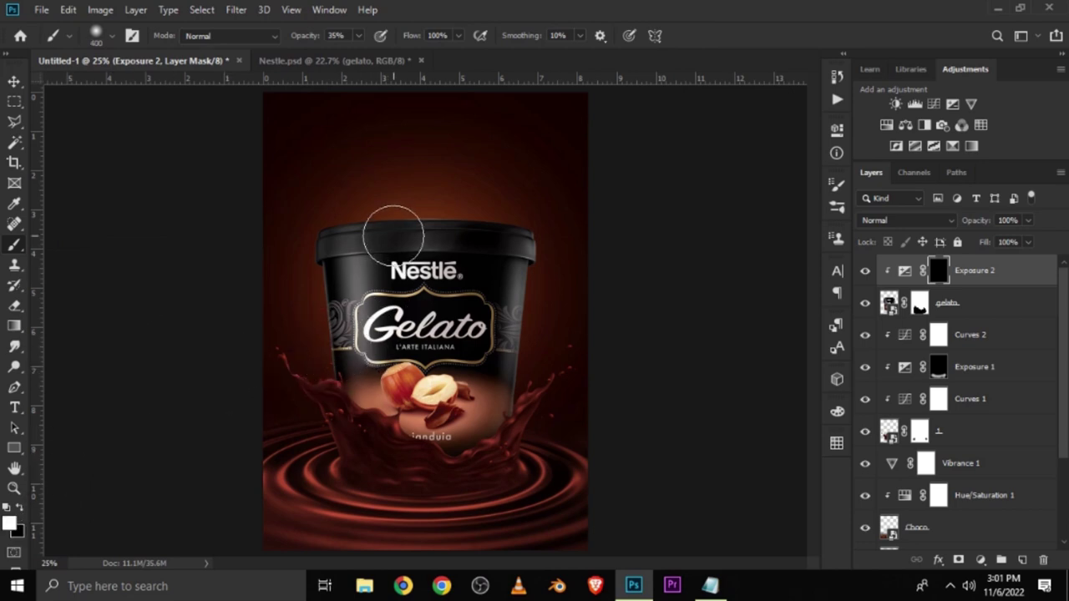
scroll(394, 237, down, 1)
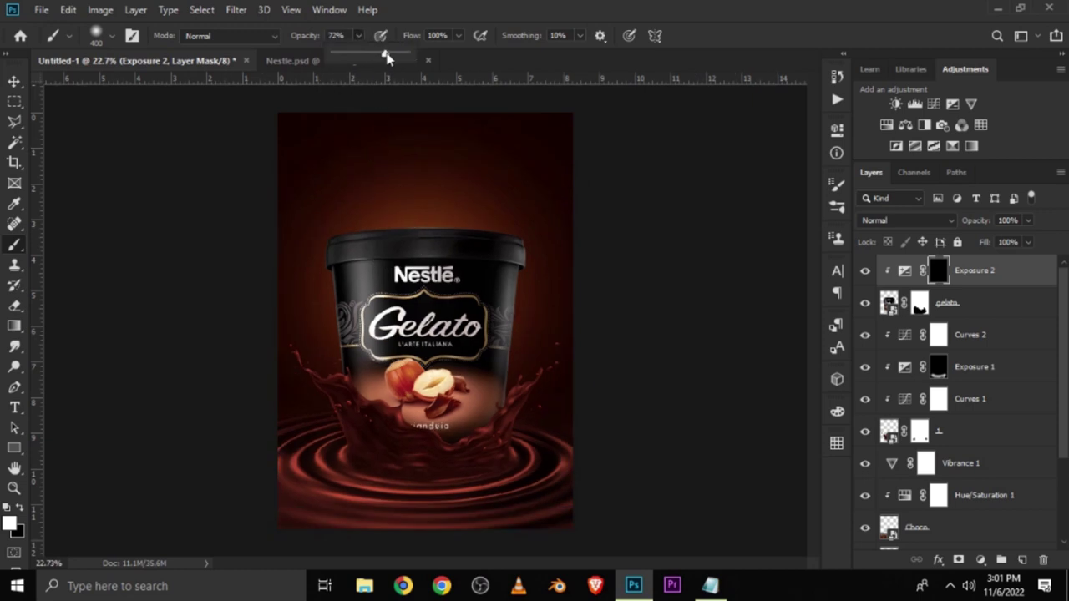
scroll(357, 438, up, 2)
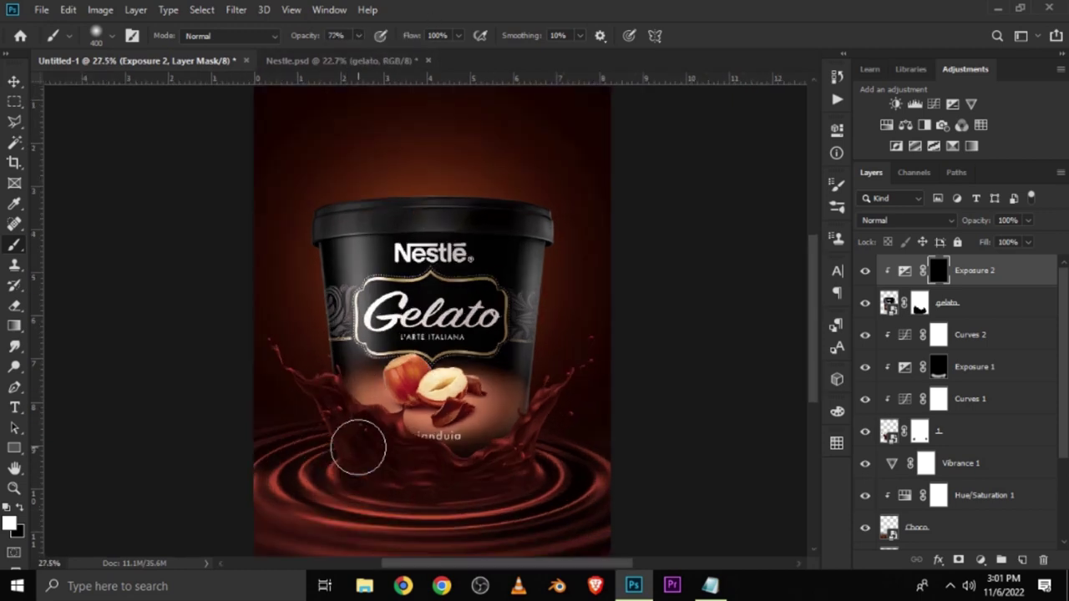
scroll(354, 445, up, 1)
scroll(338, 438, up, 1)
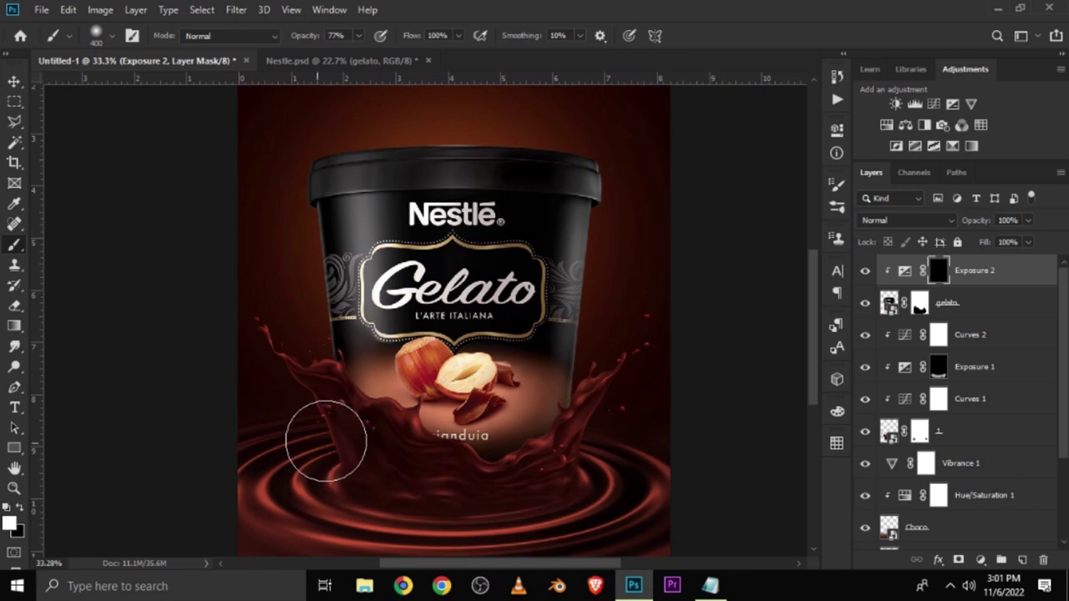
key(bracketleft)
key(bracketleft)
Paint white on the Exposure 2 mask over the splash below the tub, comparing the result.
mouse_move(326, 387)
mouse_down()
mouse_move(390, 448)
mouse_move(398, 431)
mouse_move(410, 453)
mouse_move(452, 472)
mouse_move(543, 456)
mouse_move(527, 484)
mouse_move(525, 473)
mouse_move(586, 422)
mouse_move(520, 480)
mouse_move(536, 448)
mouse_move(580, 434)
mouse_up()
mouse_move(393, 454)
mouse_down()
mouse_move(363, 375)
mouse_move(397, 436)
mouse_move(358, 434)
mouse_move(319, 386)
mouse_move(350, 429)
mouse_move(443, 465)
mouse_up()
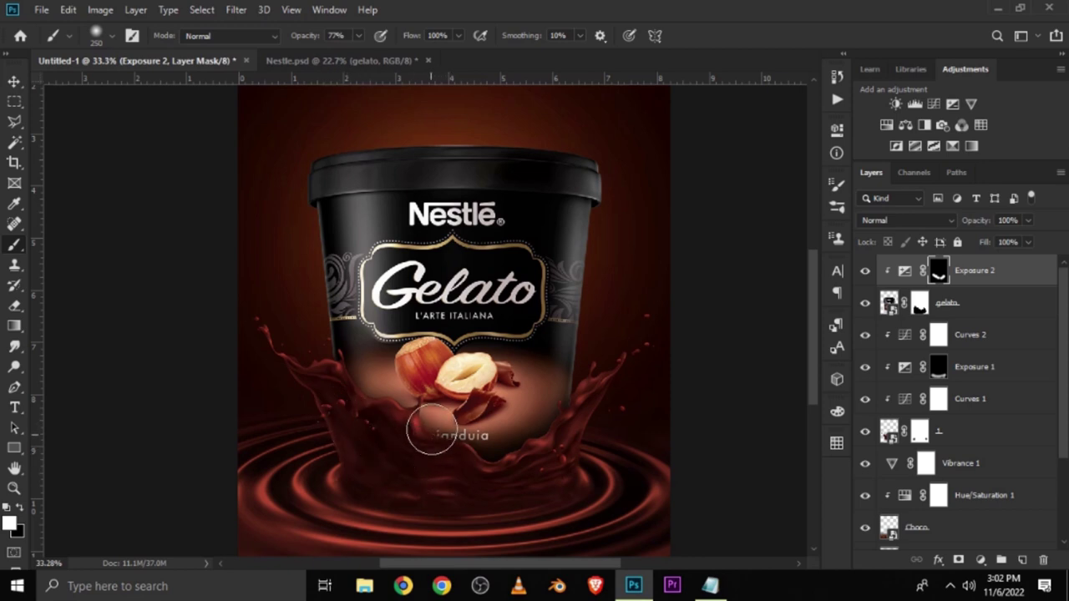
scroll(518, 397, down, 1)
click(865, 270)
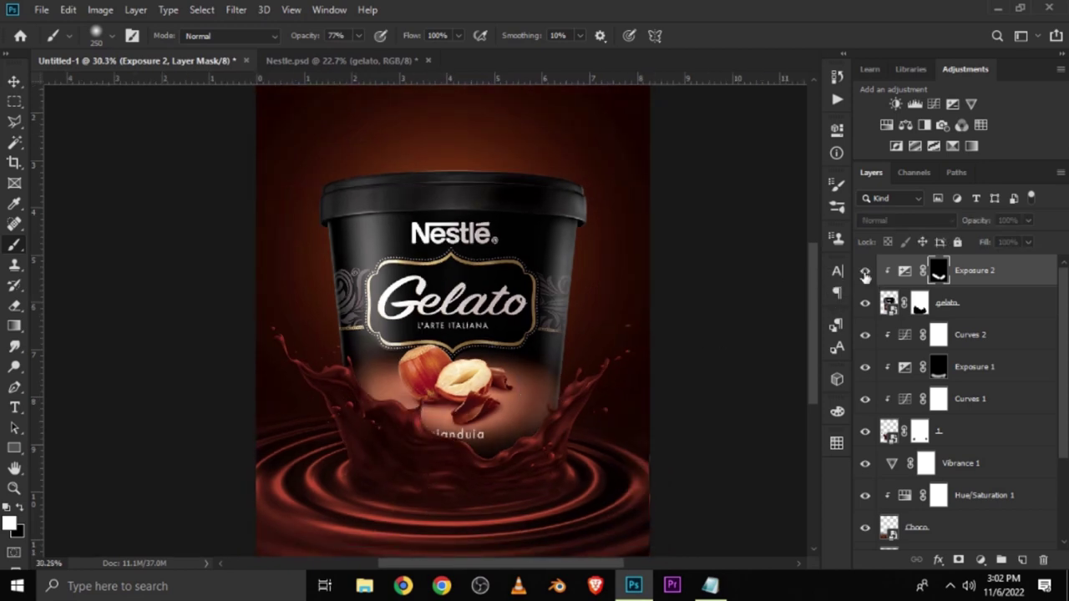
scroll(520, 361, down, 1)
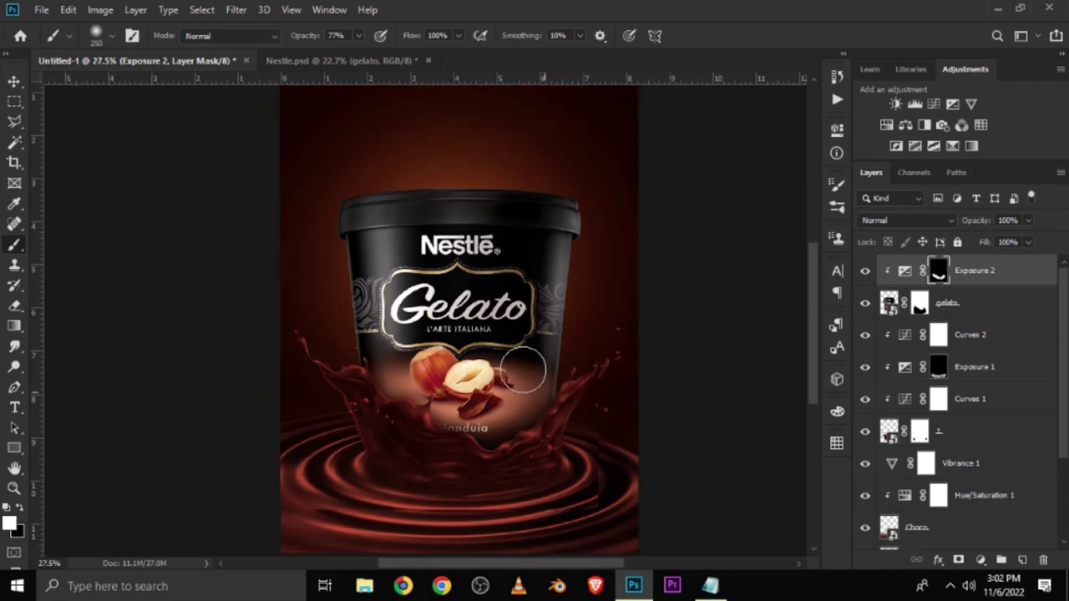
scroll(522, 371, down, 1)
scroll(523, 376, down, 1)
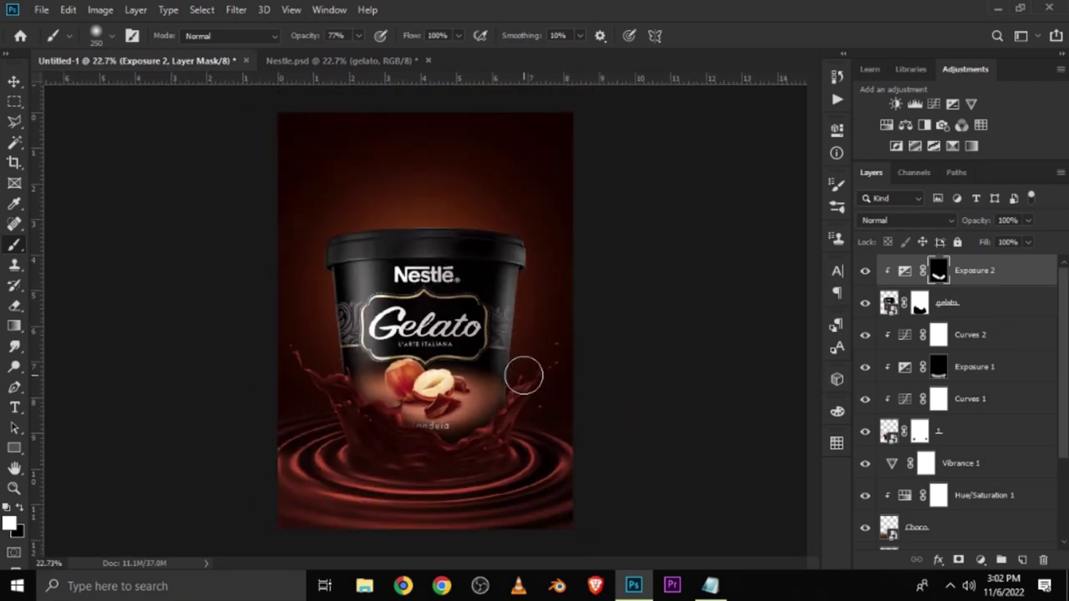
Copy the colour code 3a180f from the Notepad notes.
right_click(14, 81)
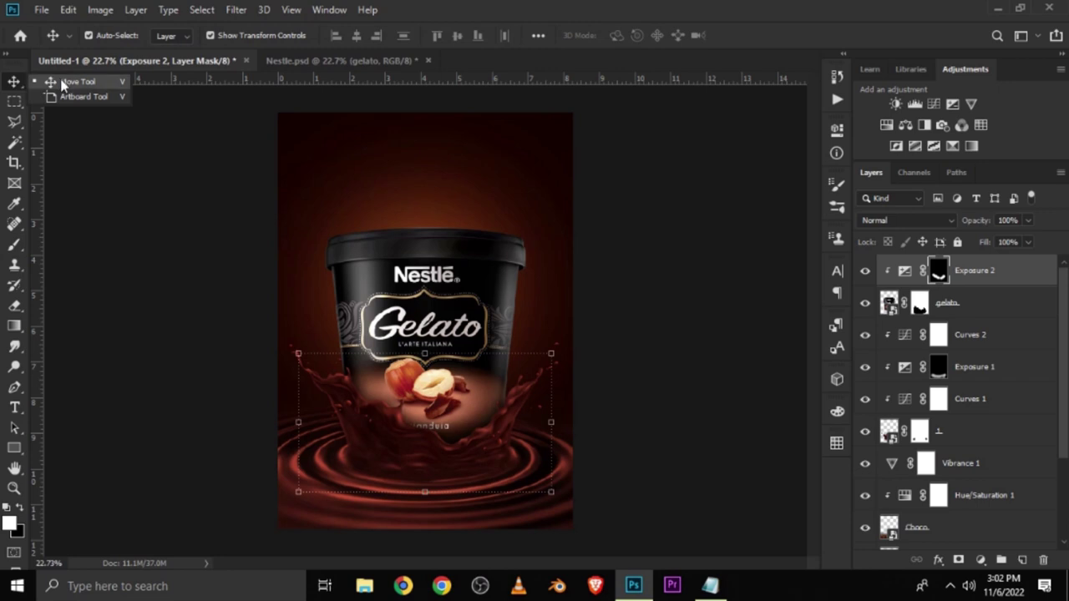
click(50, 79)
click(158, 219)
click(709, 585)
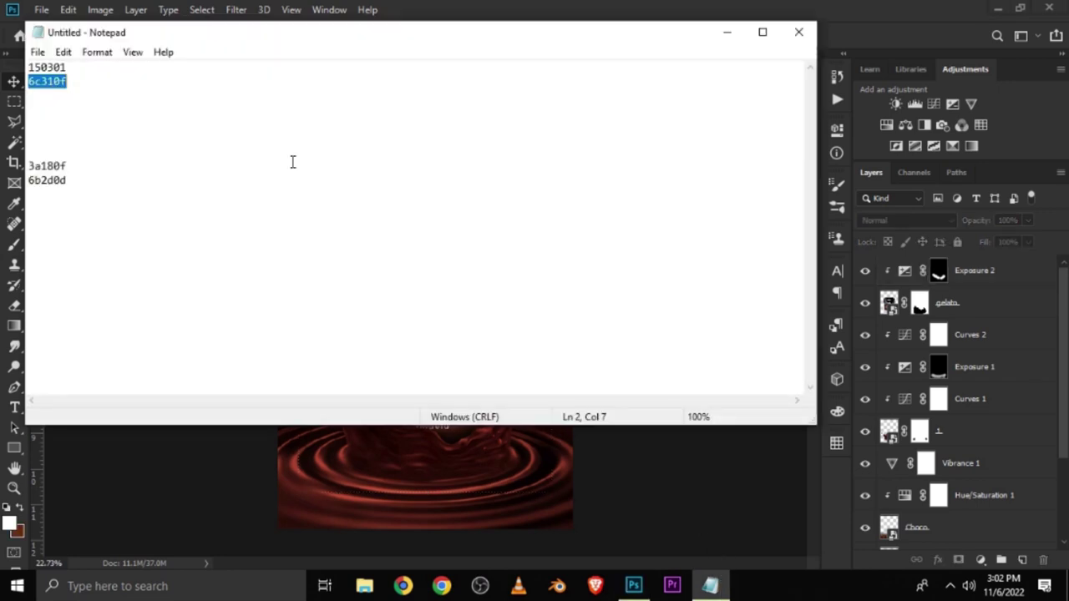
double_click(94, 160)
right_click(58, 170)
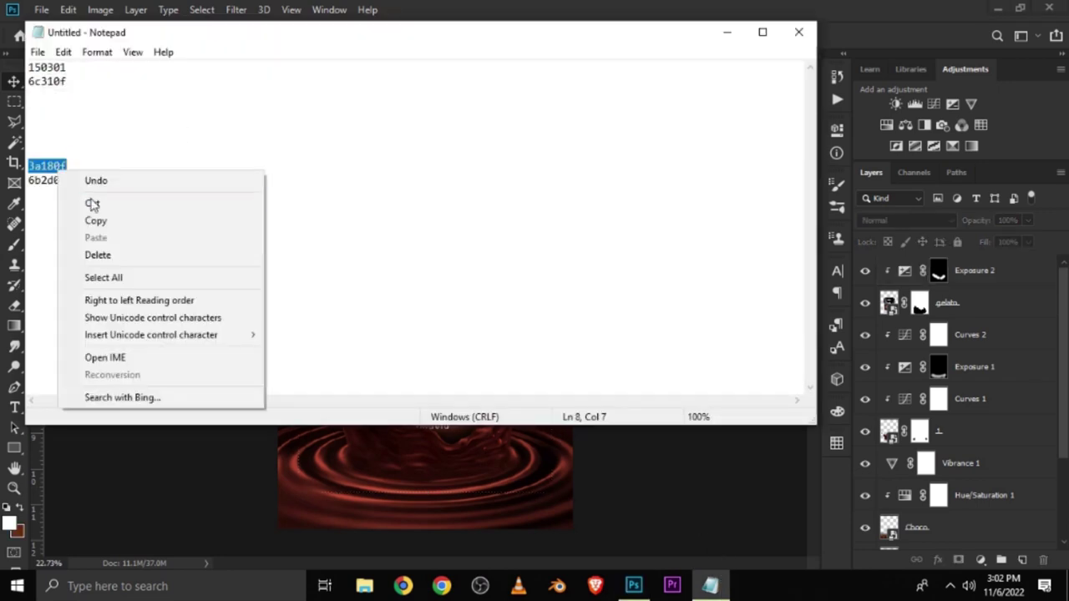
click(98, 222)
click(188, 469)
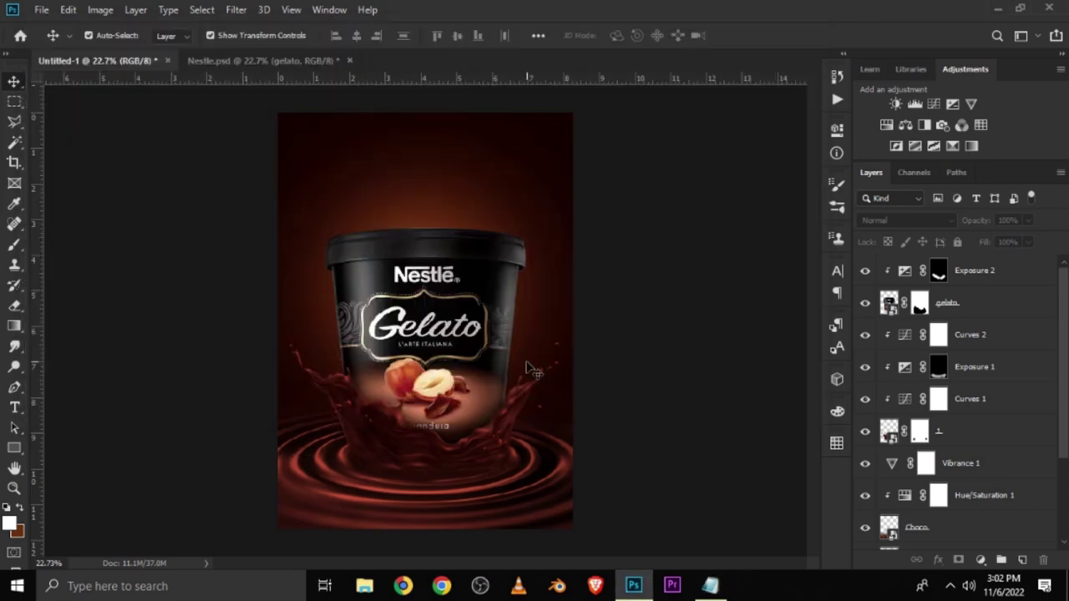
Add a Solid Color fill layer in 3a180f above Exposure 2.
click(494, 314)
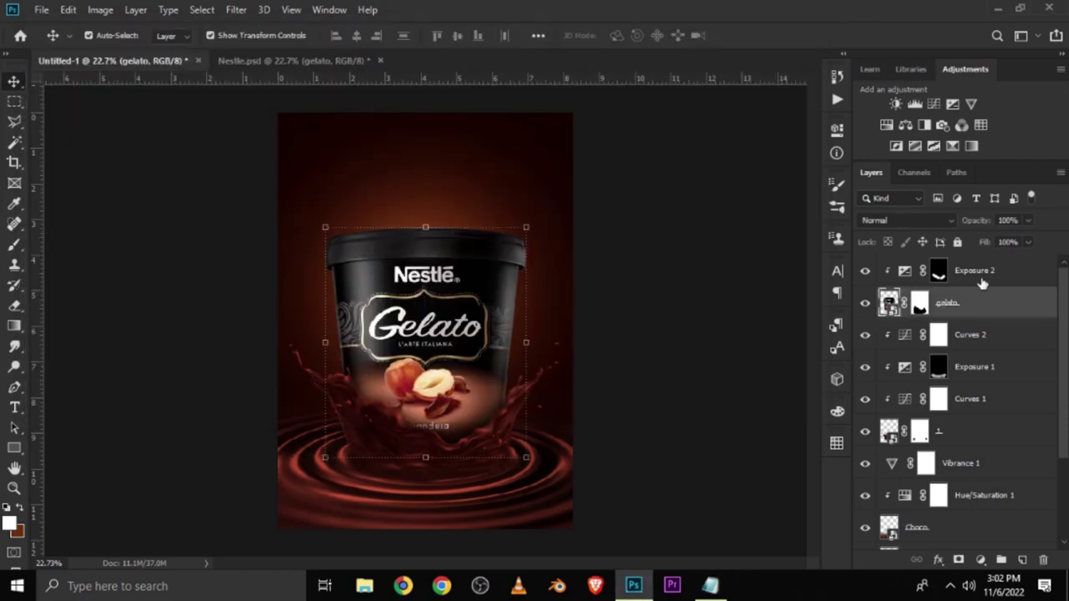
click(982, 280)
click(981, 559)
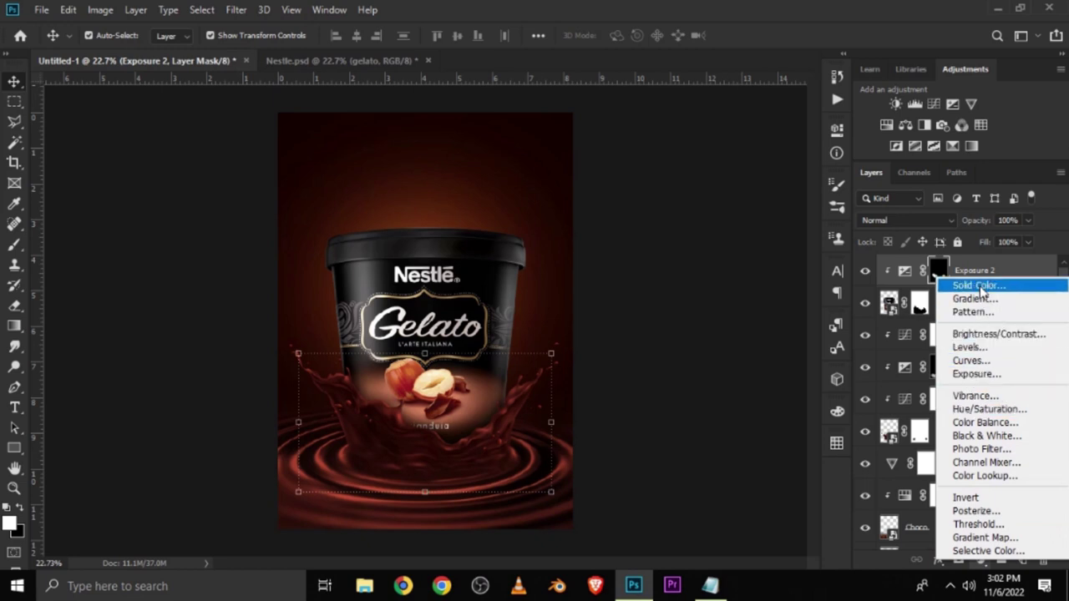
click(978, 285)
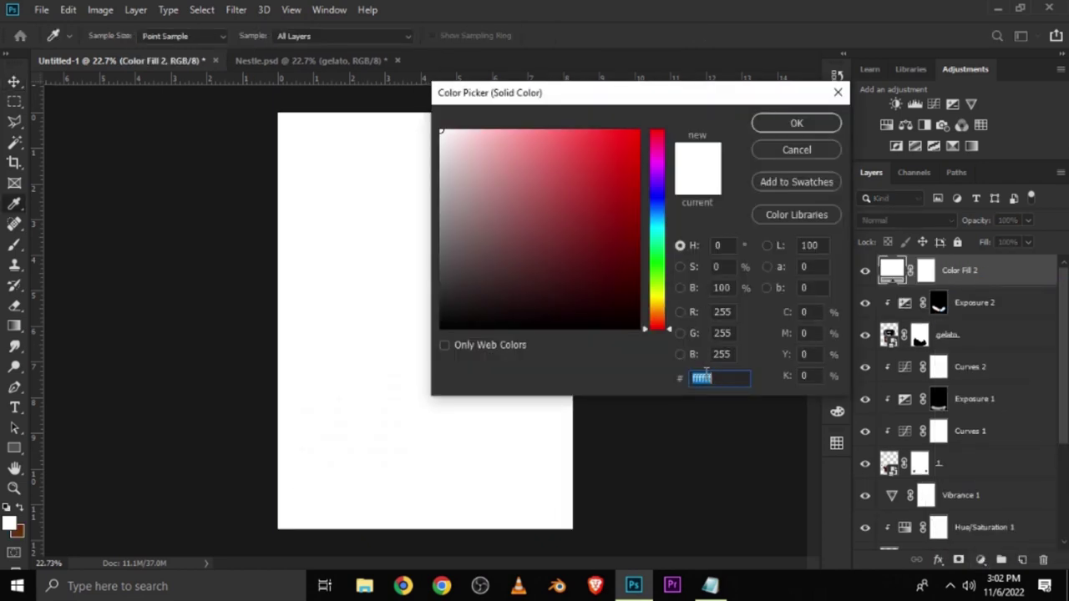
right_click(706, 378)
click(755, 221)
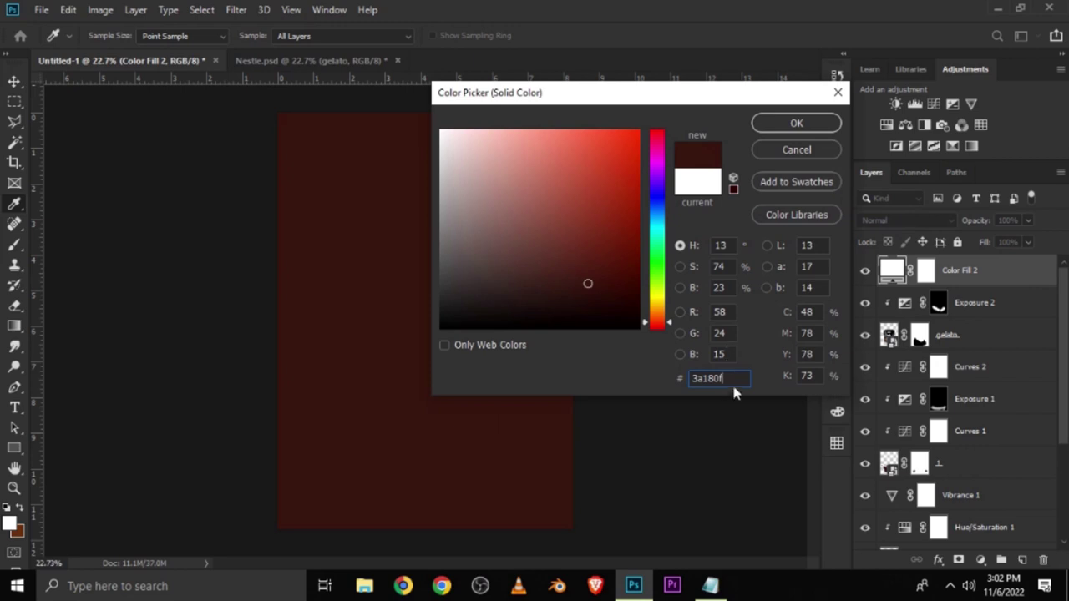
click(766, 132)
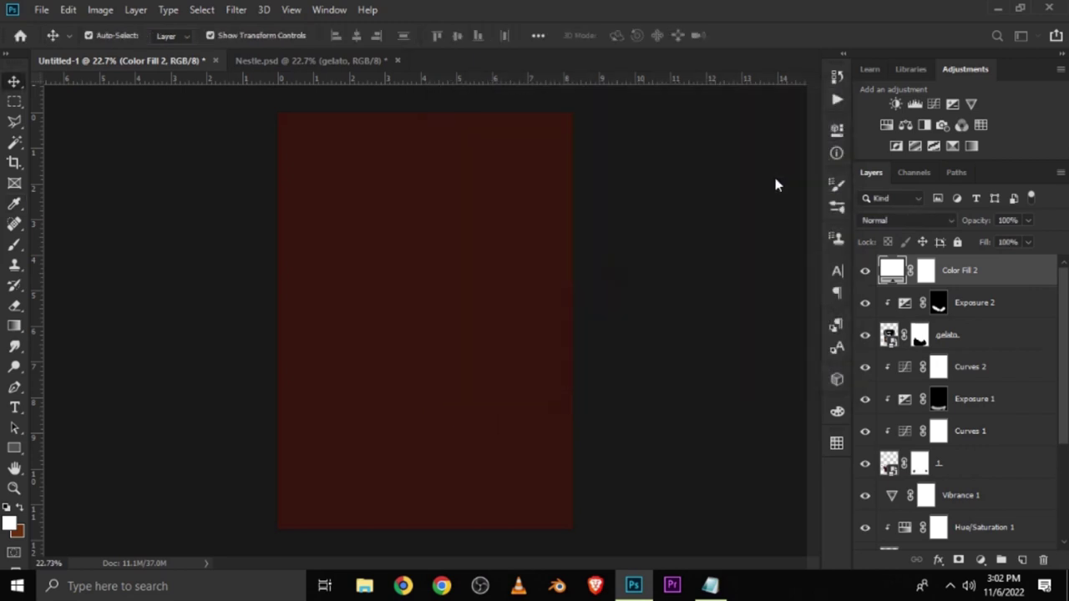
Clip Color Fill 2 to the gelato layers below and compare.
right_click(962, 280)
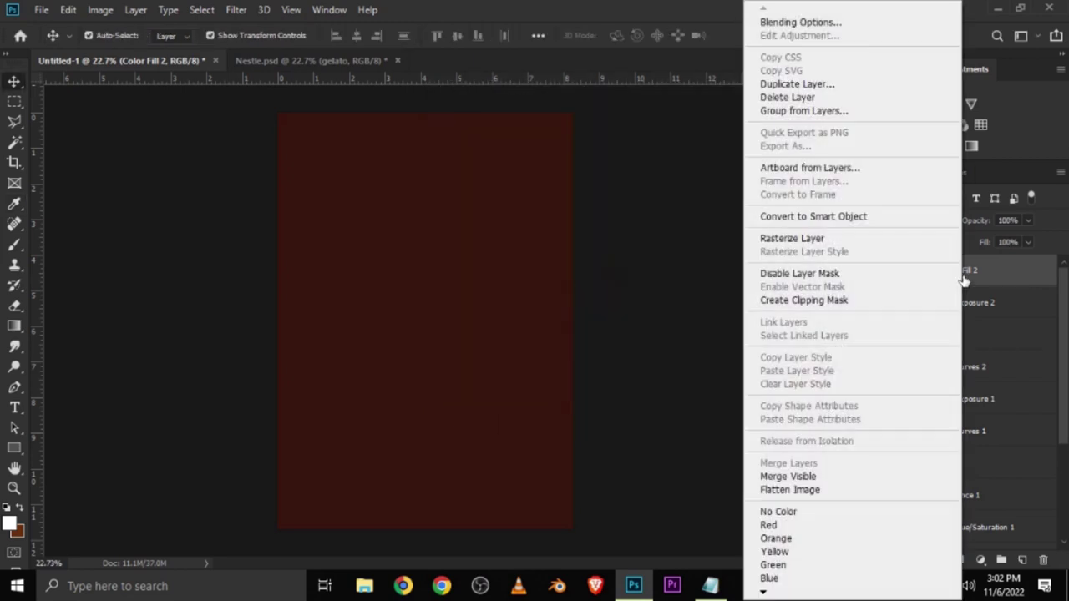
click(788, 299)
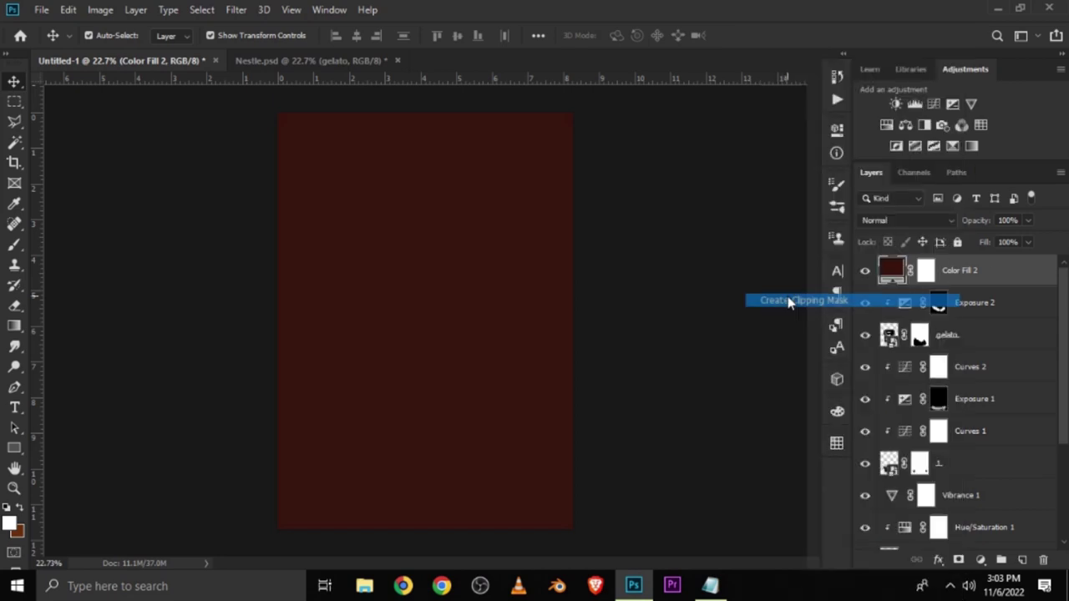
click(863, 271)
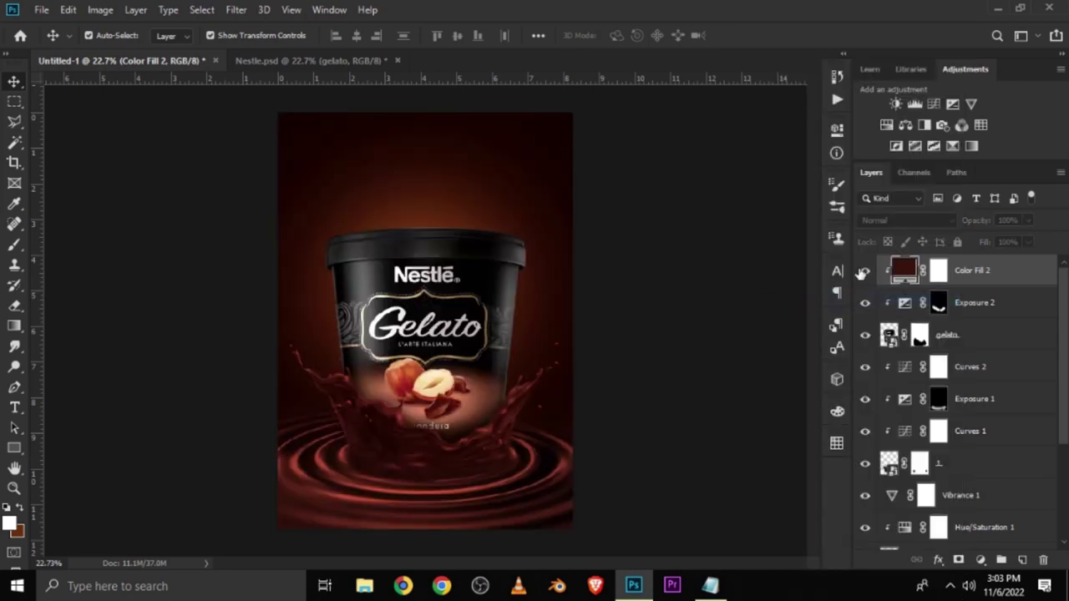
Set Color Fill 2 to Multiply and invert its mask to black.
click(888, 224)
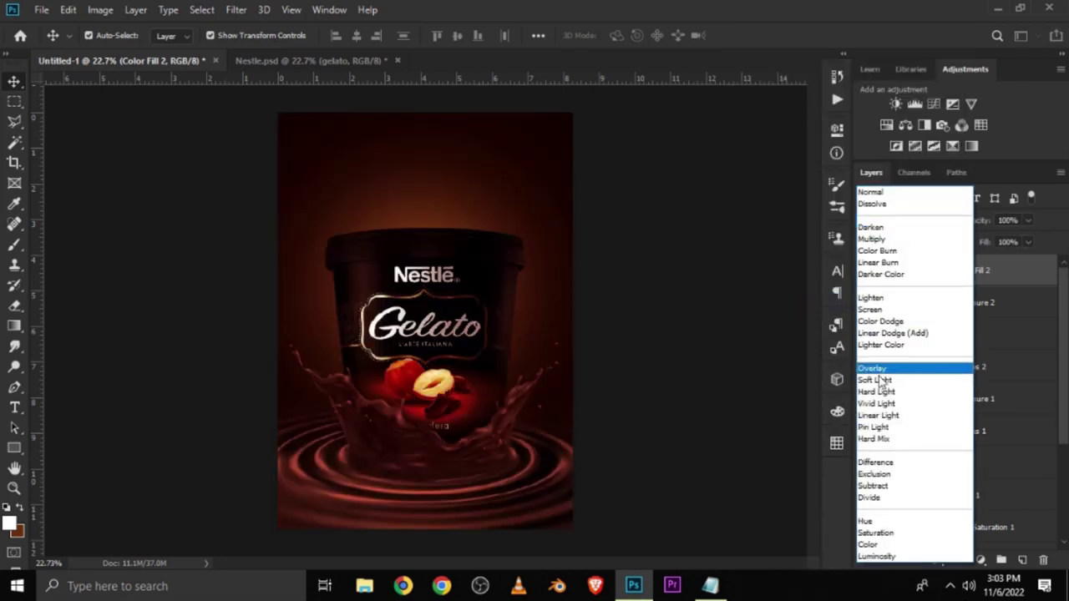
click(872, 242)
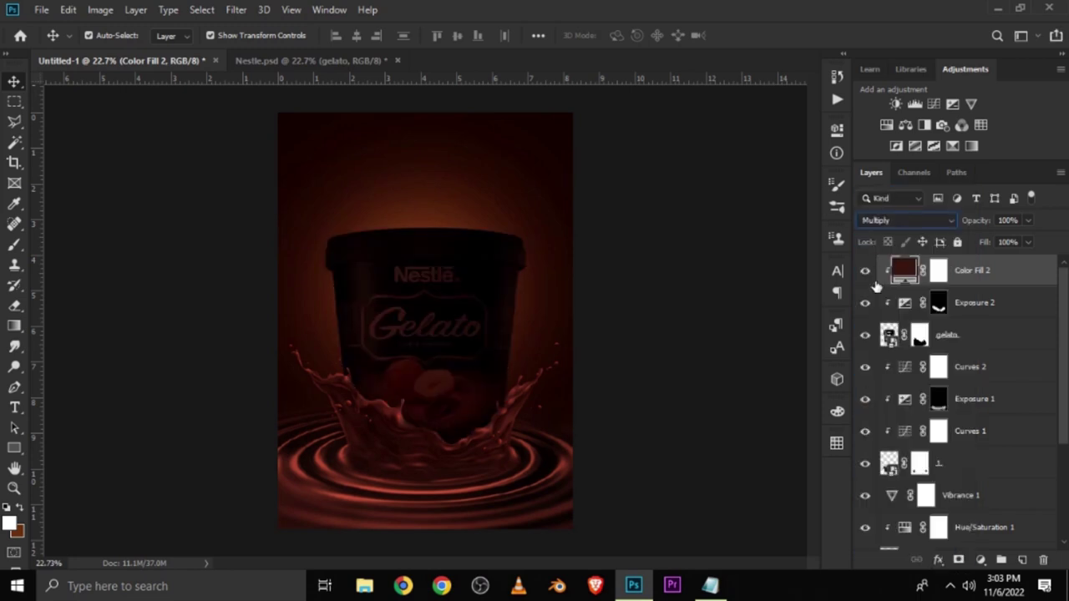
click(865, 272)
click(936, 270)
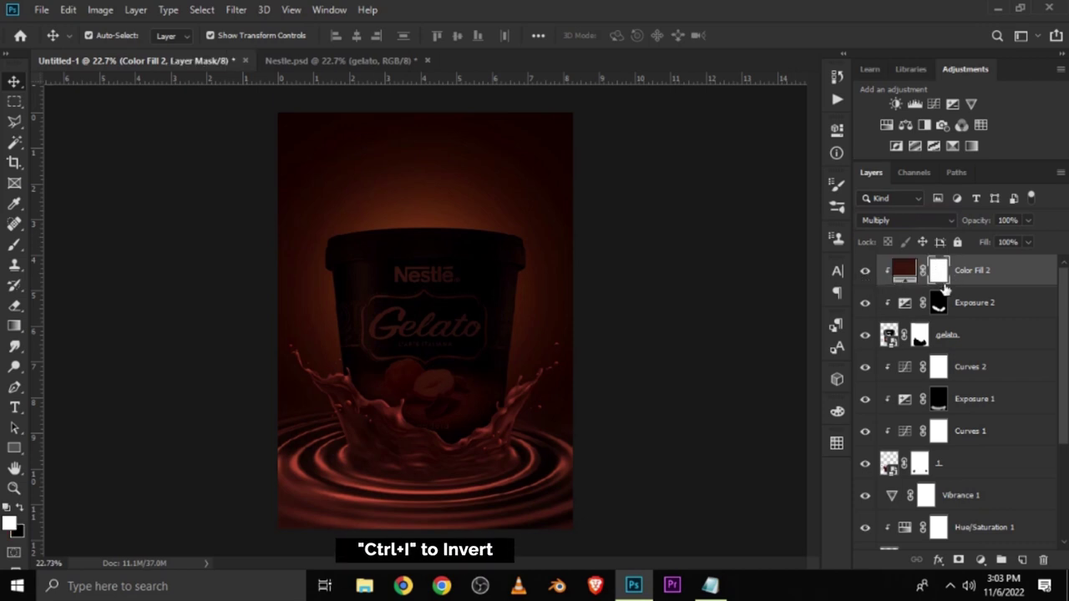
key(ctrl+i)
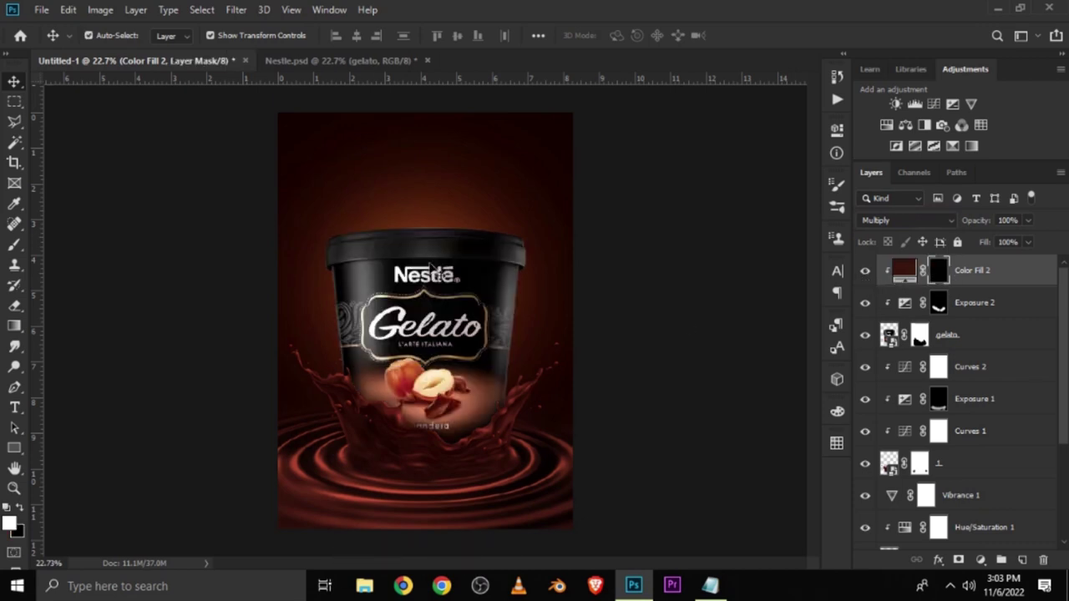
Brush the reddish-brown tint onto the splash around the tub's base at size 400, then deselect.
click(14, 244)
click(67, 249)
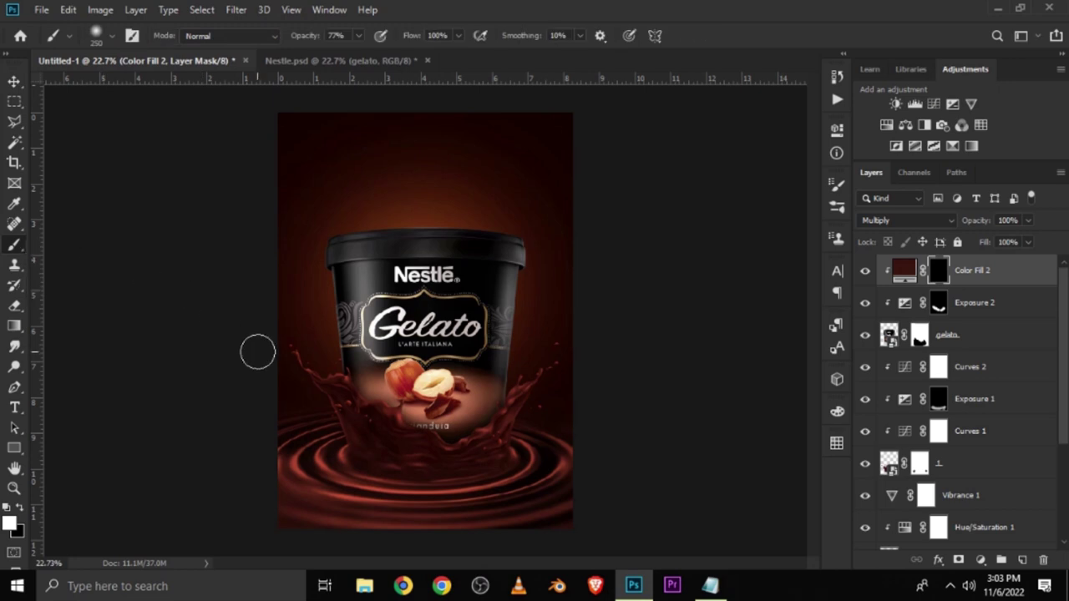
key(bracketright)
key(bracketright)
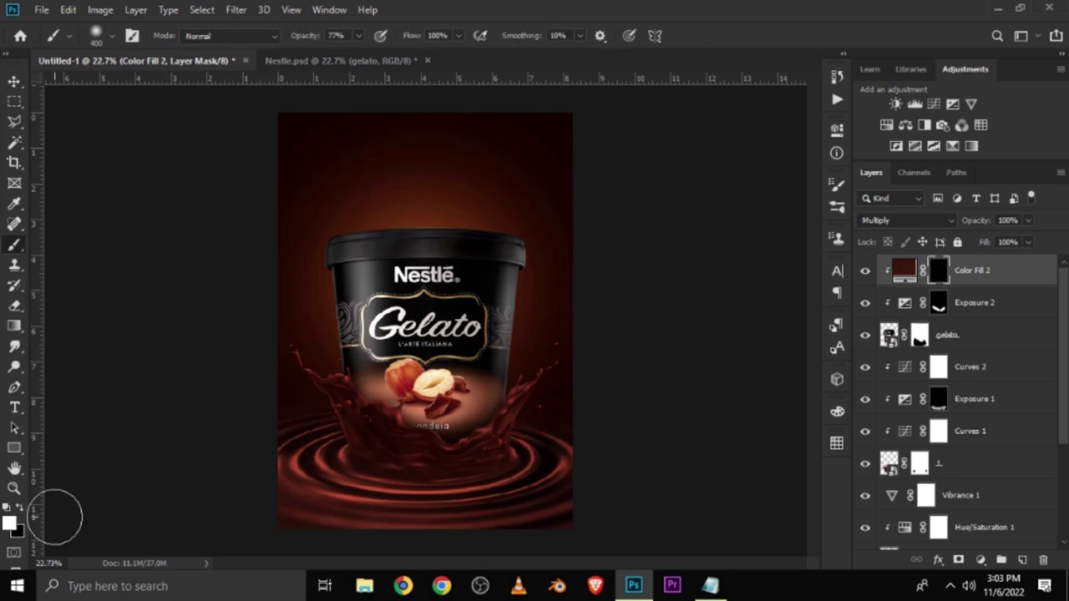
click(9, 524)
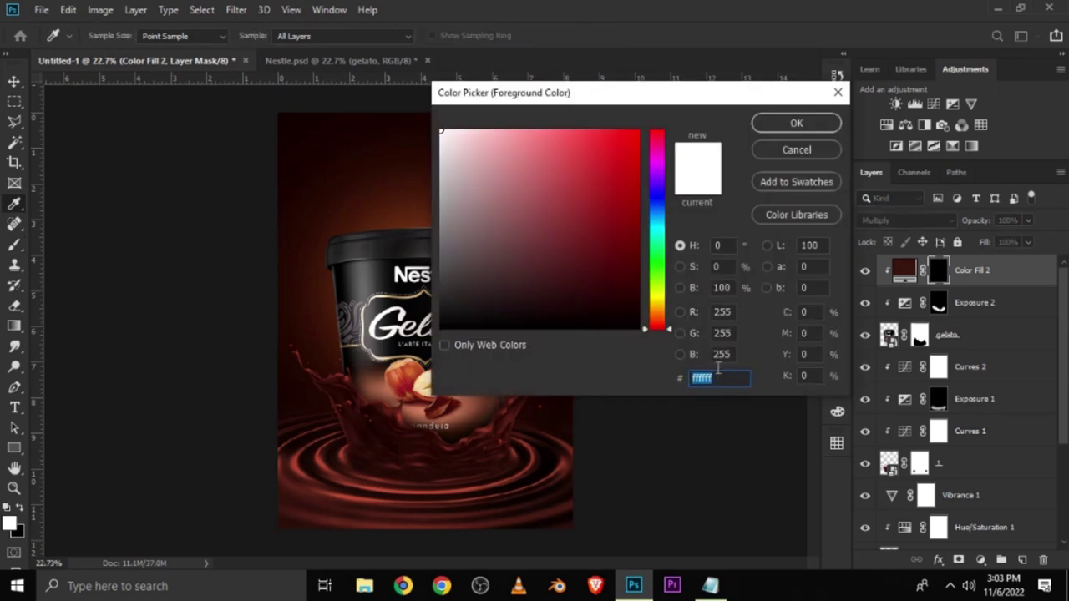
click(796, 123)
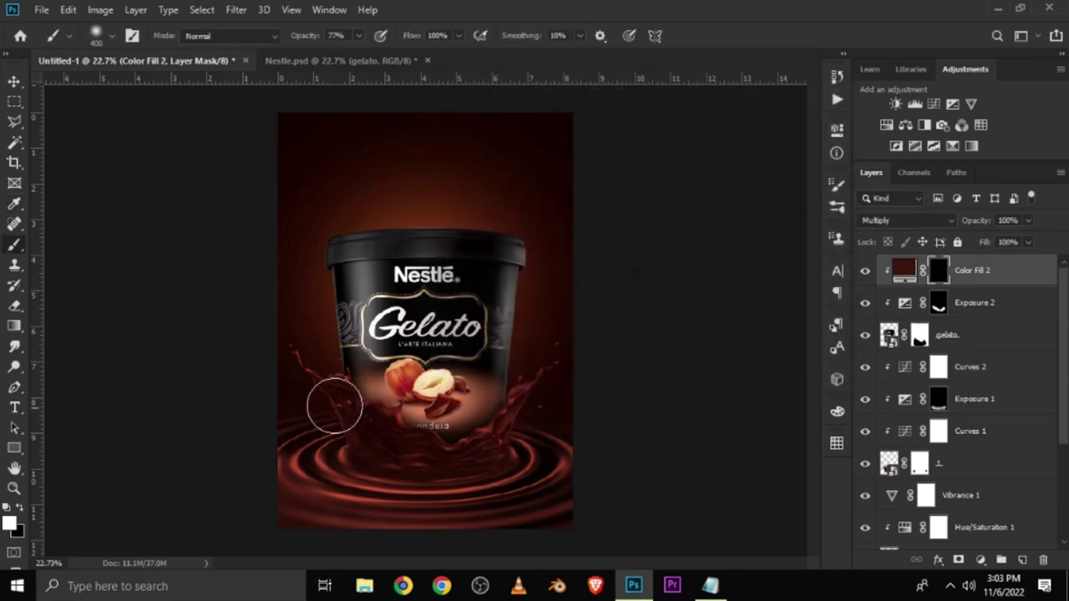
mouse_move(331, 413)
mouse_down()
mouse_move(477, 467)
mouse_move(529, 429)
mouse_move(453, 448)
mouse_move(432, 468)
mouse_move(393, 460)
mouse_move(402, 450)
mouse_move(360, 458)
mouse_move(324, 403)
mouse_up()
click(864, 271)
click(12, 81)
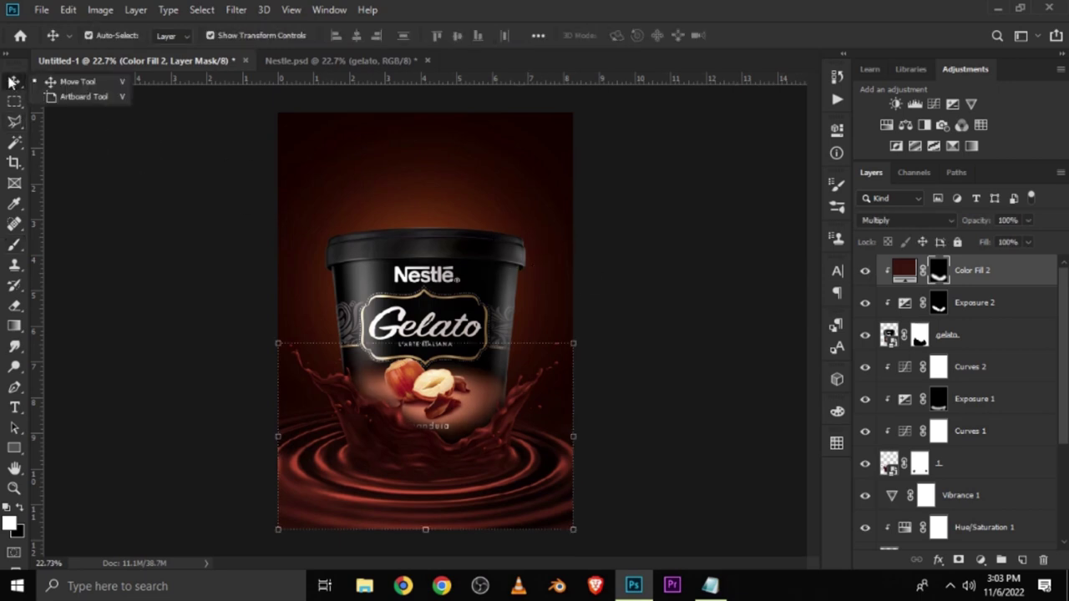
click(198, 223)
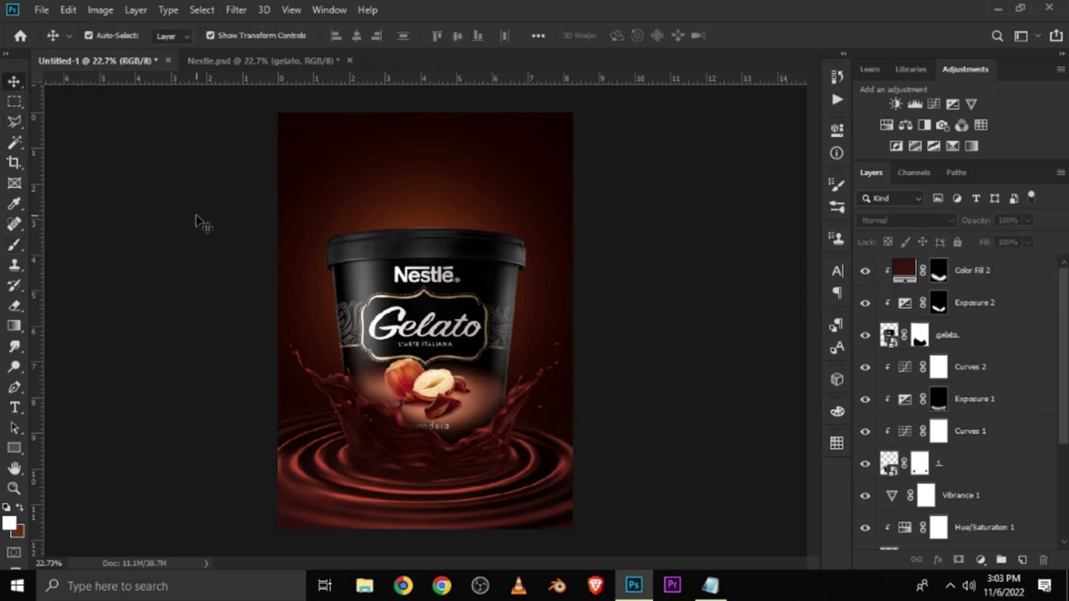
Add a Solid Color fill of #6b2d0d over the gelato tub layer.
key(ctrl+plus)
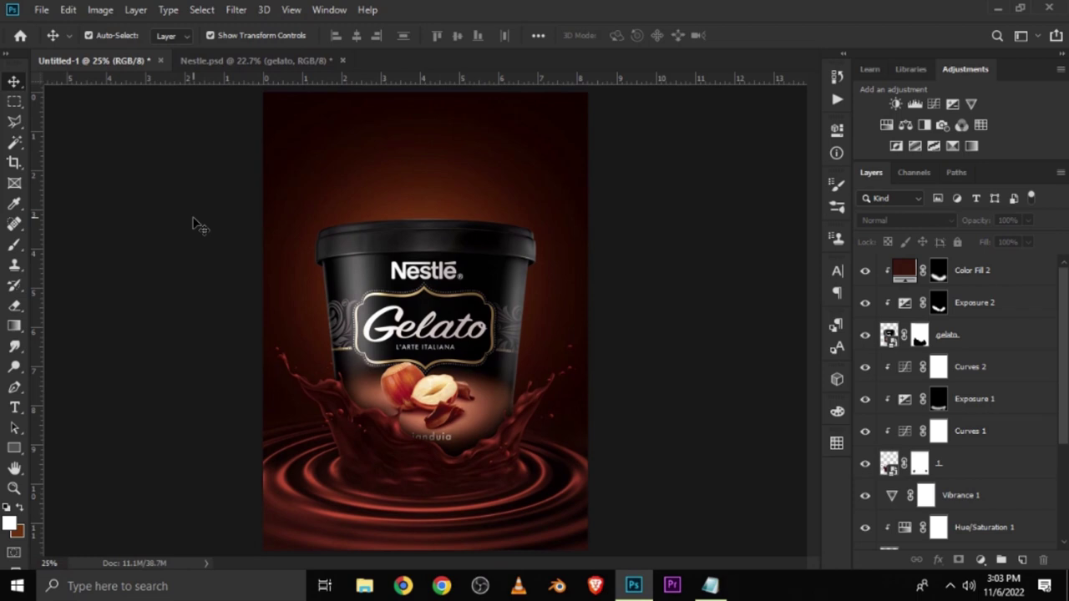
click(368, 276)
click(860, 335)
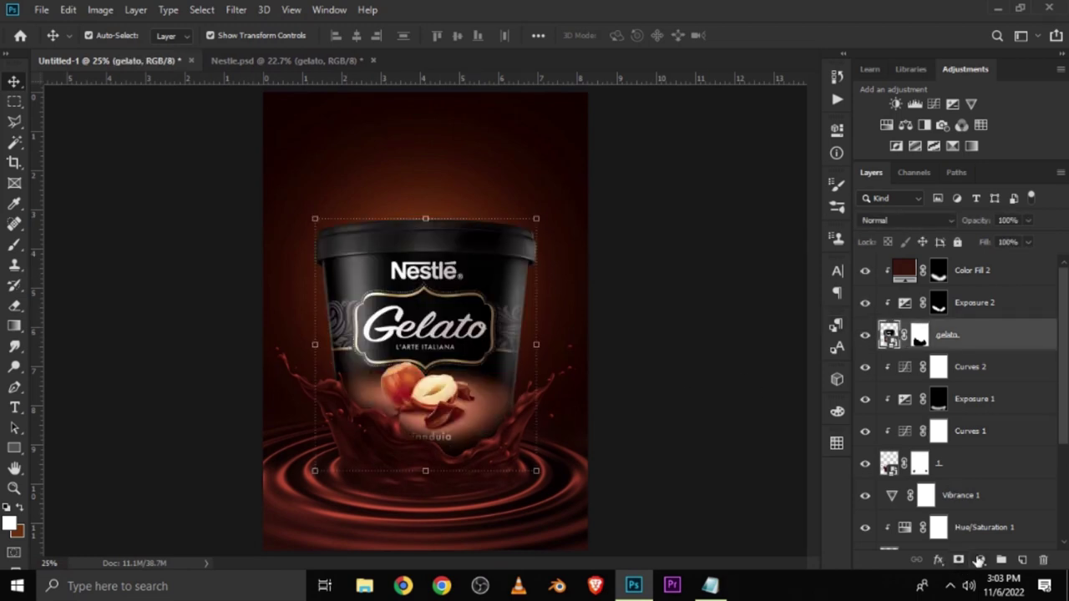
click(979, 559)
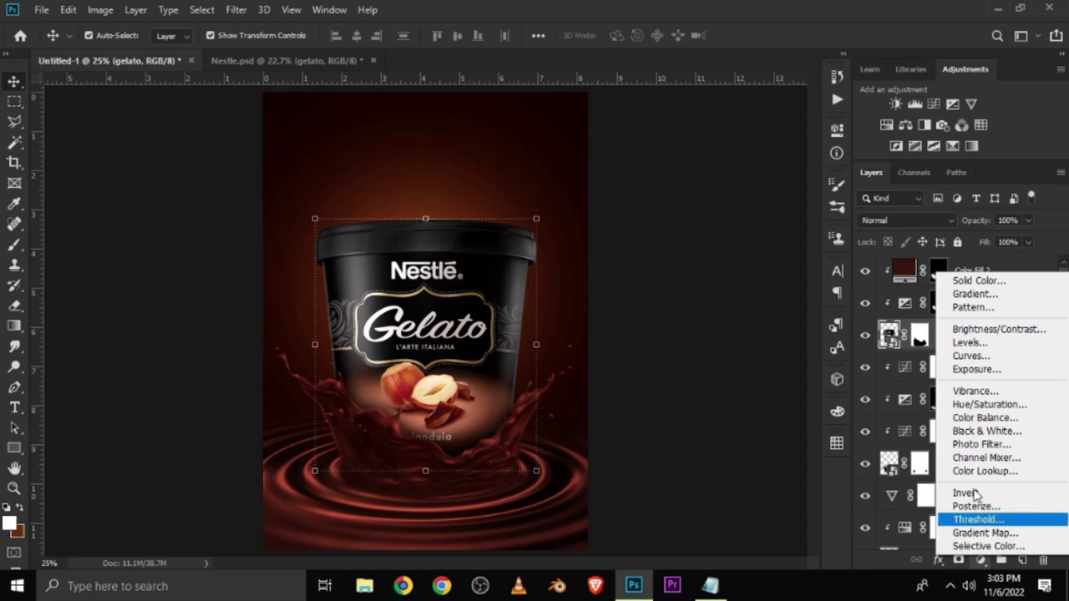
click(961, 278)
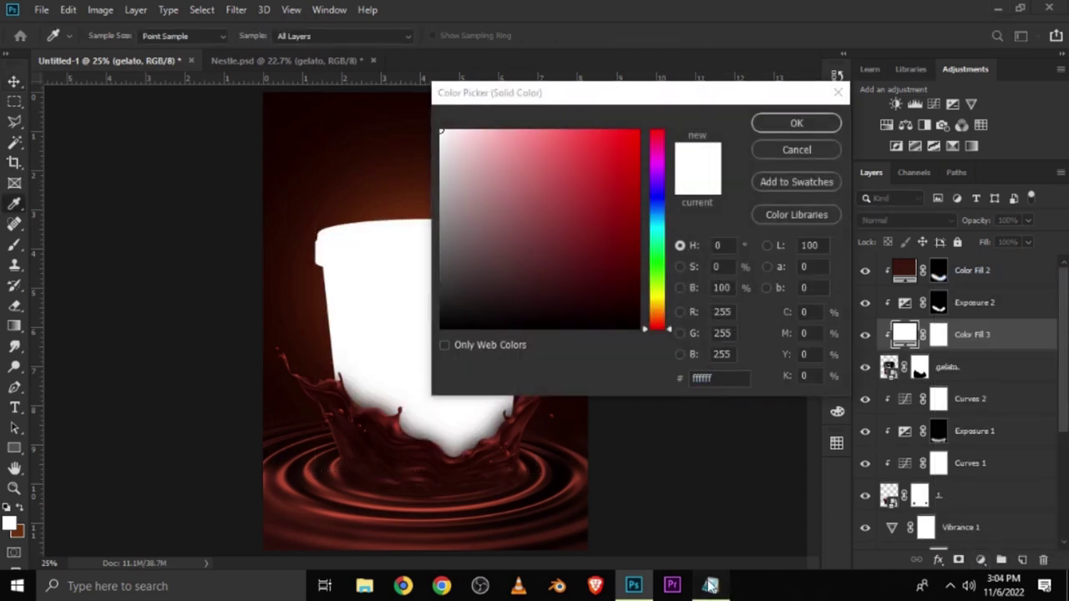
click(710, 586)
double_click(91, 183)
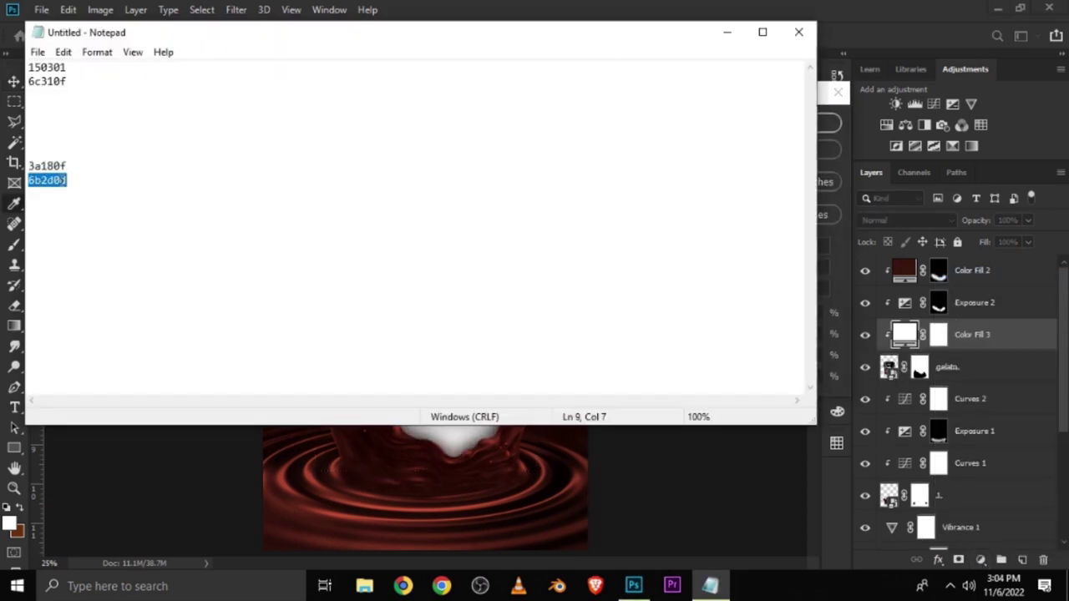
right_click(60, 182)
click(99, 231)
click(446, 19)
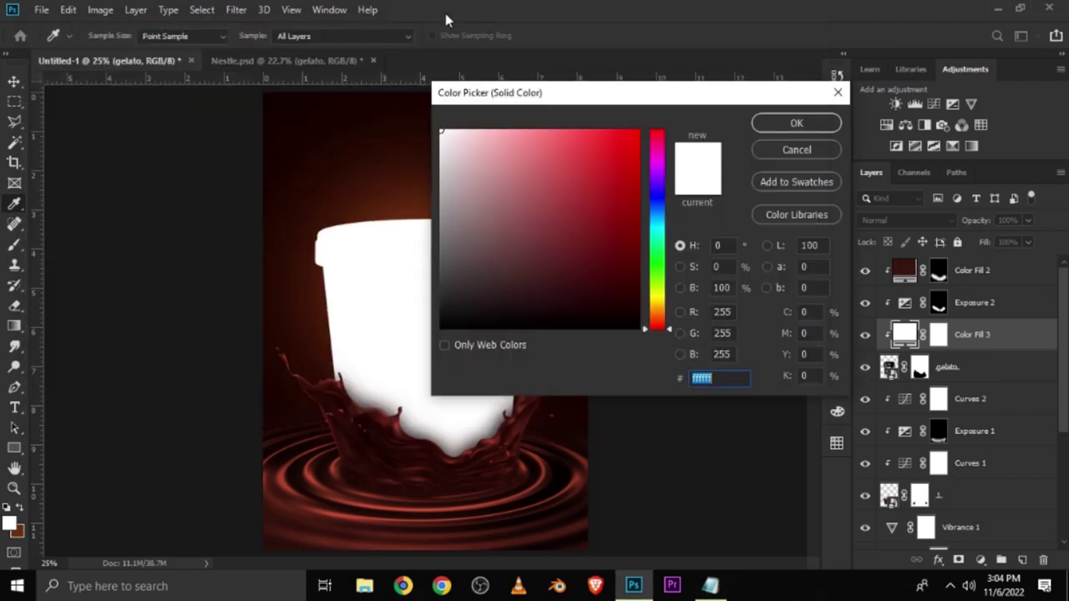
right_click(702, 378)
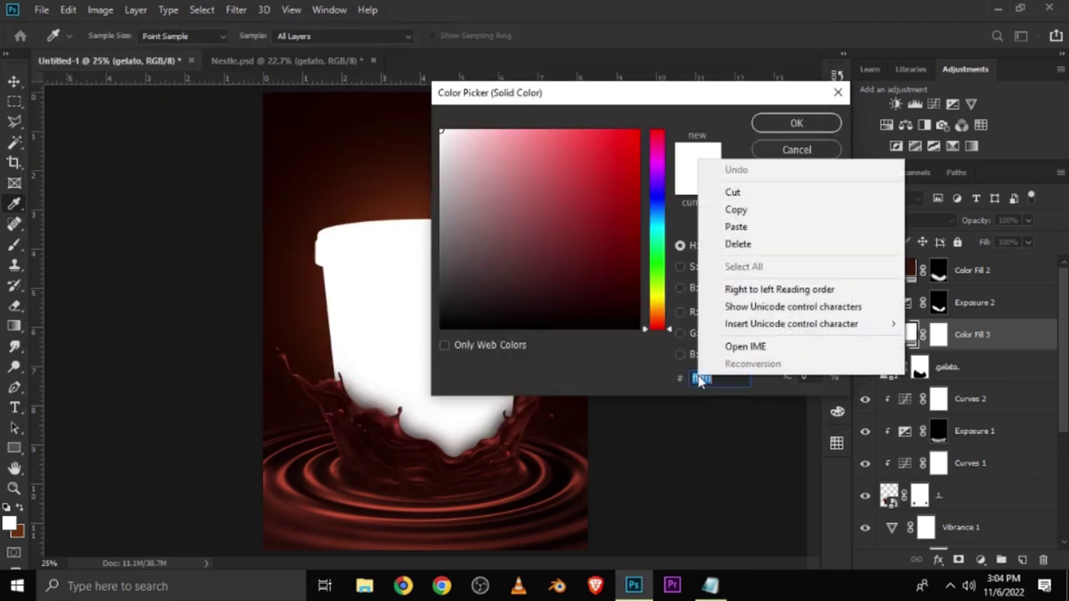
click(715, 226)
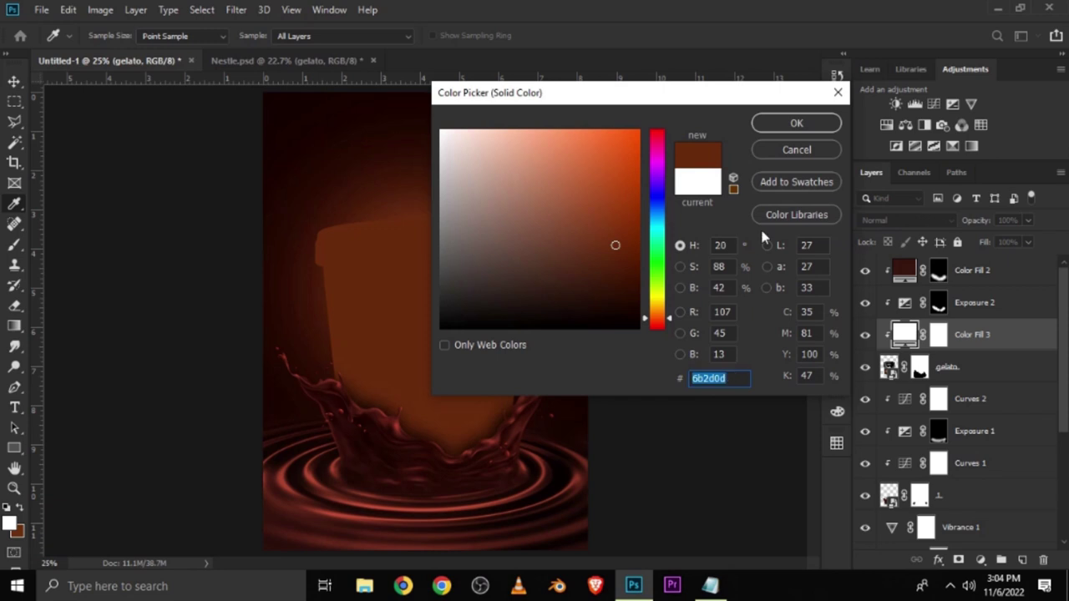
click(785, 123)
click(865, 335)
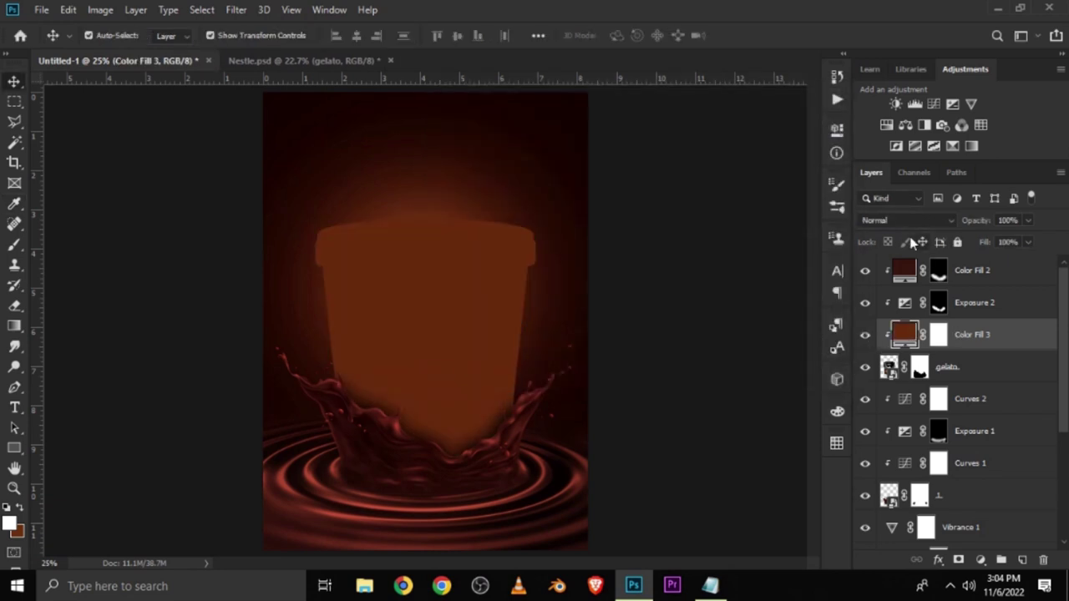
Set the brown fill to Linear Dodge (Add) and invert its mask to hide it.
click(908, 221)
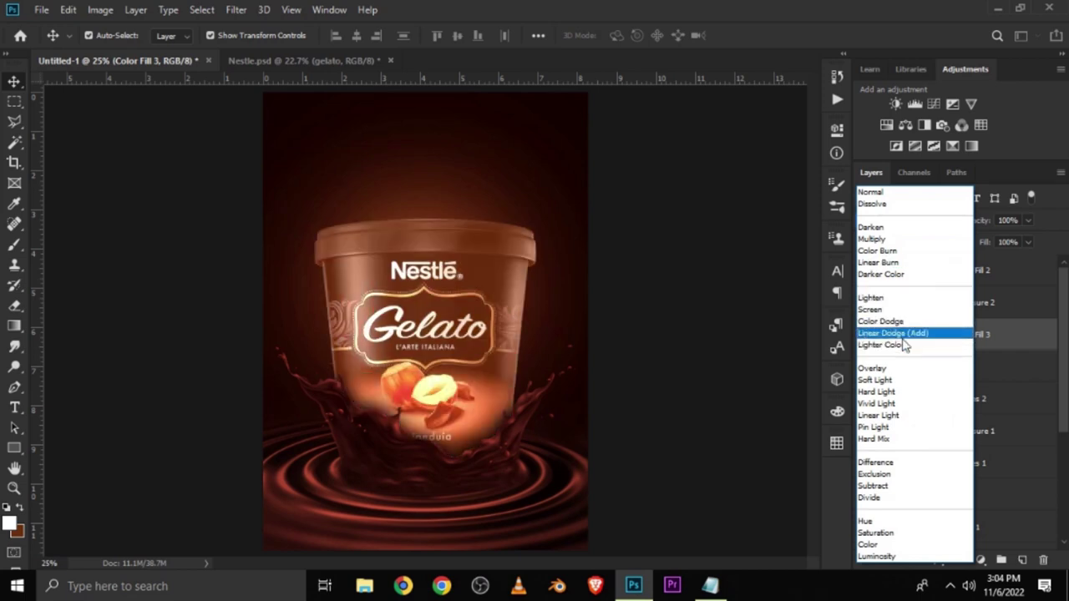
click(902, 336)
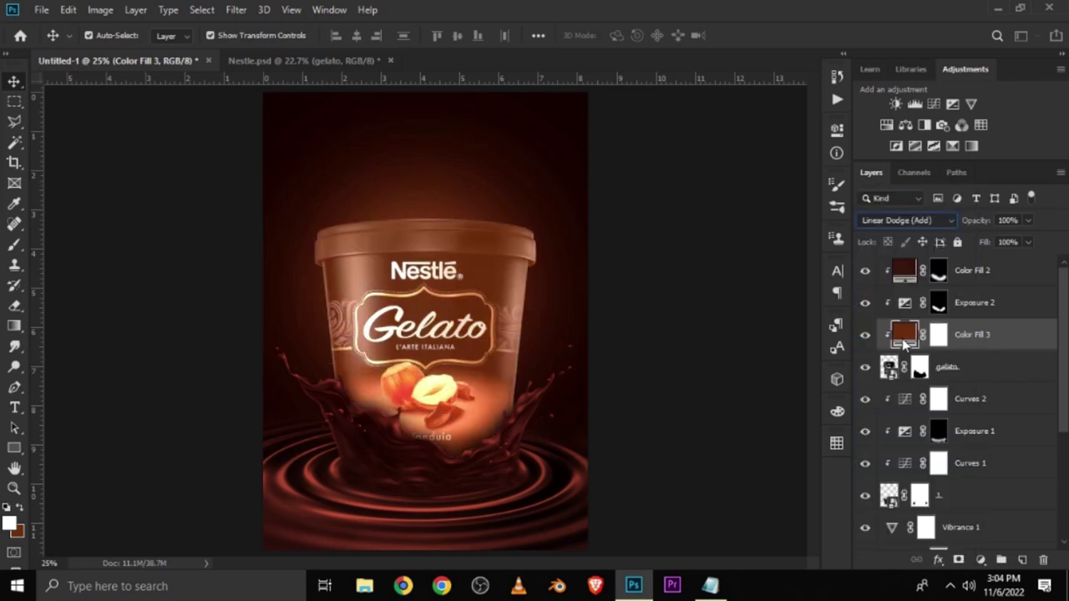
click(860, 340)
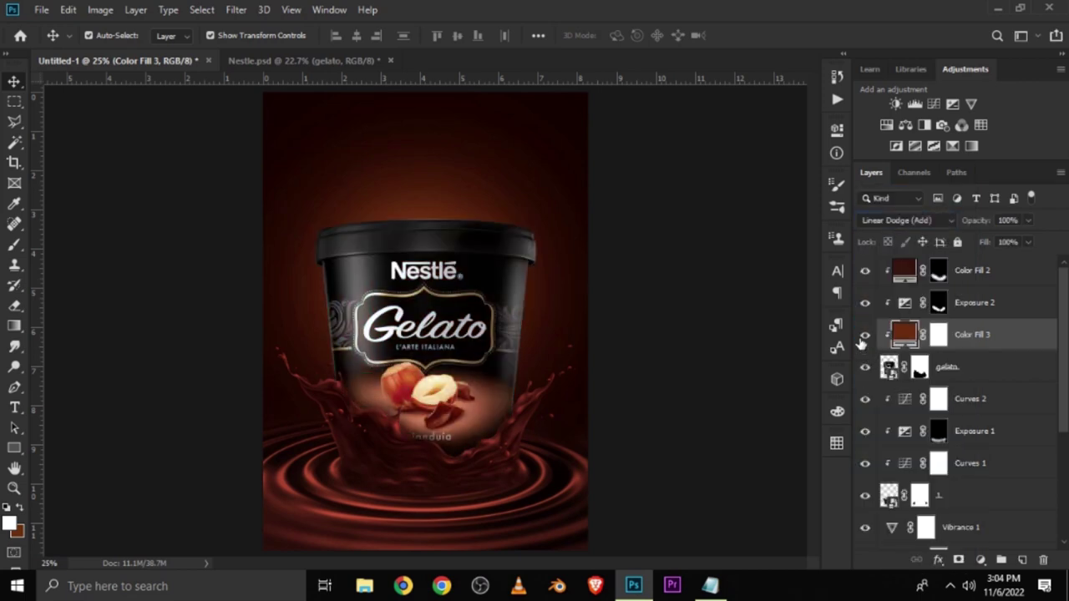
click(937, 336)
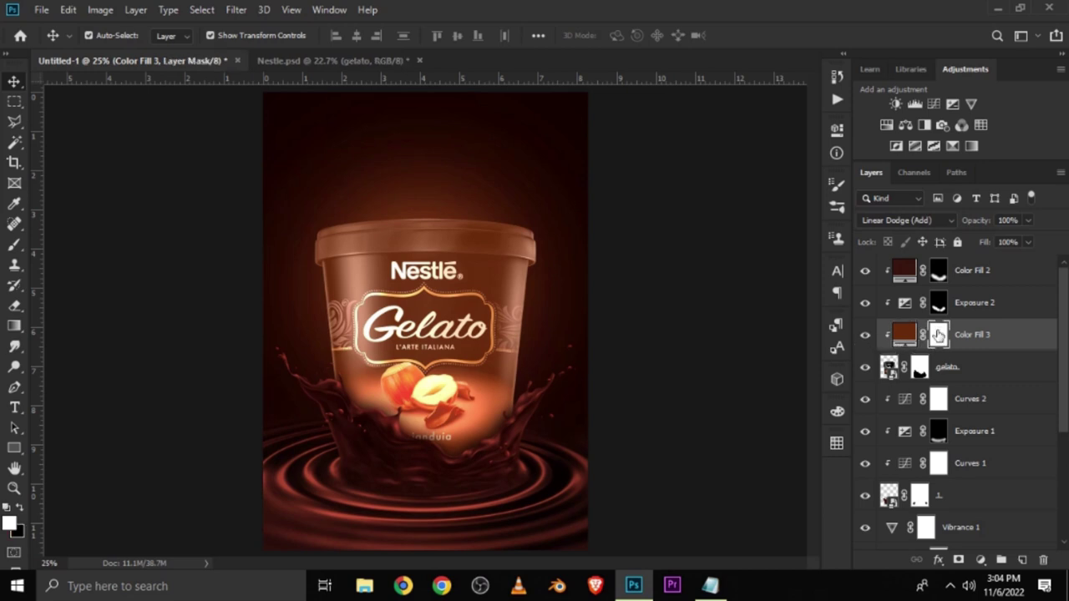
key(ctrl+i)
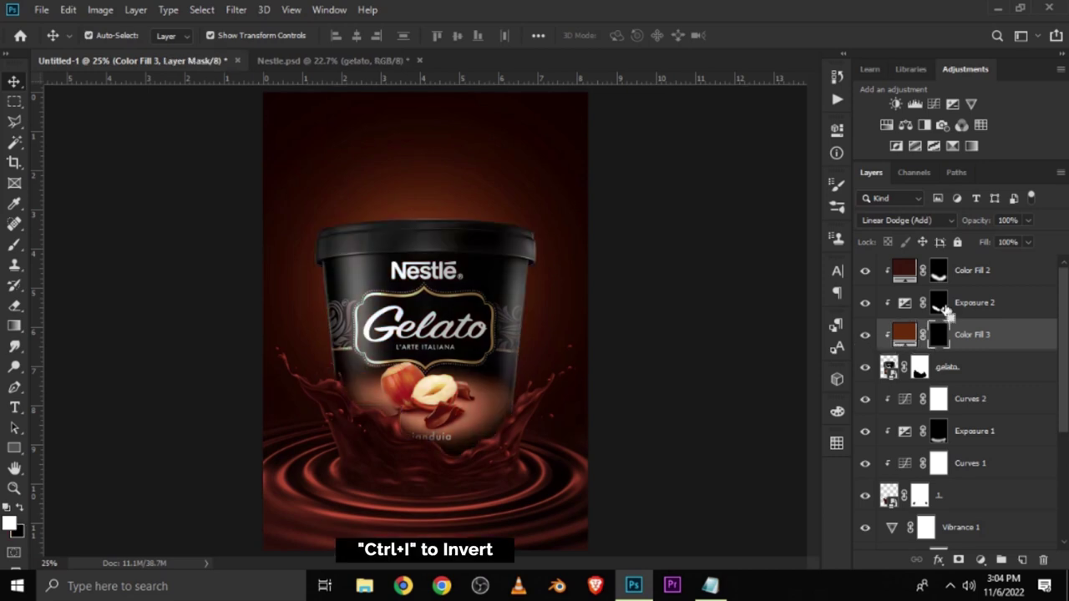
Switch to the Brush tool with white as the painting colour.
click(14, 245)
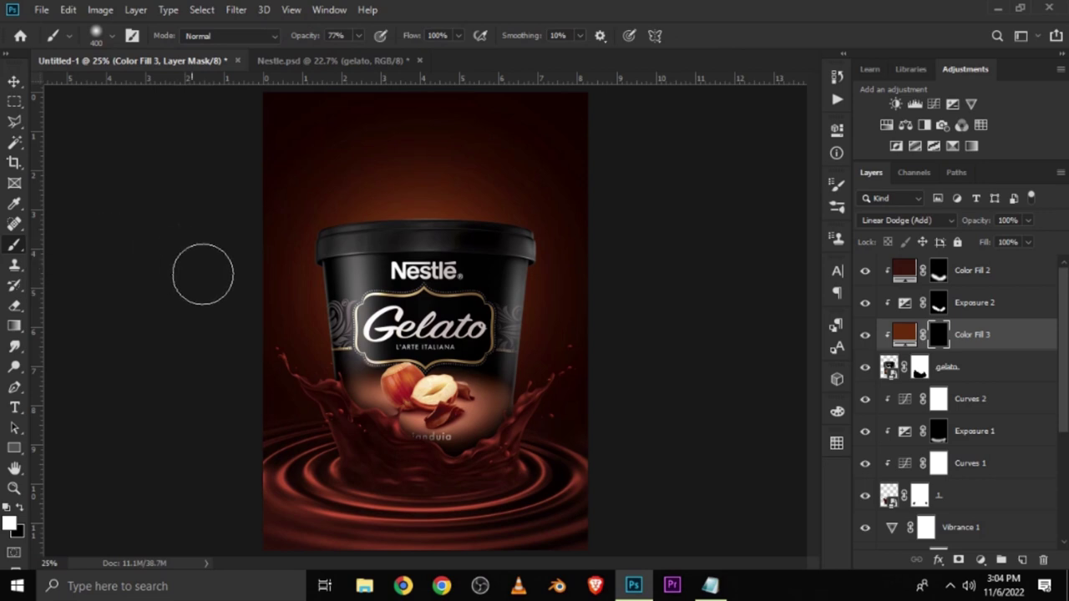
click(9, 524)
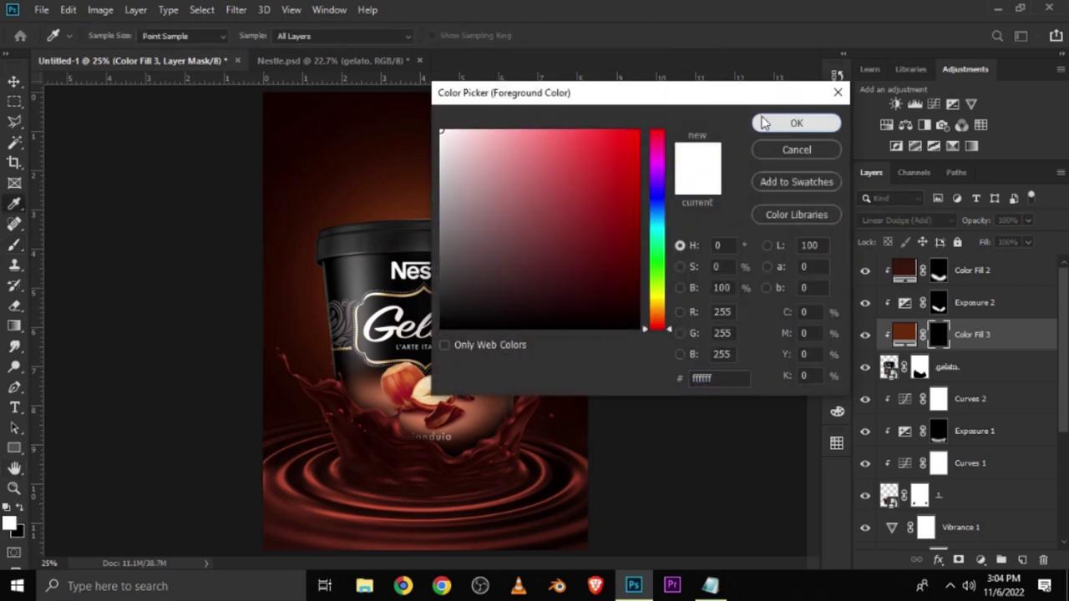
click(797, 123)
scroll(306, 366, up, 1)
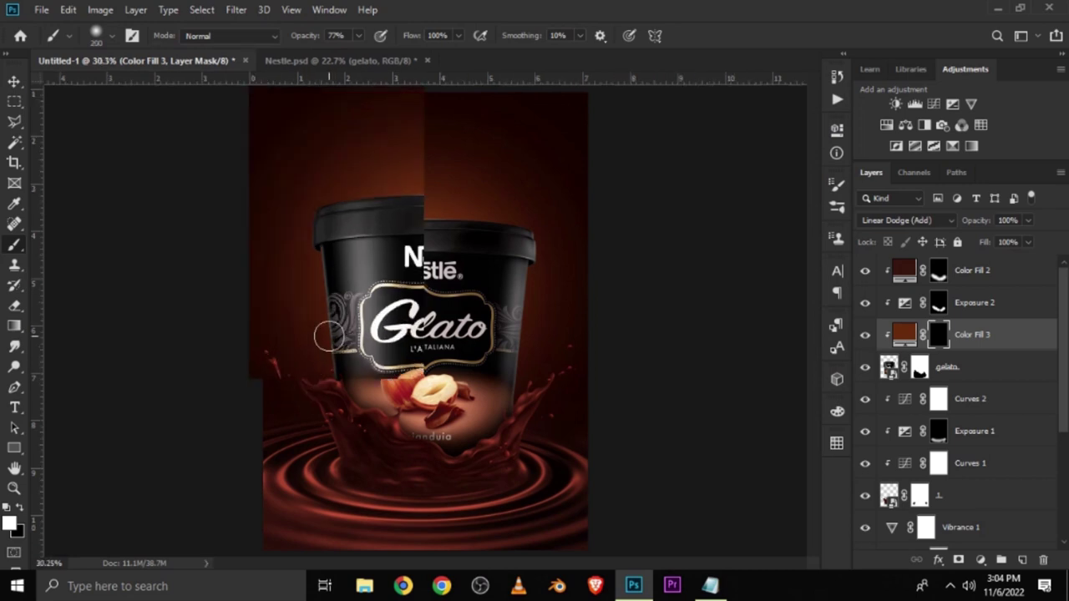
scroll(300, 334, up, 2)
scroll(298, 310, up, 2)
scroll(304, 284, up, 1)
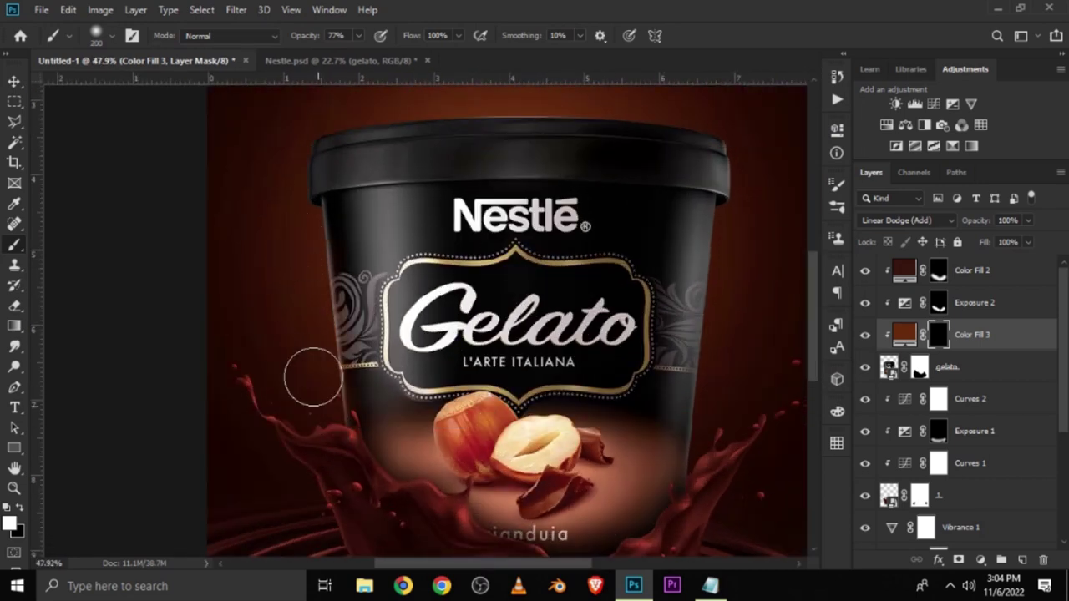
Paint the warm brown glow along the tub's left and right edges in the mask.
drag(296, 264, 296, 243)
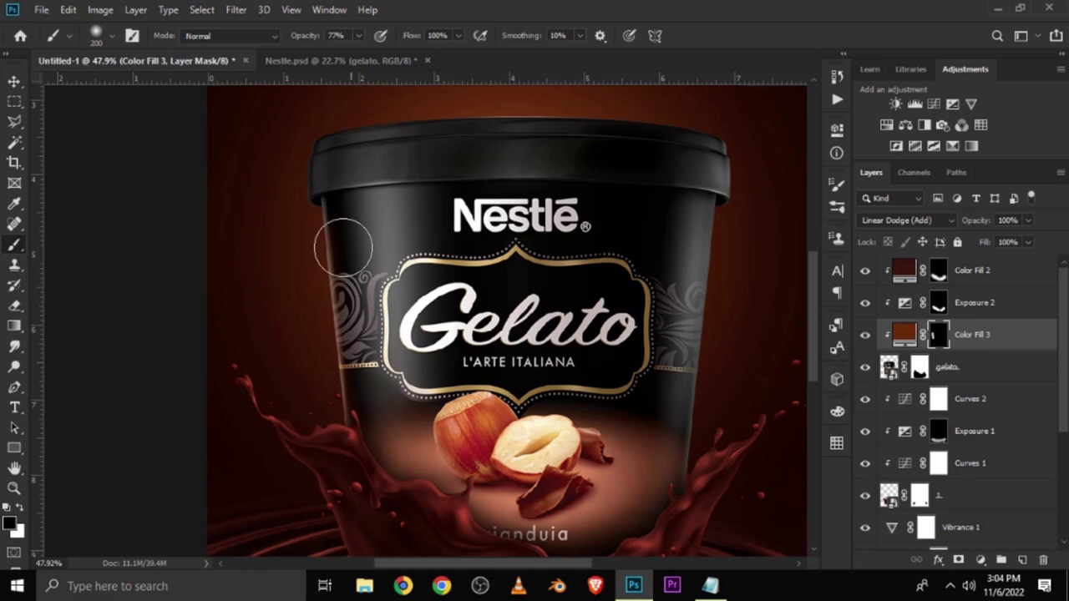
scroll(341, 251, down, 1)
scroll(648, 319, down, 1)
scroll(648, 320, up, 1)
scroll(640, 298, up, 1)
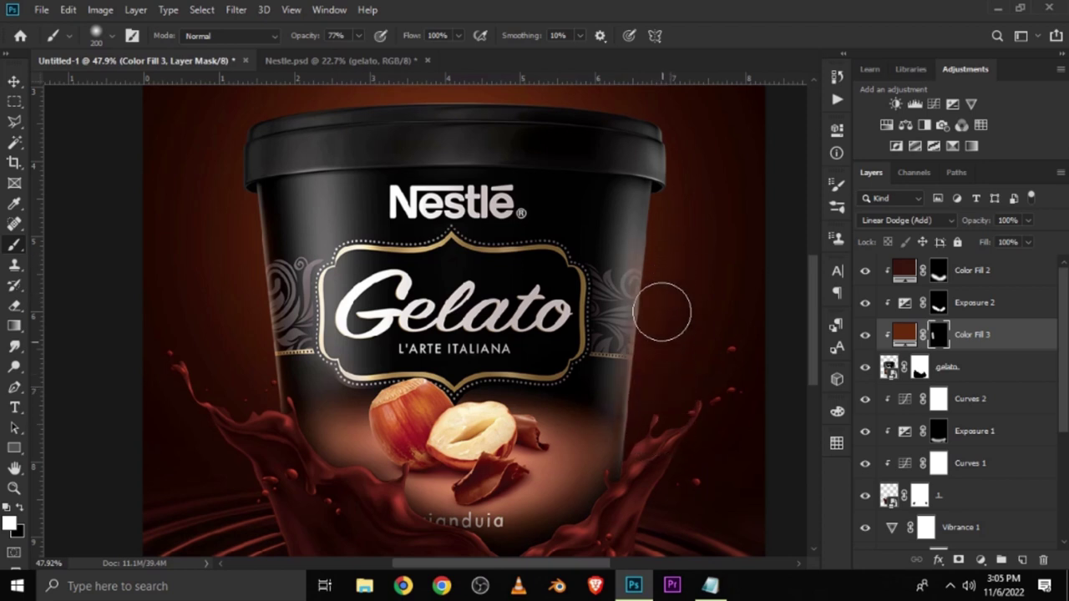
drag(658, 409, 674, 255)
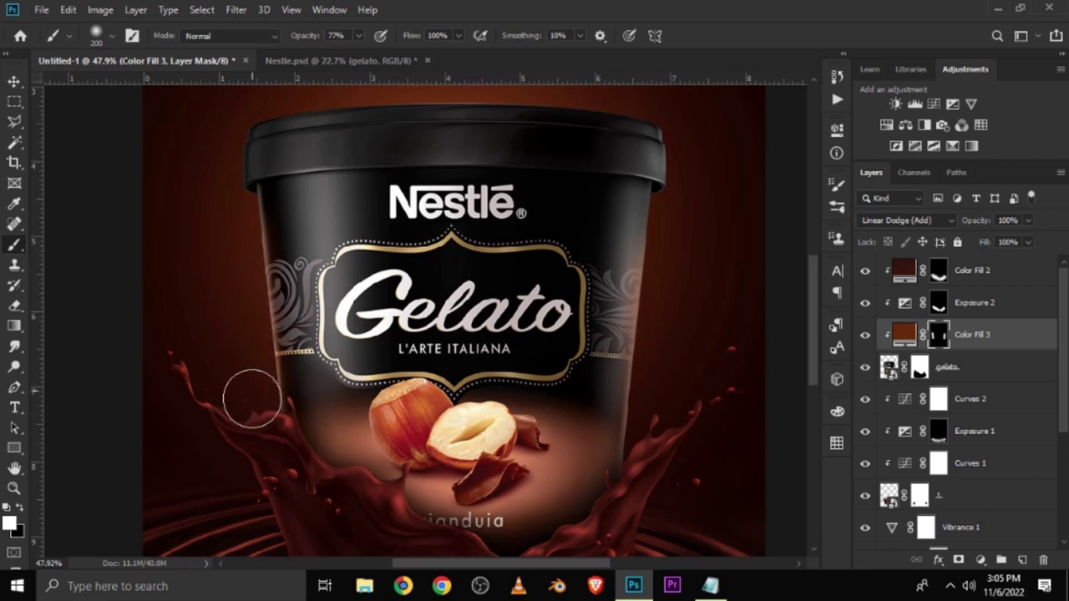
click(864, 334)
click(865, 339)
scroll(713, 296, down, 1)
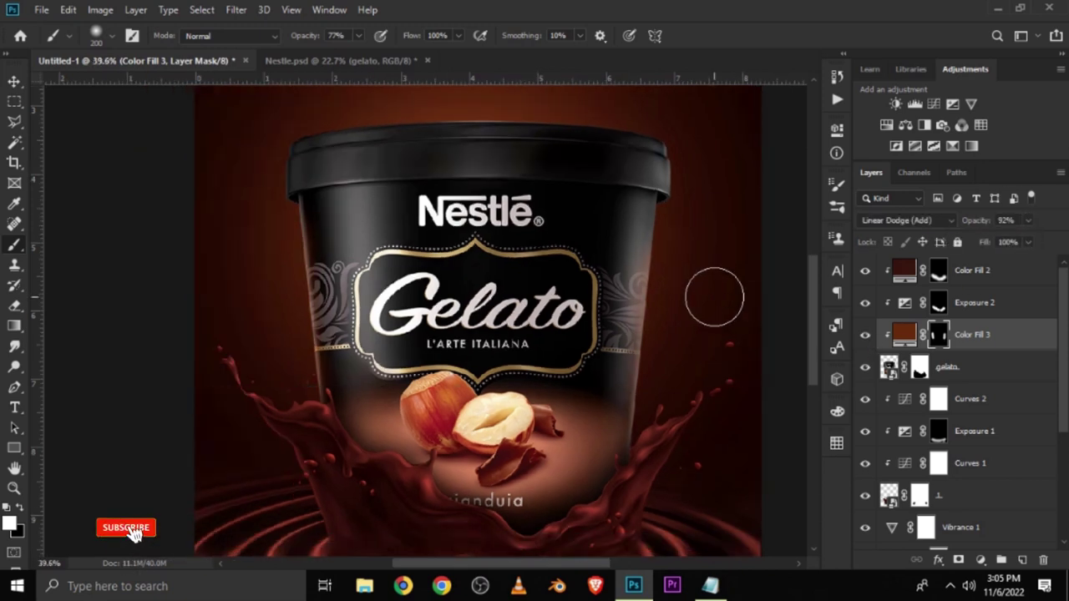
scroll(714, 296, down, 1)
scroll(701, 313, down, 1)
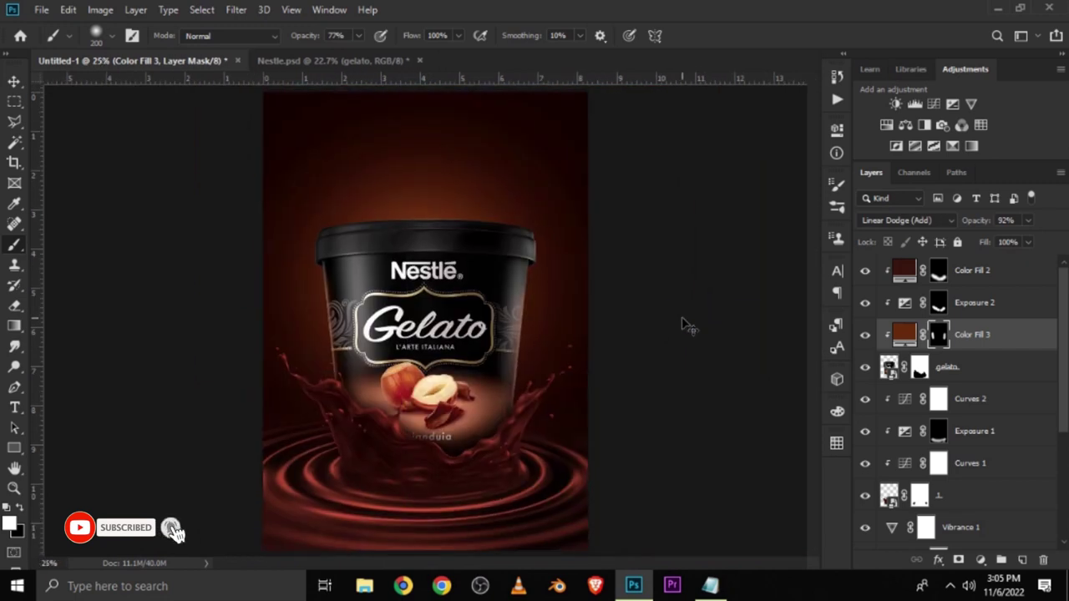
click(13, 82)
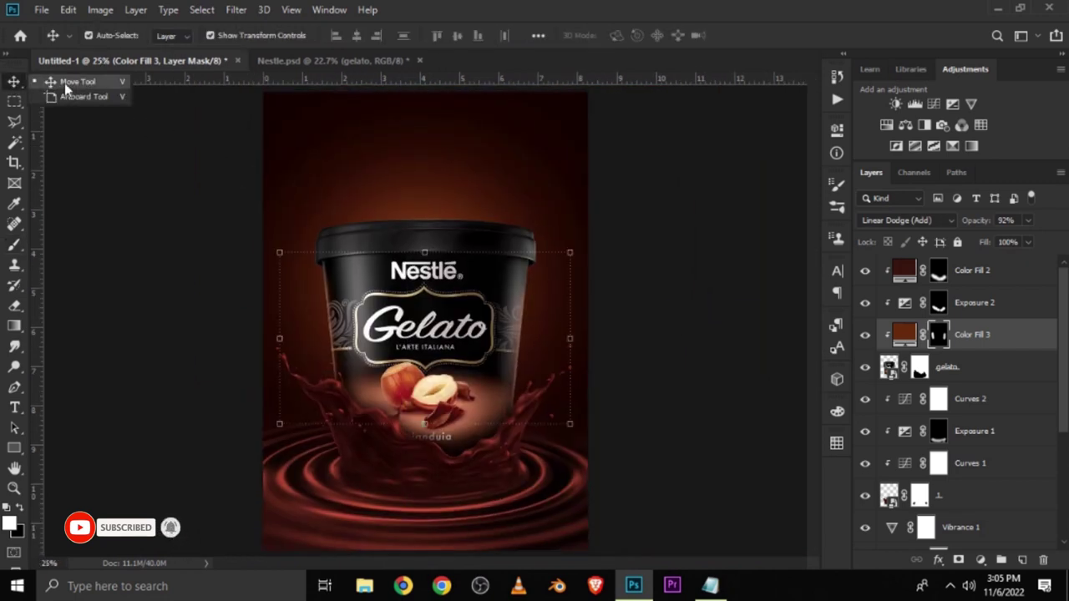
click(179, 280)
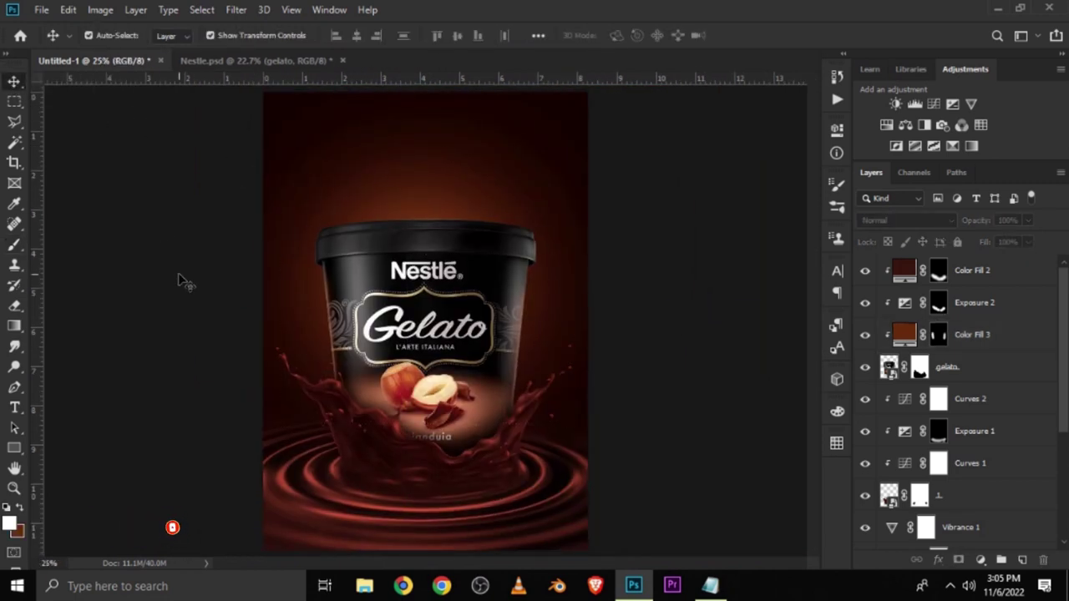
Bring the Nestlé logo from Nestle.psd into the poster and place it at the top.
click(249, 61)
click(413, 336)
click(406, 328)
drag(406, 329, 422, 321)
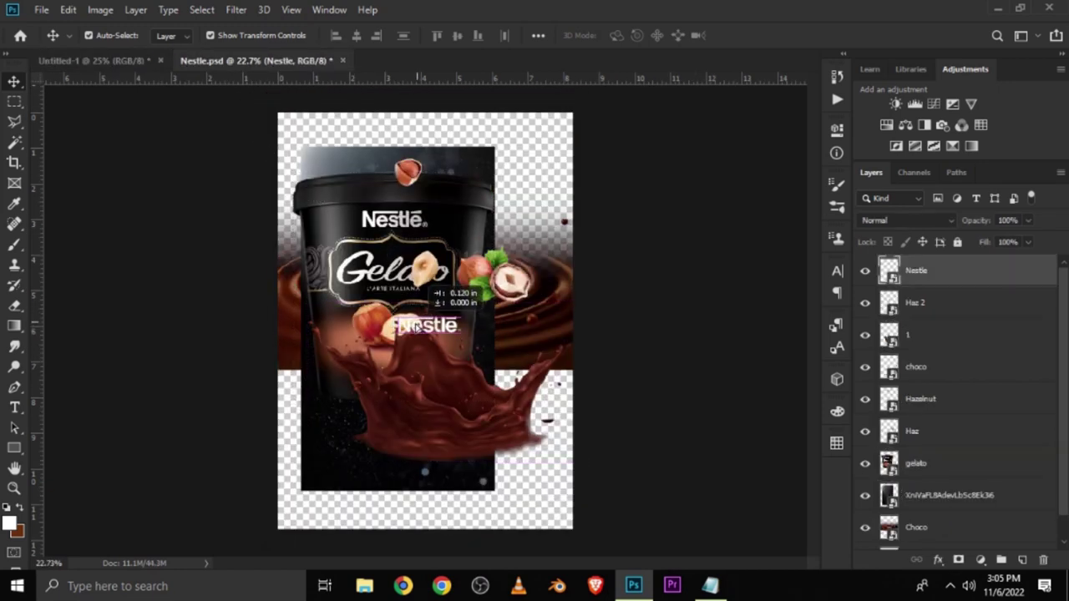
click(84, 60)
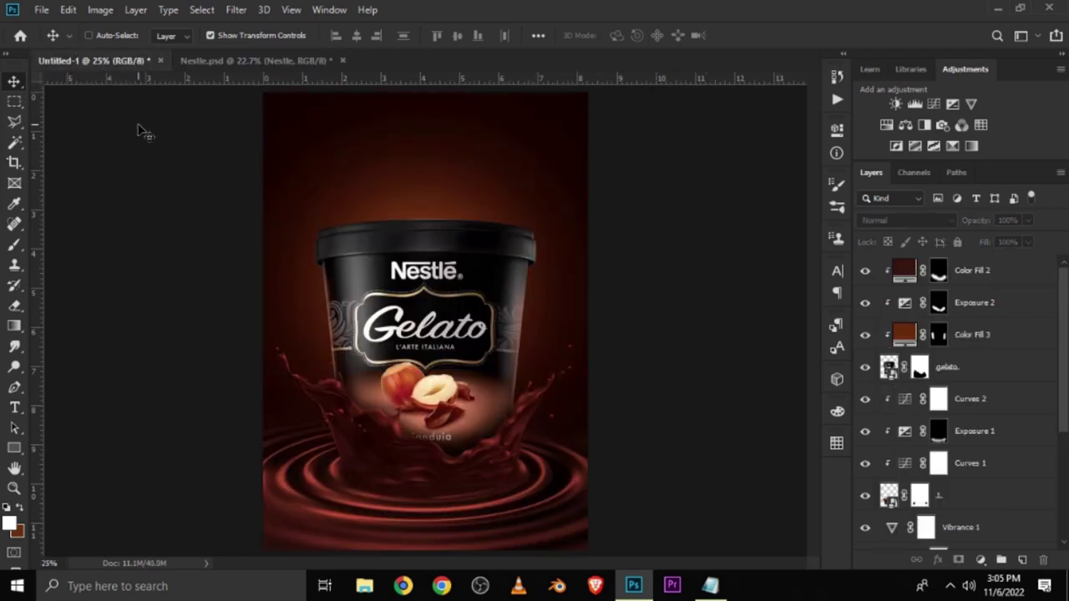
key(ctrl+v)
key(ctrl+t)
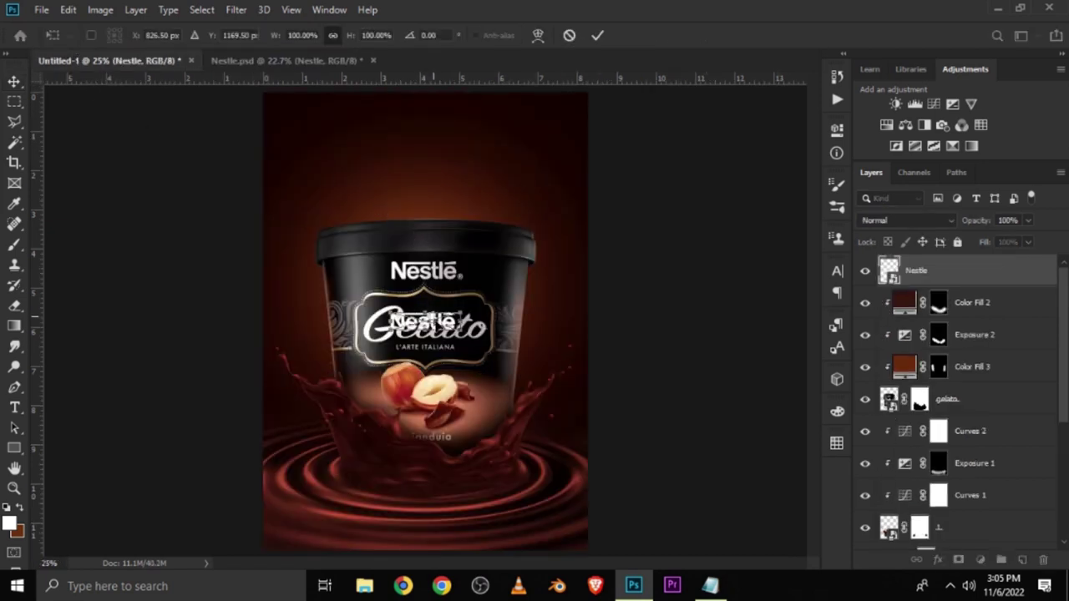
drag(430, 326, 434, 141)
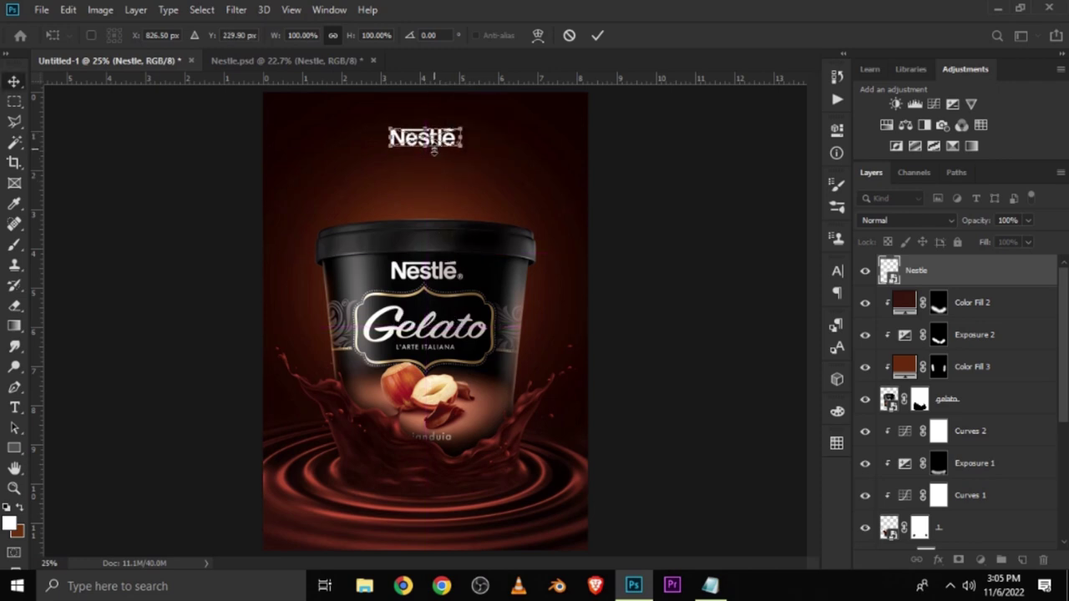
key(Return)
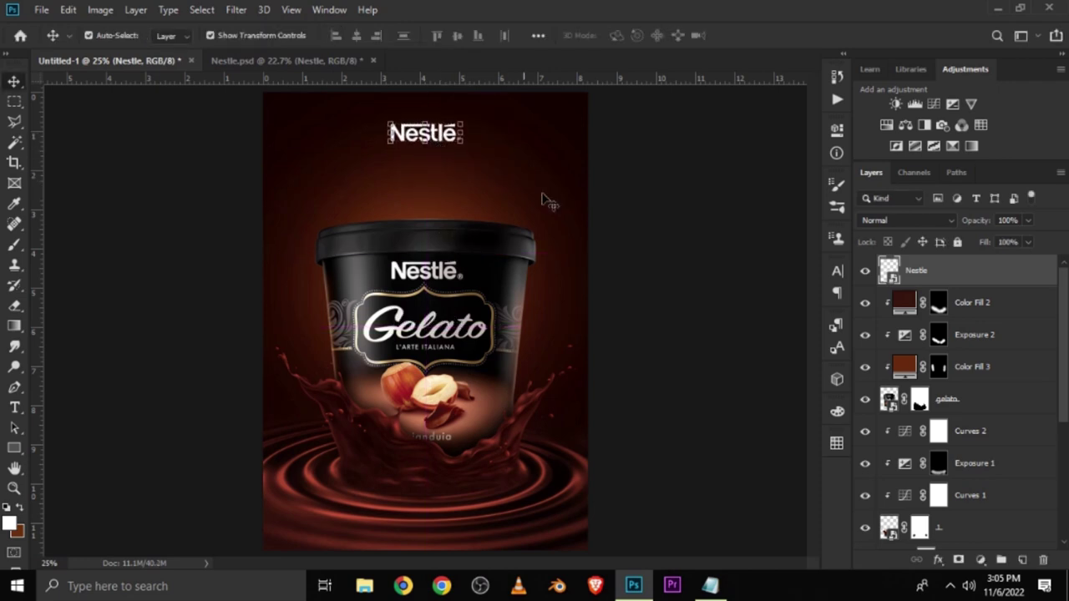
Nudge the top Nestlé logo up a few pixels and deselect it.
click(690, 244)
click(425, 134)
drag(427, 137, 424, 133)
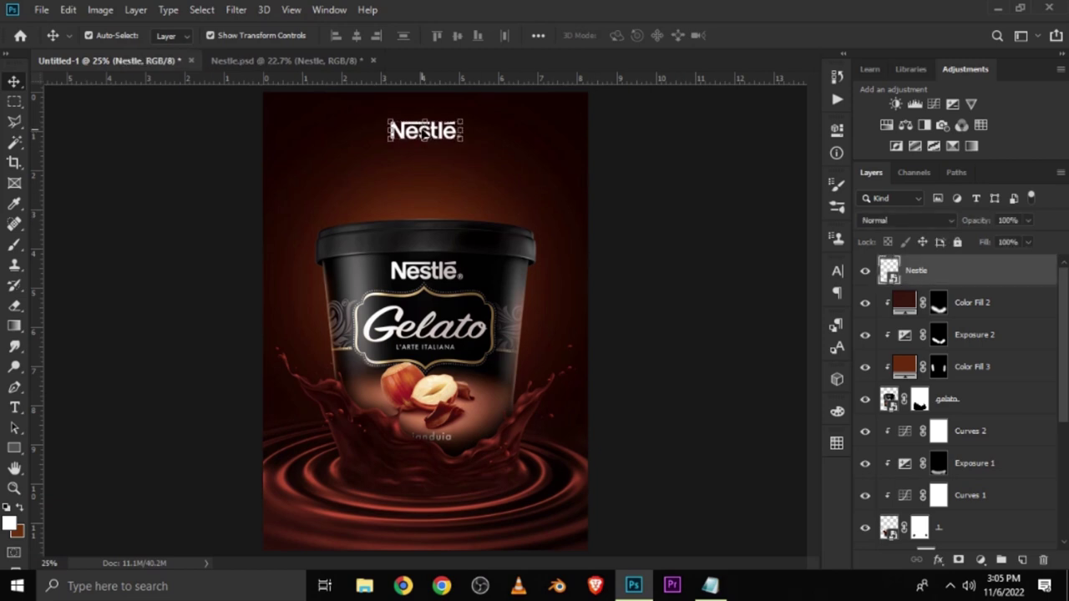
click(669, 263)
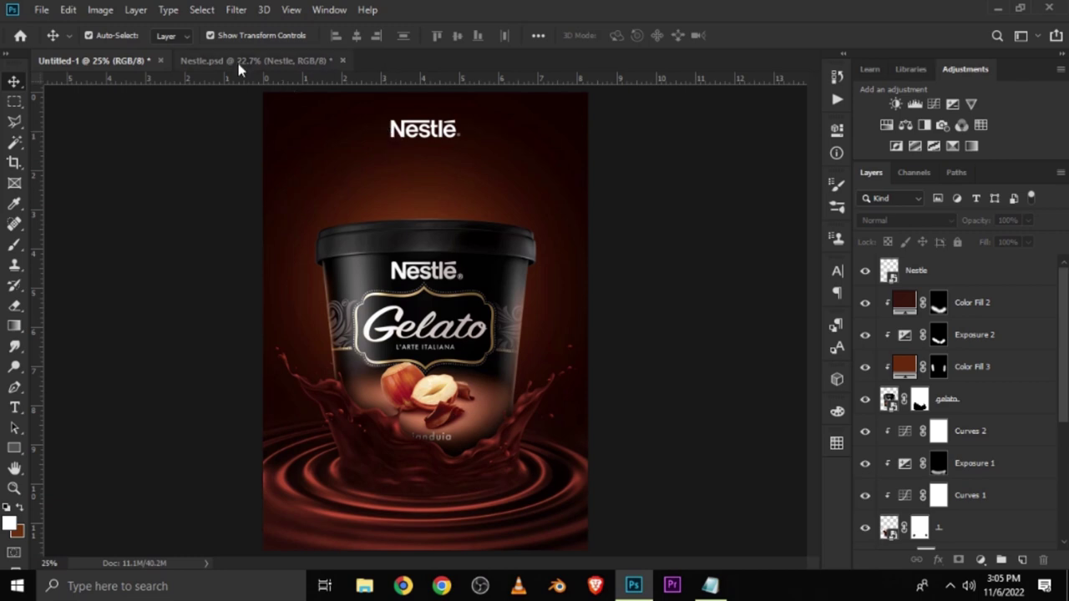
Bring the Haz hazelnut layer from Nestle.psd to the poster's lower left, below the Nestlé logo.
click(242, 61)
click(370, 324)
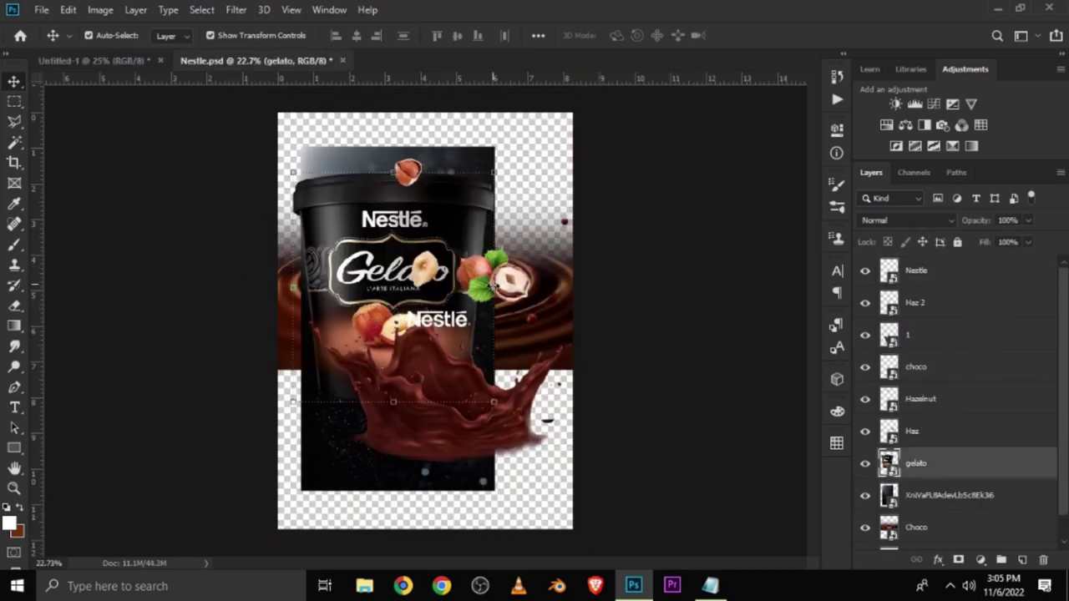
click(599, 266)
click(501, 262)
key(ctrl)
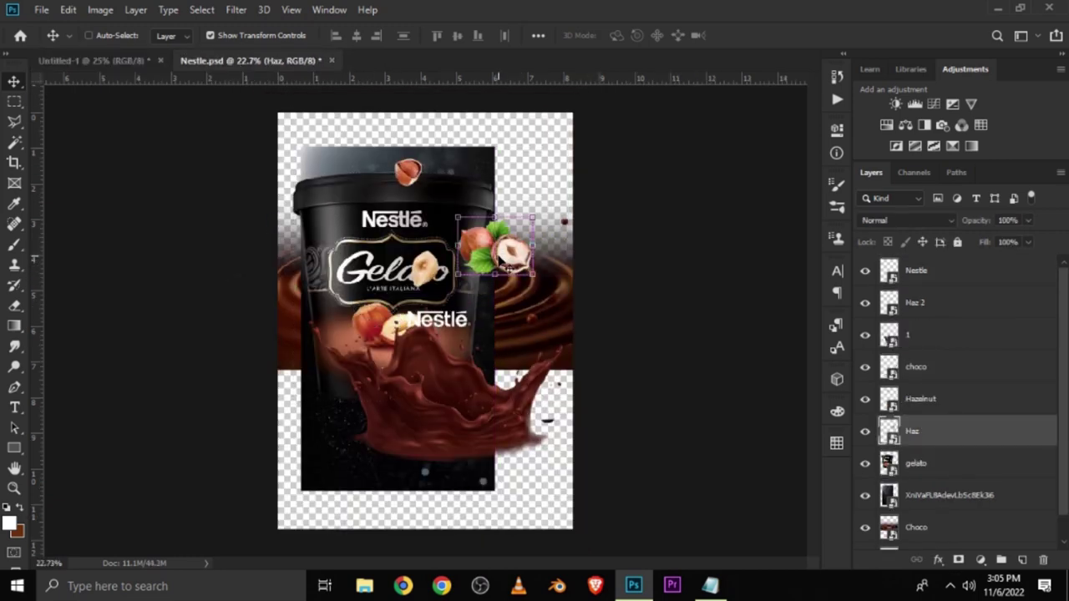
key(ctrl+Tab)
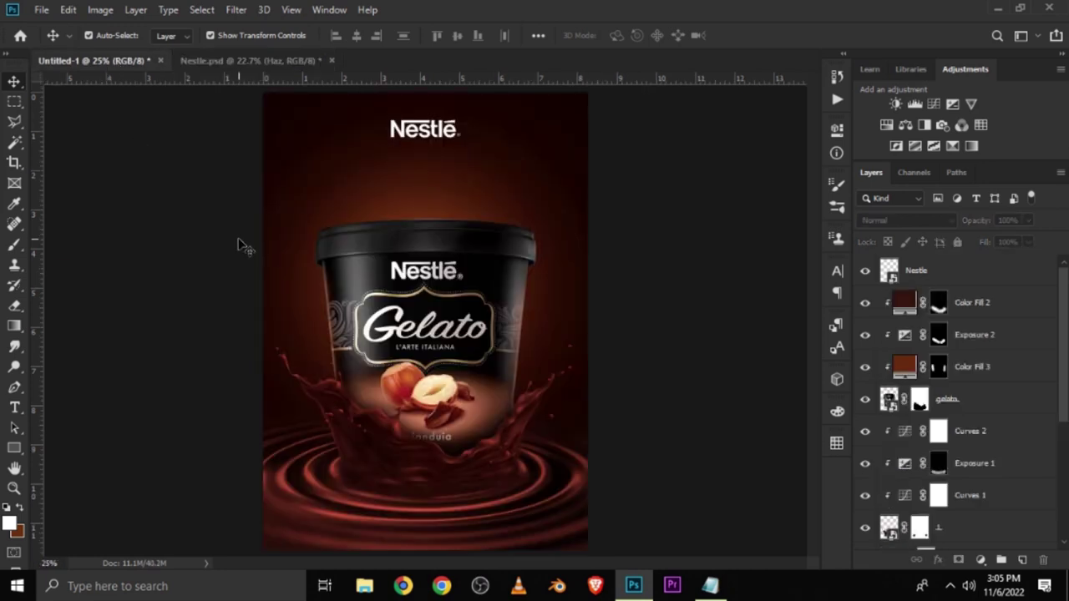
drag(248, 247, 278, 246)
mouse_move(425, 329)
mouse_down()
mouse_move(355, 475)
mouse_move(345, 474)
mouse_up()
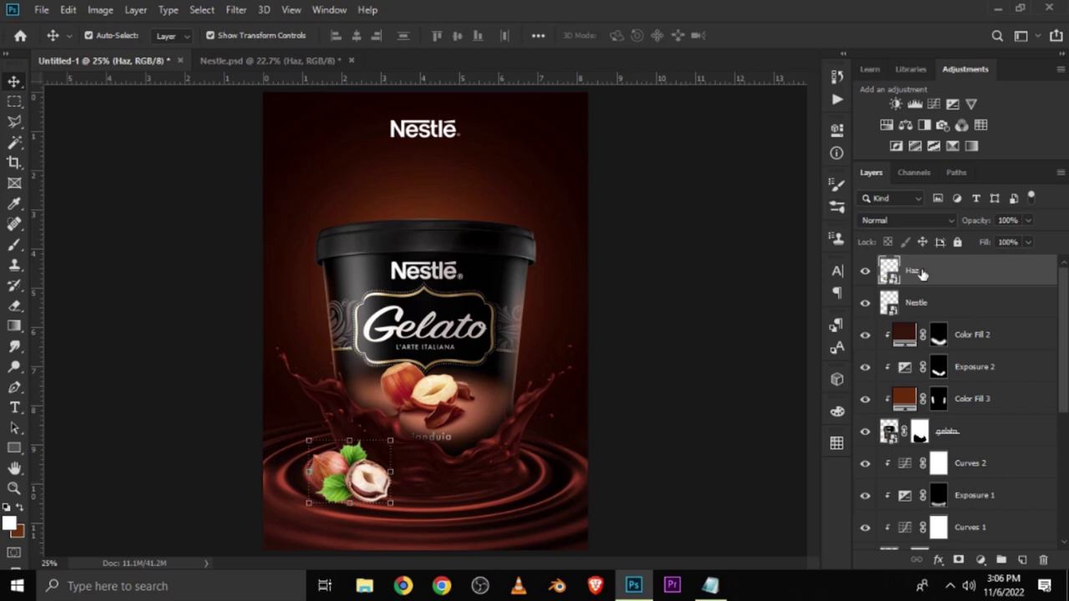
mouse_move(921, 274)
mouse_down()
mouse_move(945, 478)
mouse_move(934, 275)
mouse_up()
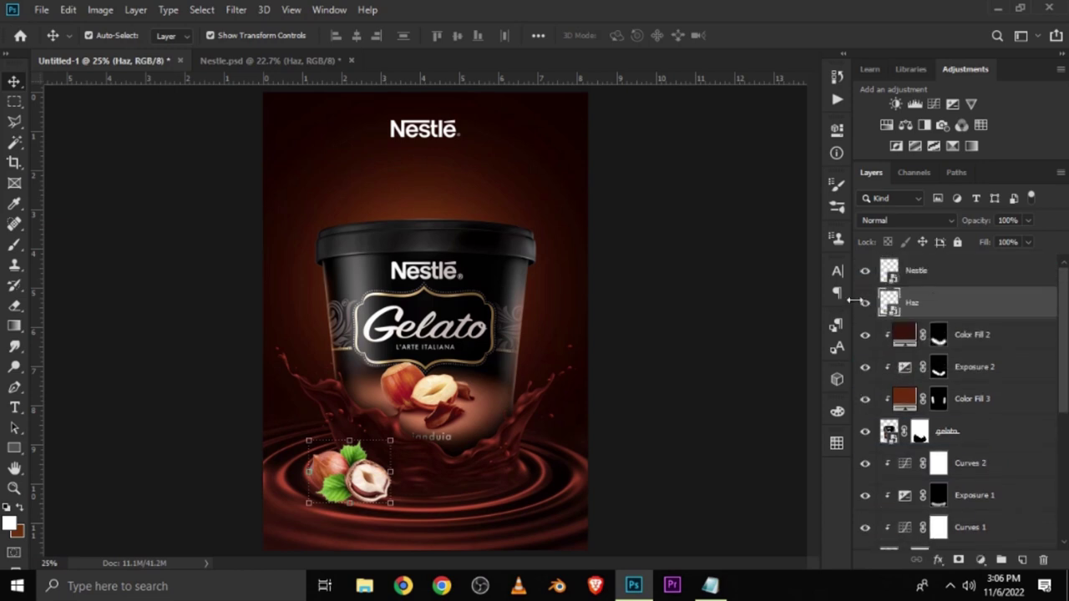
click(865, 302)
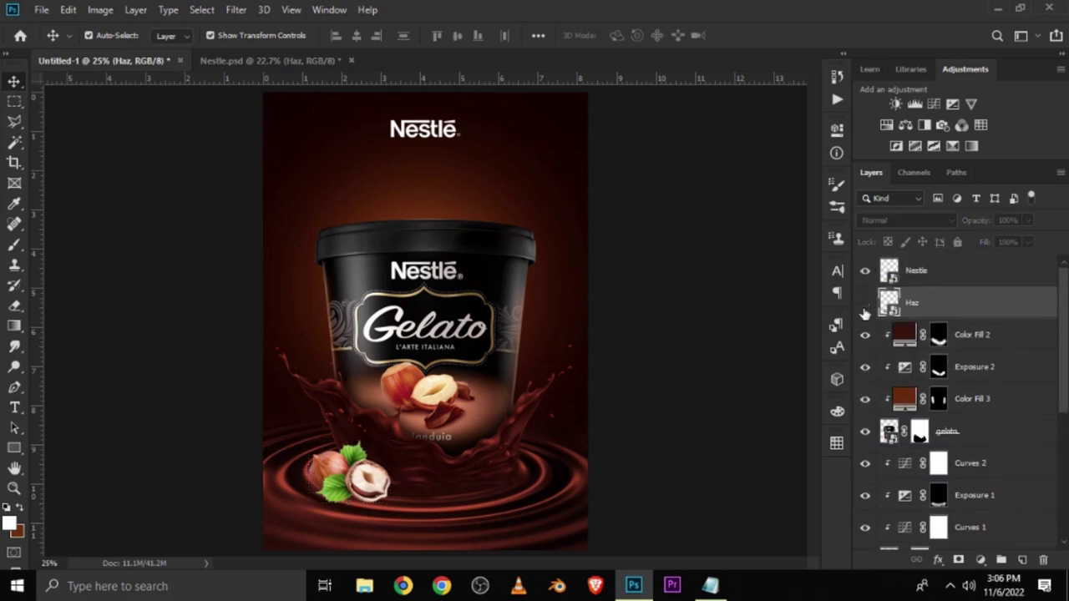
Add a Curves layer clipped to the hazelnuts that pulls their midtones slightly darker.
click(980, 559)
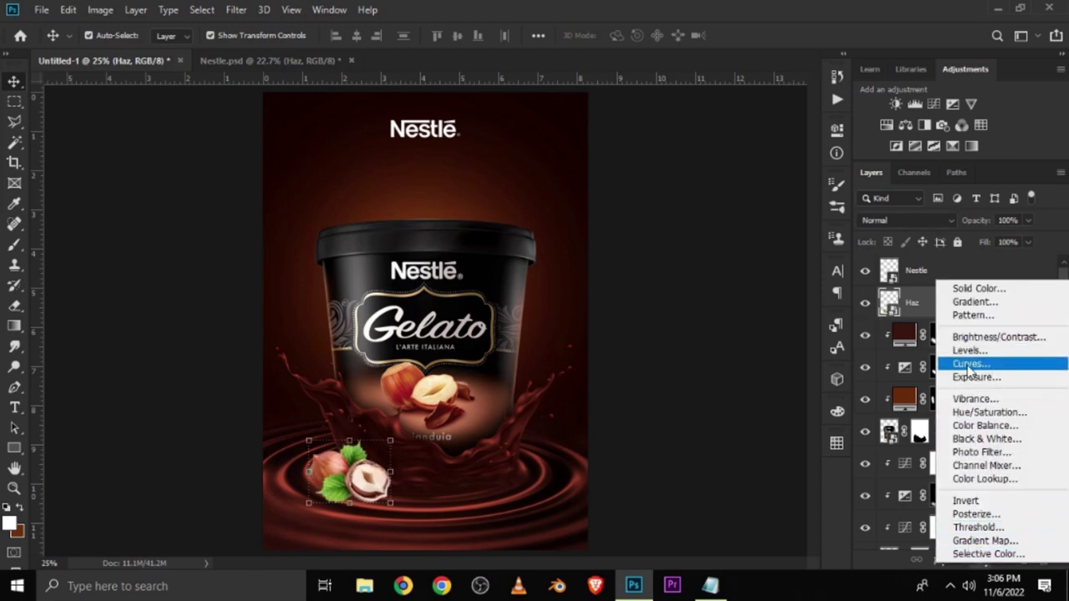
click(969, 364)
click(701, 388)
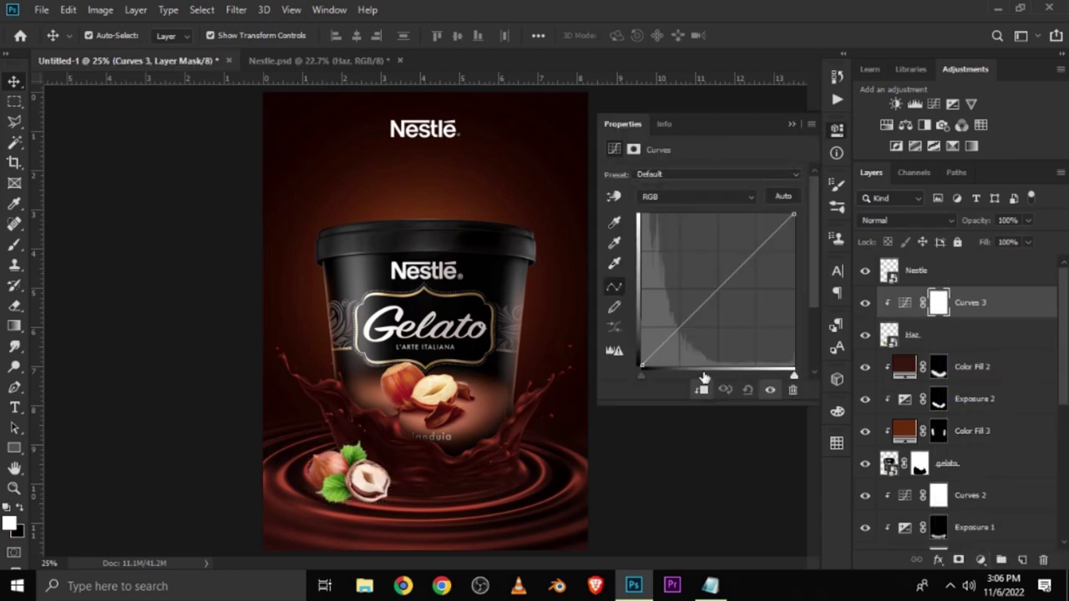
drag(680, 326, 682, 332)
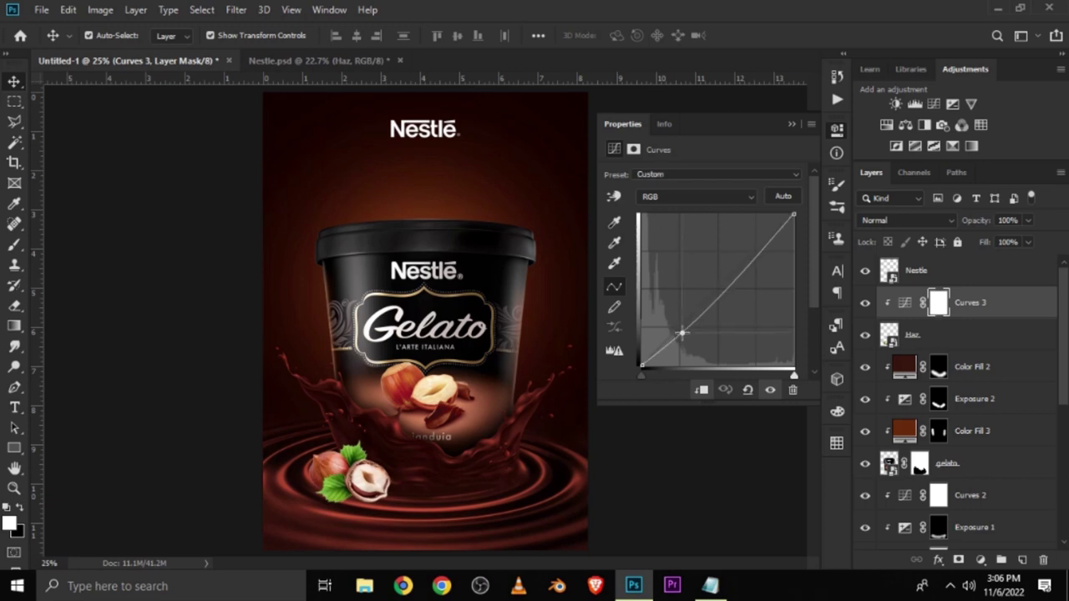
click(770, 389)
click(792, 124)
click(930, 334)
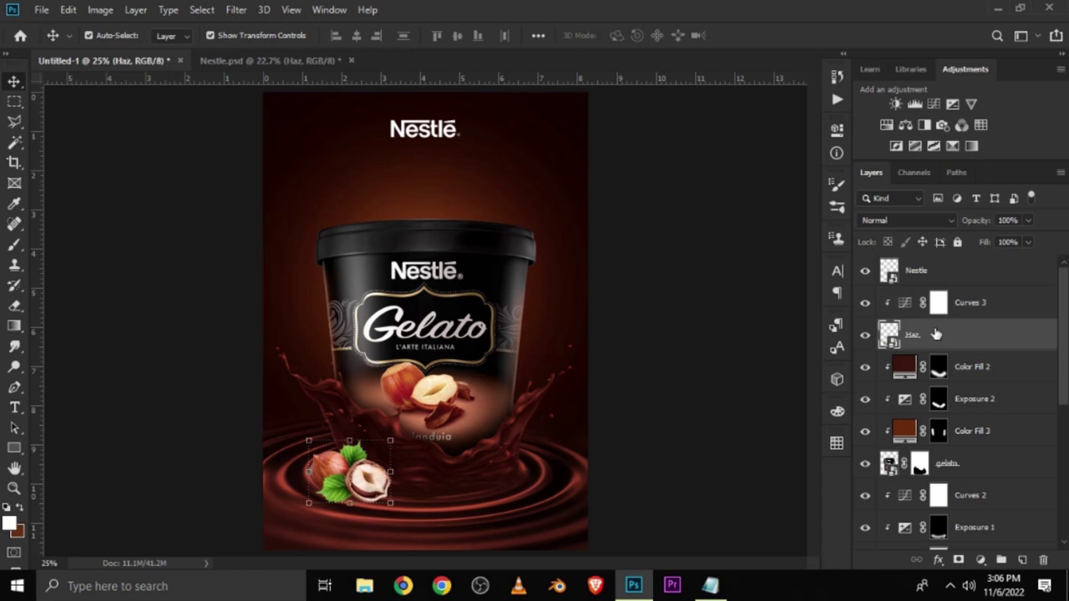
scroll(927, 334, down, 1)
click(865, 303)
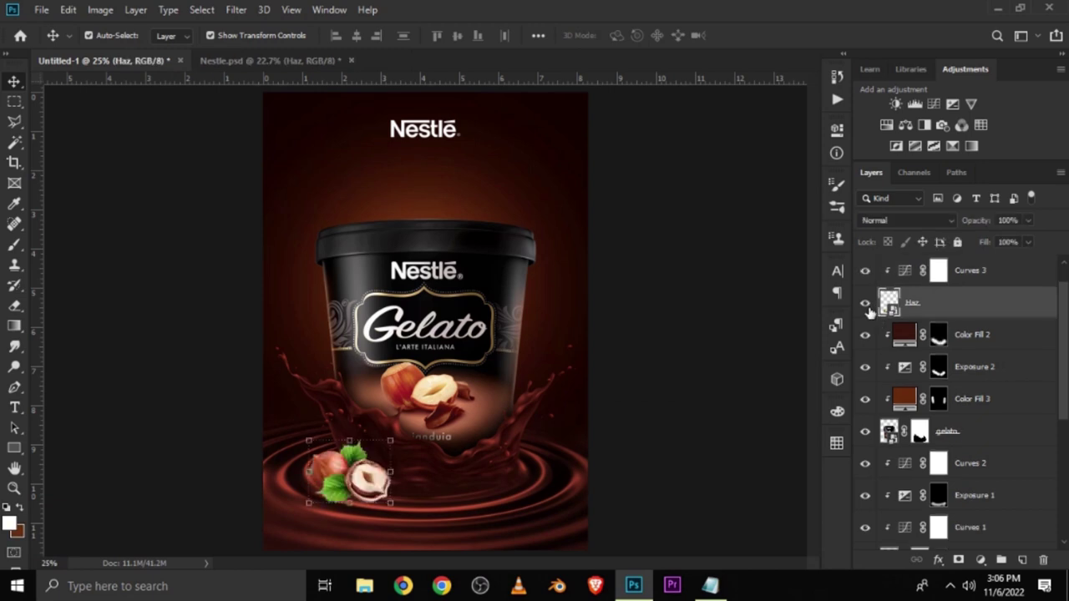
click(965, 342)
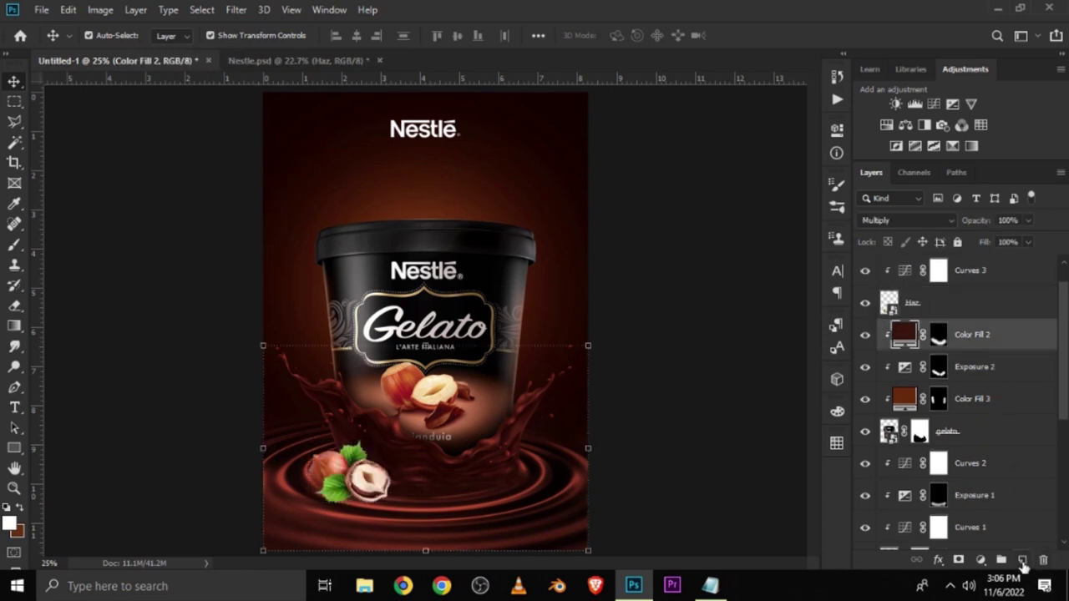
Add a new empty layer above Color Fill 2 and set up a black brush at 88% opacity.
click(1023, 560)
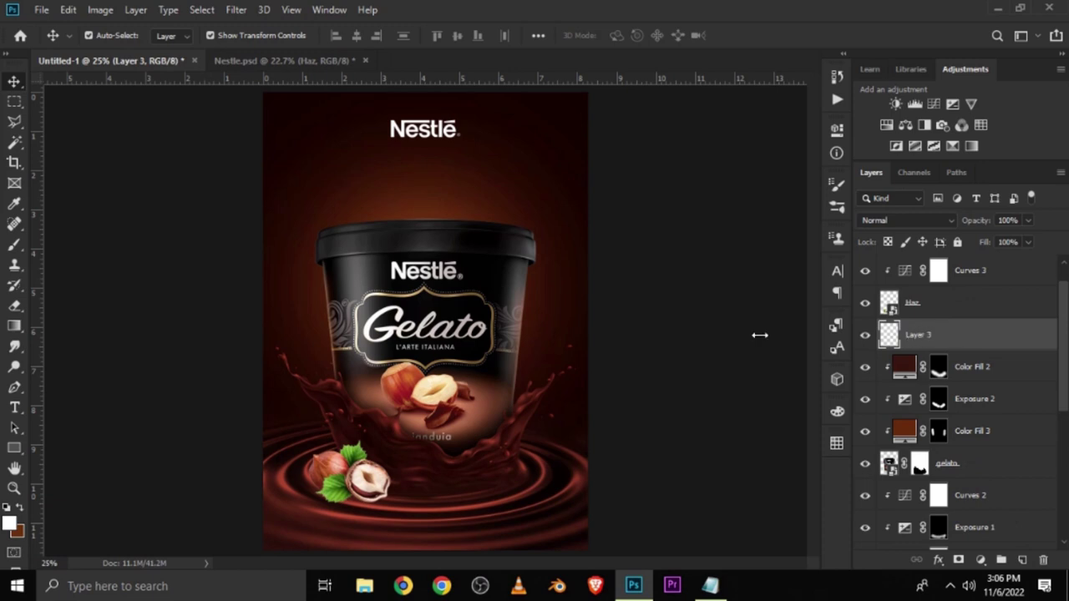
right_click(14, 245)
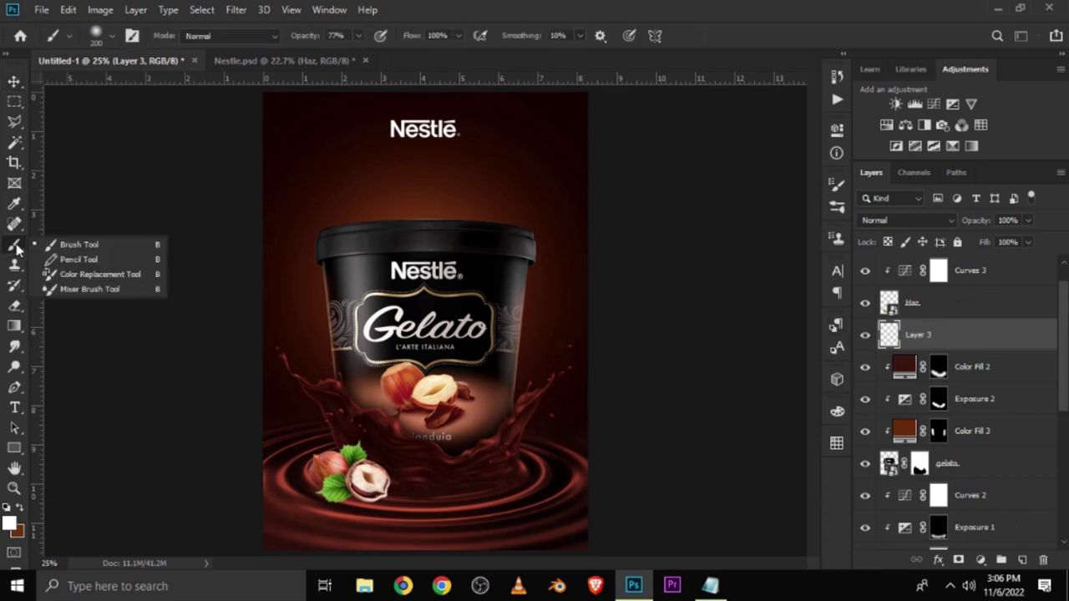
click(52, 246)
click(104, 33)
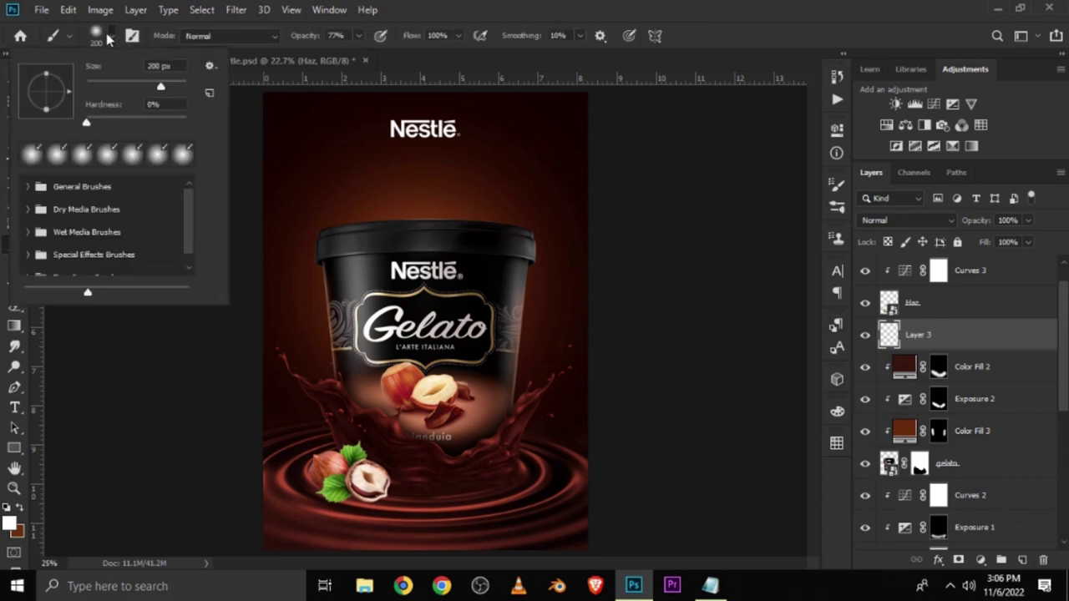
click(357, 38)
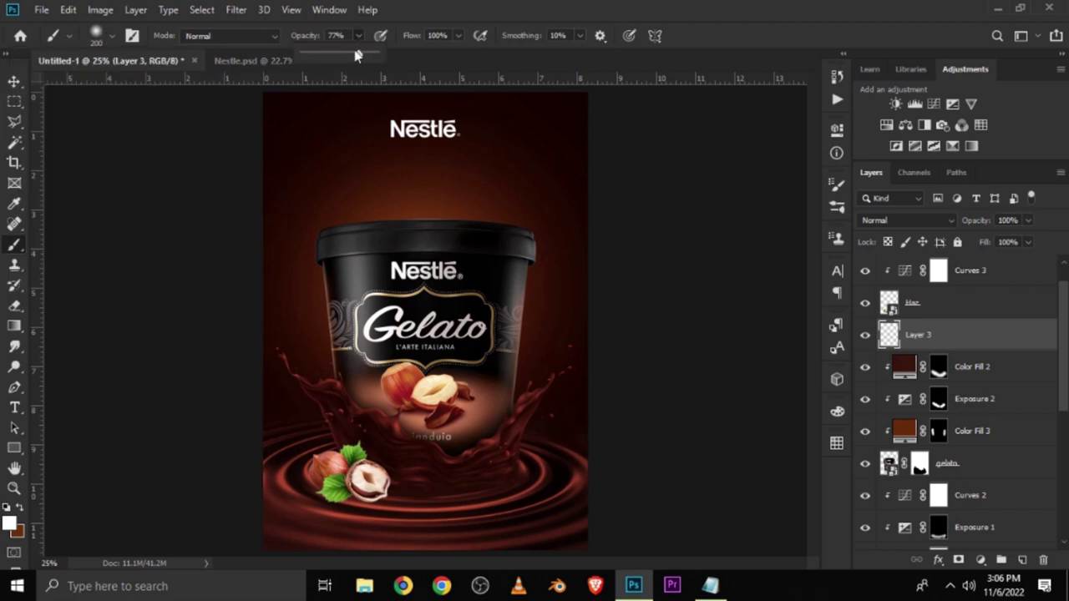
click(8, 508)
click(10, 524)
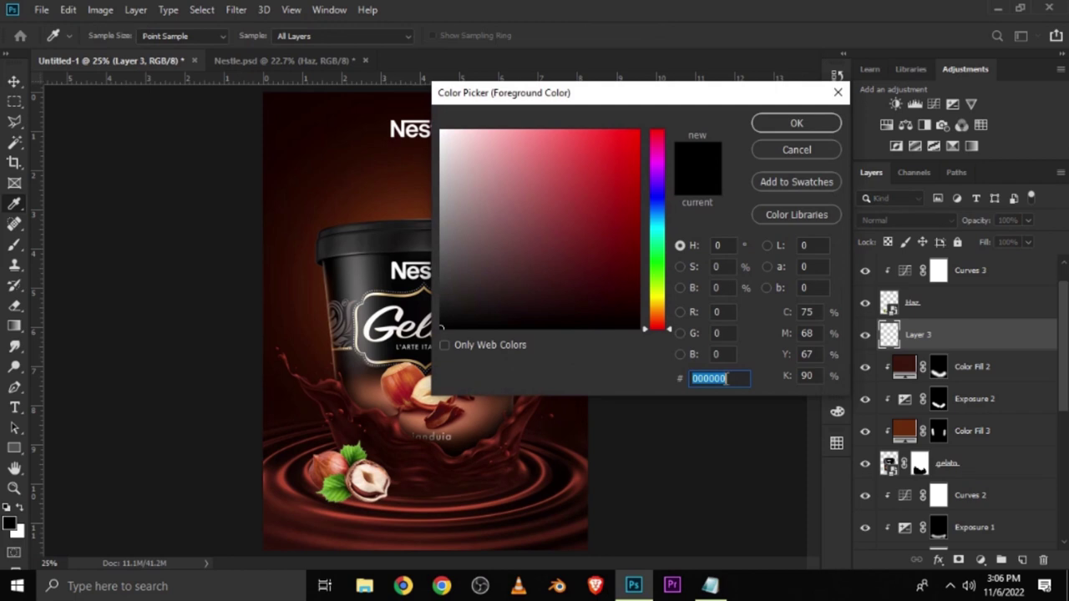
click(775, 125)
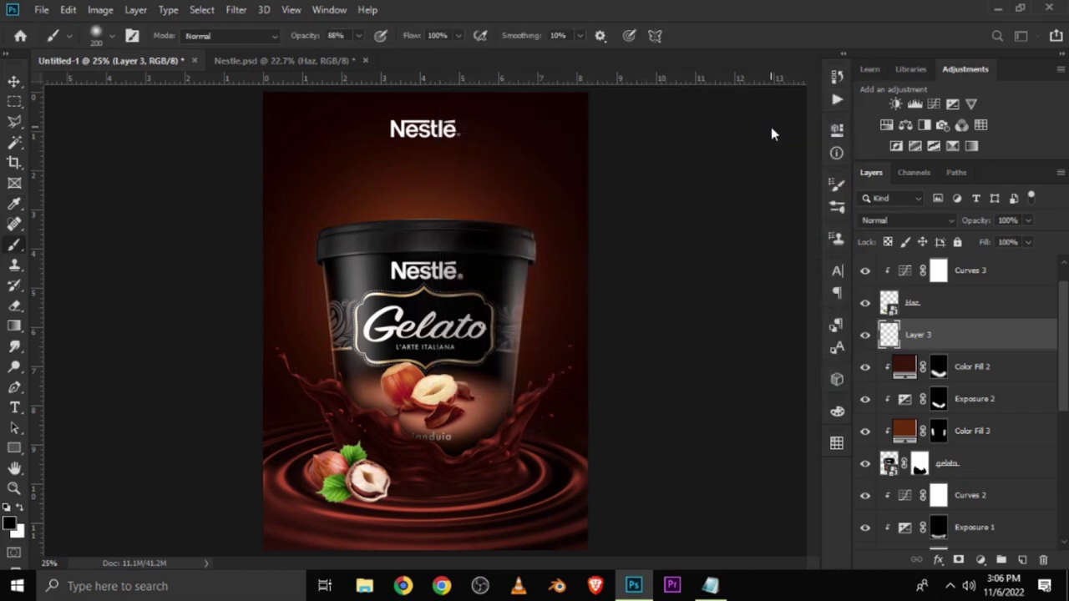
Lower the 300 px brush tip's roundness so it becomes a thin ellipse.
click(837, 184)
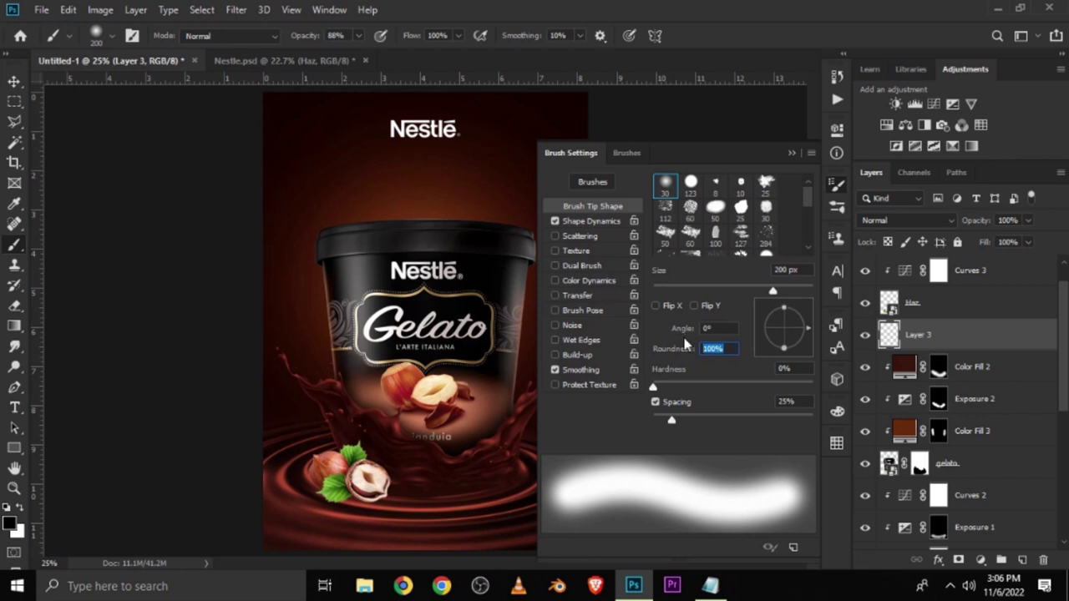
text(6)
click(791, 154)
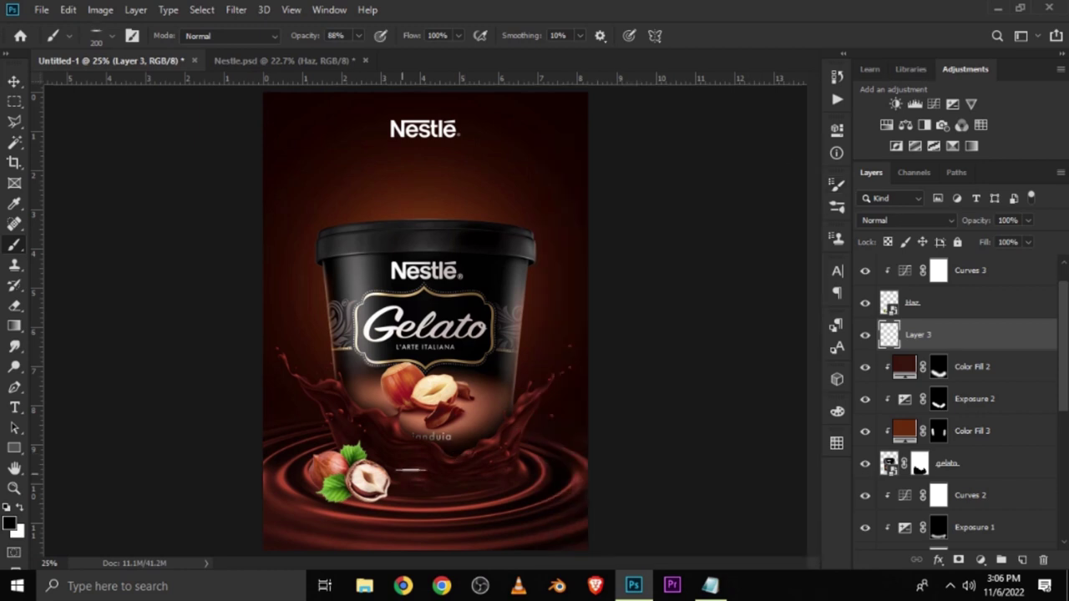
scroll(356, 510, up, 1)
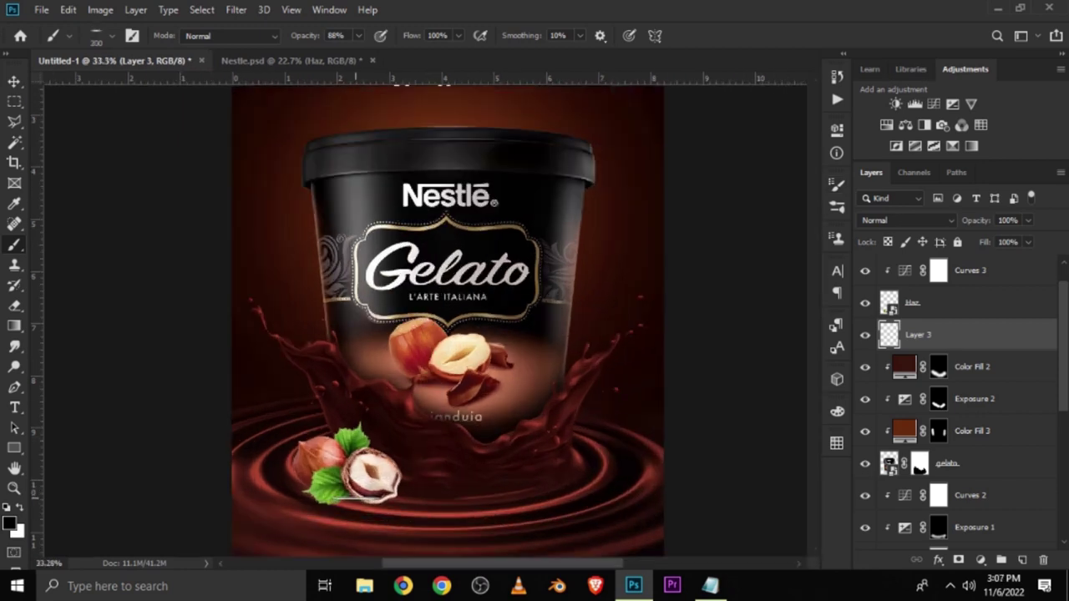
click(837, 187)
drag(782, 330, 783, 332)
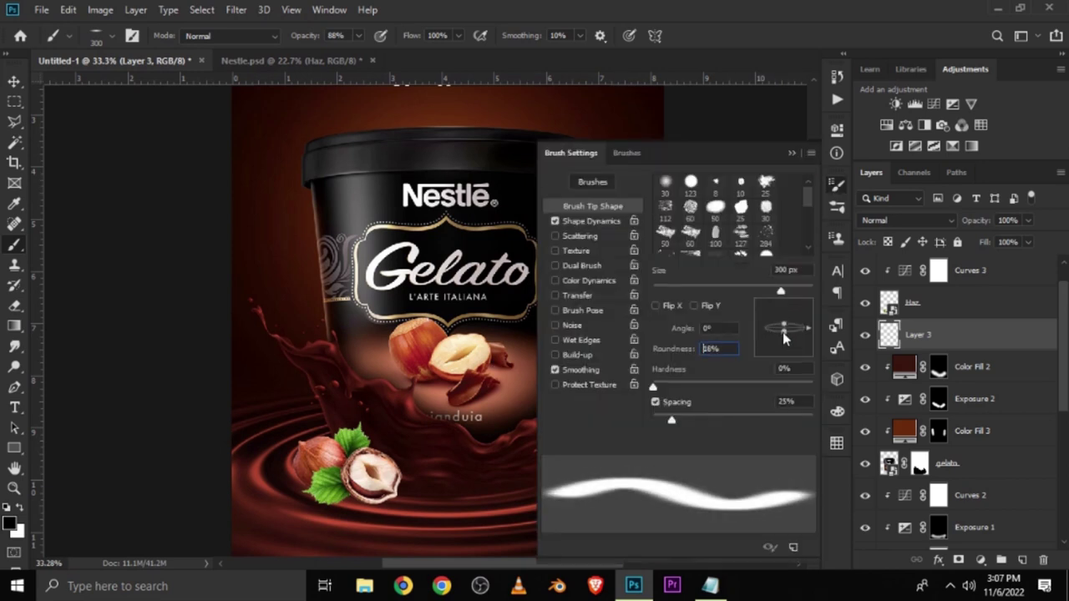
click(693, 355)
text(11)
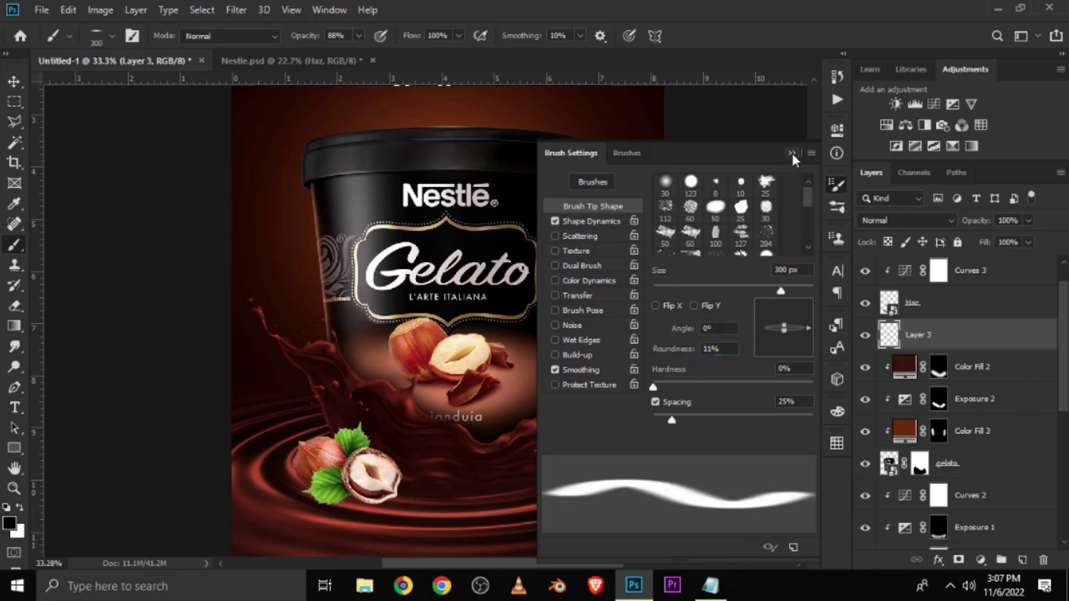
click(791, 155)
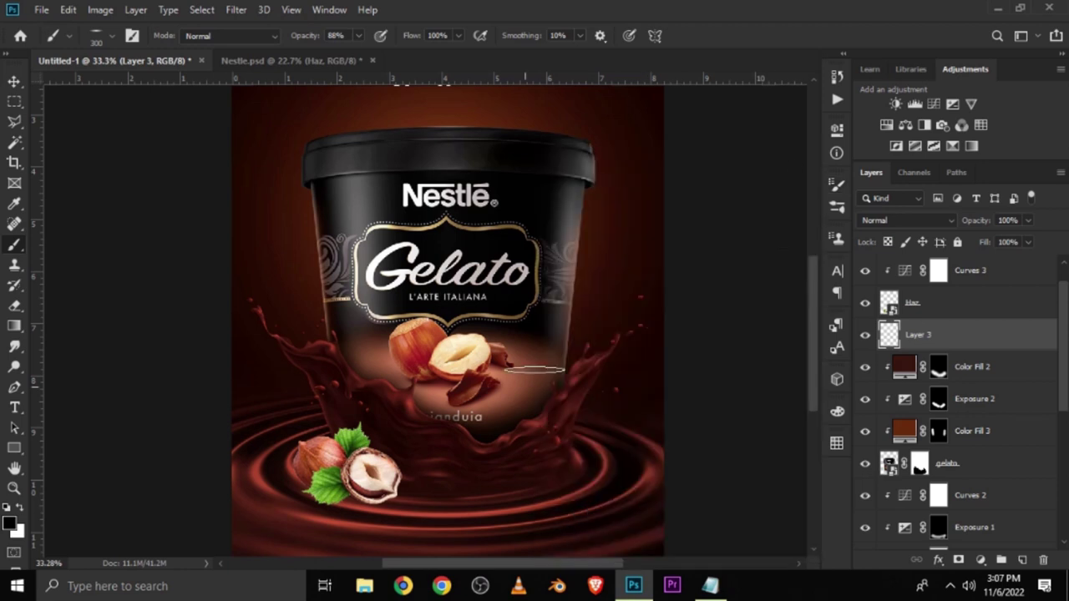
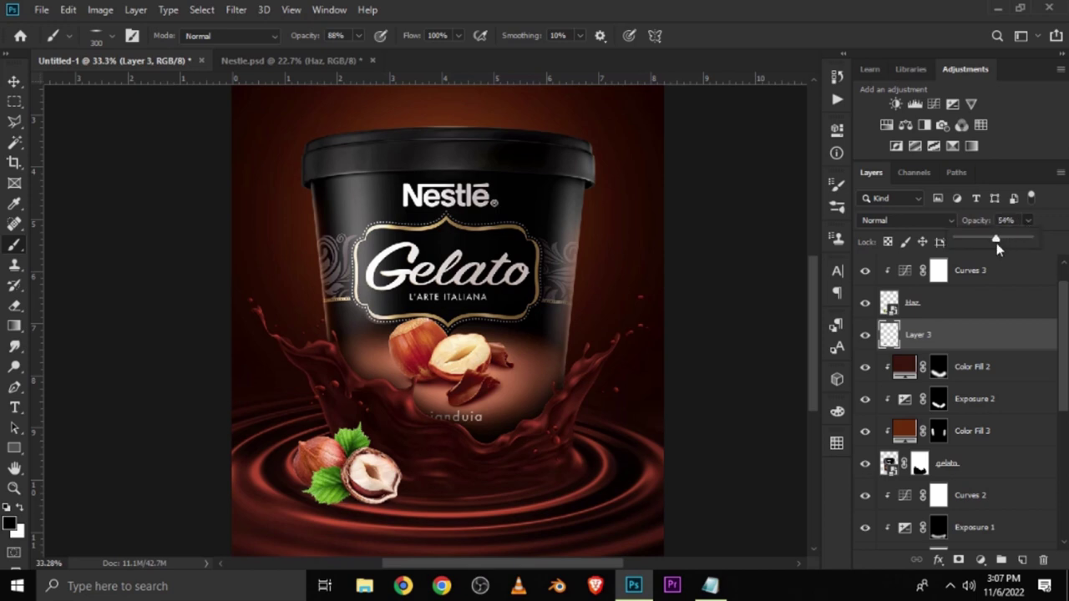
Copy the choco droplets layer from Nestle.psd into the poster document.
click(14, 83)
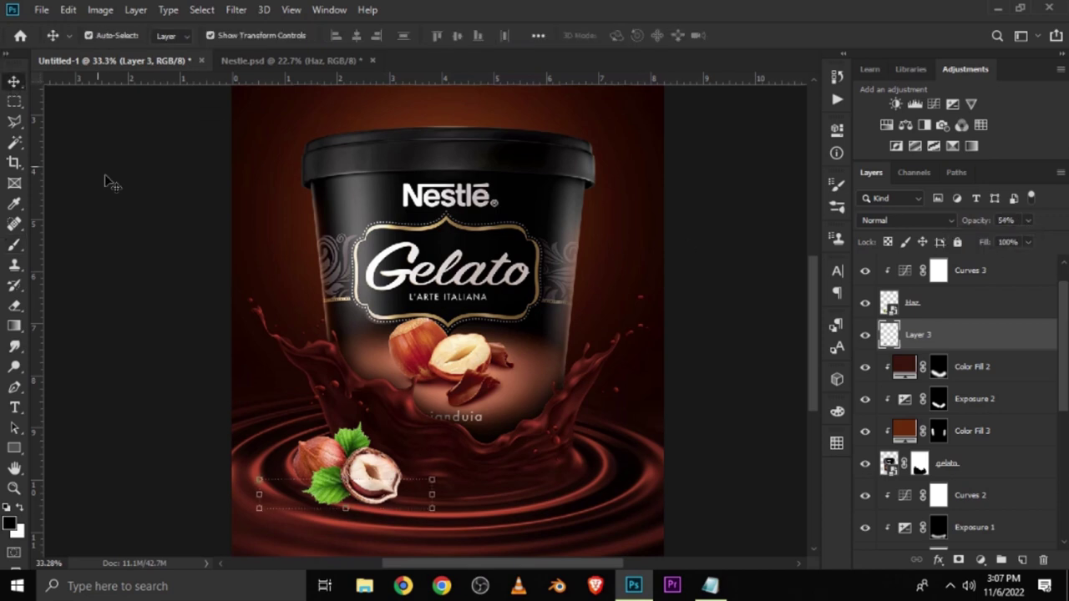
click(113, 171)
key(ctrl+0)
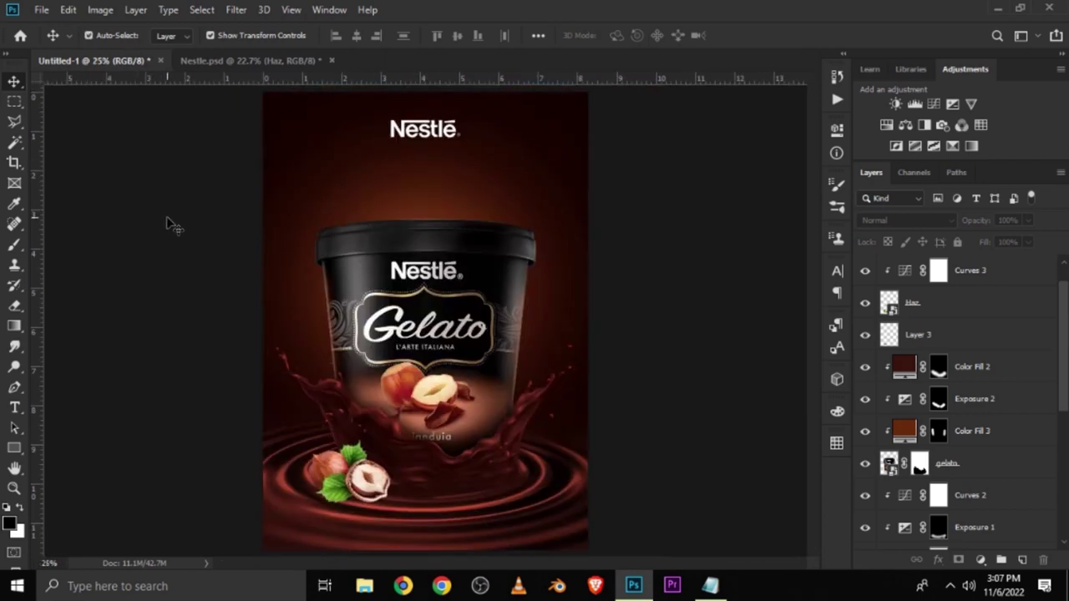
key(ctrl+Tab)
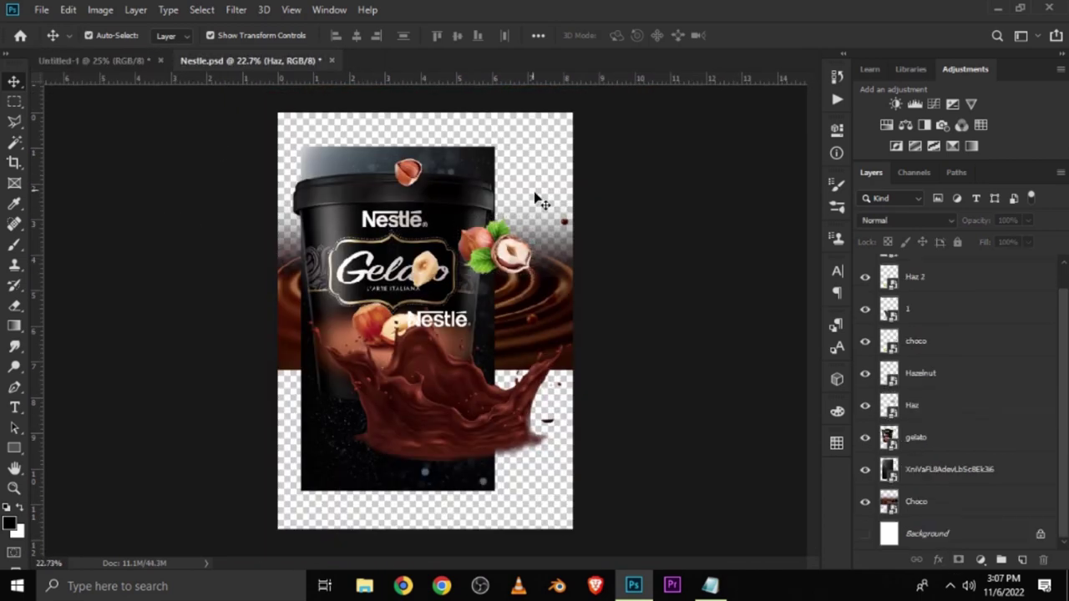
click(937, 357)
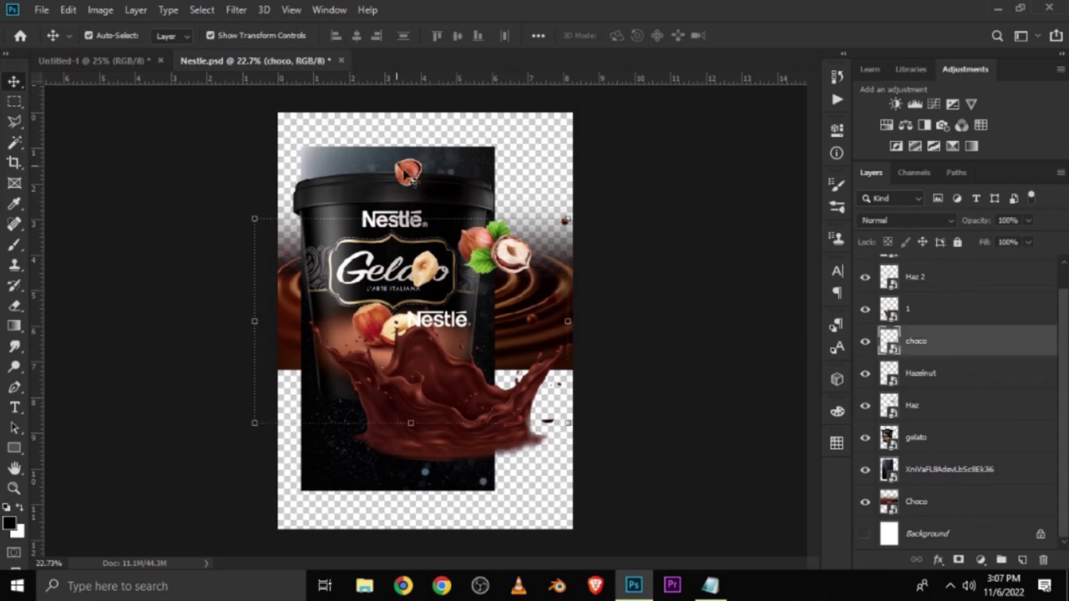
click(112, 62)
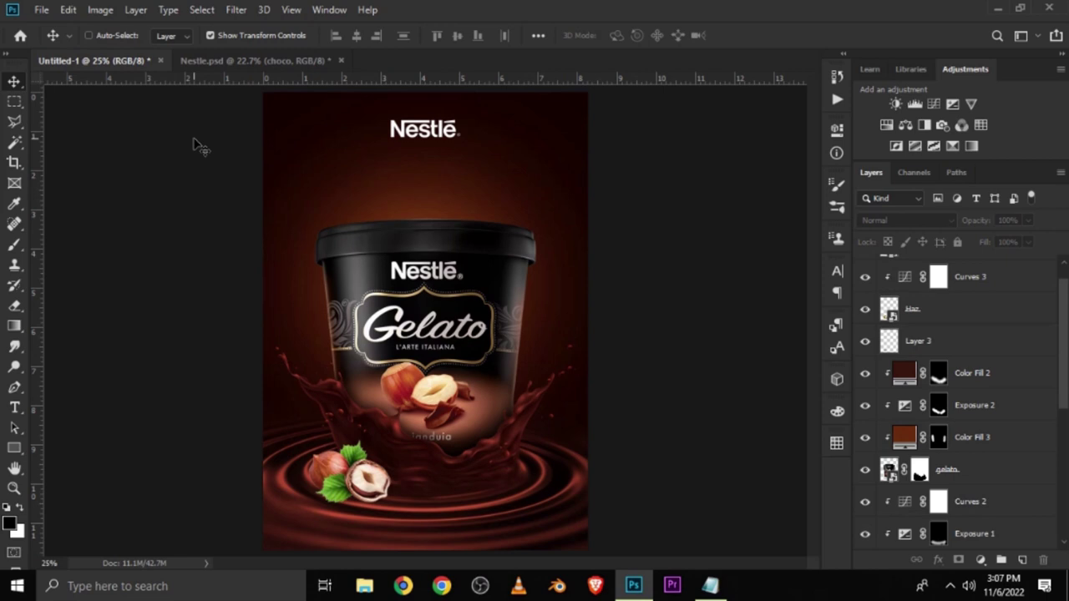
drag(198, 146, 284, 184)
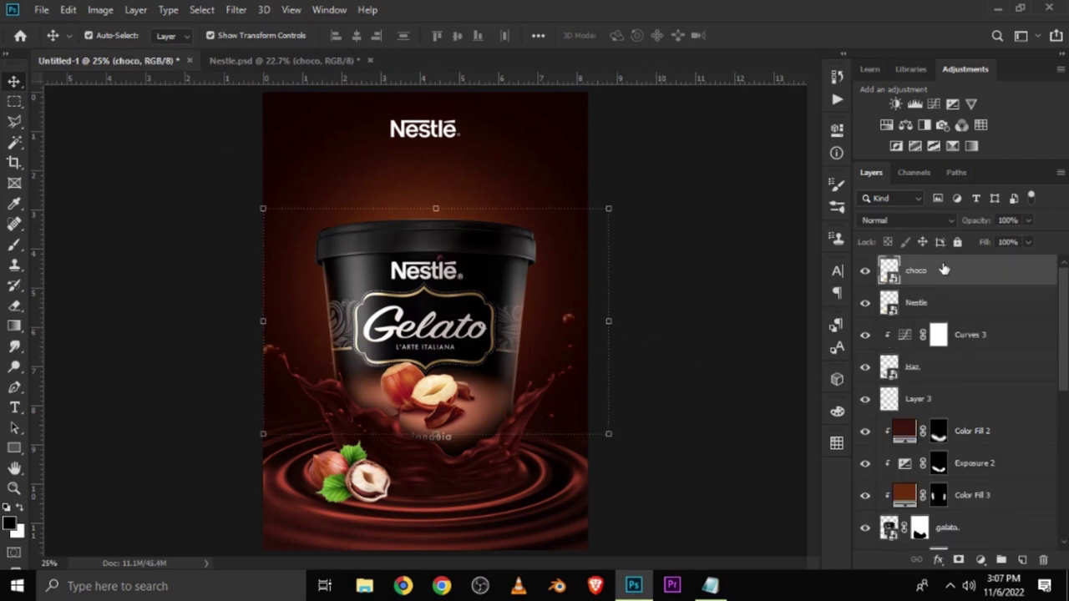
Move the choco layer down the Layers stack to sit just beneath gelato.
drag(942, 274, 919, 569)
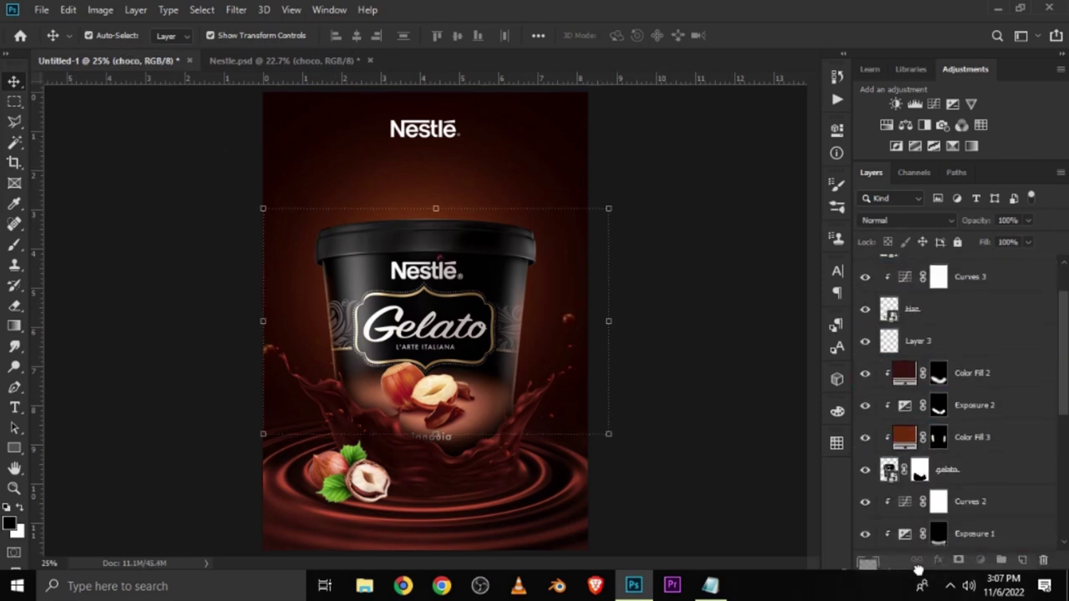
drag(919, 569, 907, 251)
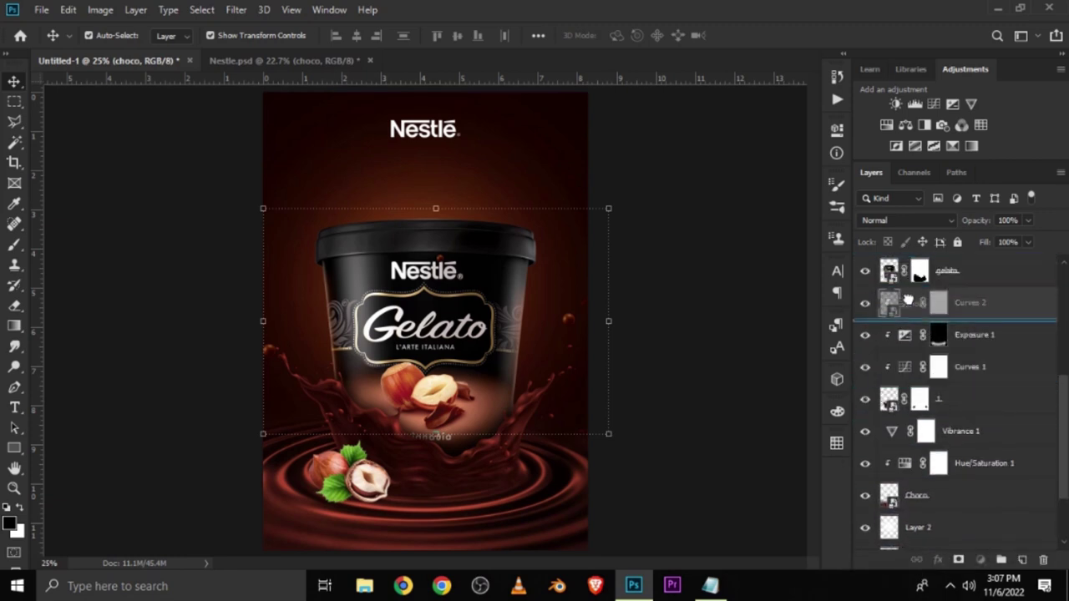
drag(906, 250, 908, 320)
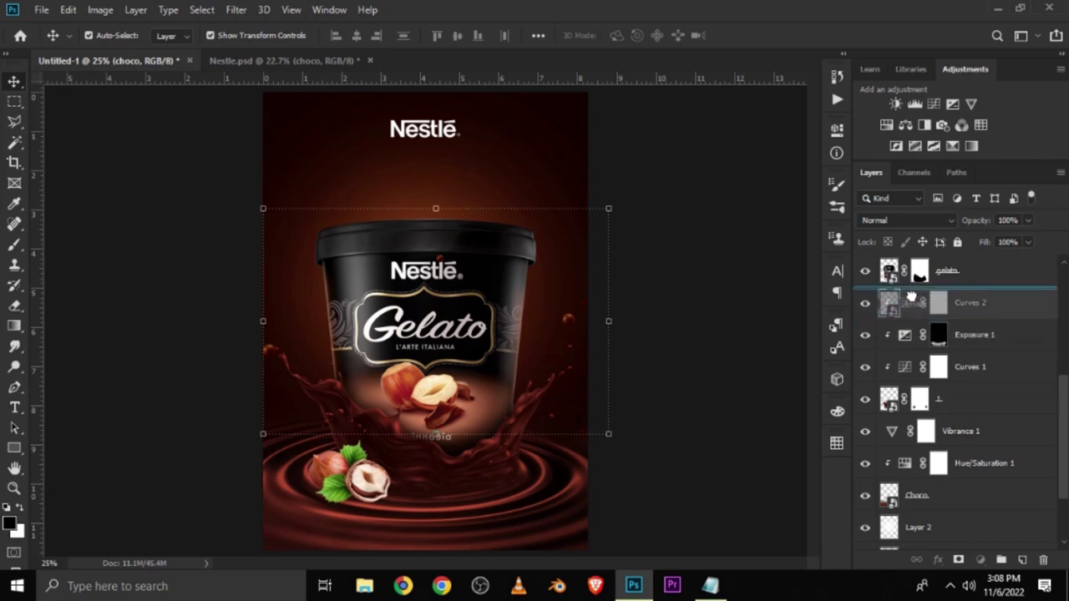
drag(910, 320, 907, 272)
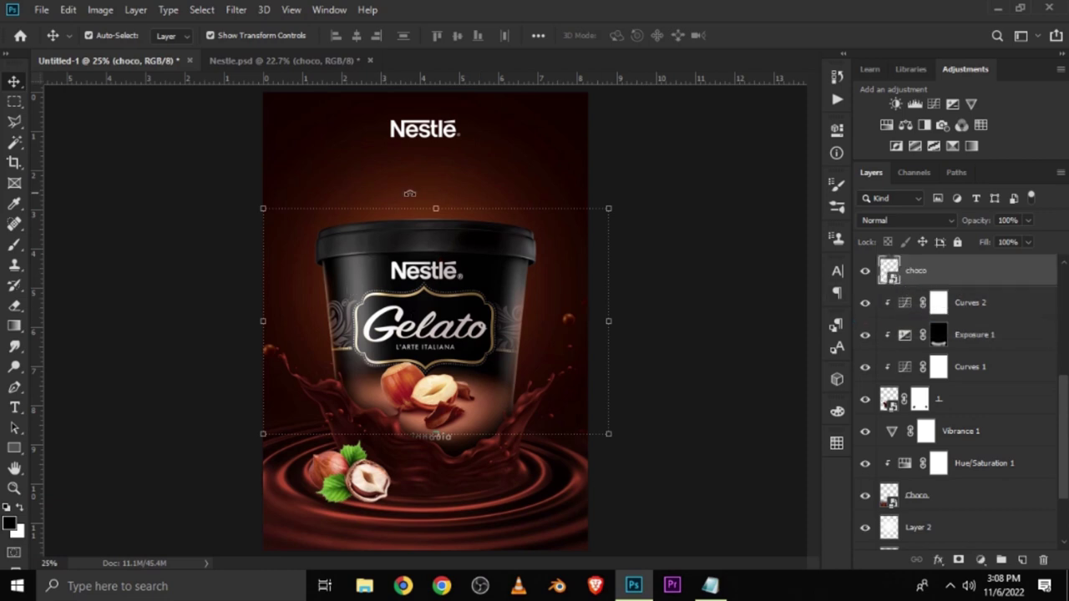
Shift the choco droplets up on the poster and scale them to 105.13%.
drag(459, 345, 470, 257)
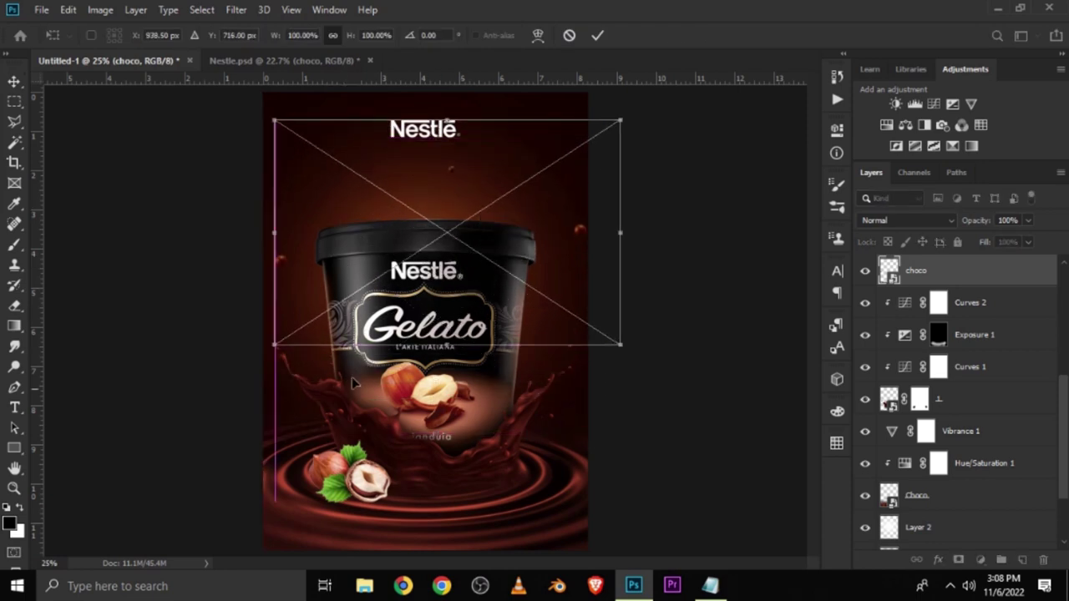
drag(274, 345, 267, 362)
click(597, 36)
click(680, 200)
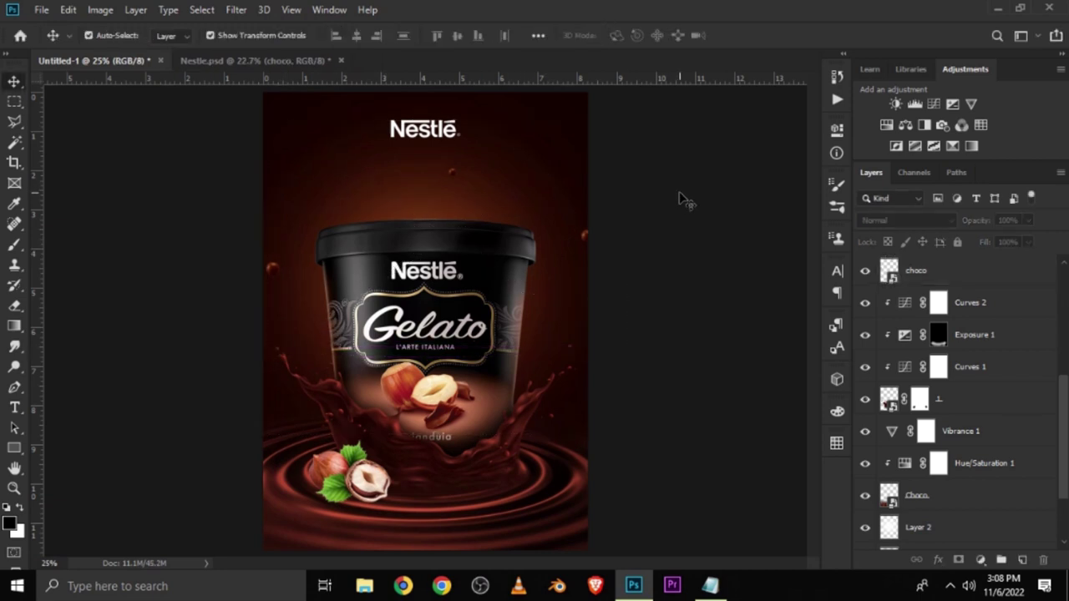
Copy the Hazelnut into the poster, tilted beside the top Nestlé logo, then return to Nestle.psd.
click(249, 61)
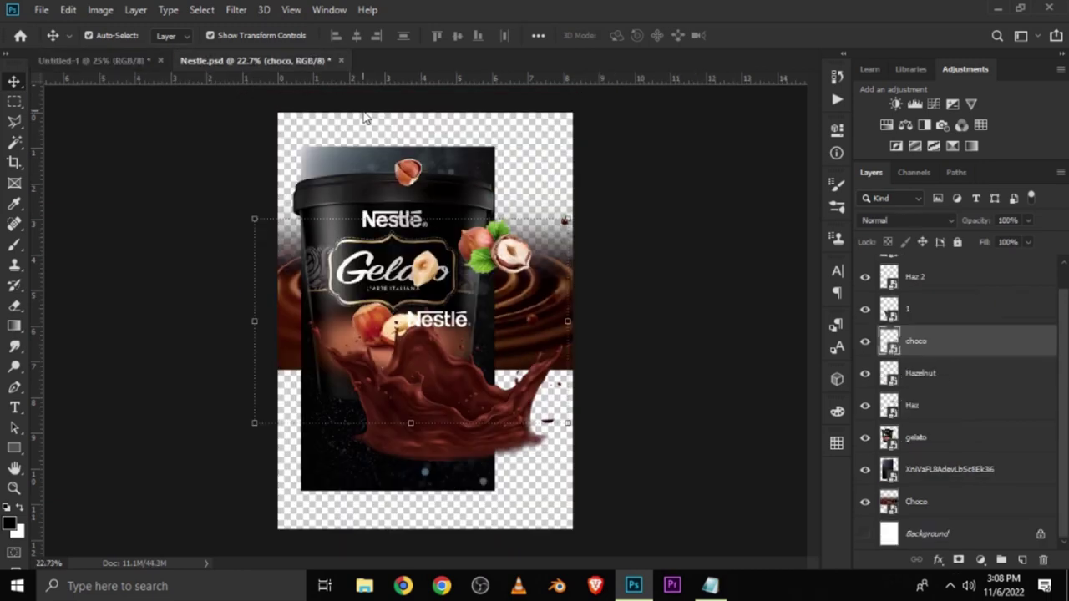
click(409, 173)
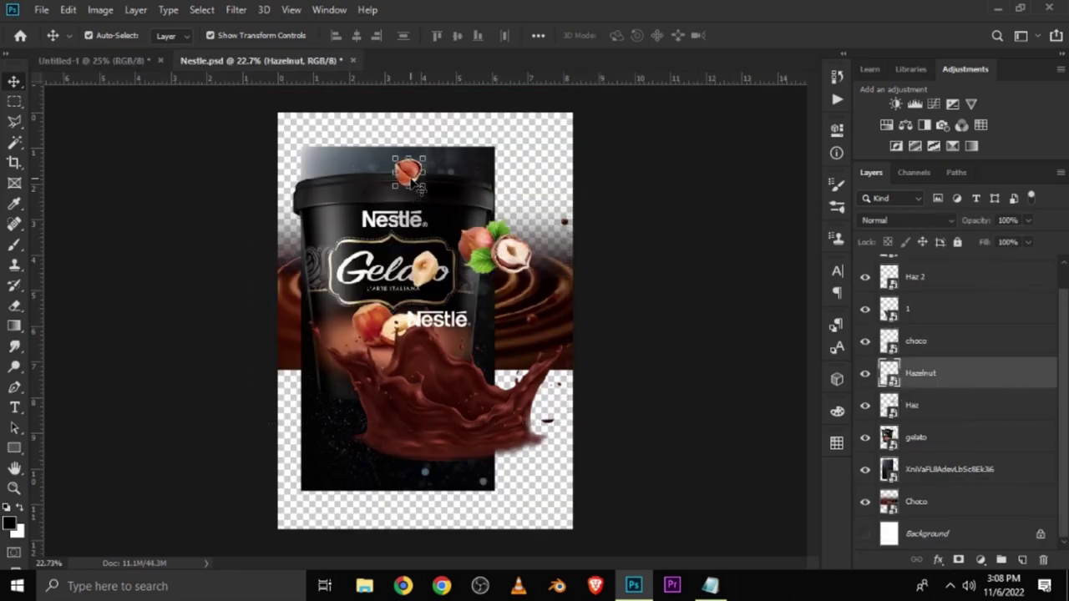
click(132, 66)
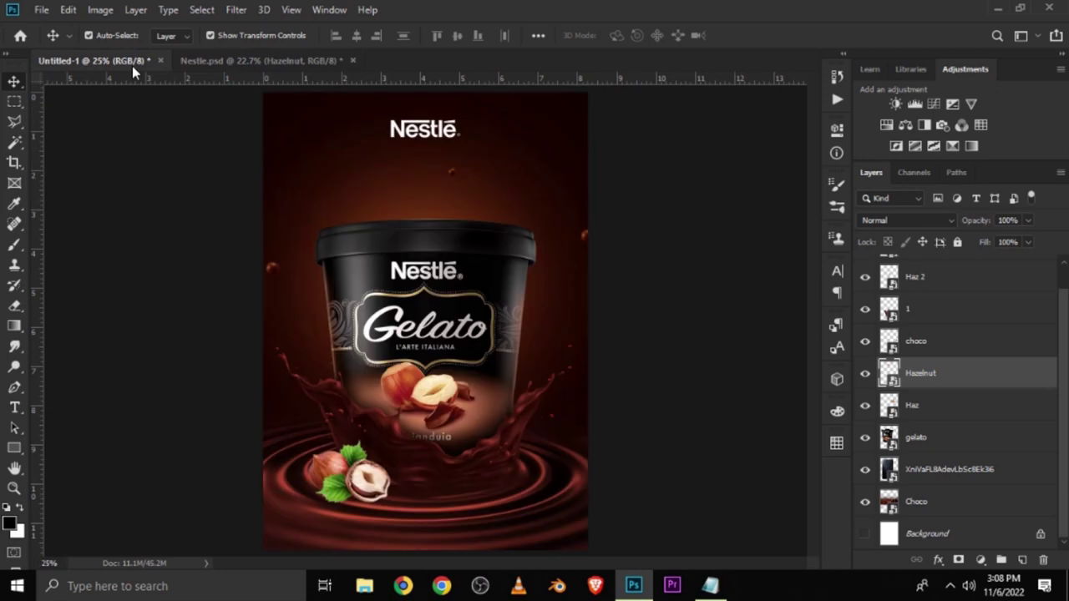
mouse_move(132, 66)
mouse_down()
mouse_move(380, 296)
mouse_move(483, 158)
mouse_up()
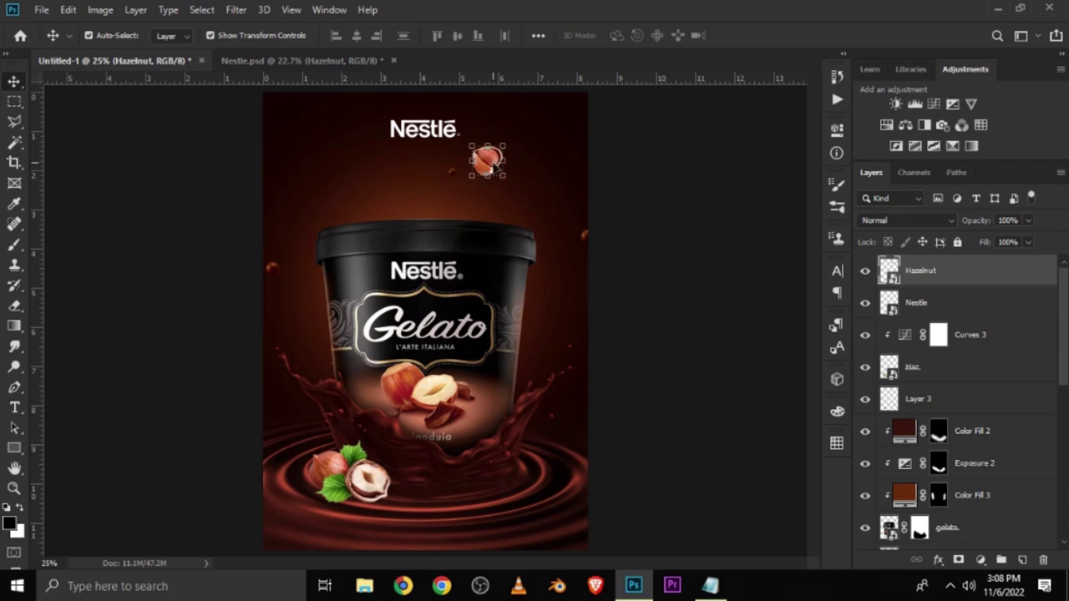
drag(502, 158, 539, 134)
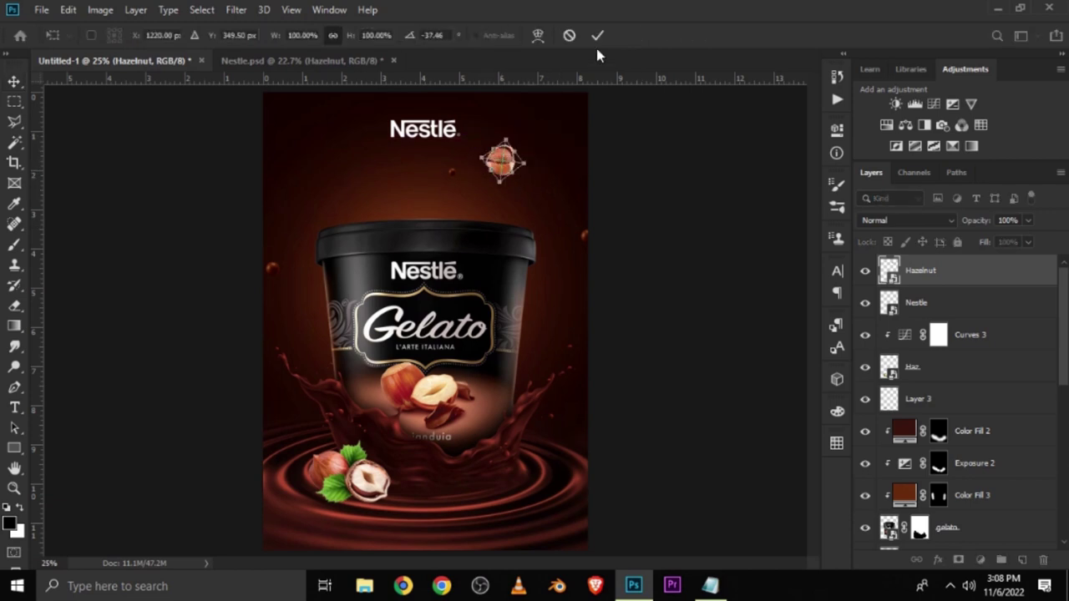
click(624, 168)
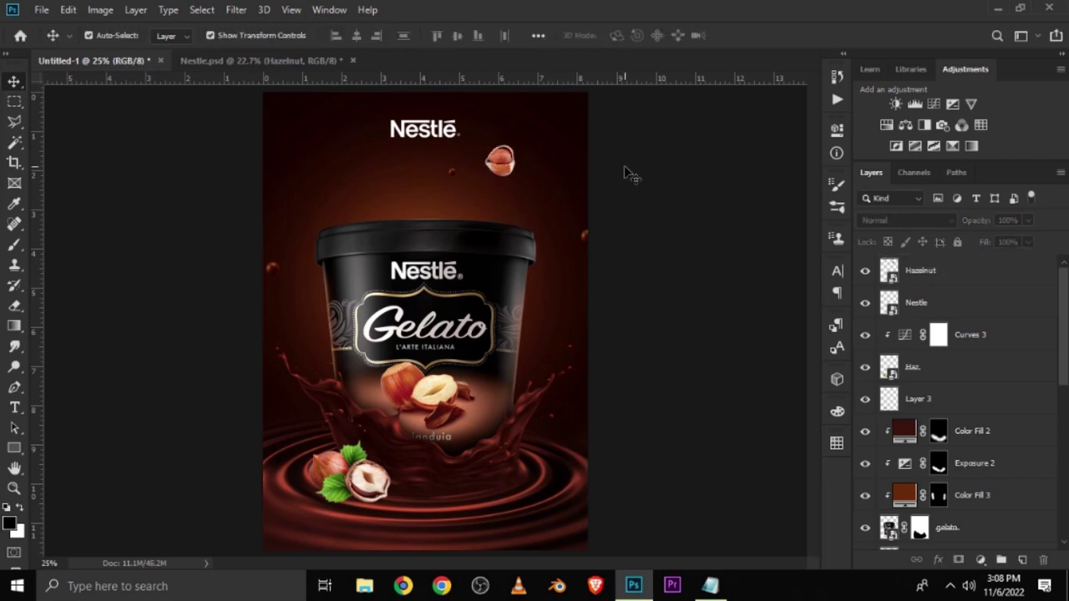
click(259, 60)
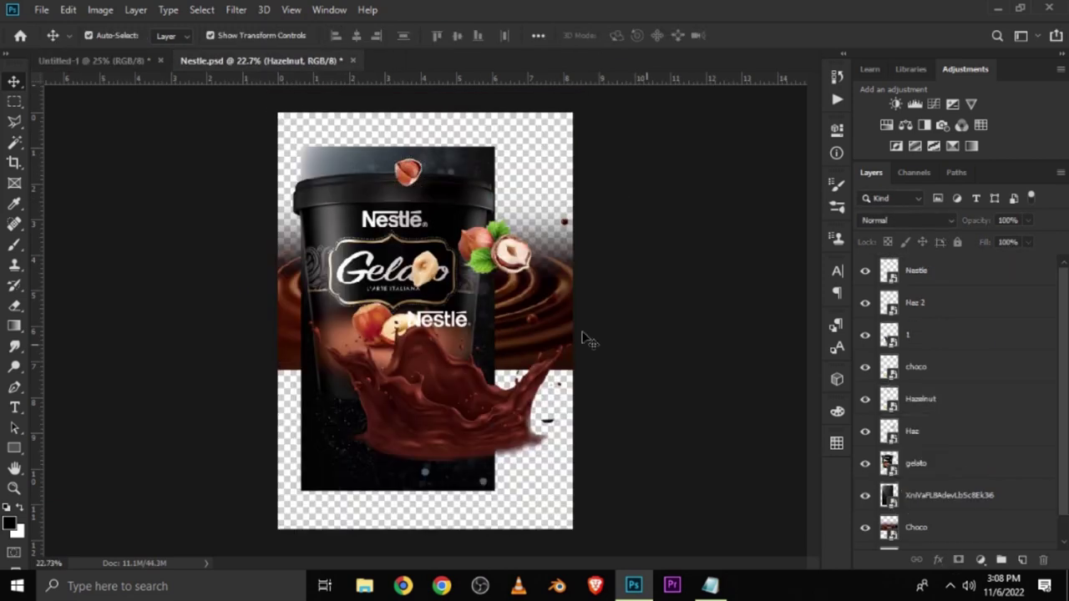
In Nestle.psd, reposition the chocolate splash and select and nudge the Haz 2 hazelnut.
drag(406, 377, 367, 433)
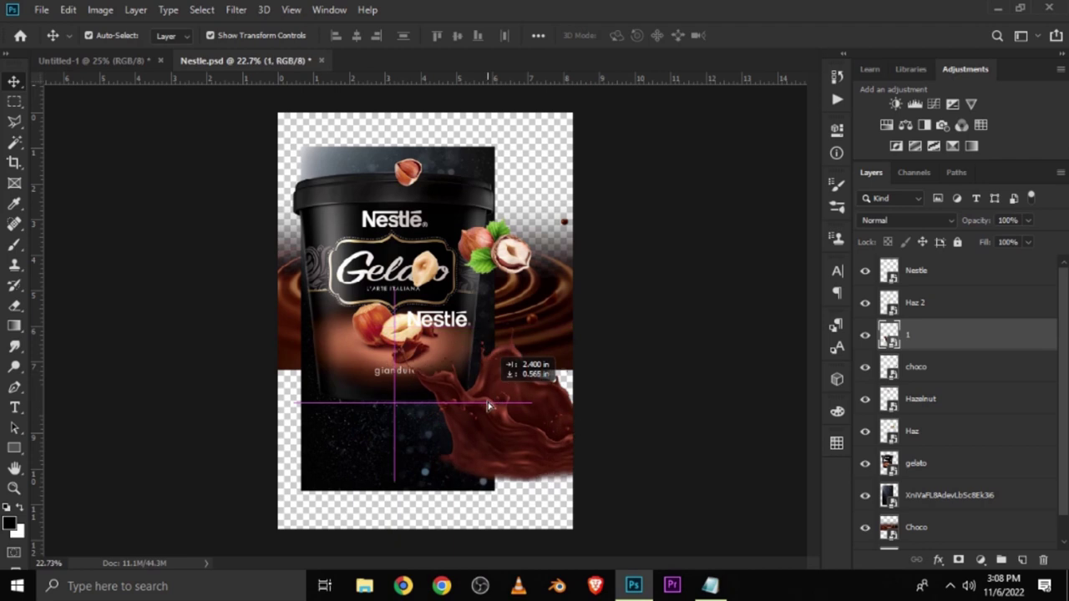
click(930, 434)
scroll(935, 472, down, 1)
scroll(916, 415, up, 1)
click(939, 304)
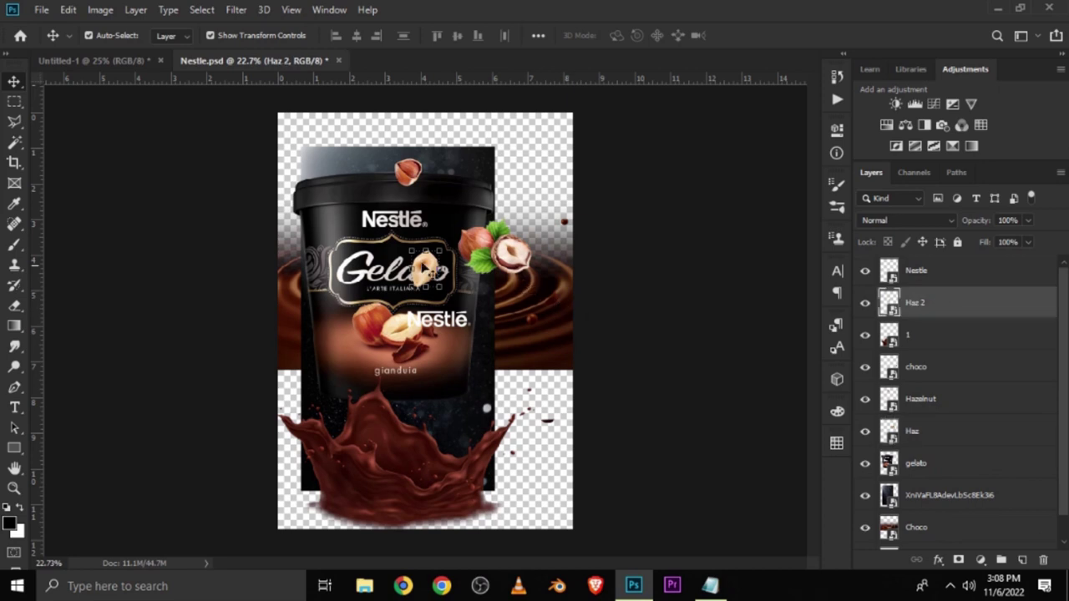
mouse_move(418, 269)
mouse_down()
mouse_move(463, 242)
mouse_move(435, 255)
mouse_up()
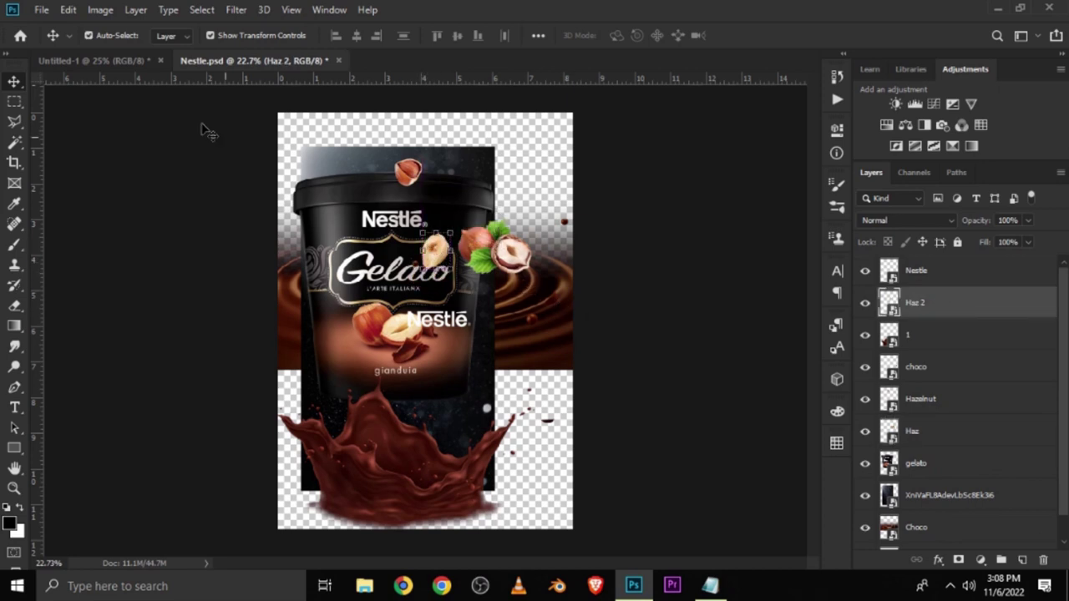
Copy the Haz 2 hazelnut into the poster at the tub's upper right.
click(105, 59)
drag(106, 59, 386, 268)
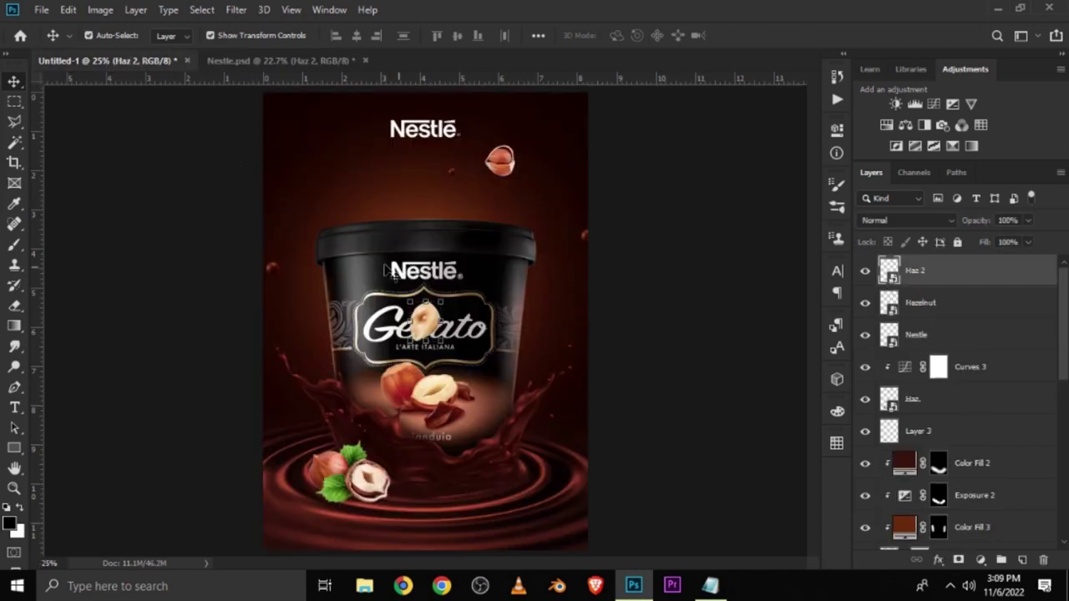
drag(421, 328, 562, 250)
key(ctrl+t)
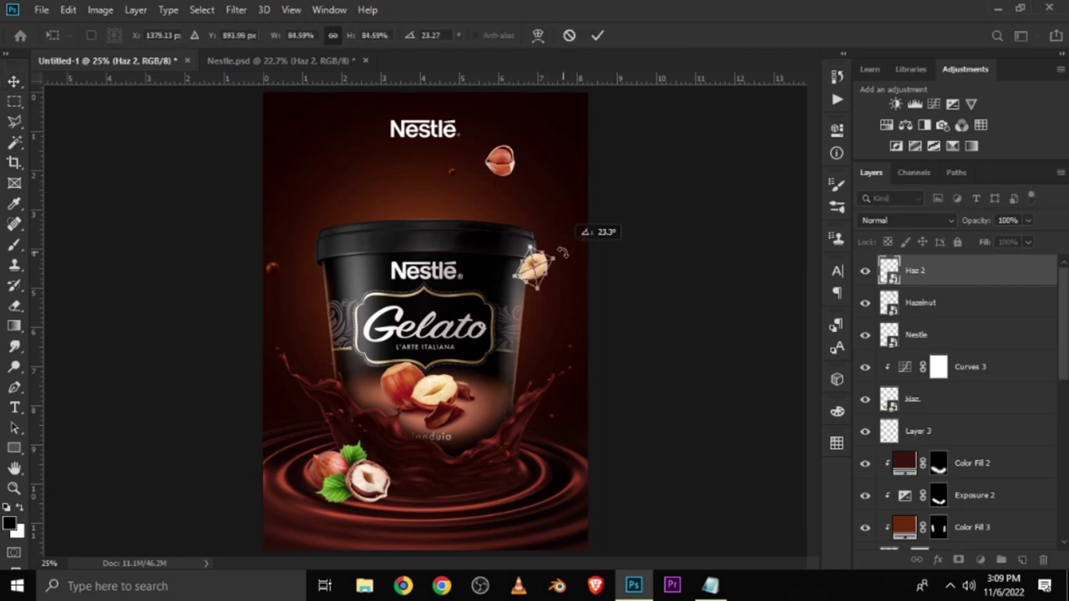
key(Return)
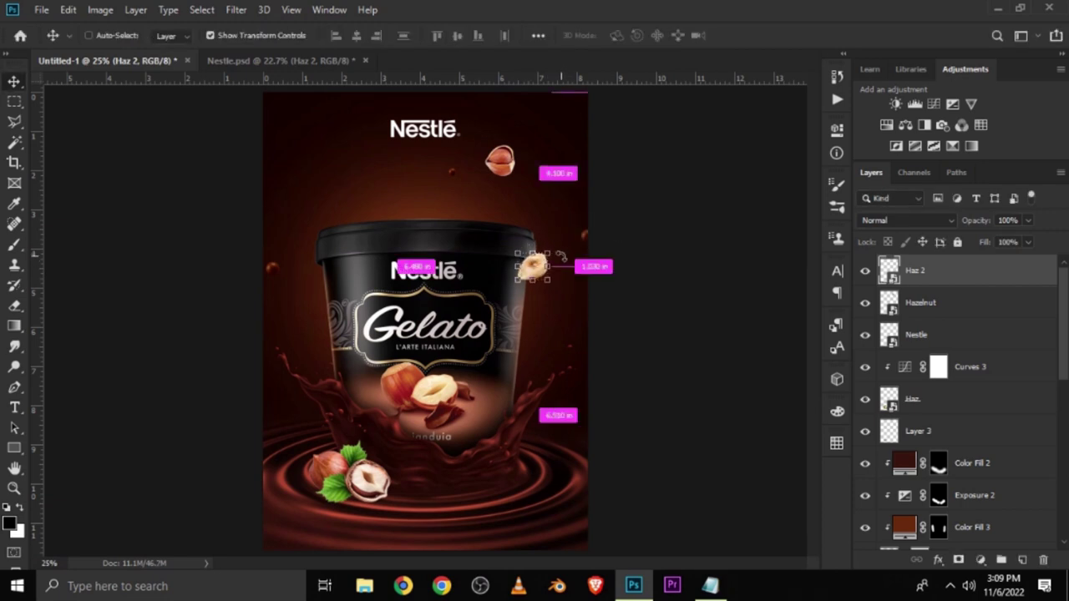
Duplicate Haz 2, rotate the copy 90° clockwise, and place it at the poster's left edge.
key(ctrl+j)
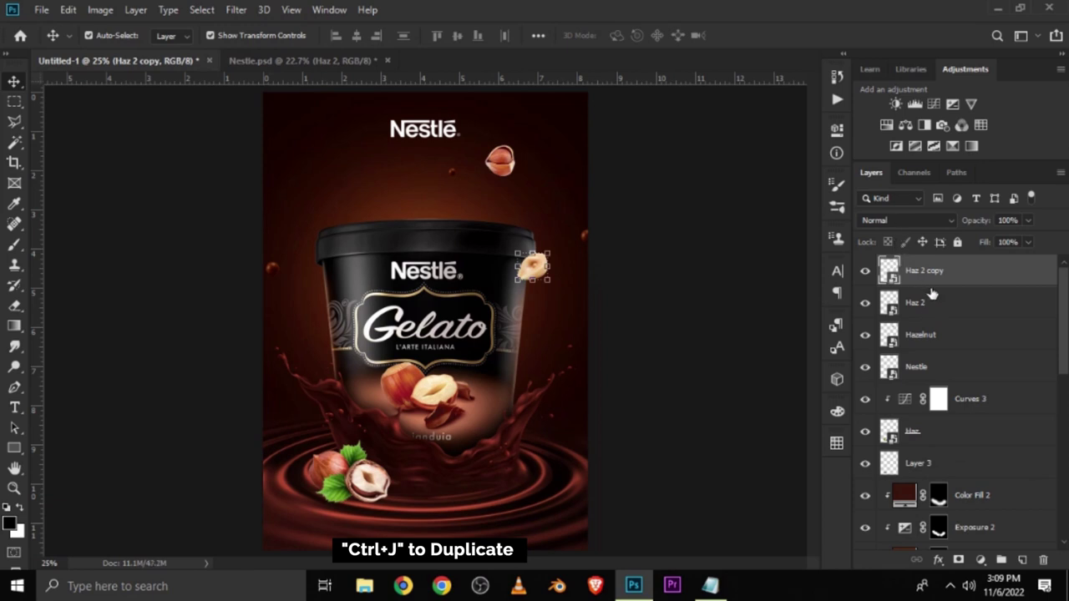
drag(538, 265, 310, 200)
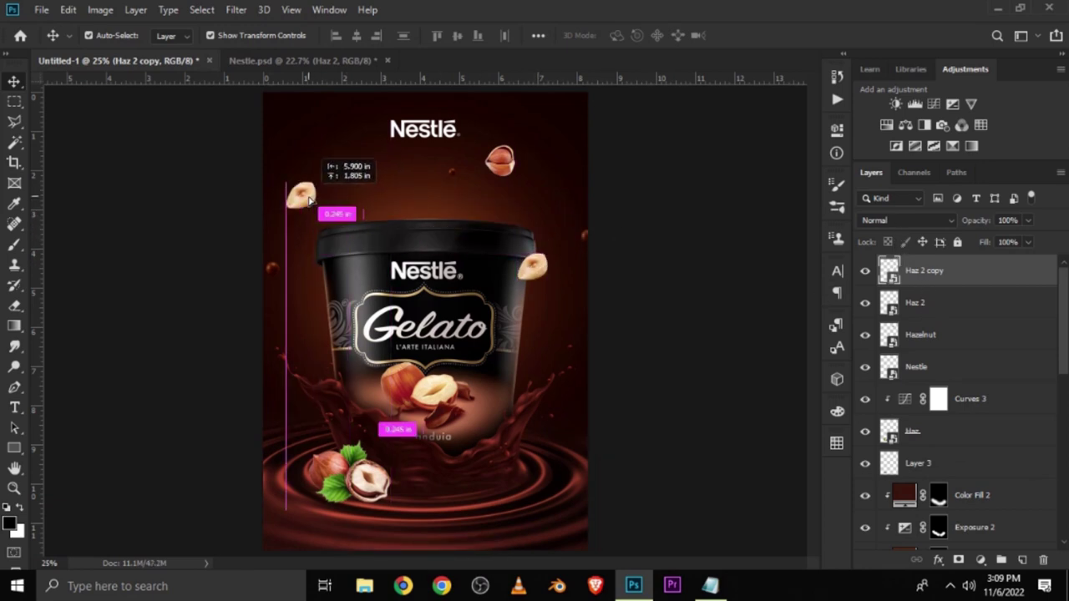
key(ctrl+t)
right_click(309, 194)
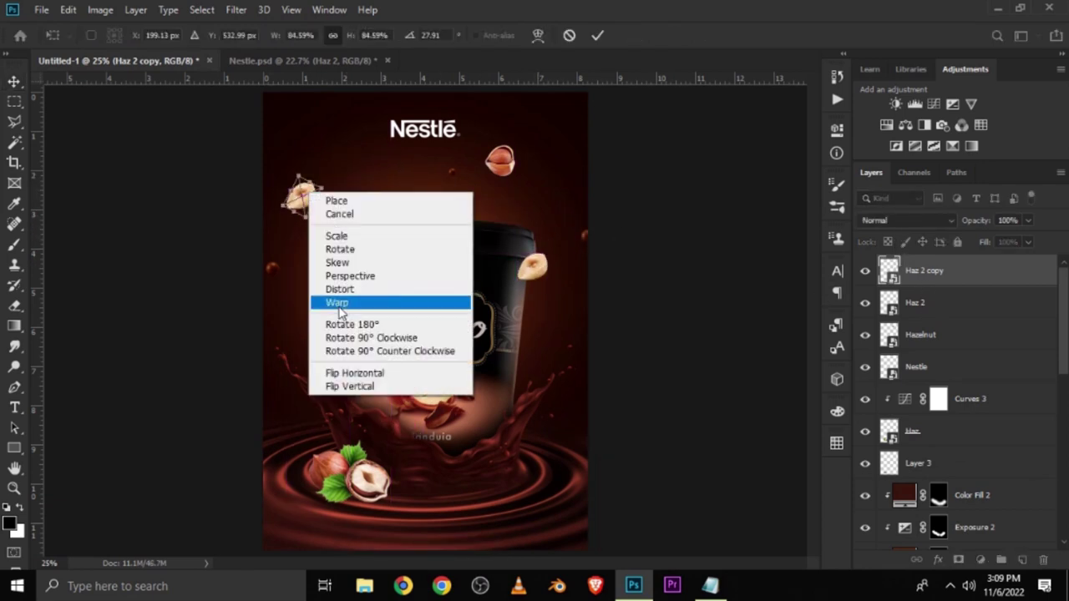
click(353, 337)
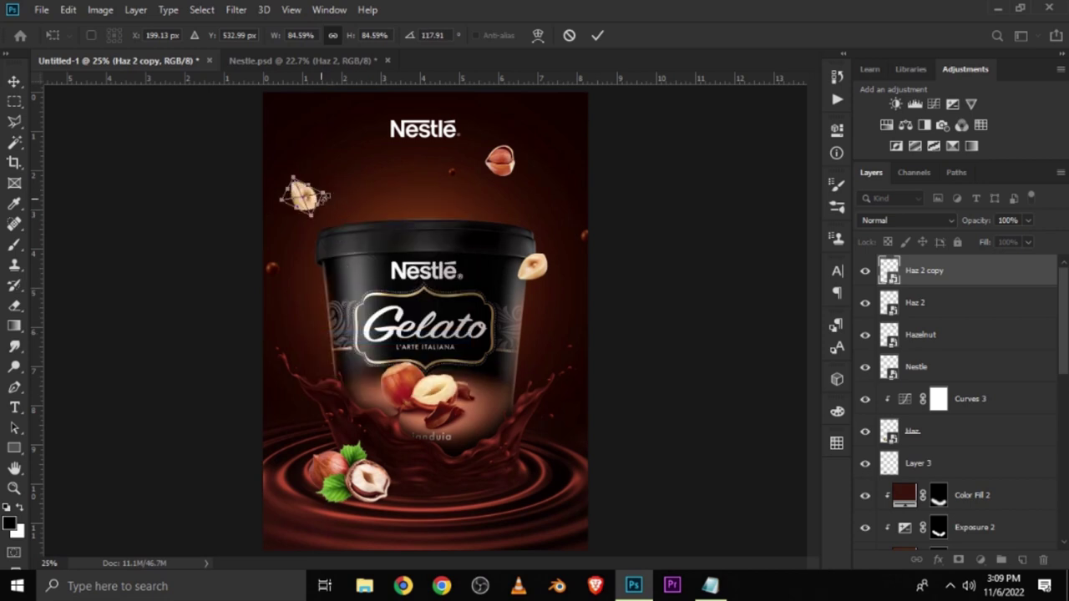
drag(303, 198, 270, 194)
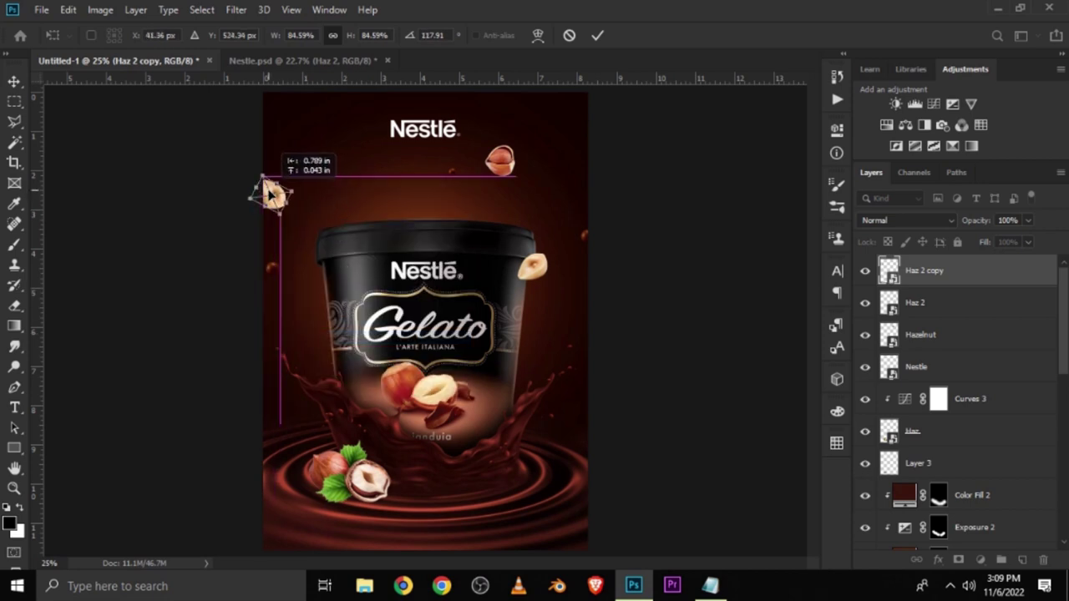
key(Return)
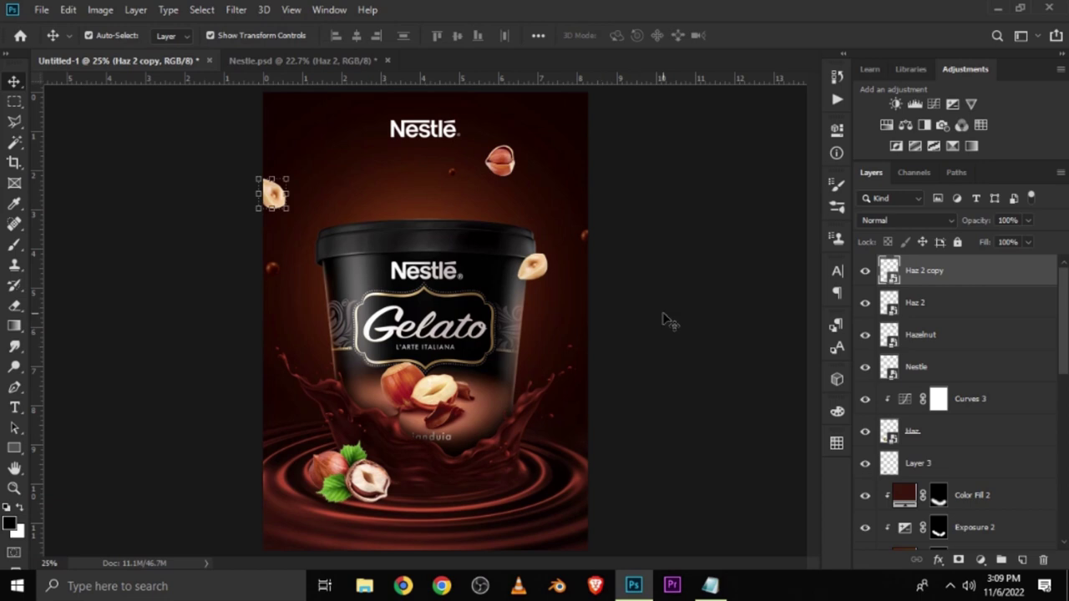
Nudge the Haz 2 hazelnut beside the tub's upper right, then select the gelato tub layer.
click(664, 318)
drag(536, 271, 535, 272)
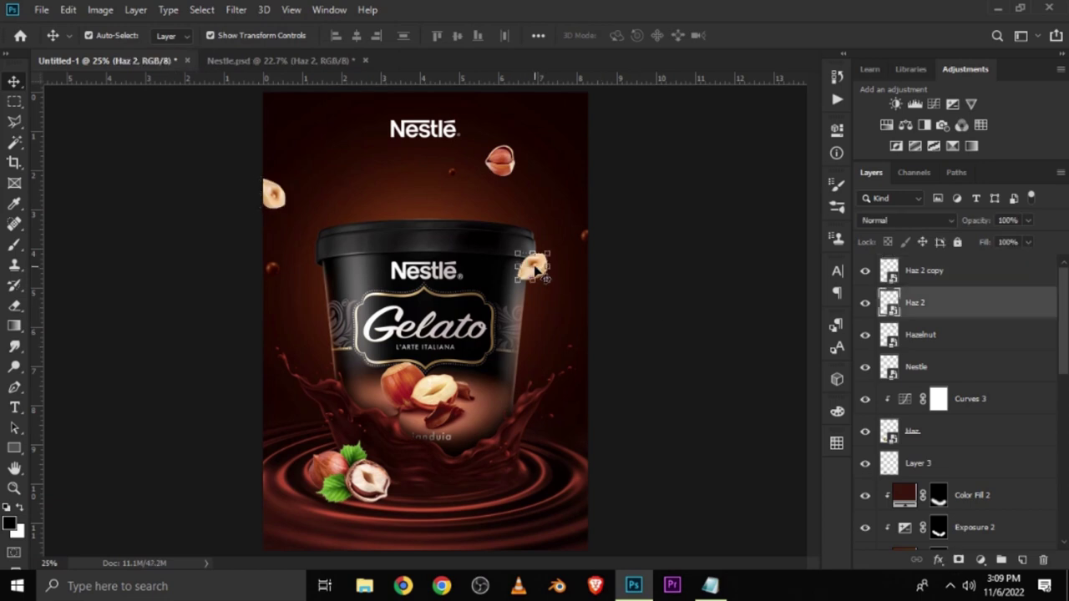
click(680, 361)
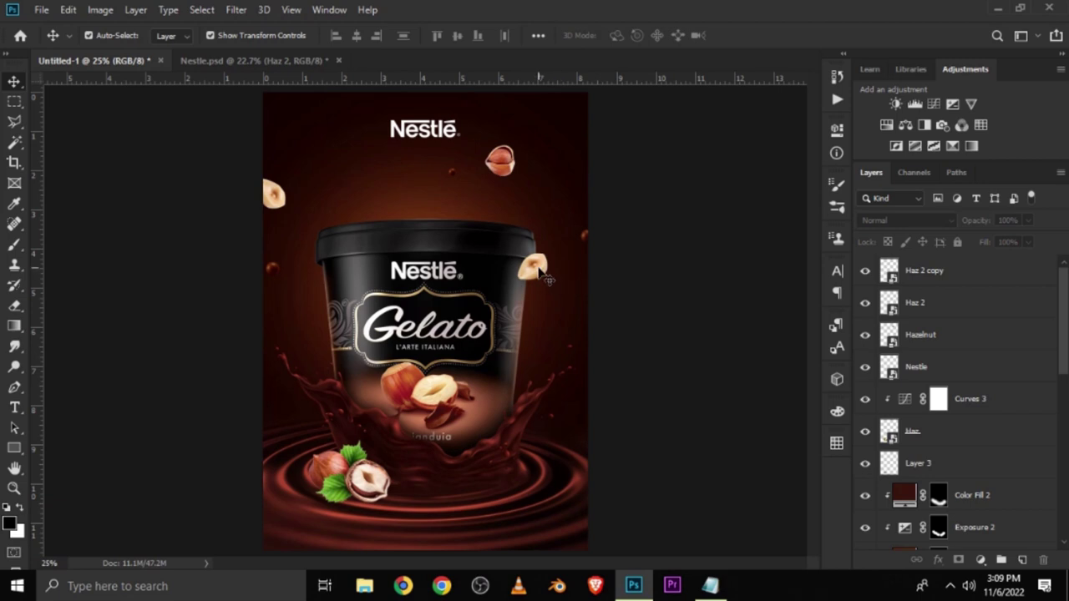
click(541, 273)
click(681, 352)
Select the Exposure 2 layer mask and toggle the adjustment off and on to compare.
scroll(982, 501, down, 2)
click(982, 532)
scroll(982, 498, down, 1)
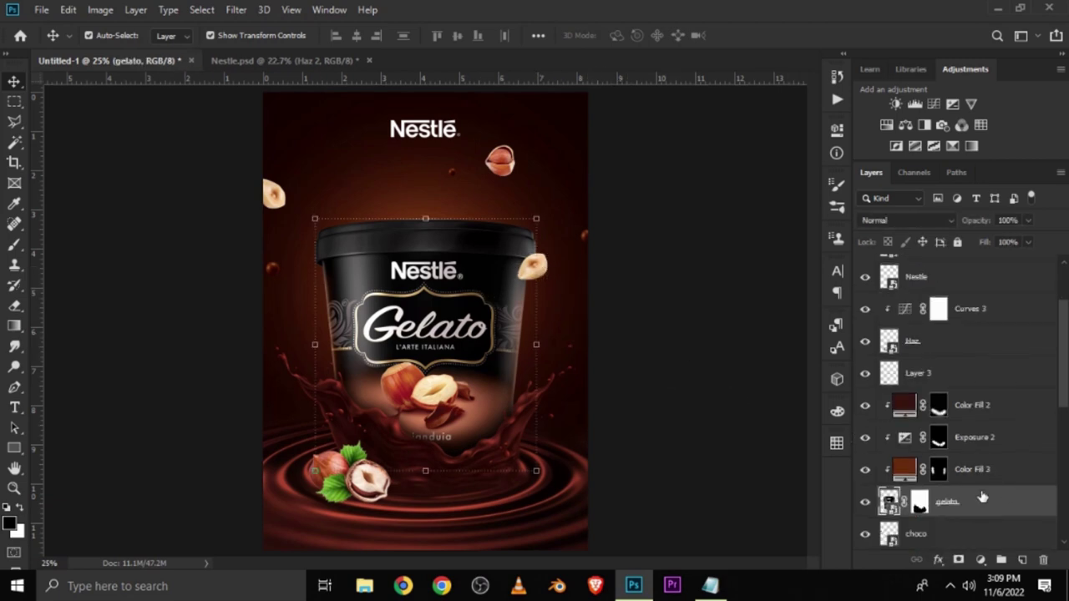
click(938, 438)
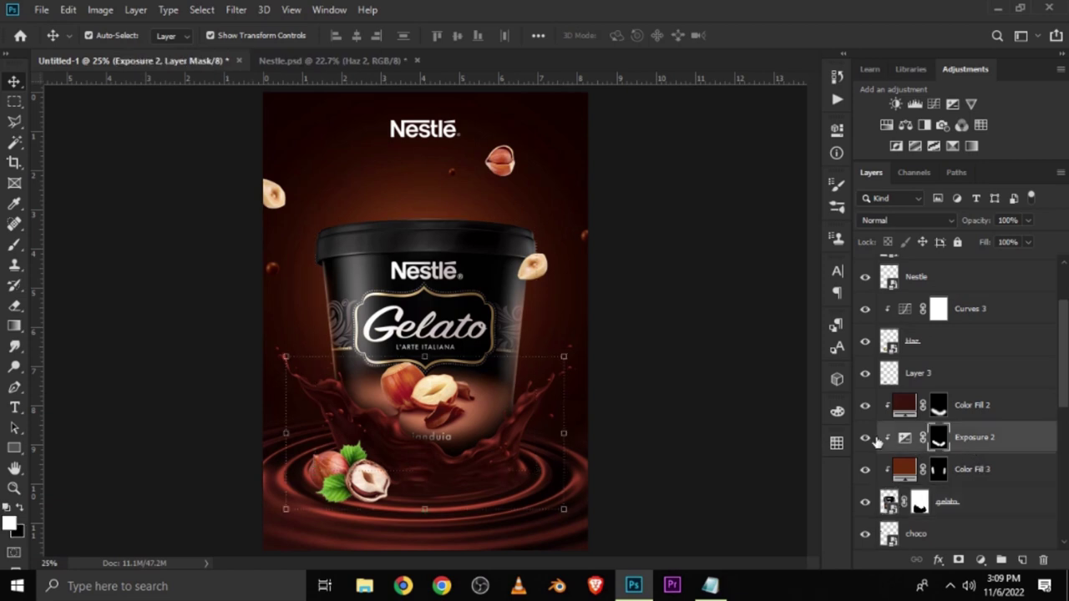
click(866, 439)
click(866, 439)
Set up the Brush Tool with 100% roundness, 100% opacity and 200 px size.
right_click(15, 244)
click(72, 243)
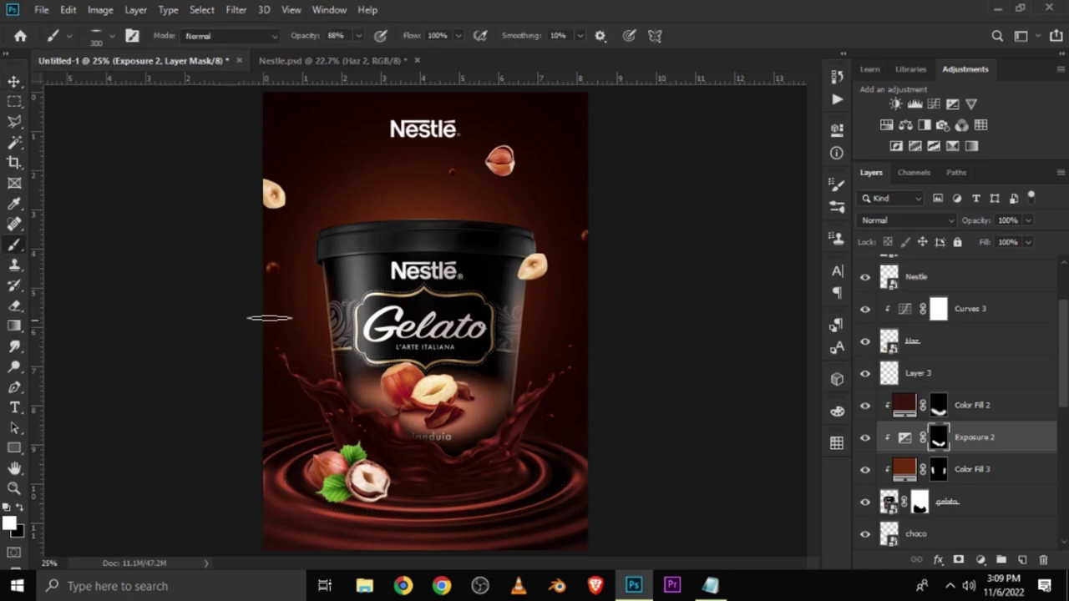
click(836, 185)
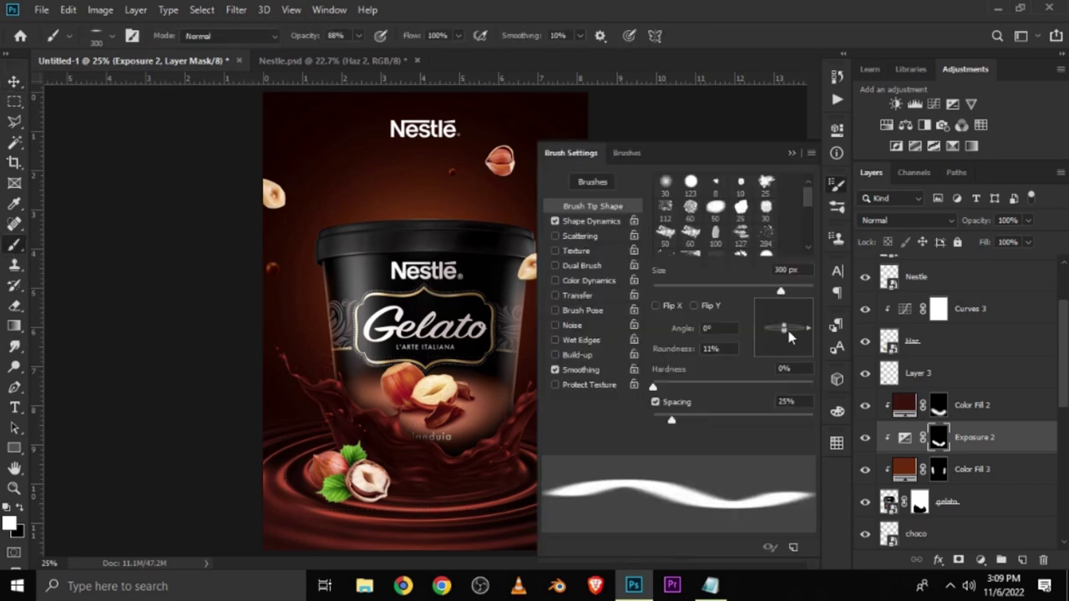
drag(782, 334, 798, 221)
click(791, 154)
key(0)
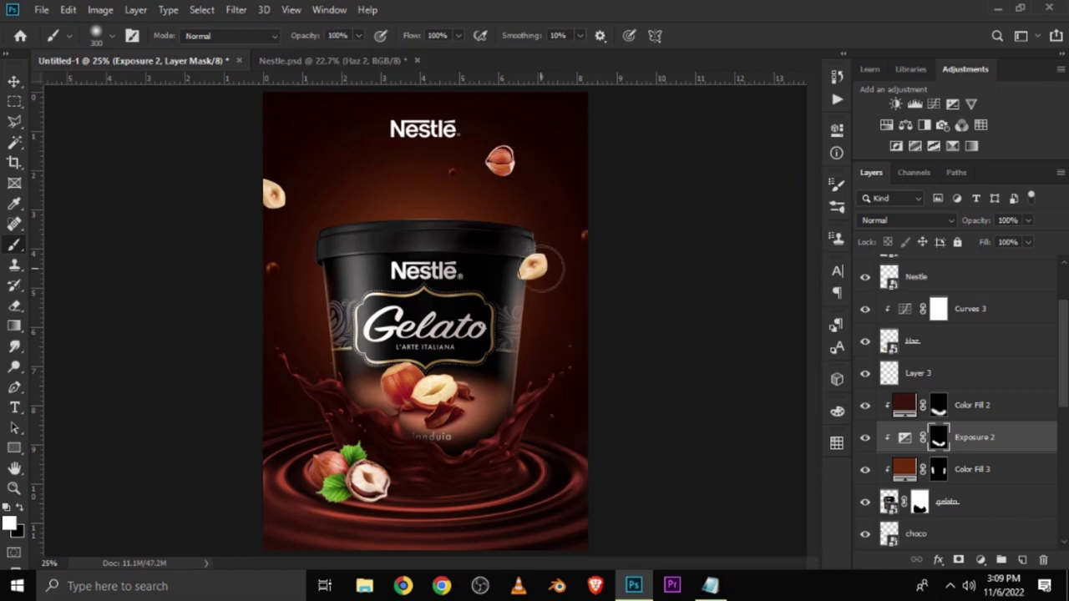
key(bracketleft)
key(bracketleft)
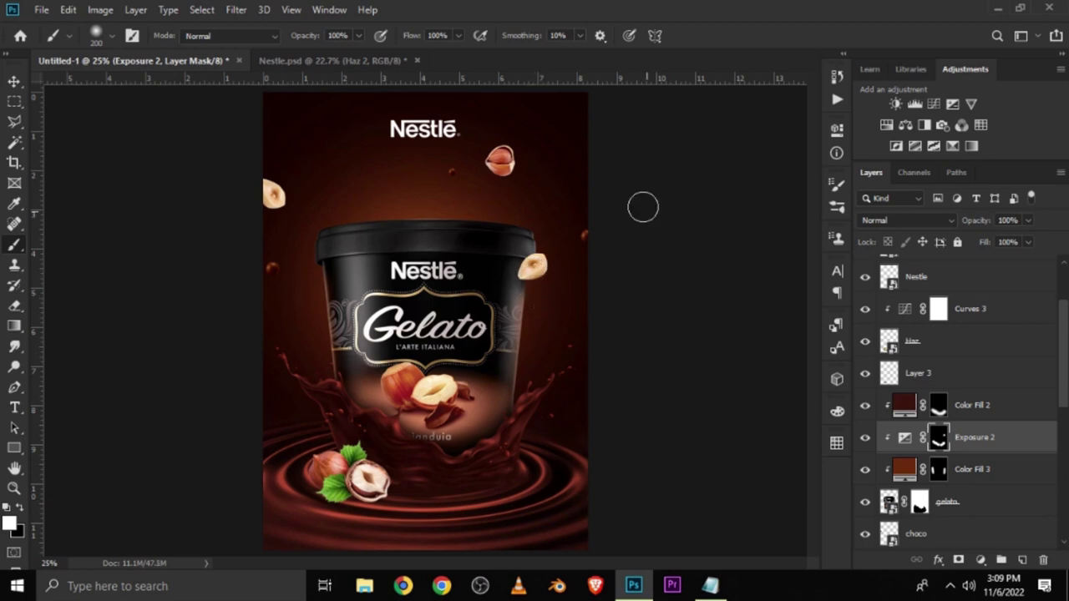
click(14, 81)
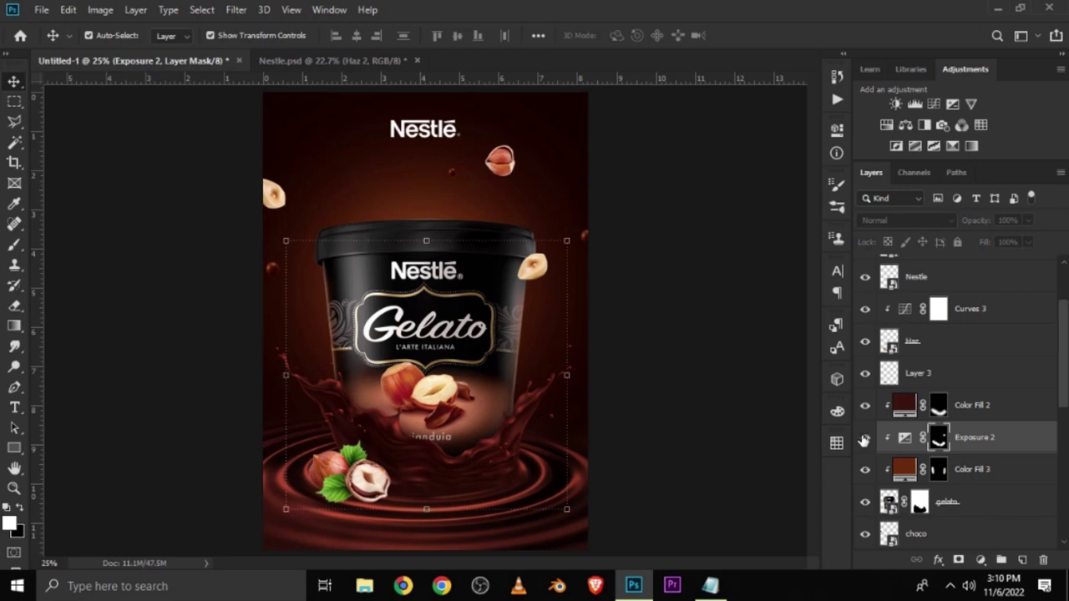
Duplicate the Haz 2 hazelnut and place the copy at the bottom-right edge, rotated and scaled to 210%.
click(691, 377)
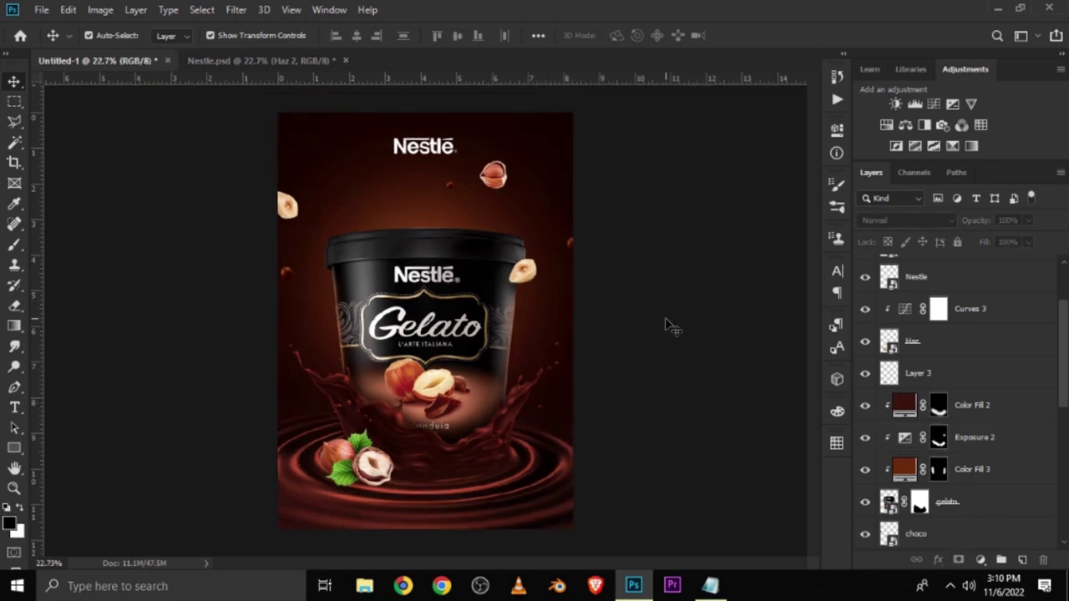
click(532, 280)
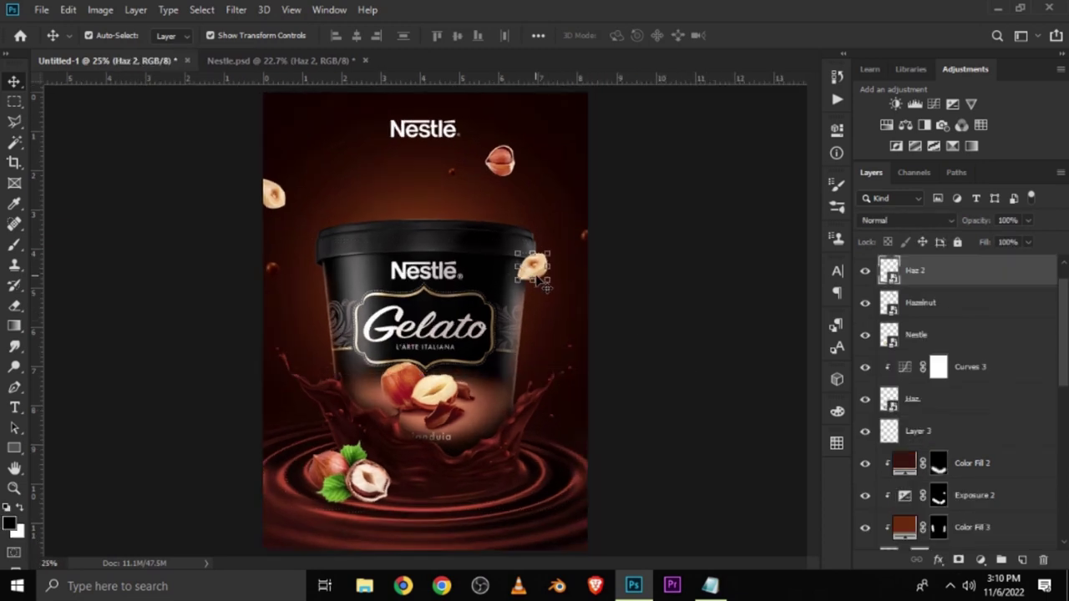
key(ctrl+j)
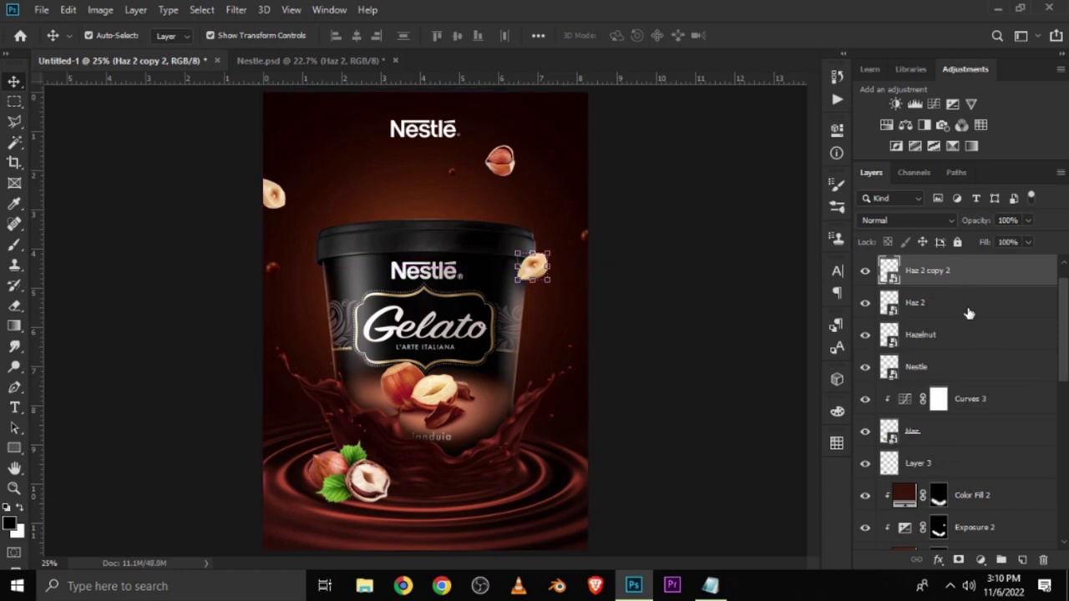
drag(535, 276, 567, 478)
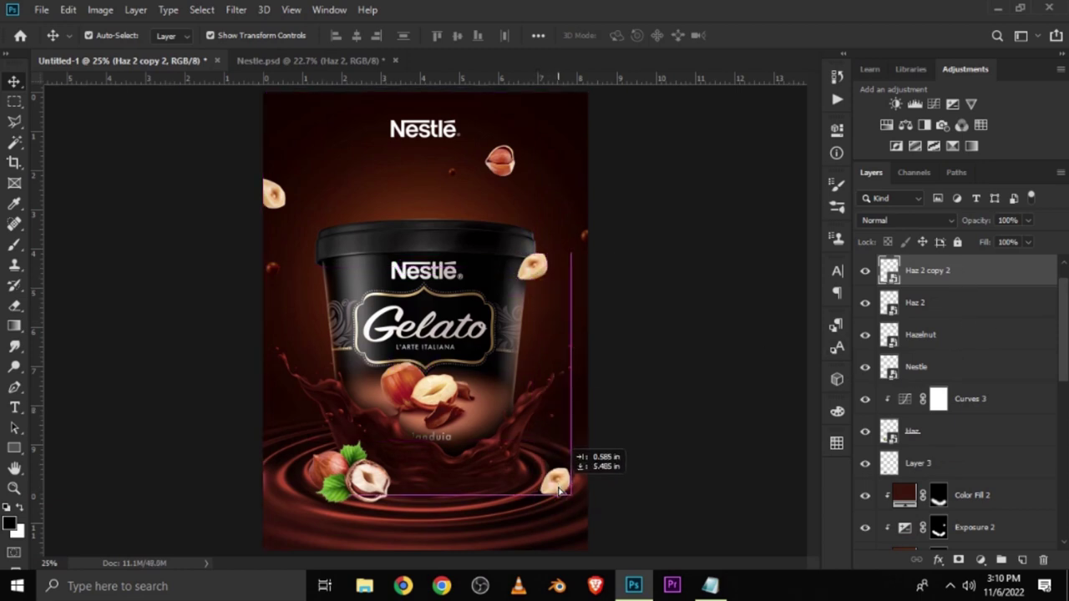
key(ctrl+t)
mouse_move(599, 436)
mouse_down()
mouse_move(632, 444)
mouse_move(668, 430)
mouse_up()
drag(561, 469, 542, 539)
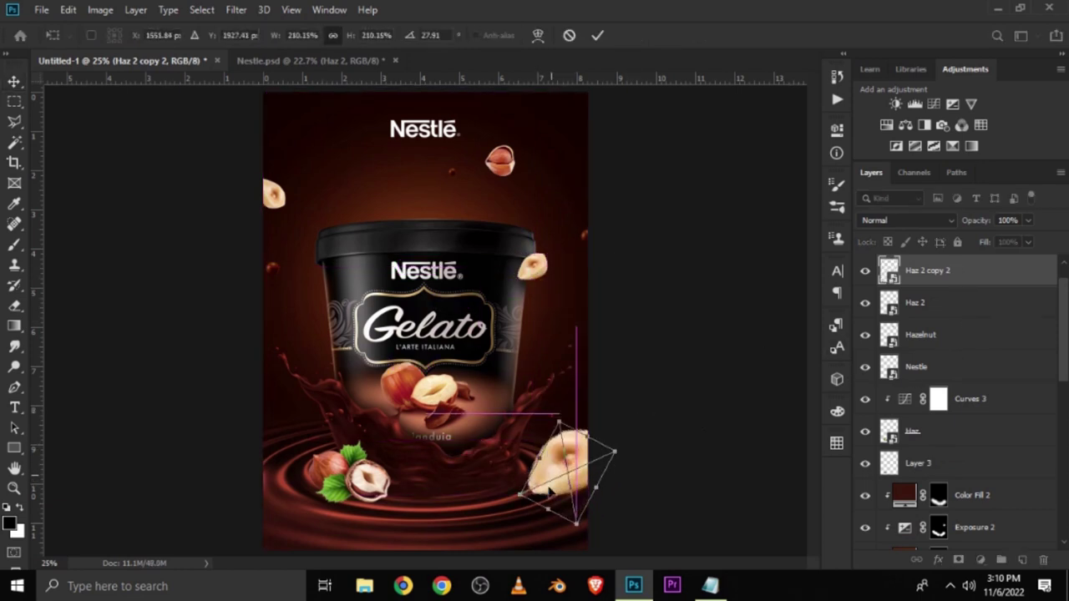
key(Return)
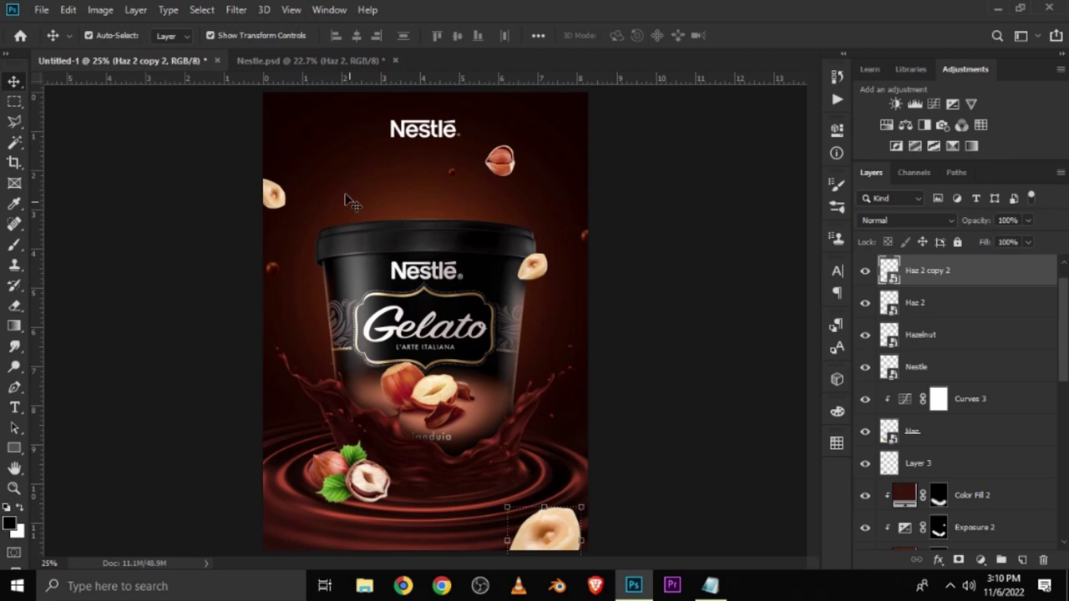
click(234, 10)
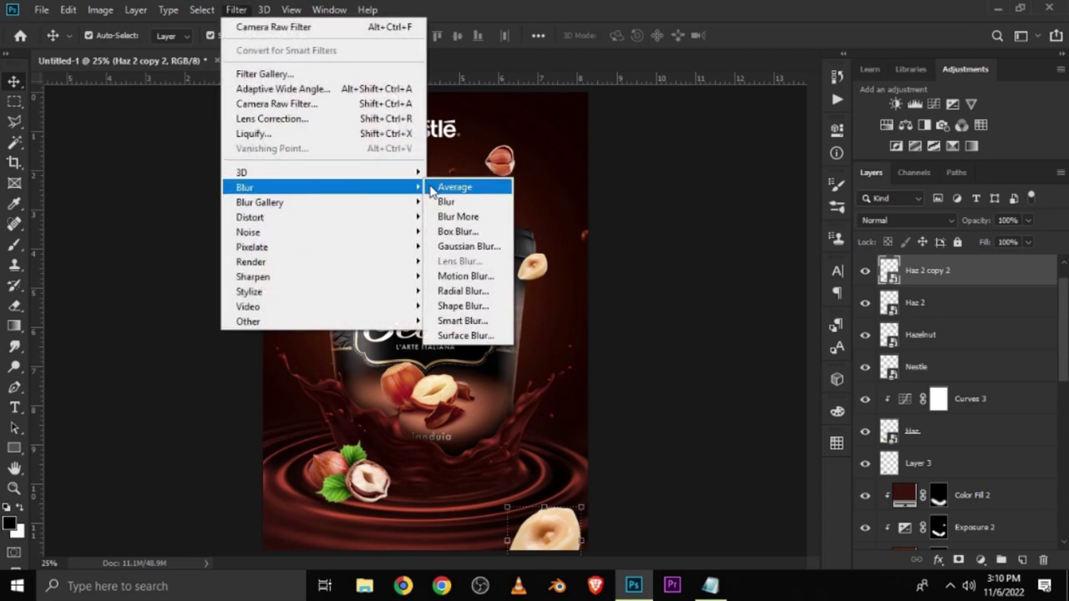
Apply a 5-pixel Gaussian Blur to the Haz 2 copy 2 hazelnut.
click(464, 247)
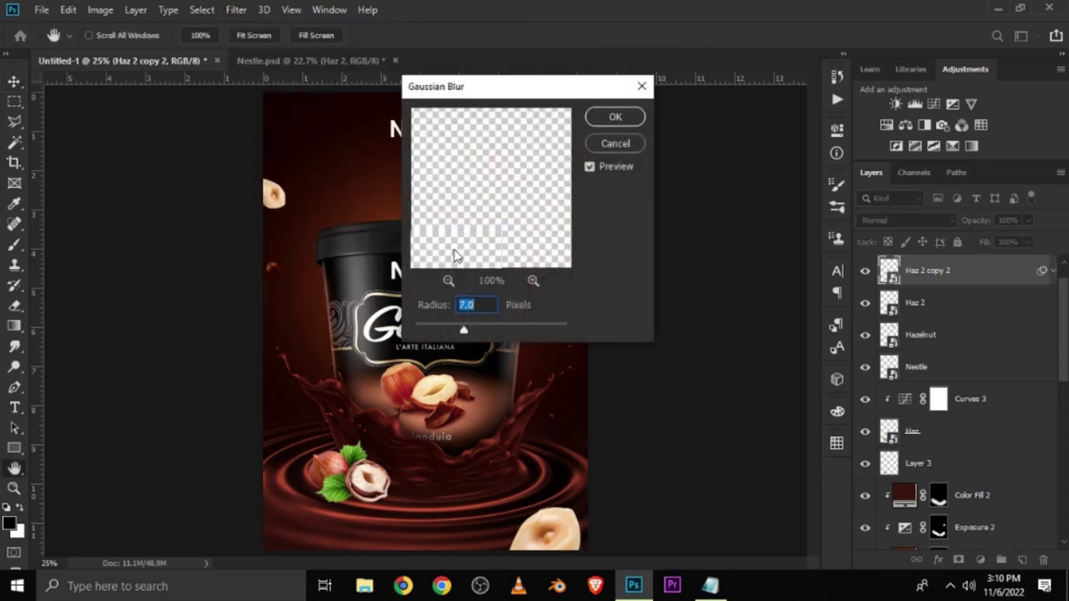
text(5)
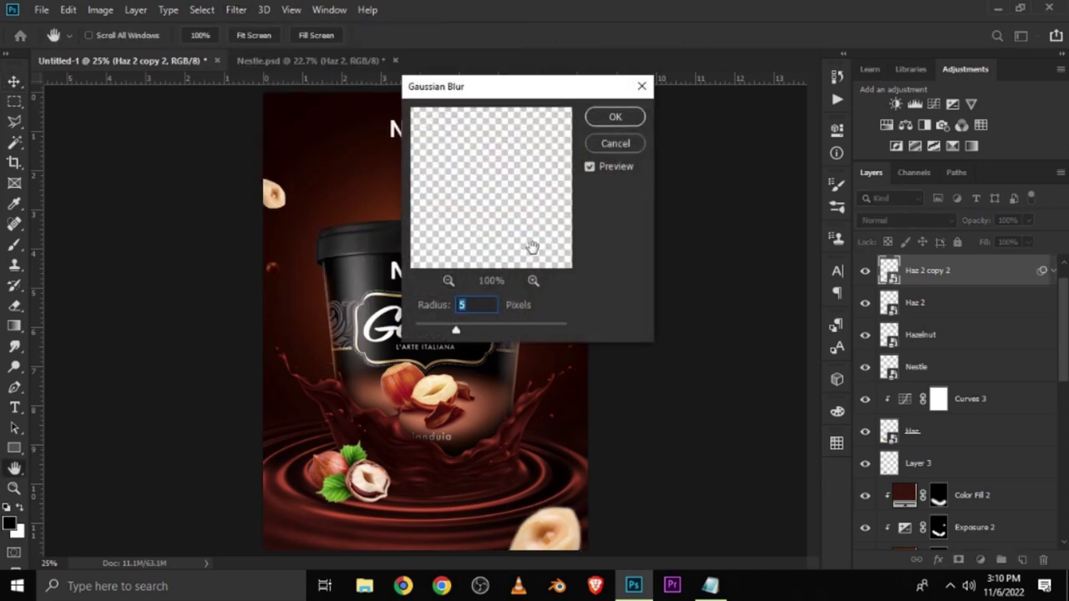
click(613, 119)
click(652, 255)
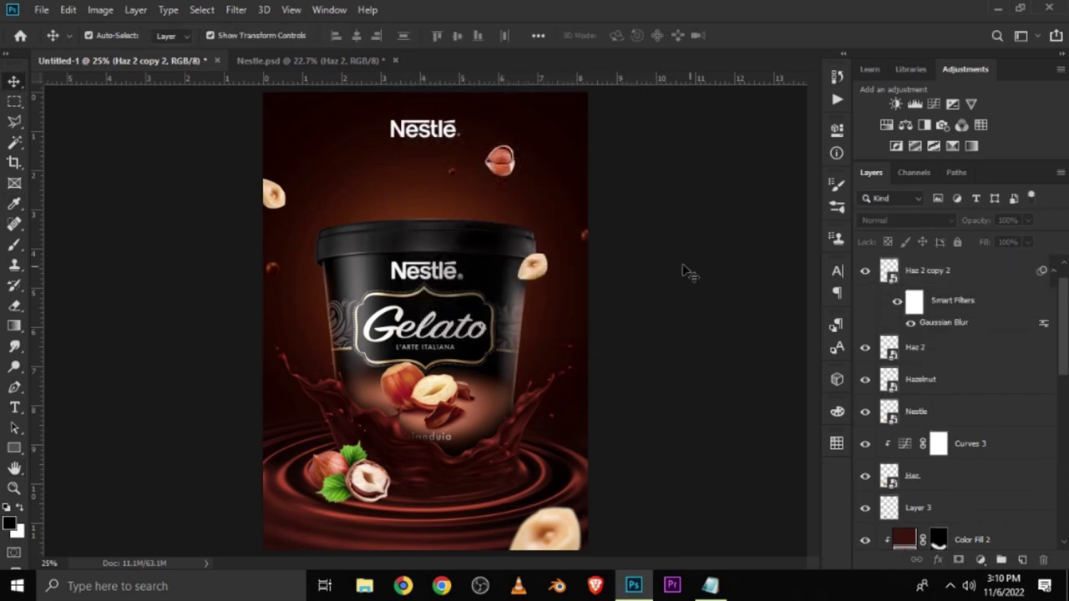
Nudge and rotate the blurred hazelnut at the poster's bottom edge.
click(865, 271)
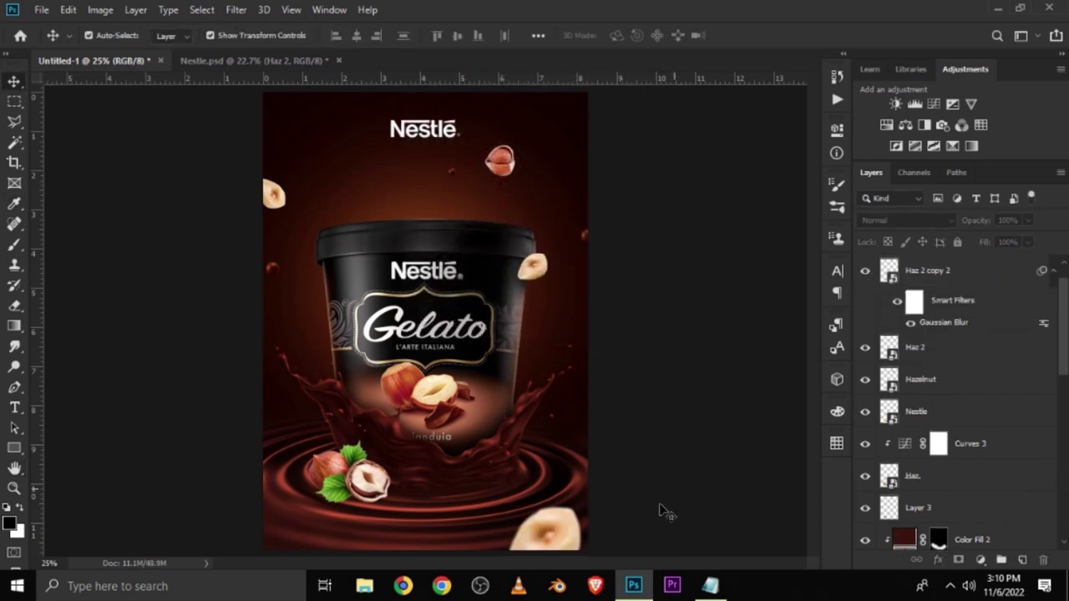
click(576, 531)
drag(572, 532, 566, 525)
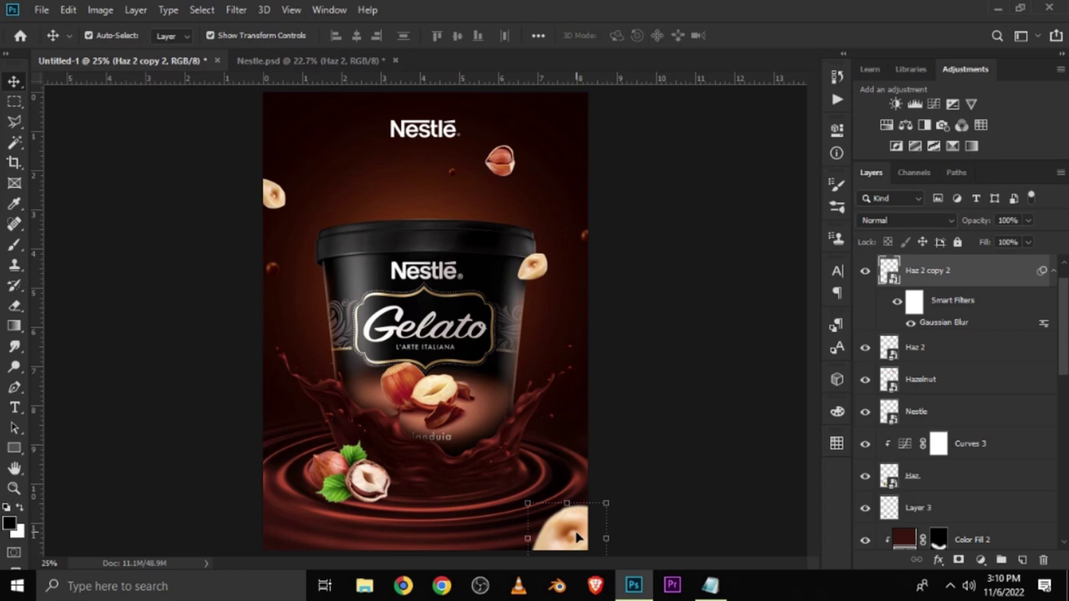
click(588, 531)
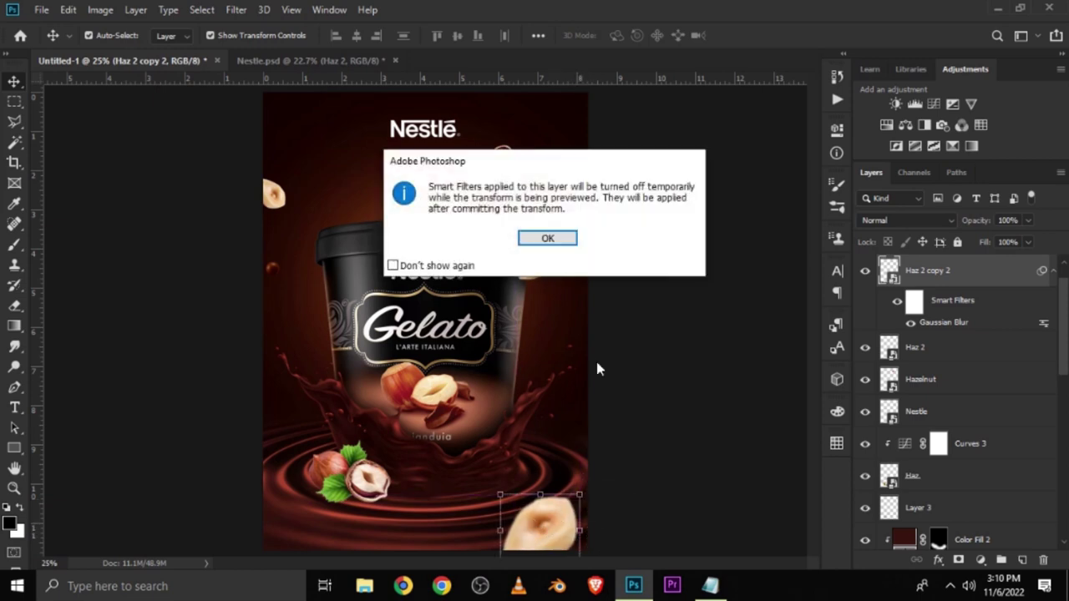
click(557, 243)
drag(561, 455, 618, 484)
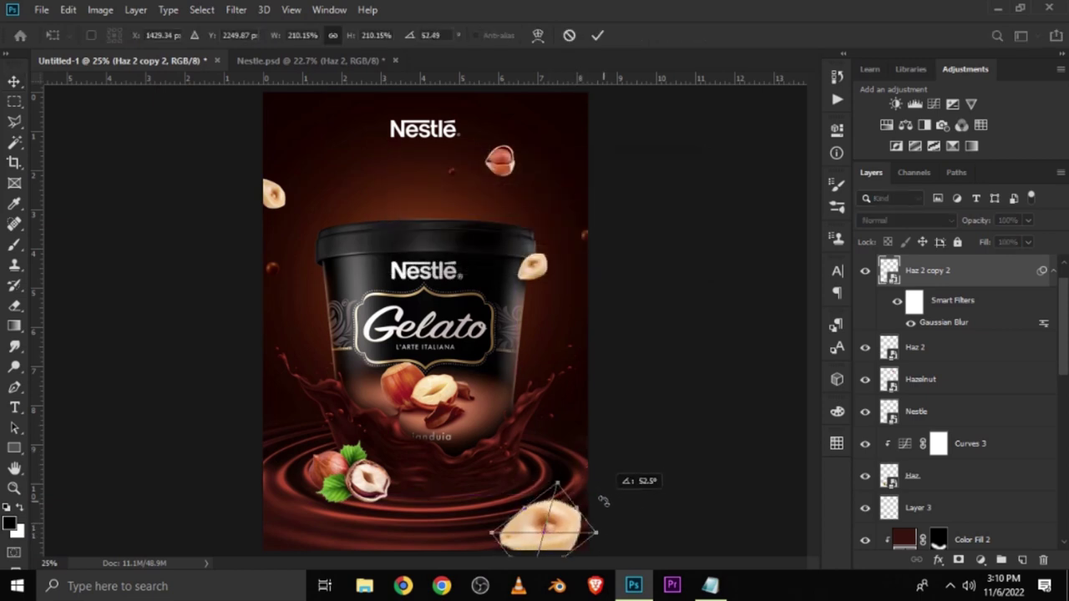
click(596, 36)
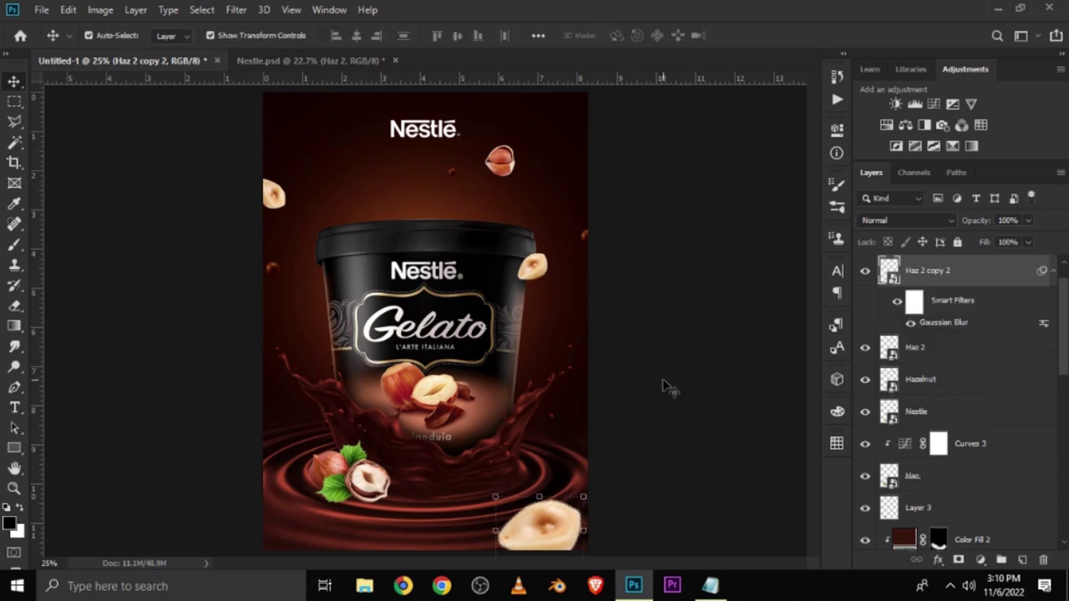
Scale the blurred hazelnut smaller so it sits partly off the bottom edge.
click(583, 498)
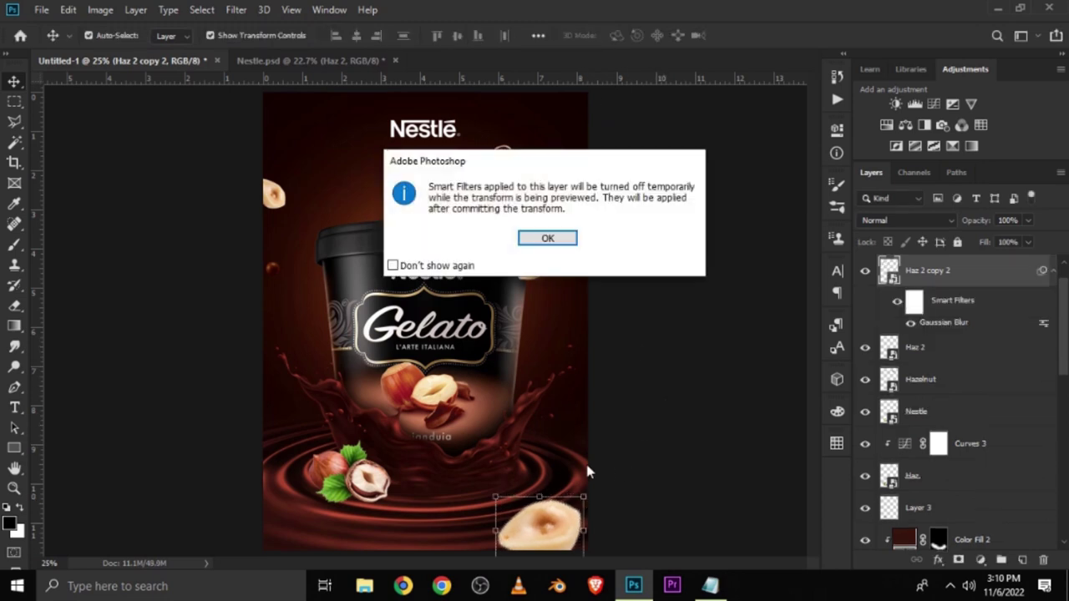
click(543, 237)
drag(583, 498, 553, 509)
key(Return)
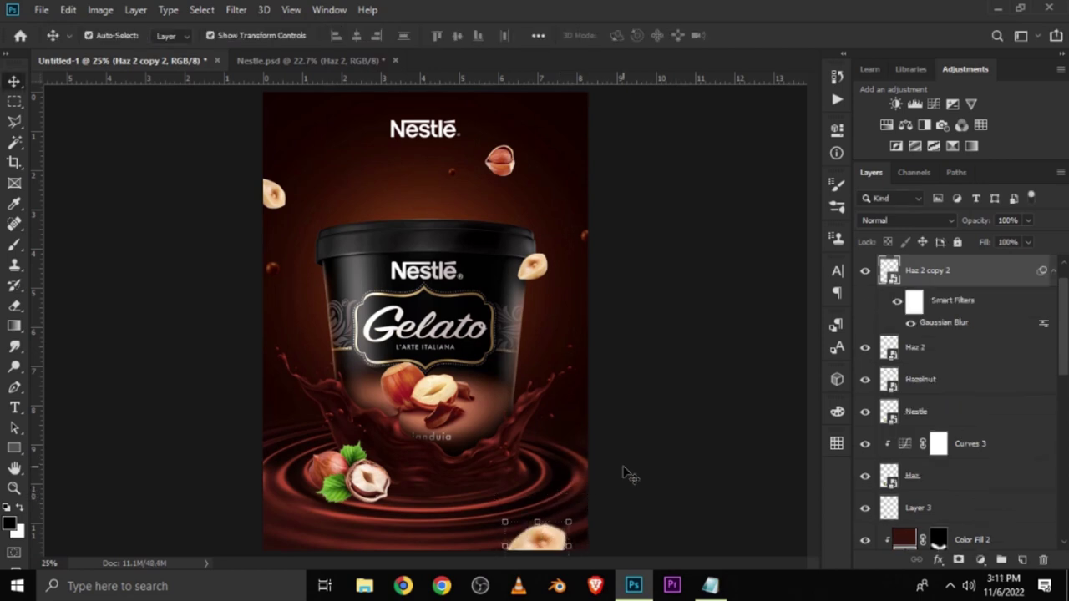
click(623, 466)
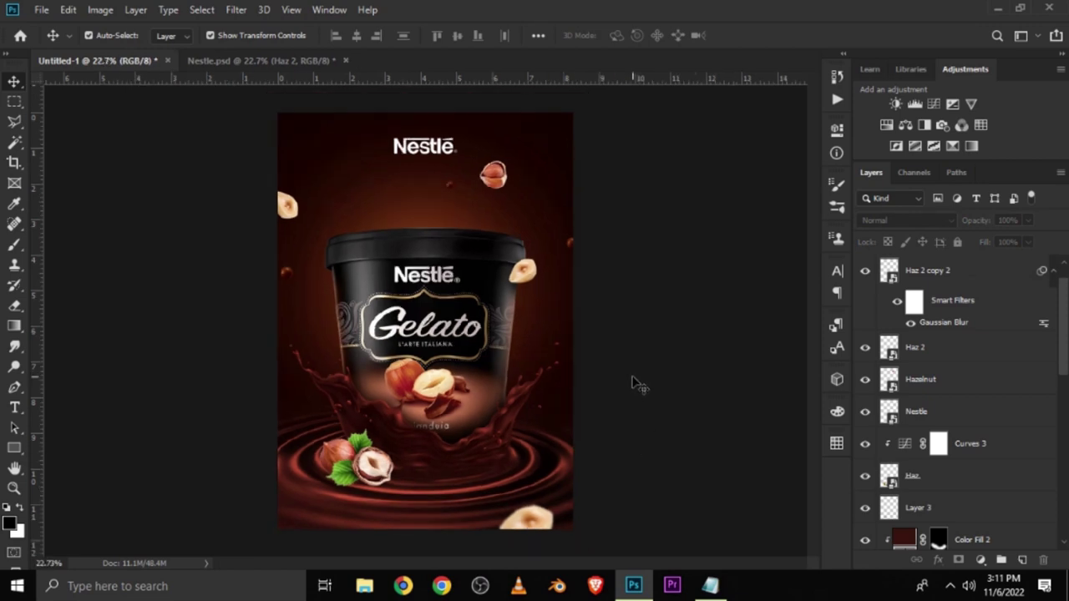
Copy the dark dust texture from Nestle.psd into the poster and stretch it to cover the canvas.
click(221, 60)
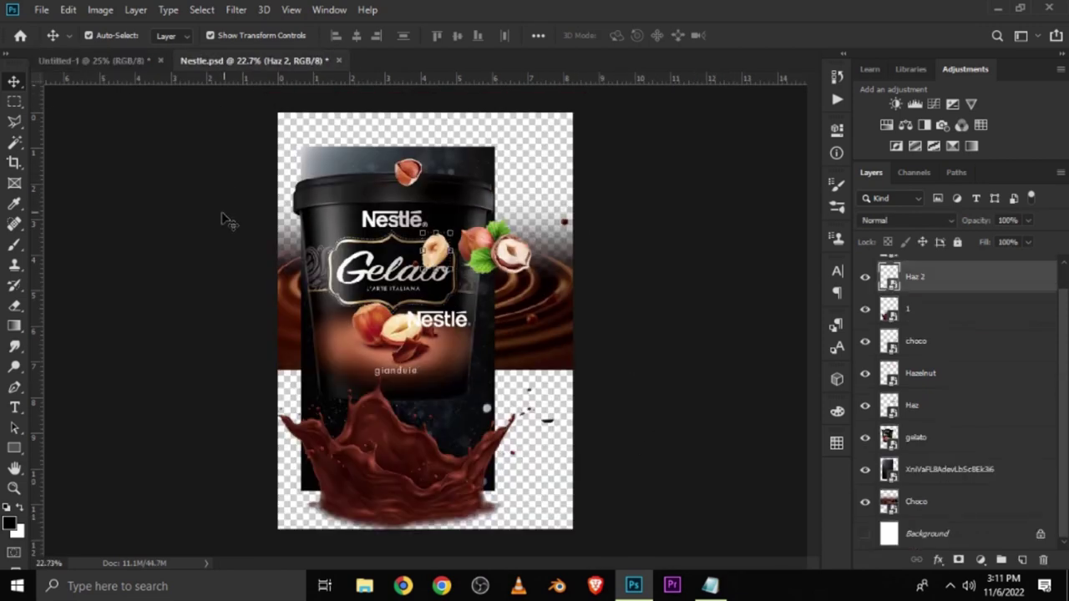
drag(334, 162, 339, 152)
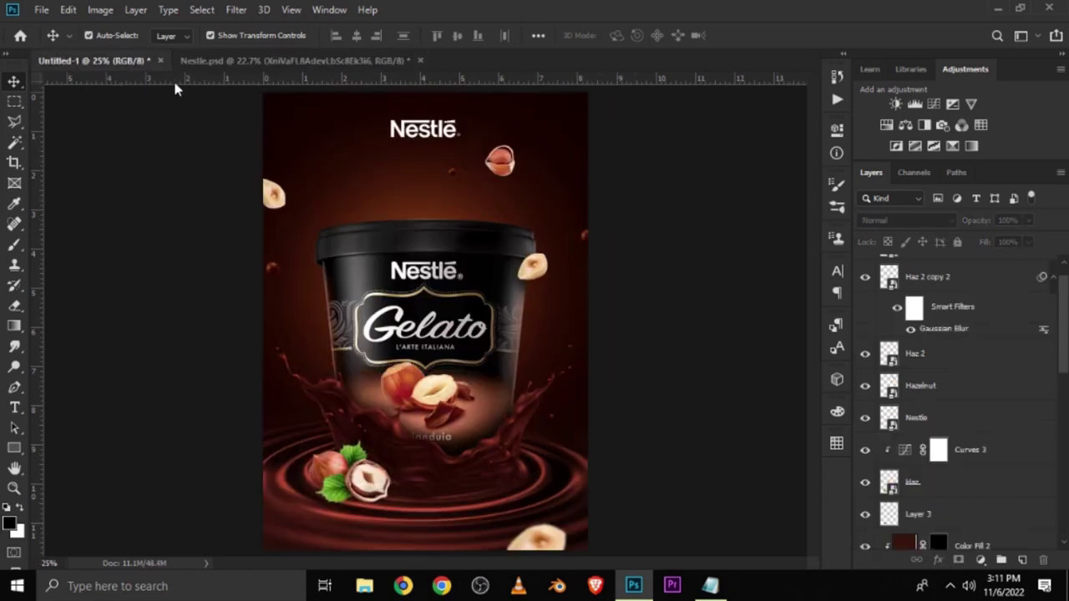
drag(132, 70, 175, 84)
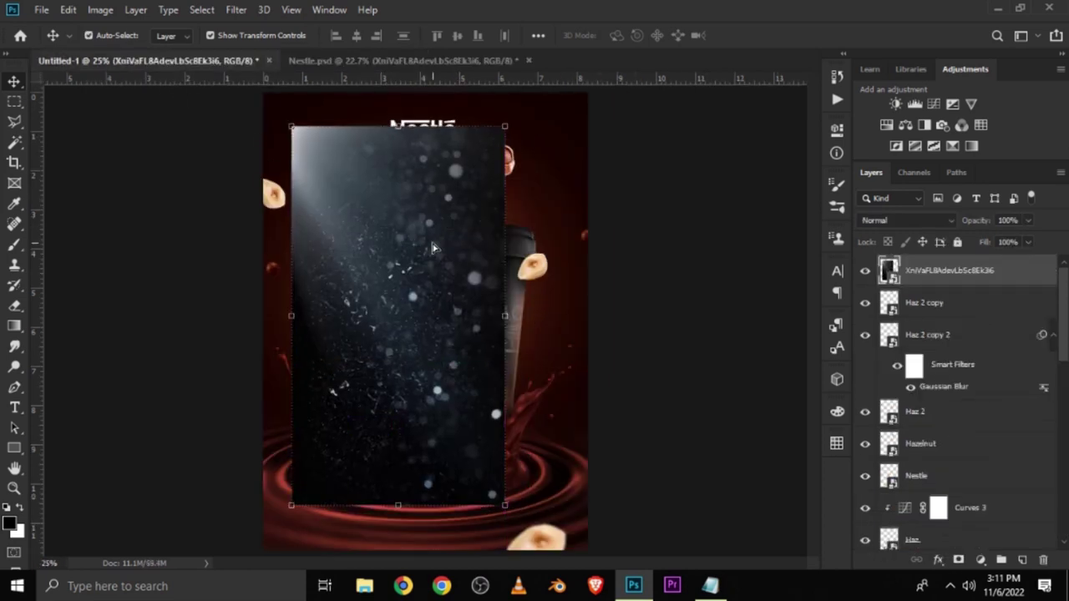
key(ctrl+t)
mouse_move(505, 316)
mouse_down()
mouse_move(579, 321)
mouse_move(581, 332)
mouse_move(600, 324)
mouse_up()
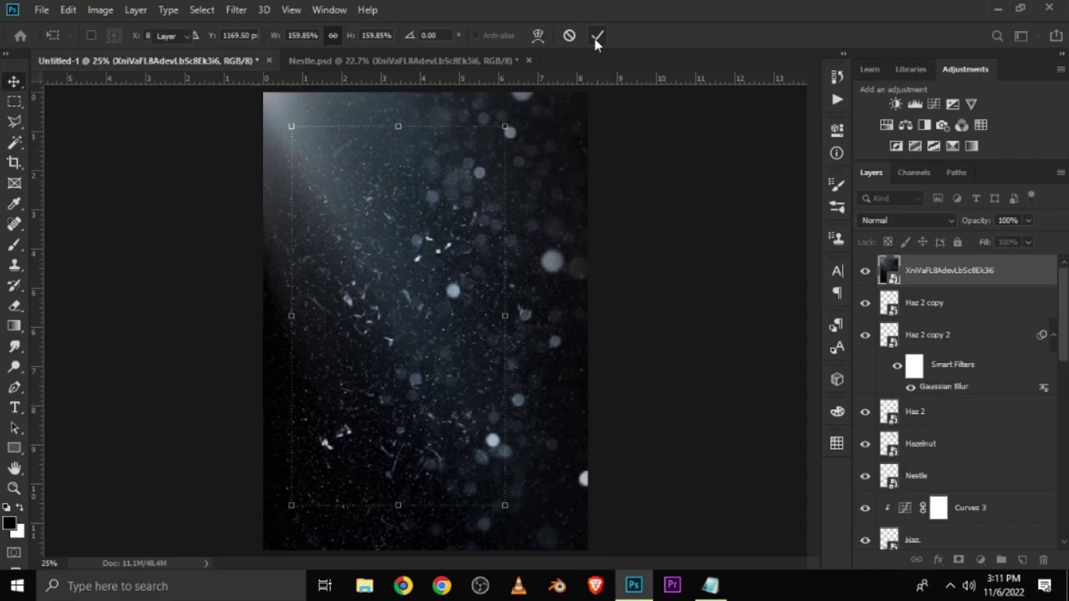
key(Return)
Set the dust texture's blend mode to Screen, comparing it on and off.
click(864, 270)
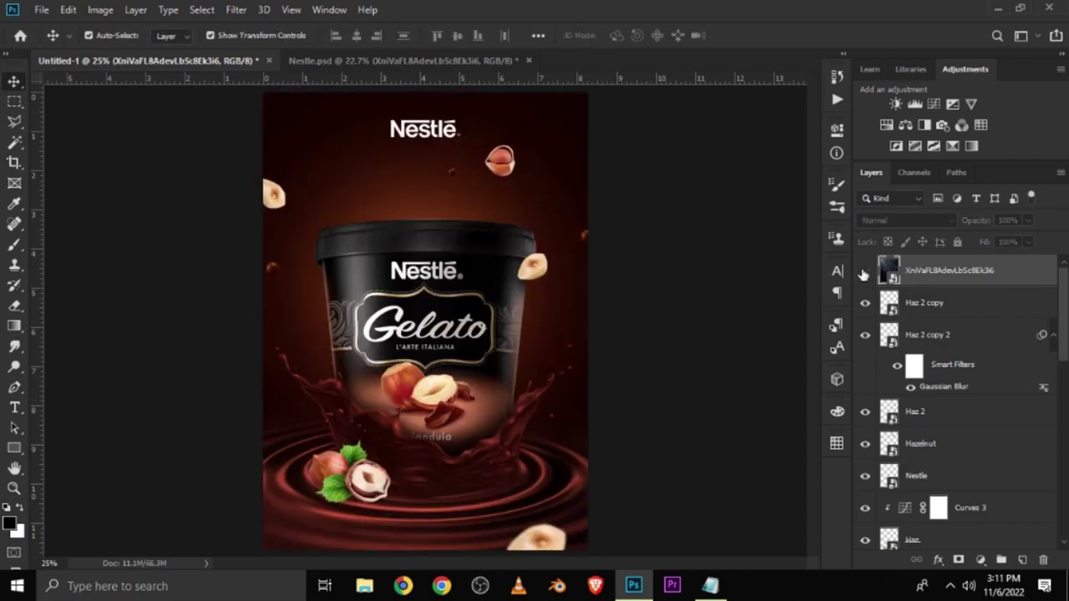
click(906, 220)
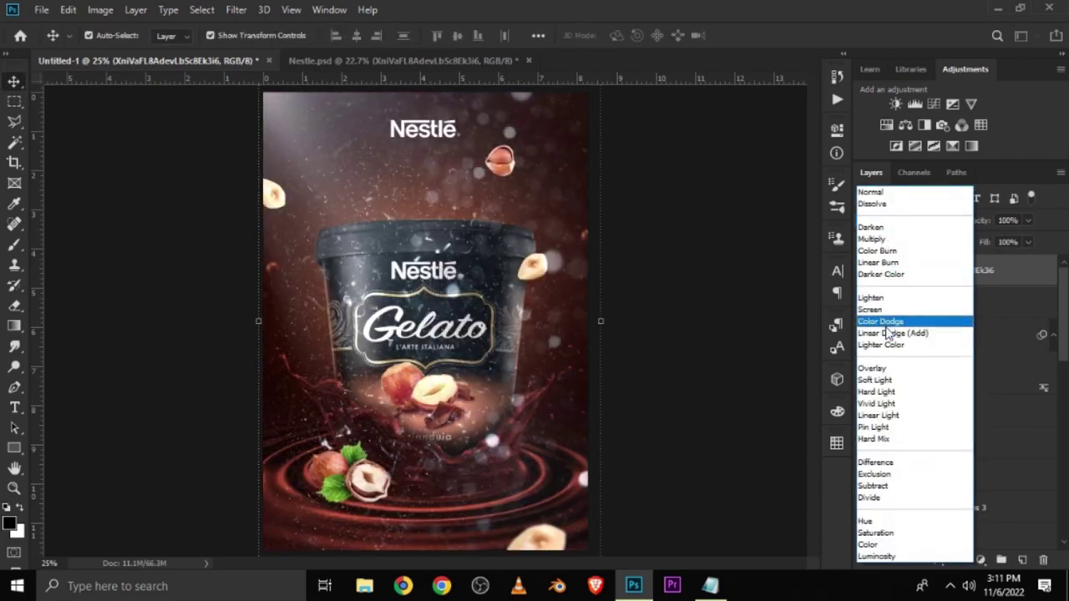
click(875, 310)
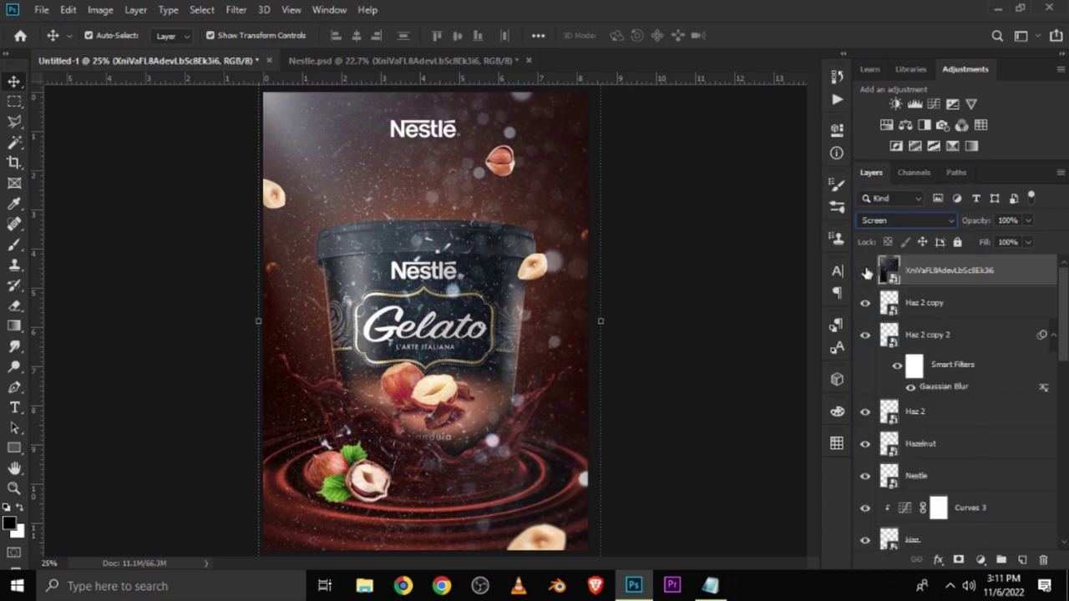
click(864, 270)
click(981, 561)
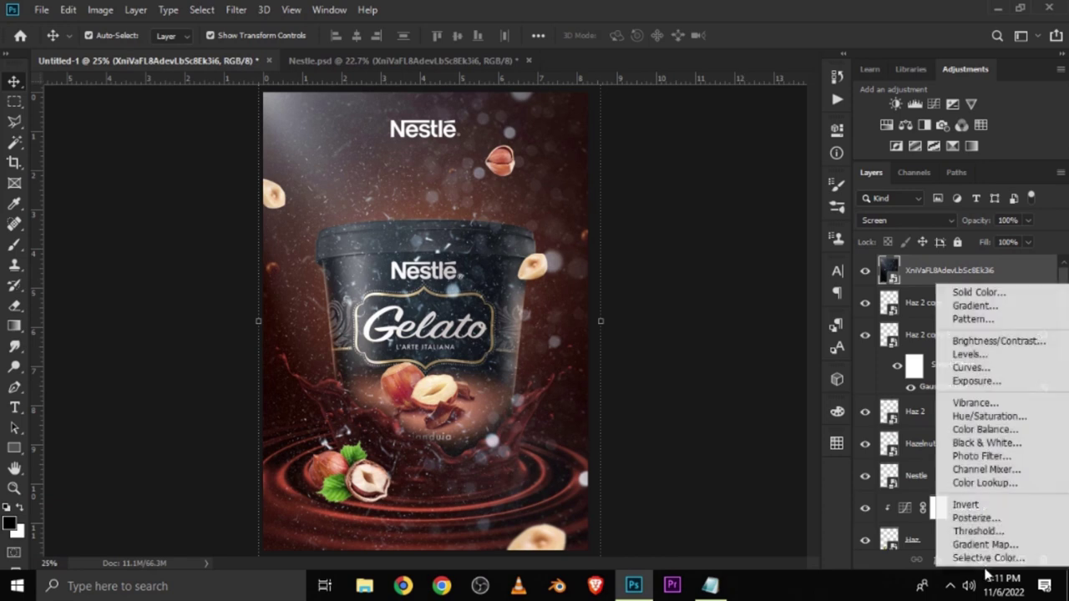
Add a Levels adjustment clipped to the dust texture with black input about 78.
click(968, 354)
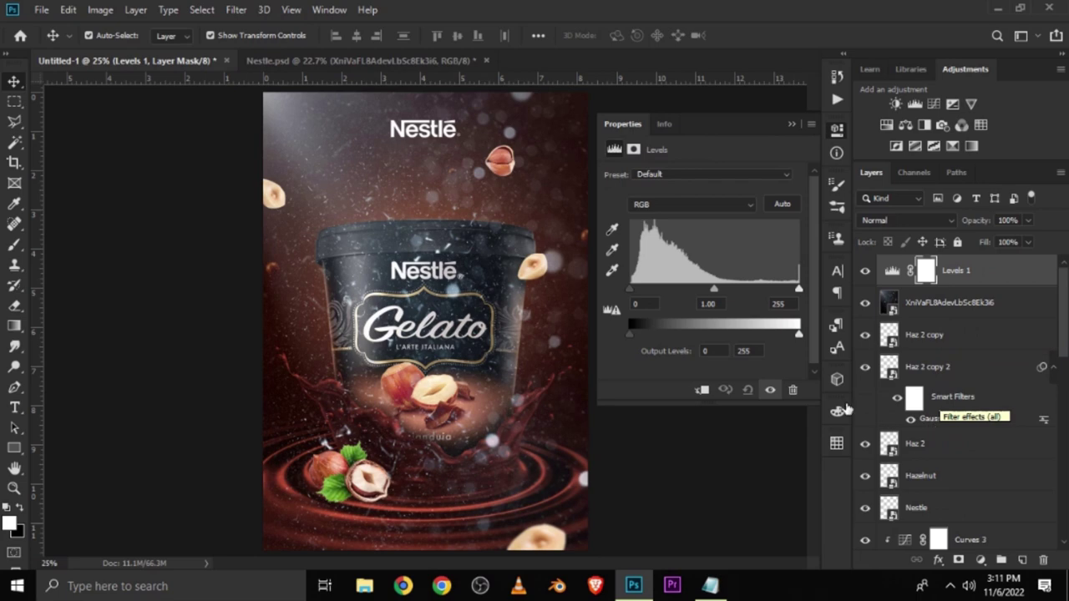
drag(637, 292, 662, 289)
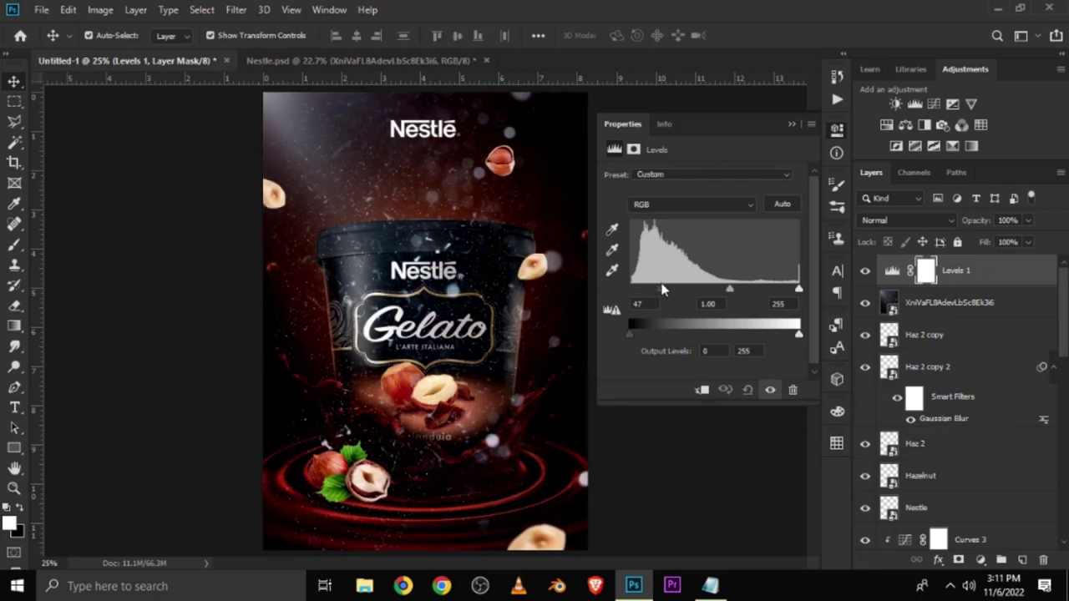
click(702, 391)
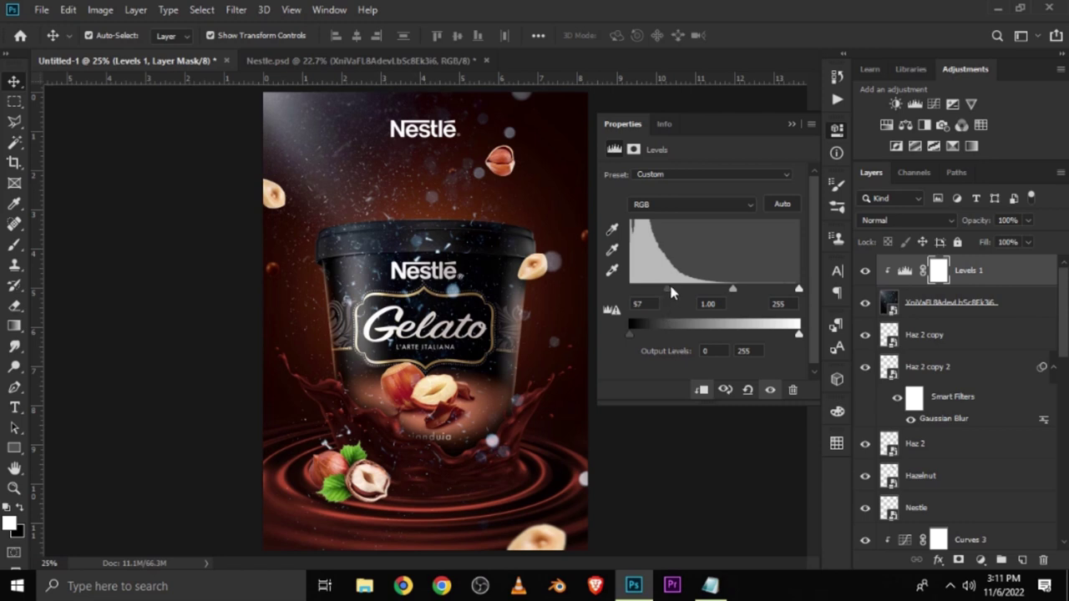
drag(667, 290, 680, 291)
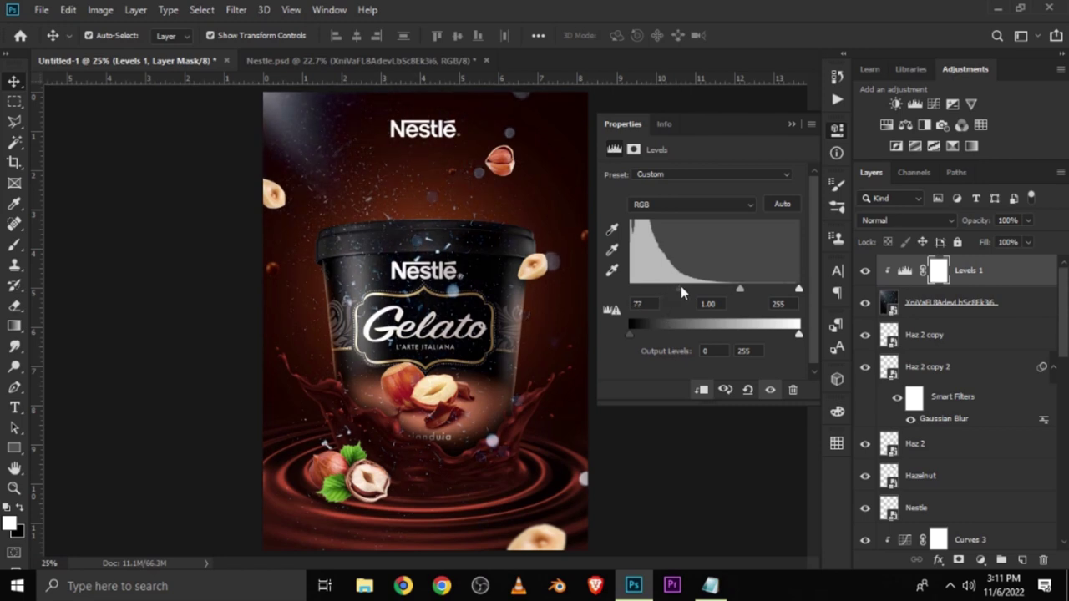
click(790, 124)
click(865, 271)
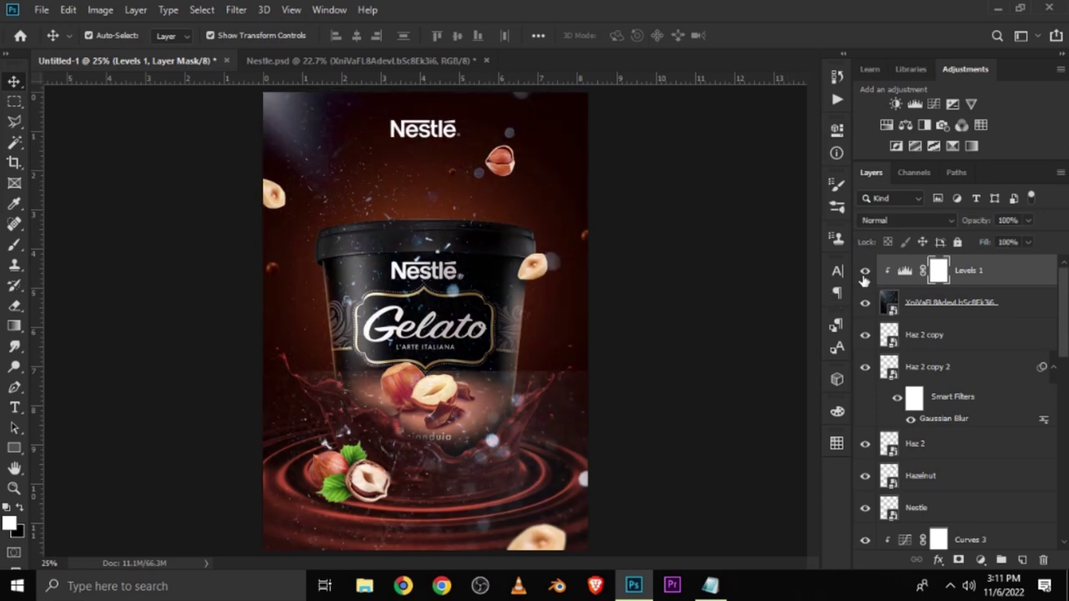
Add a Hue/Saturation adjustment clipped to the dust texture.
click(980, 559)
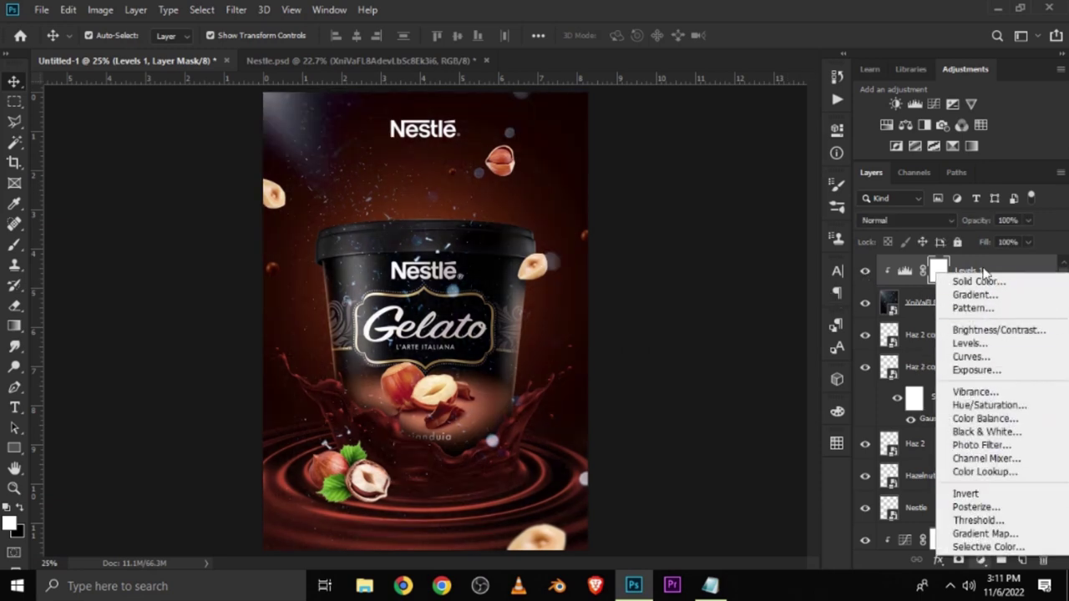
click(989, 404)
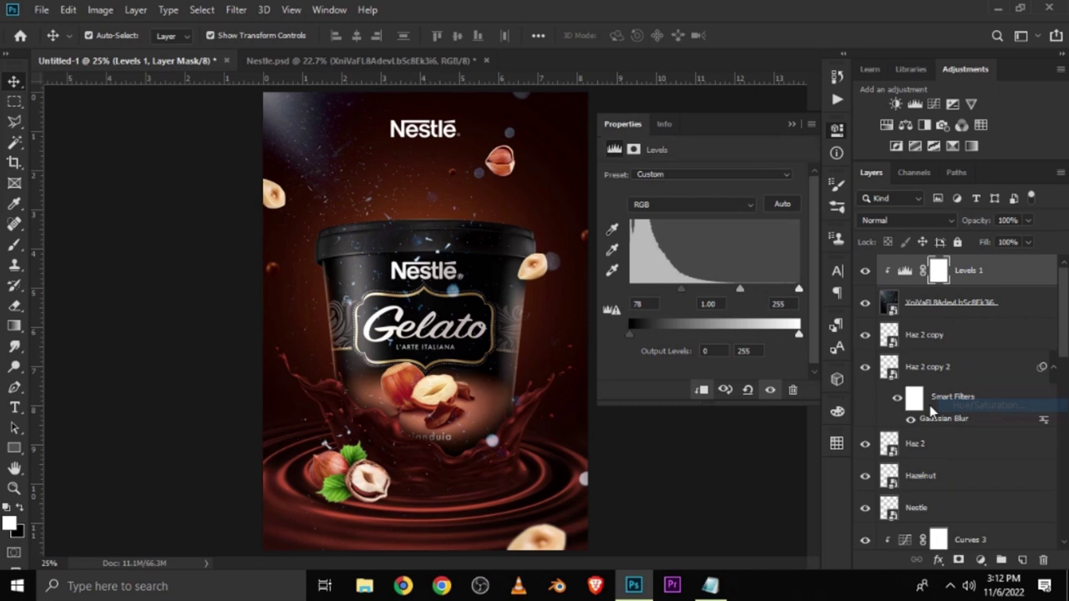
click(702, 391)
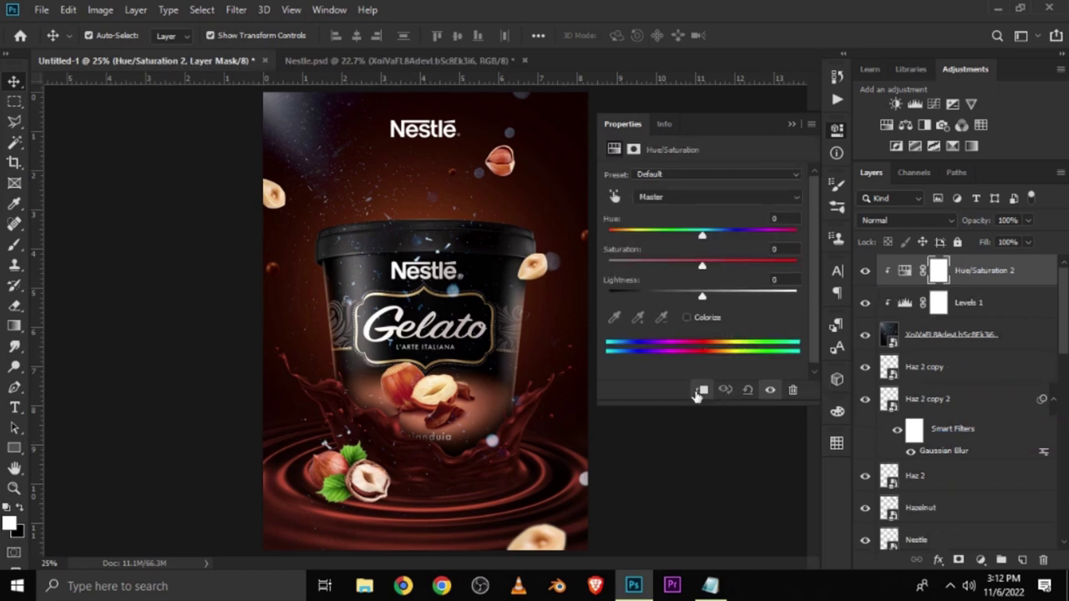
Enable Colorize in Hue/Saturation 2 and set Hue 24, Saturation 75, Lightness -44.
click(687, 318)
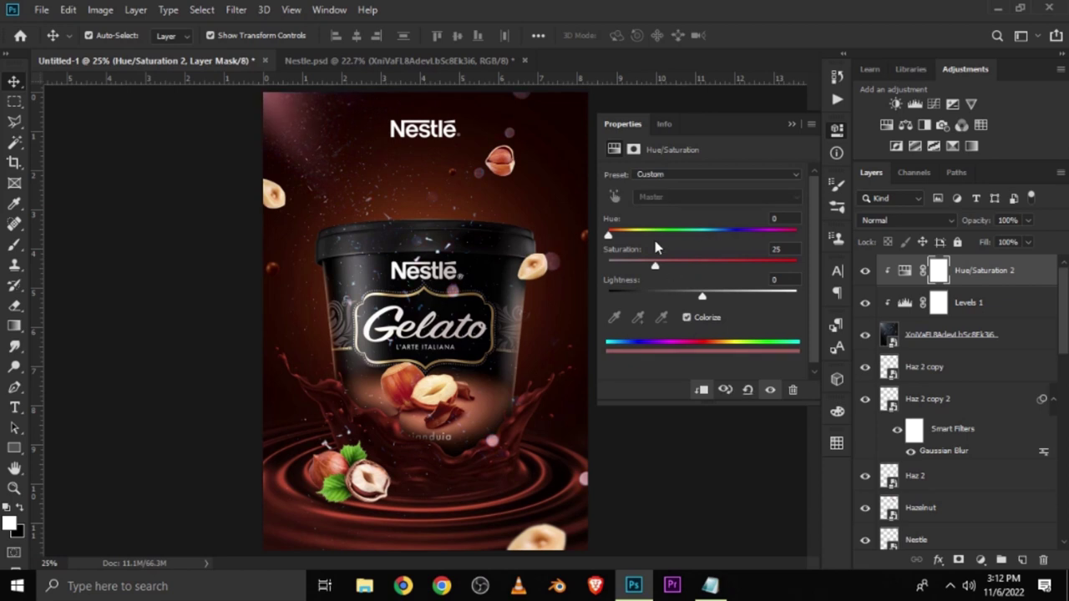
drag(609, 236, 622, 236)
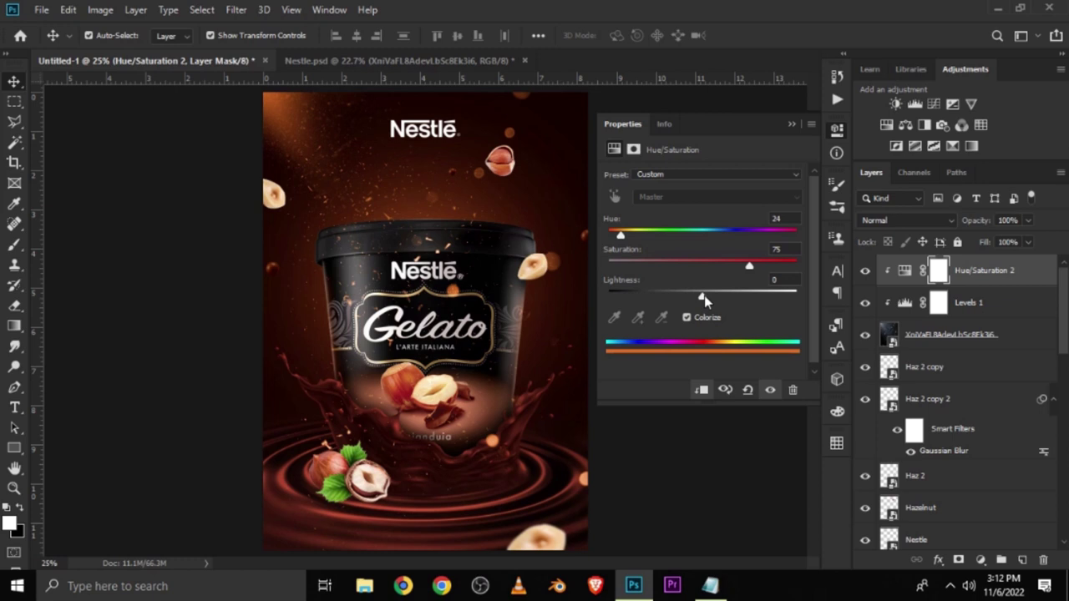
drag(698, 301, 691, 301)
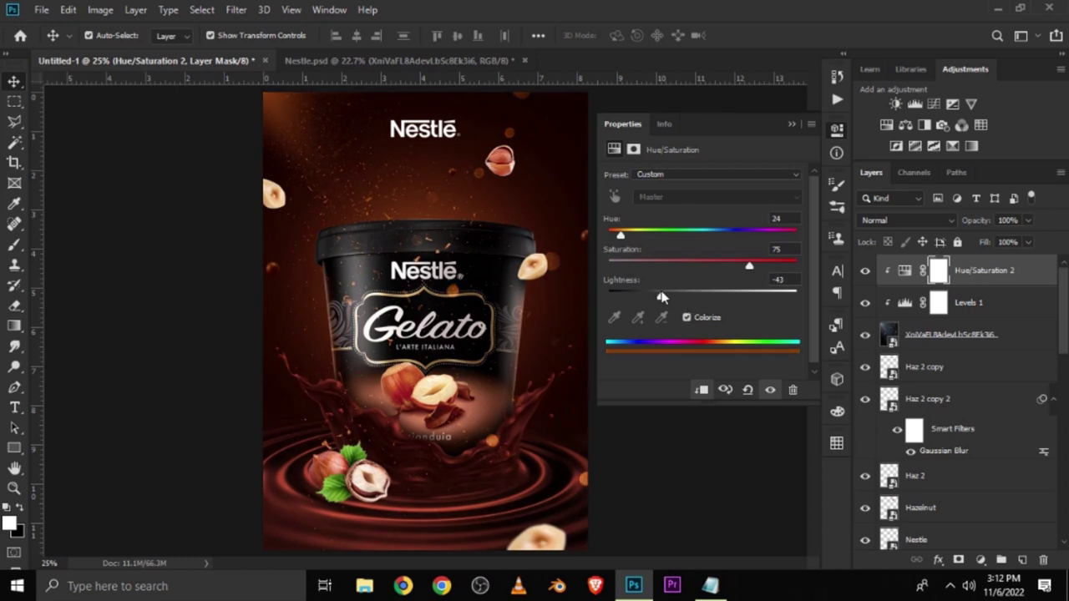
click(790, 125)
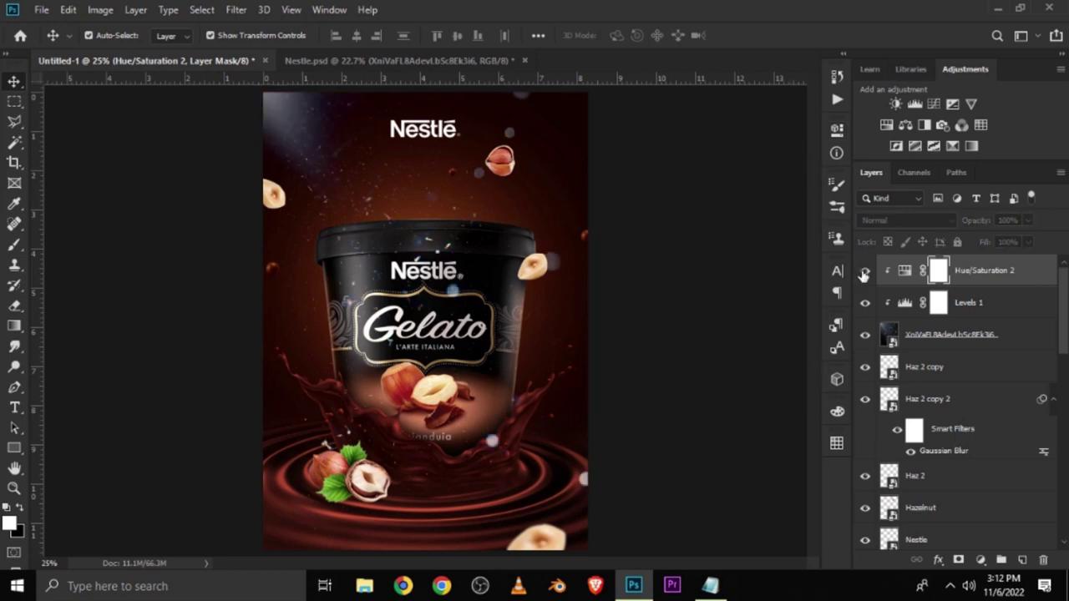
Add an inverted layer mask that hides the dust texture.
click(918, 339)
click(865, 336)
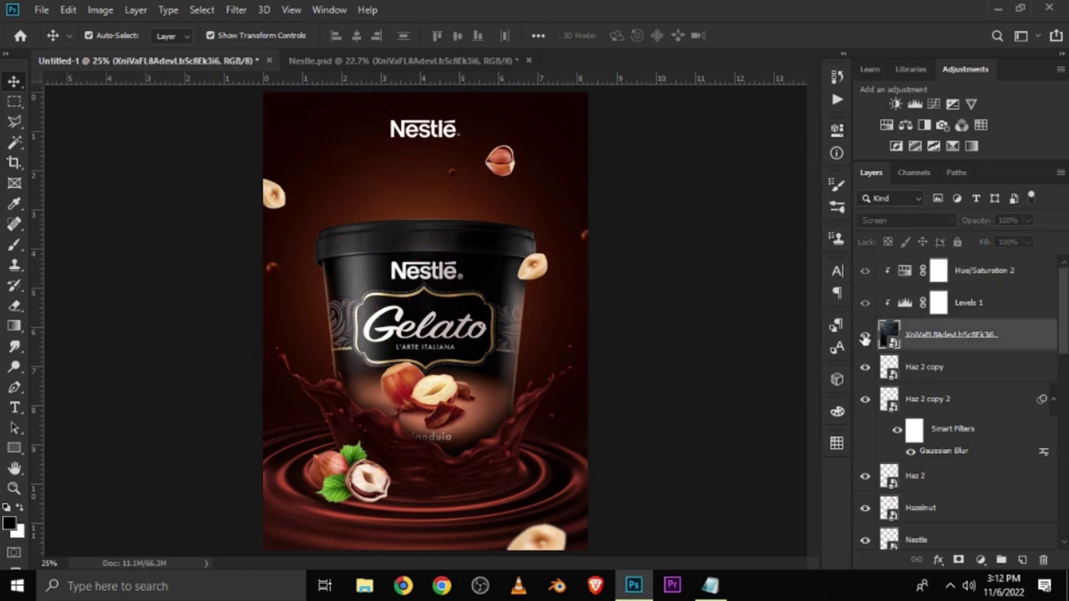
click(958, 560)
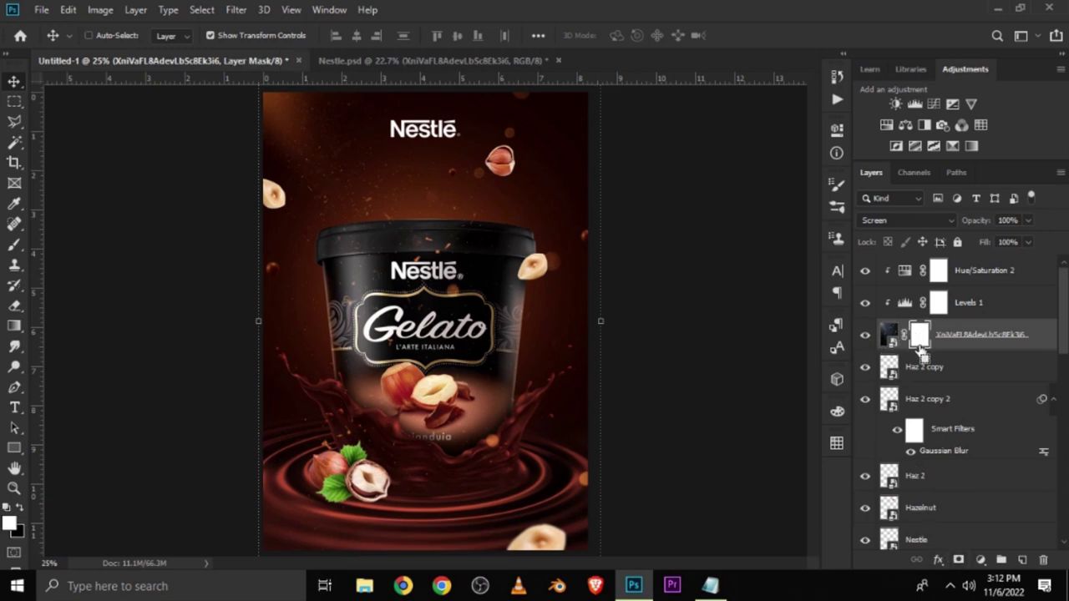
key(ctrl+i)
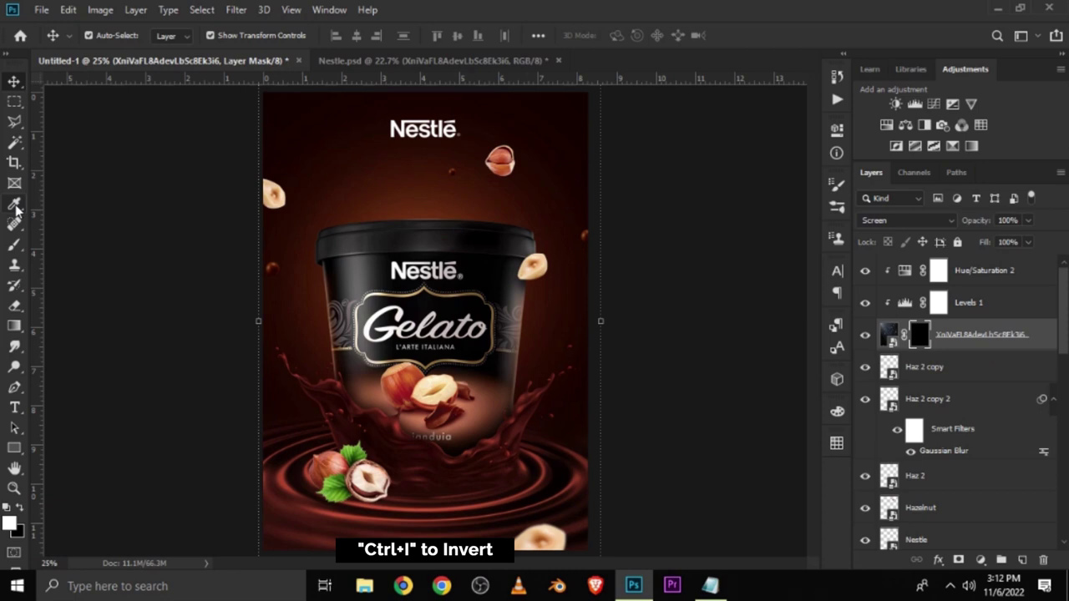
Set up a 900 px soft brush at 34% opacity with white (#ffffff) foreground.
drag(14, 244, 92, 249)
click(358, 36)
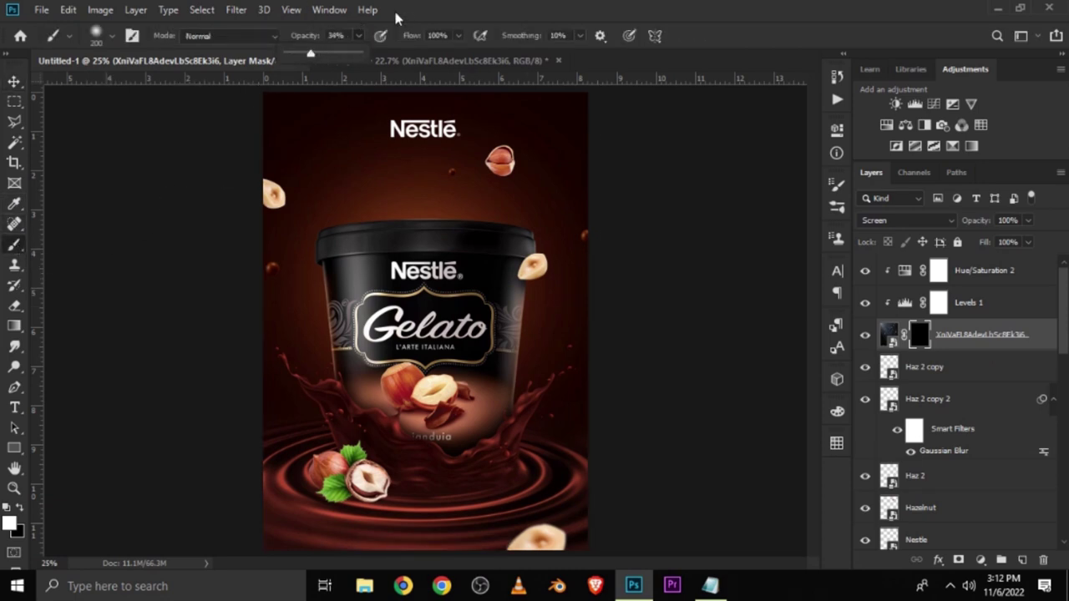
key(bracketright)
key(bracketright)
key(bracketright)
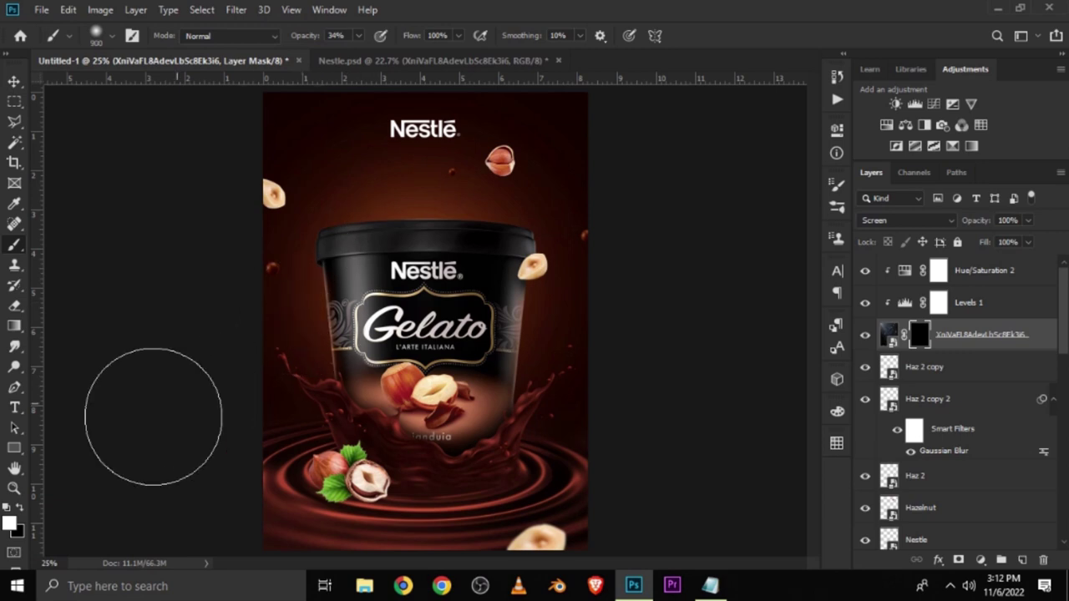
click(10, 522)
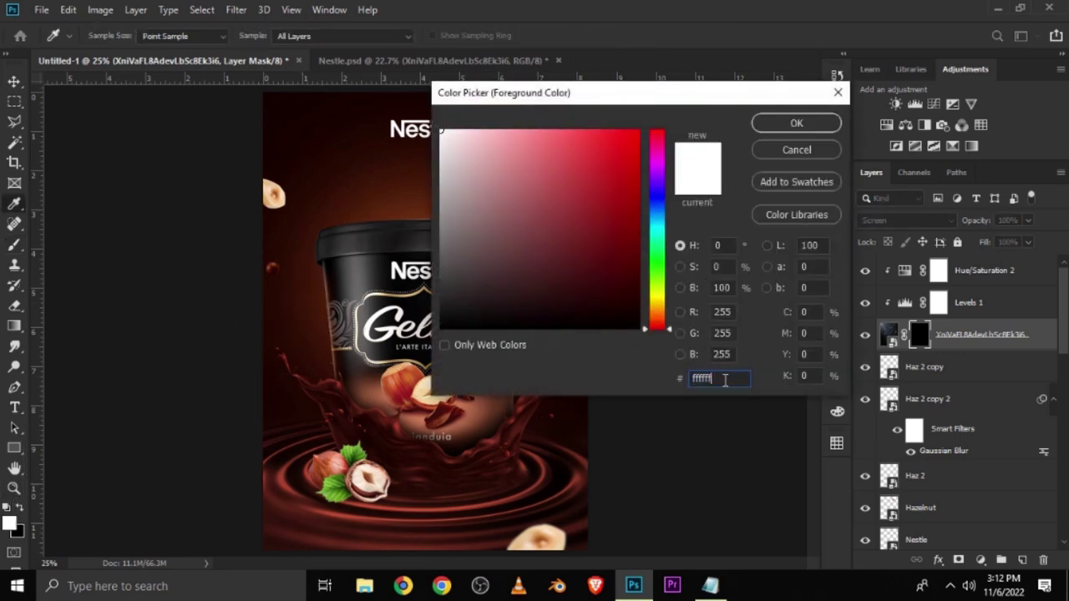
click(796, 123)
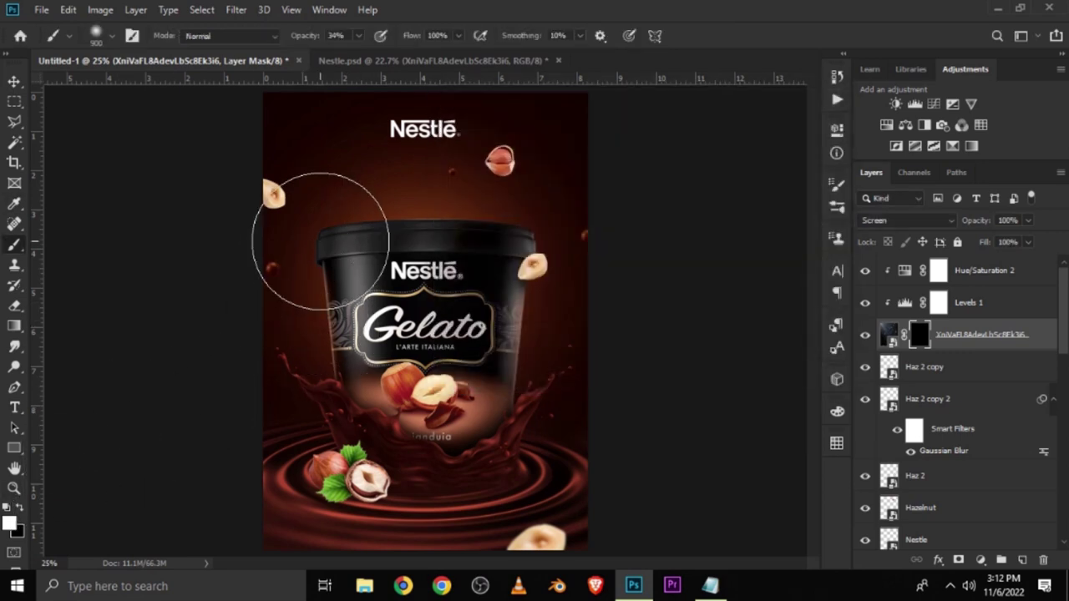
Paint the texture in across the background, then mask it off the top-right hazelnut and Nestlé Gelato label.
drag(234, 246, 238, 258)
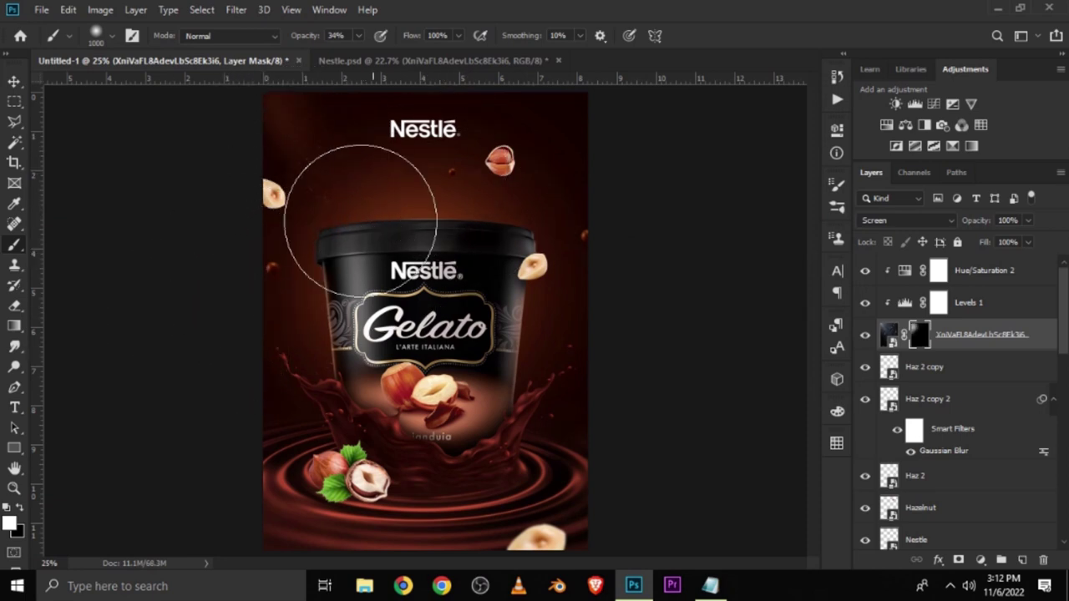
mouse_move(554, 282)
mouse_down()
mouse_move(570, 169)
mouse_move(535, 184)
mouse_up()
key(x)
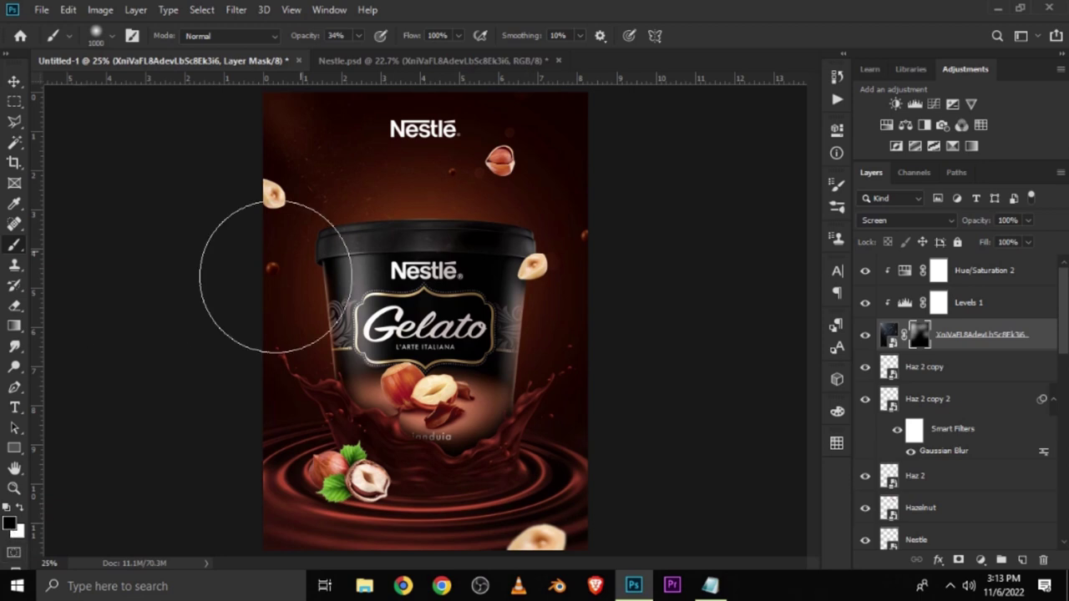
drag(507, 149, 506, 172)
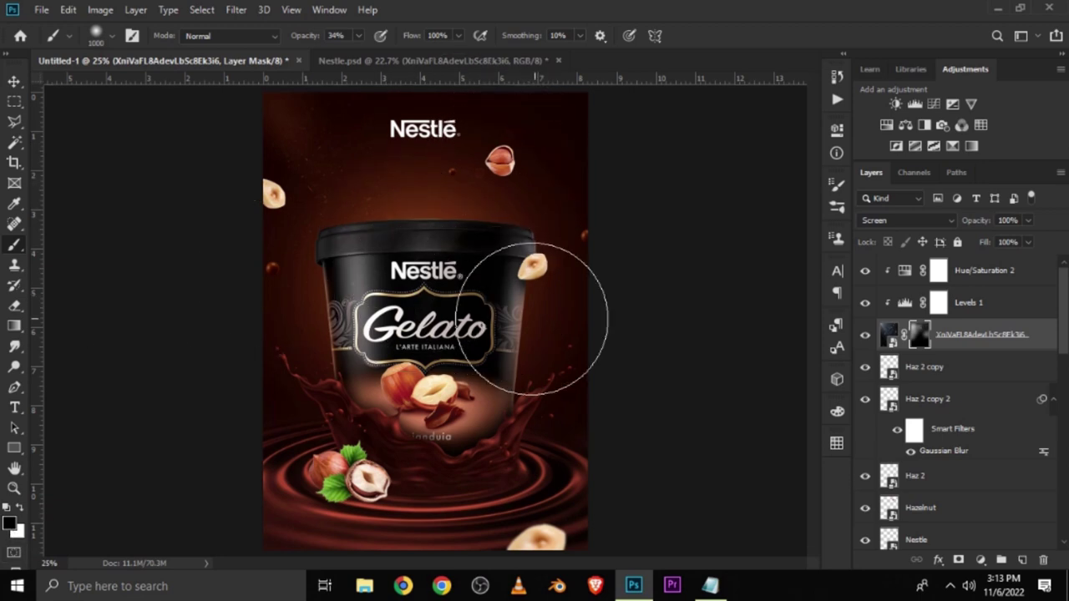
click(19, 510)
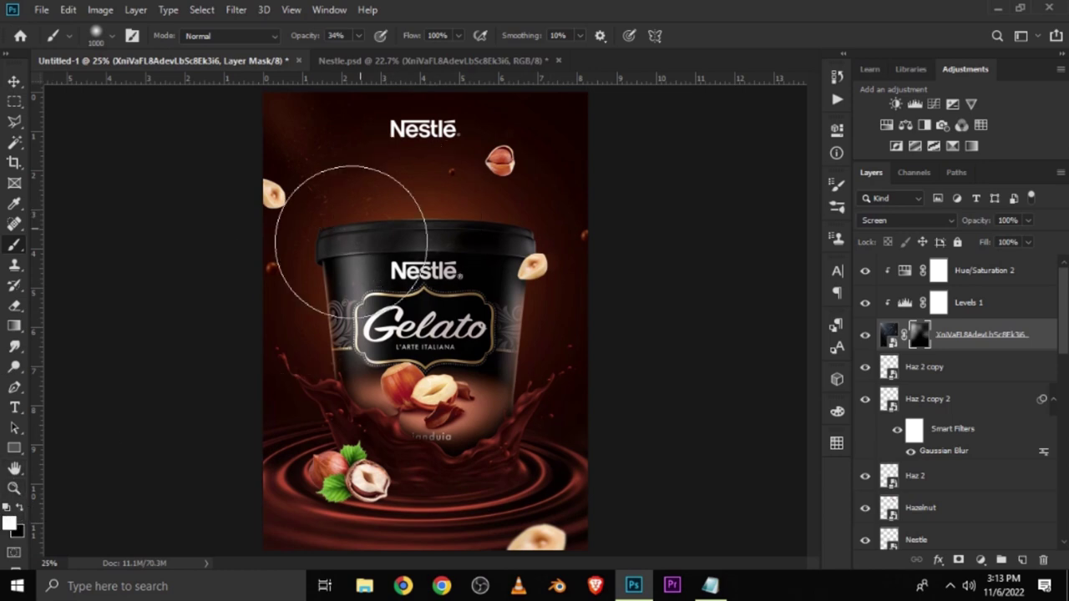
click(23, 510)
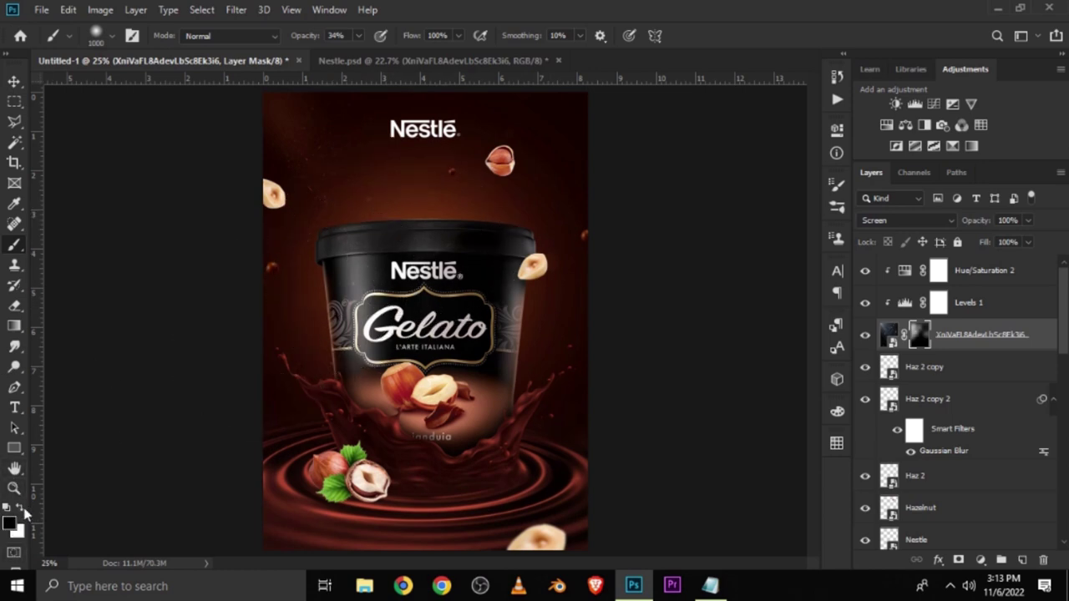
drag(430, 259, 415, 288)
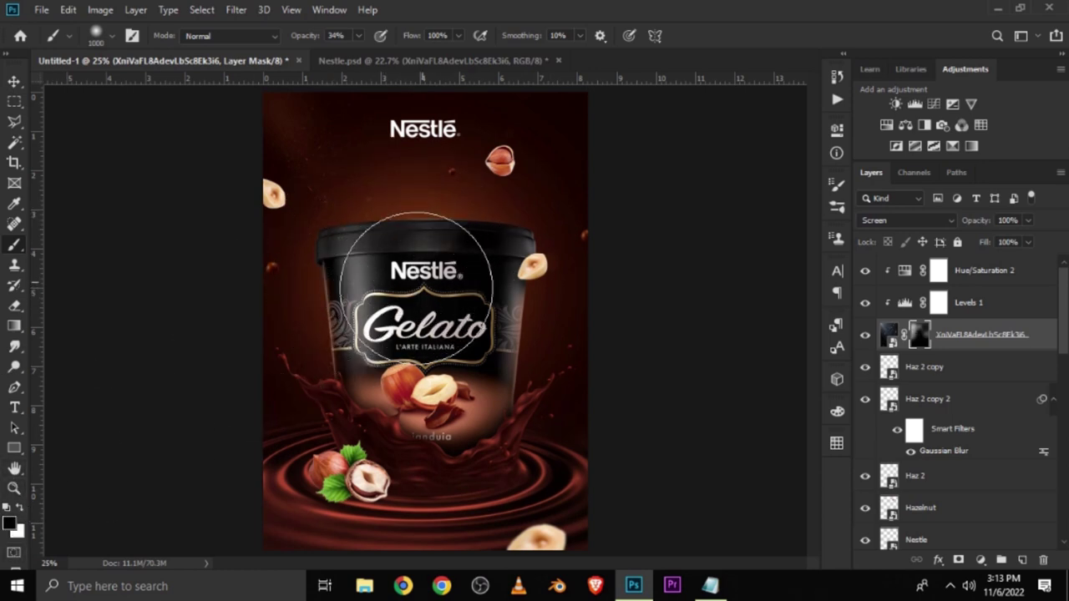
click(20, 506)
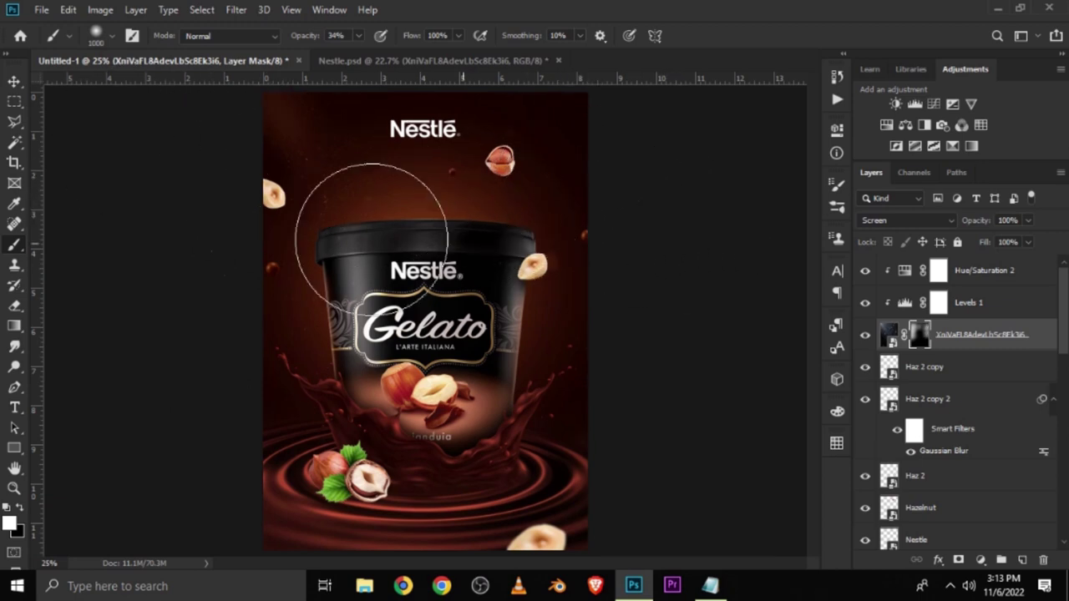
click(14, 81)
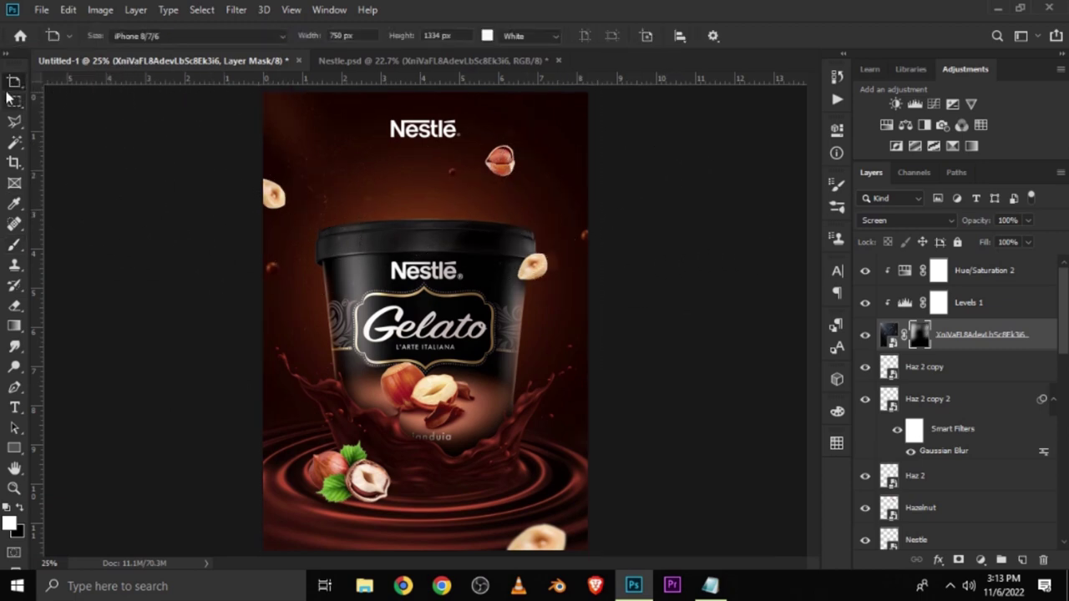
Switch back to the Move tool and return the canvas view to 25% zoom.
right_click(14, 81)
click(63, 80)
click(134, 200)
key(ctrl+minus)
key(ctrl+plus)
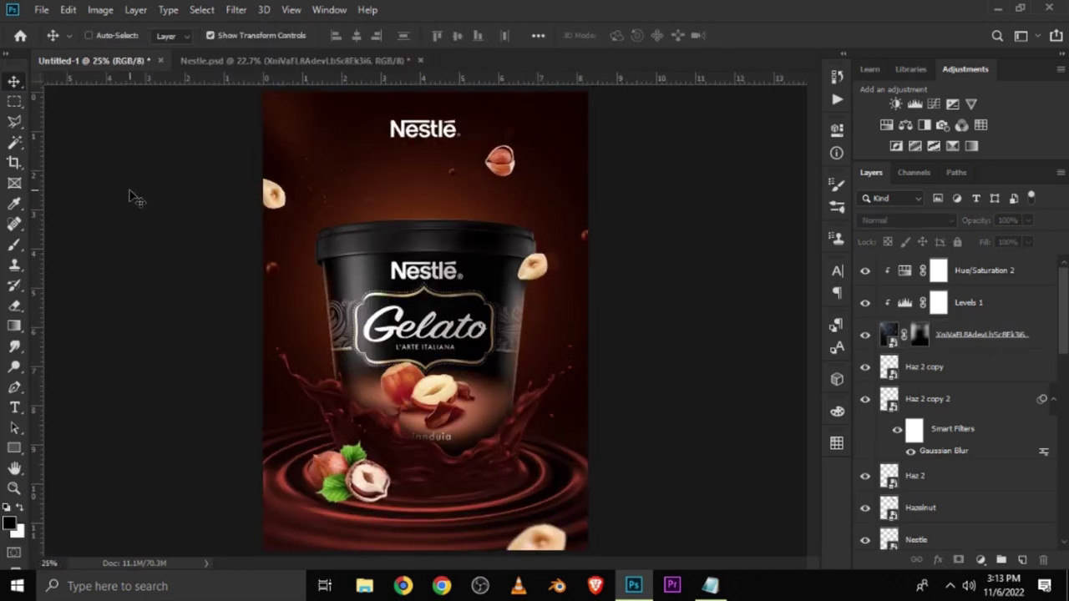
Stamp all visible layers into a new merged Layer 4 and launch the Camera Raw Filter on it.
key(ctrl)
key(ctrl+alt+shift+e)
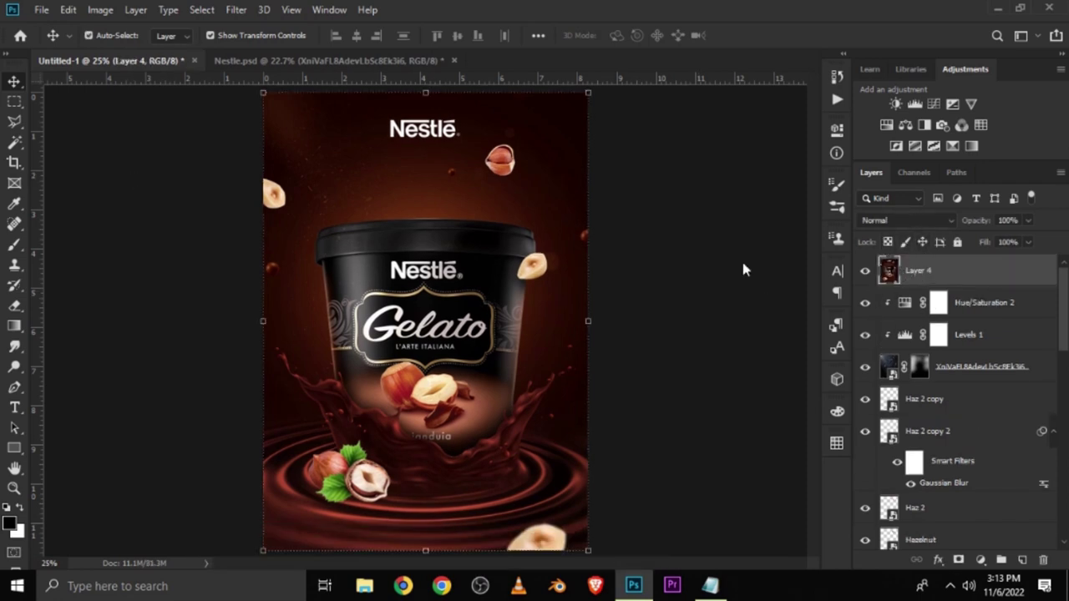
click(237, 10)
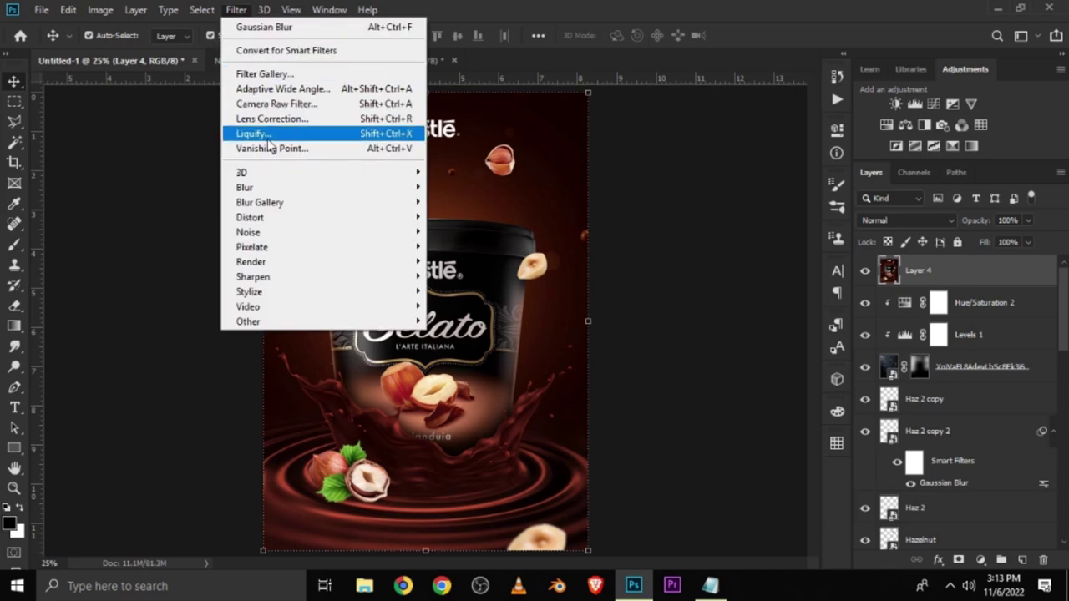
click(282, 106)
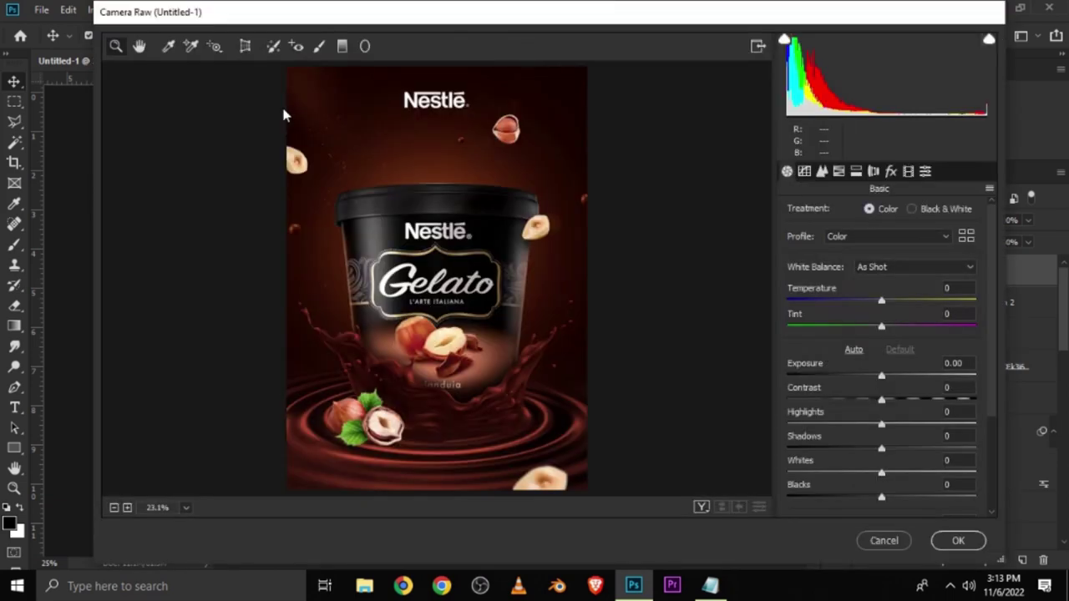
In Camera Raw, set Exposure to +0.20 and Contrast to +24.
drag(882, 376, 887, 377)
drag(885, 377, 894, 401)
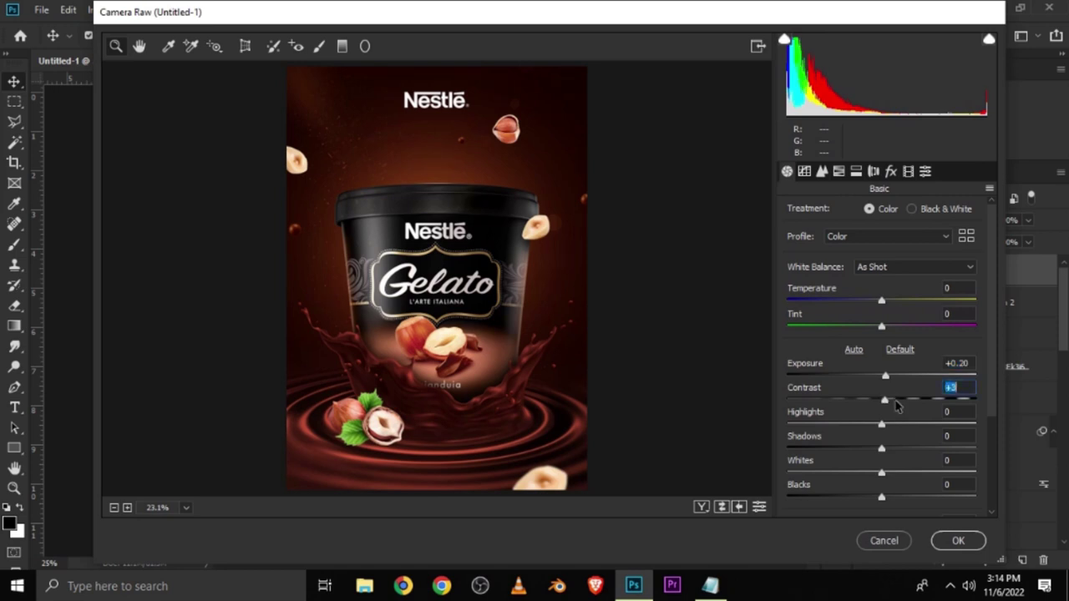
click(959, 411)
click(960, 386)
key(Up)
key(Up)
key(Up)
key(Up)
key(Up)
key(Up)
key(Up)
key(Up)
key(Up)
key(Up)
key(Up)
key(Up)
key(Up)
key(Up)
key(Down)
key(Down)
key(Down)
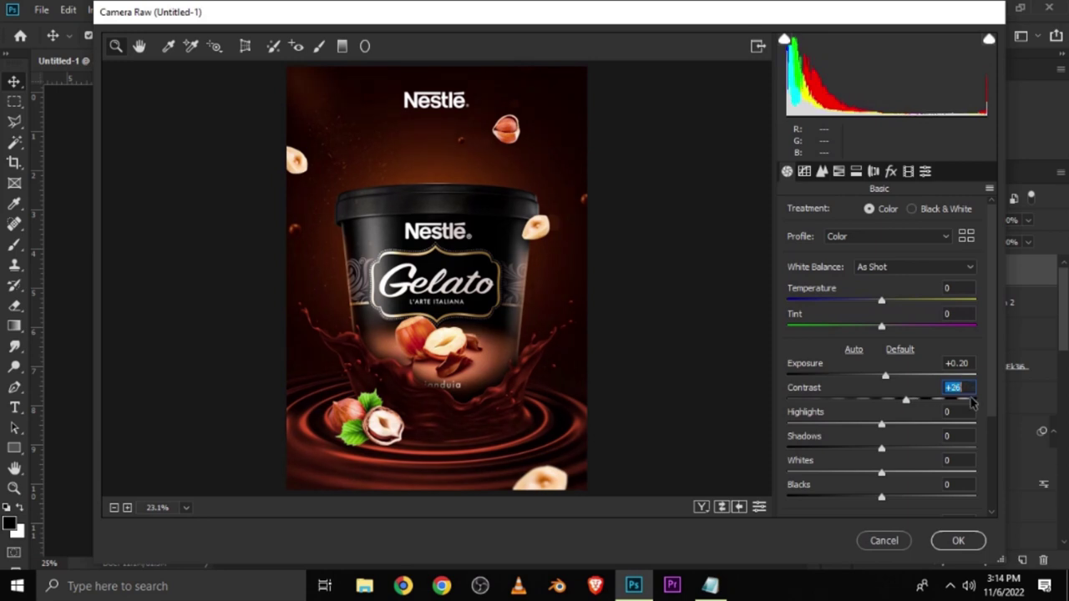
key(Down)
key(Down)
key(Down)
Set Highlights +6, Shadows -16, Whites +7 and Blacks +5.
click(960, 411)
double_click(962, 411)
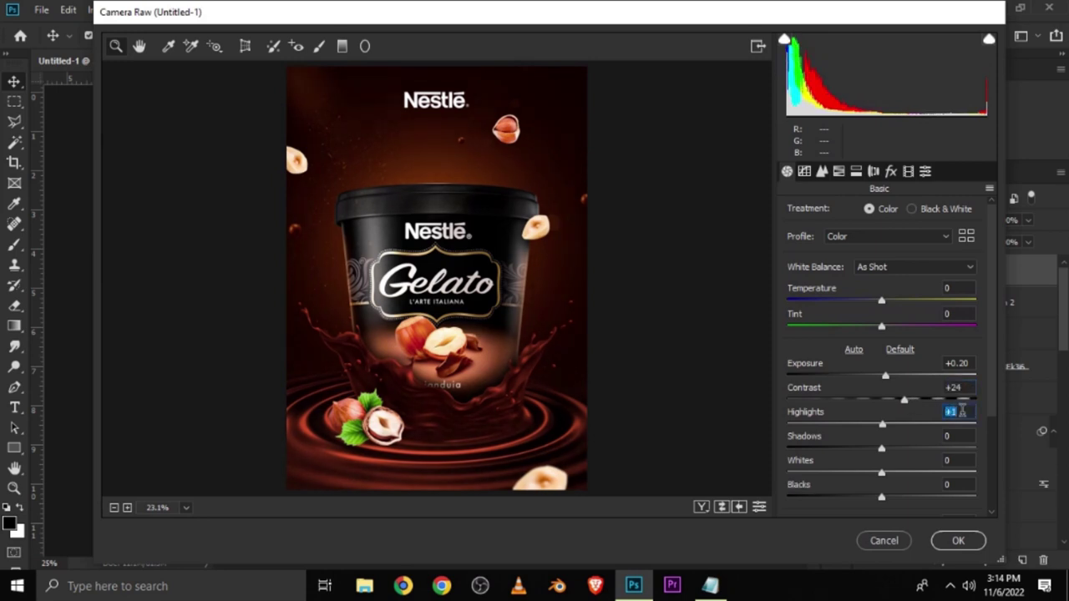
click(957, 435)
key(Down)
key(Down)
key(Down)
key(Down)
key(Down)
key(Down)
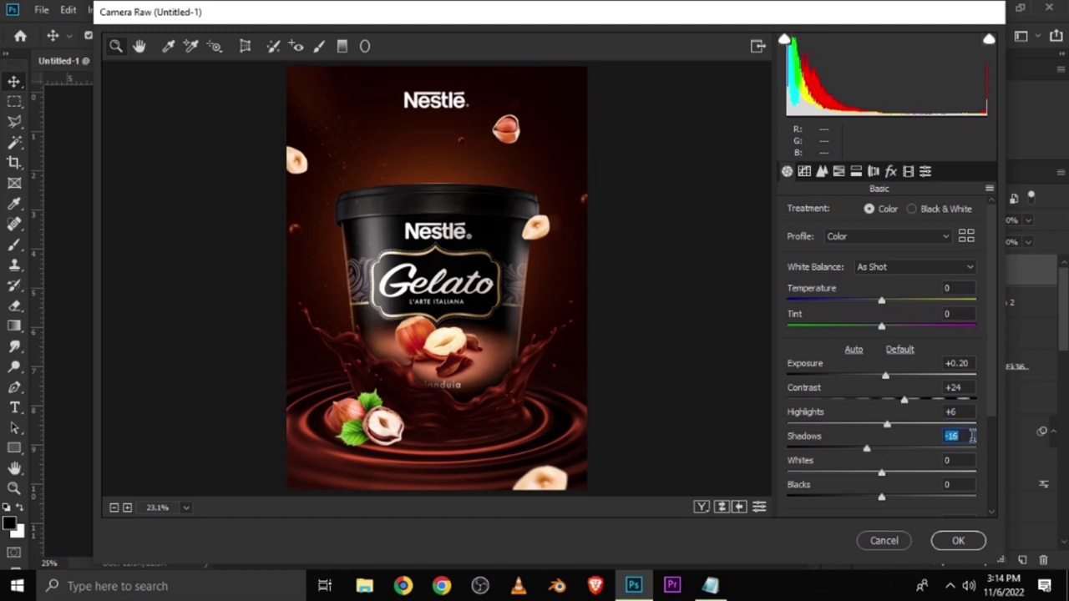
click(965, 460)
key(Up)
key(Up)
click(960, 485)
key(Up)
key(Up)
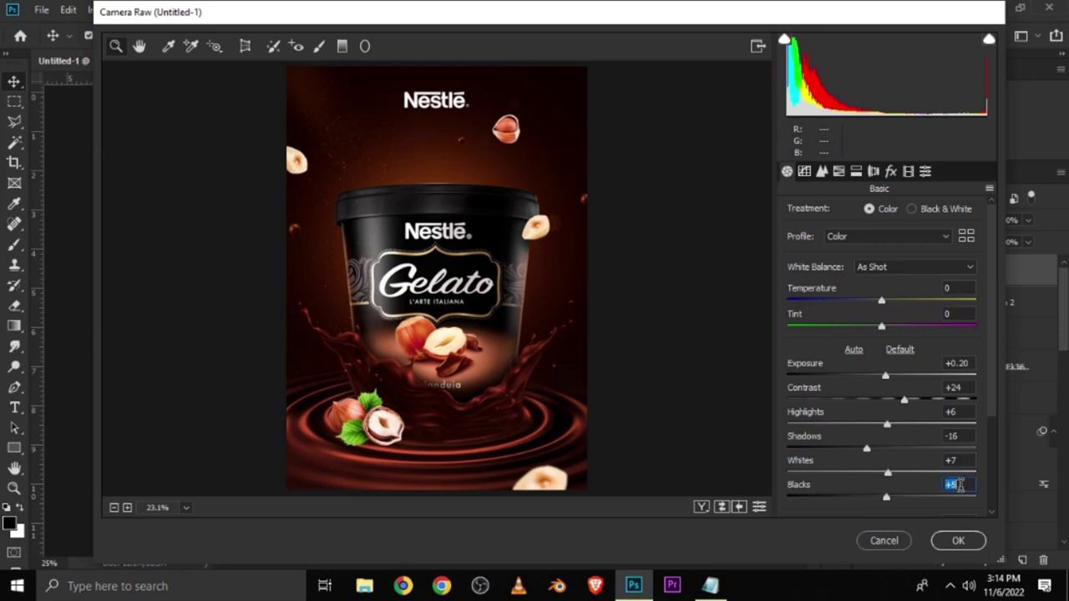
Add Texture +18 and Clarity +7 to the grade.
drag(993, 405, 994, 451)
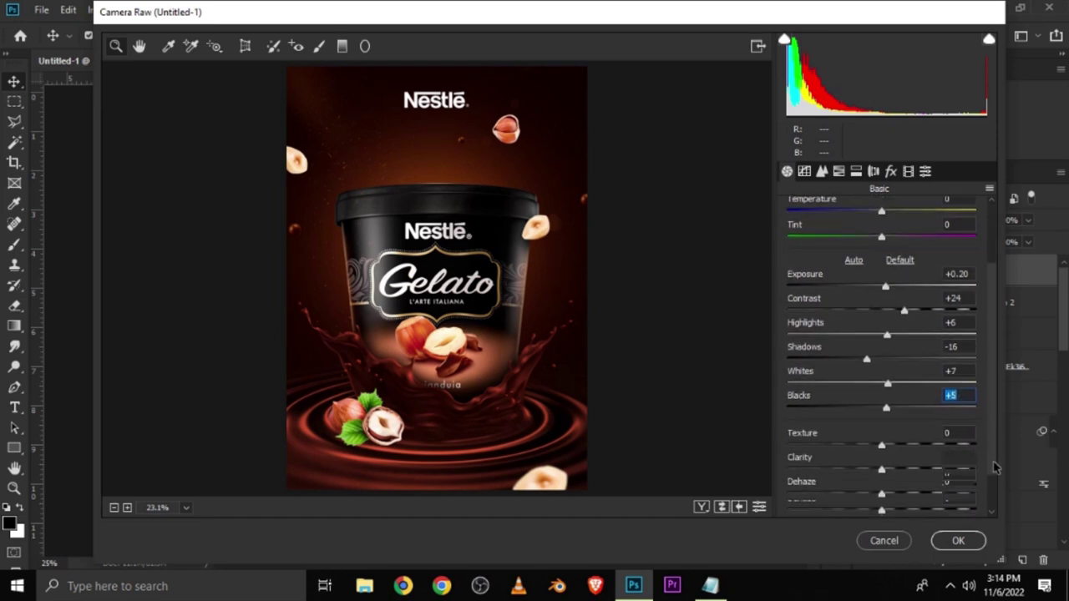
drag(994, 451, 996, 470)
click(891, 437)
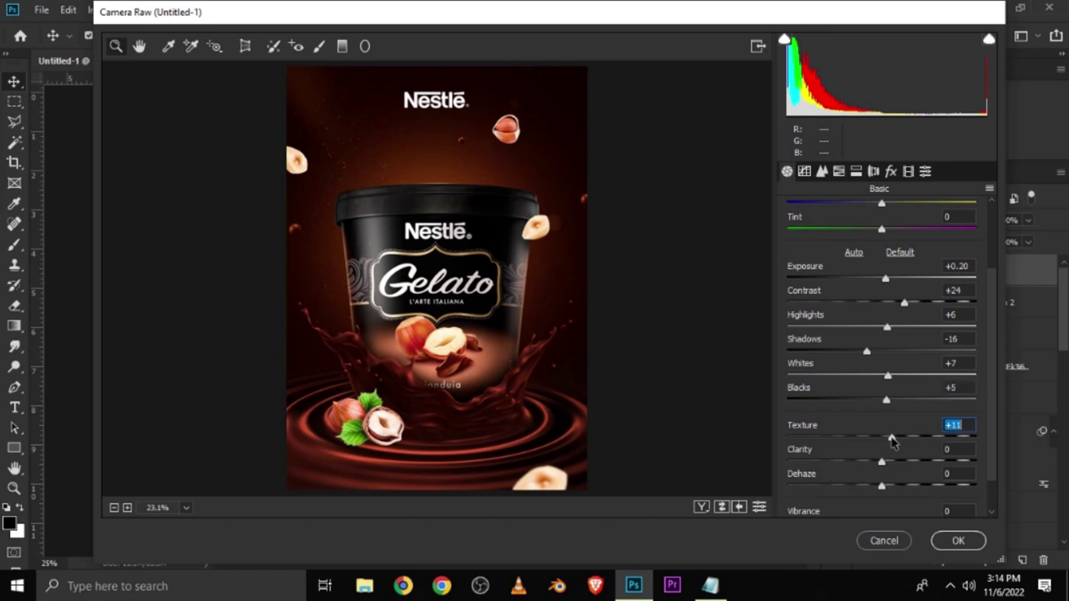
drag(897, 449, 899, 451)
click(887, 463)
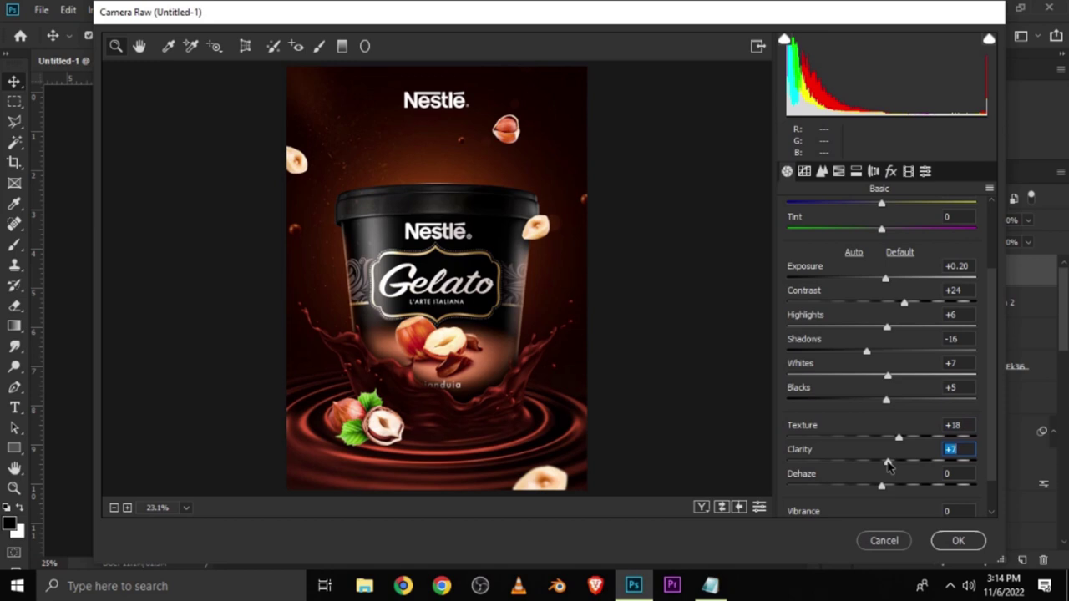
Review the Camera Raw values and apply the grade to Layer 4 with OK.
click(971, 426)
click(971, 389)
click(971, 364)
click(973, 340)
click(963, 313)
click(965, 290)
click(960, 541)
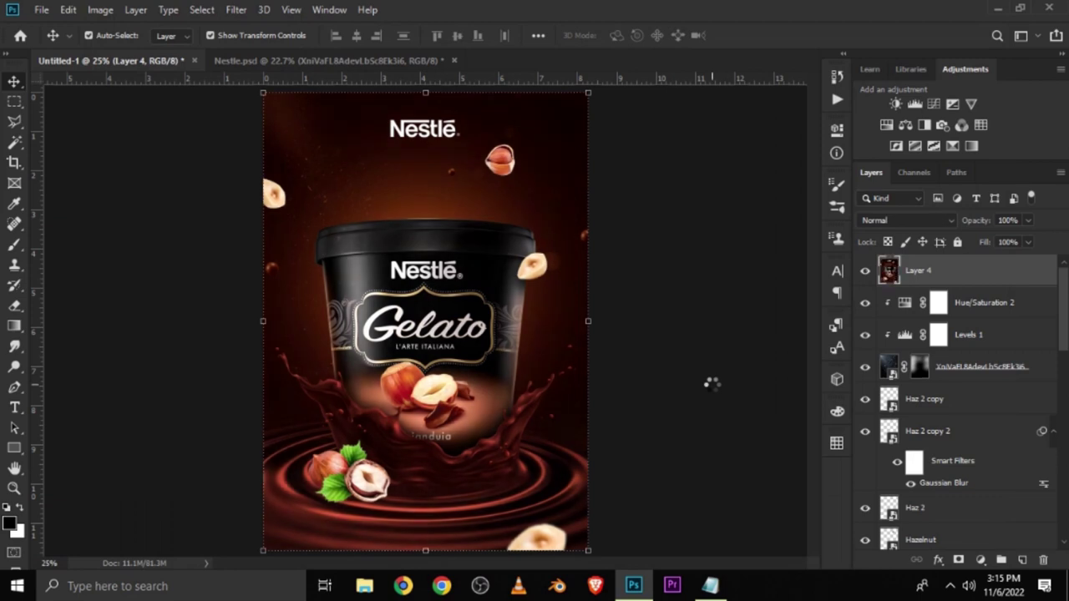
click(865, 269)
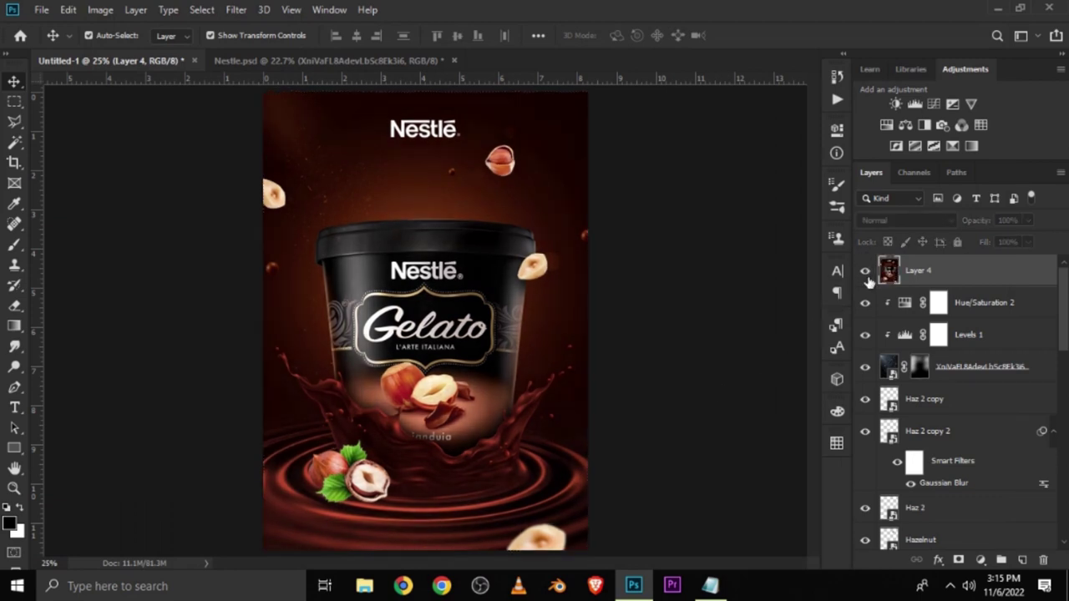
click(867, 276)
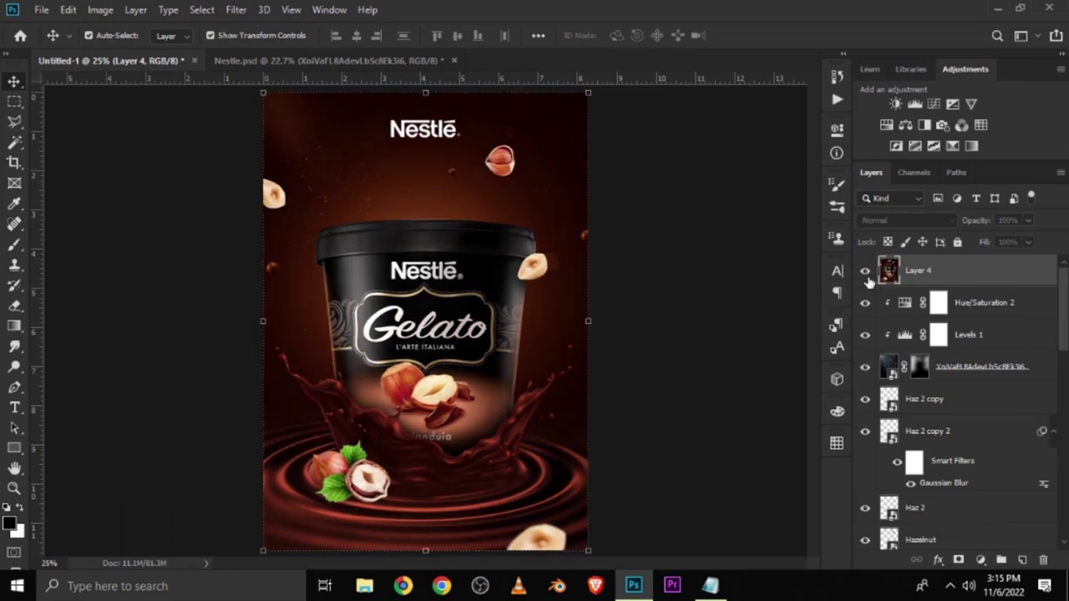
click(866, 272)
click(769, 357)
key(ctrl+minus)
key(ctrl+plus)
key(ctrl+plus)
key(ctrl+minus)
key(ctrl+plus)
key(ctrl+minus)
key(ctrl+minus)
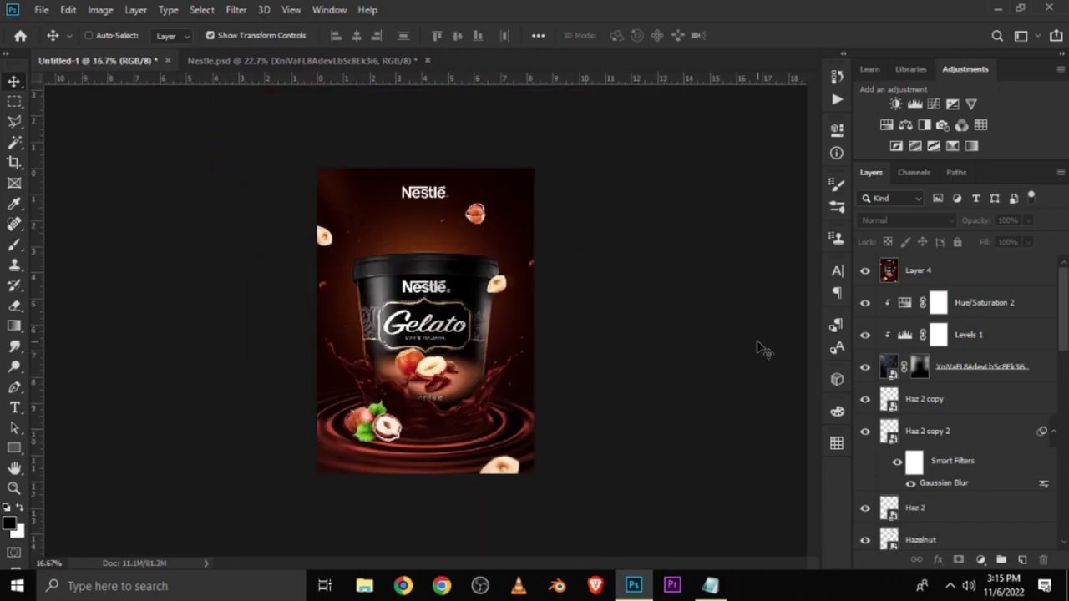
key(ctrl+plus)
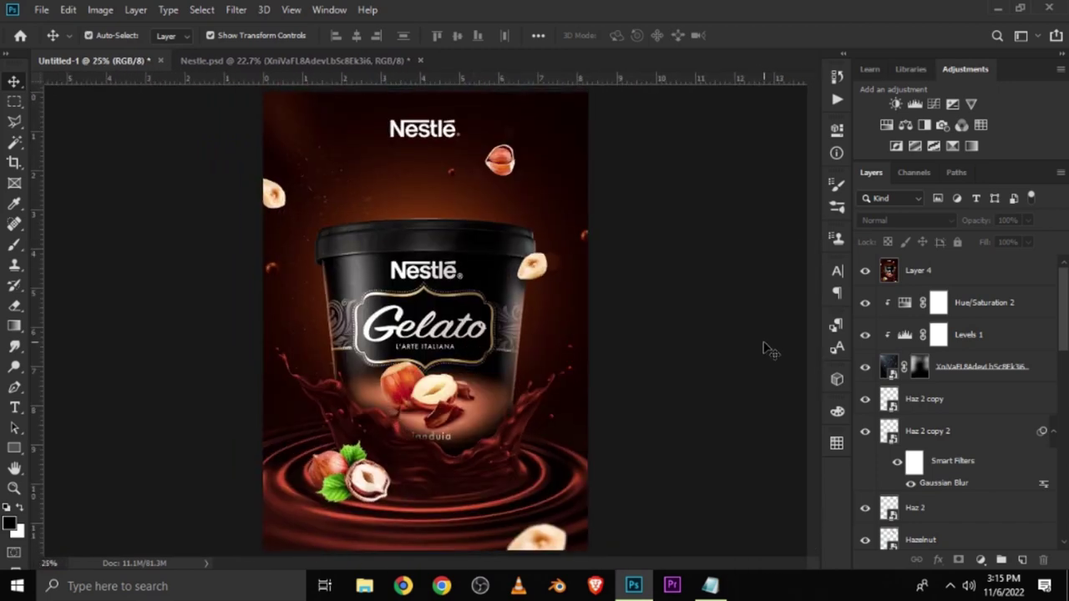